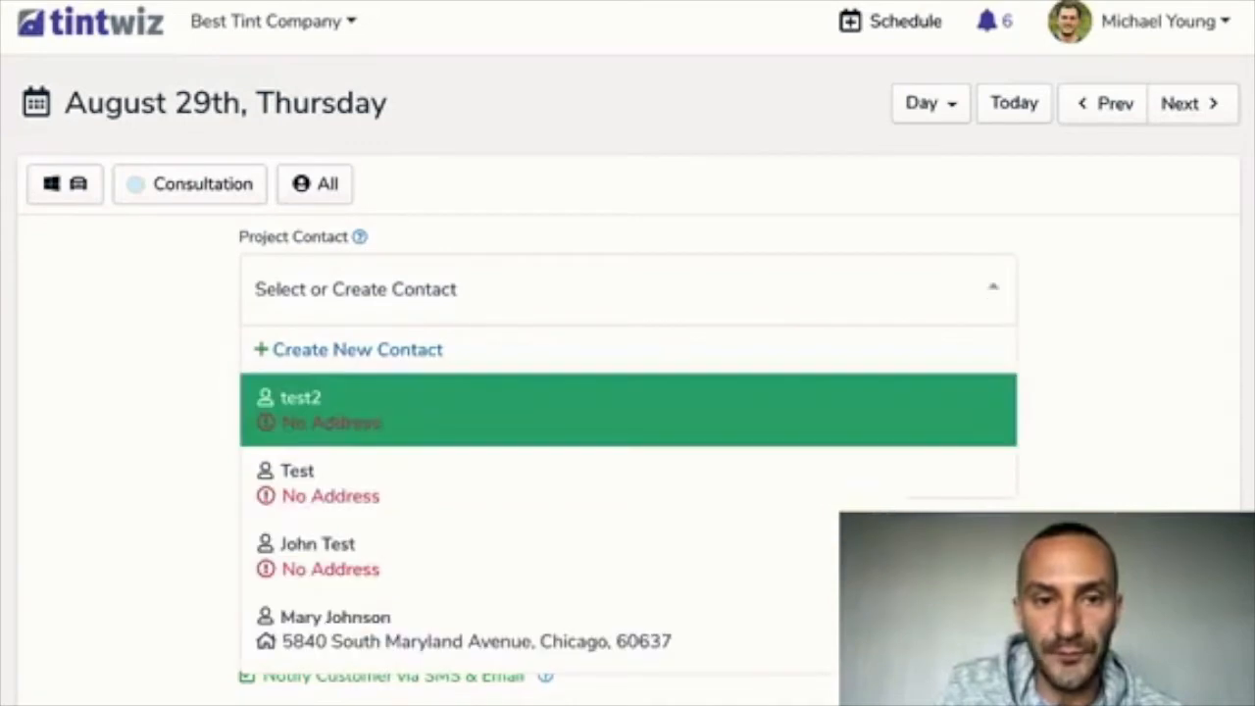
Start a new contact and enter the customer's full name, mobile number and e-mail
left_click(357, 350)
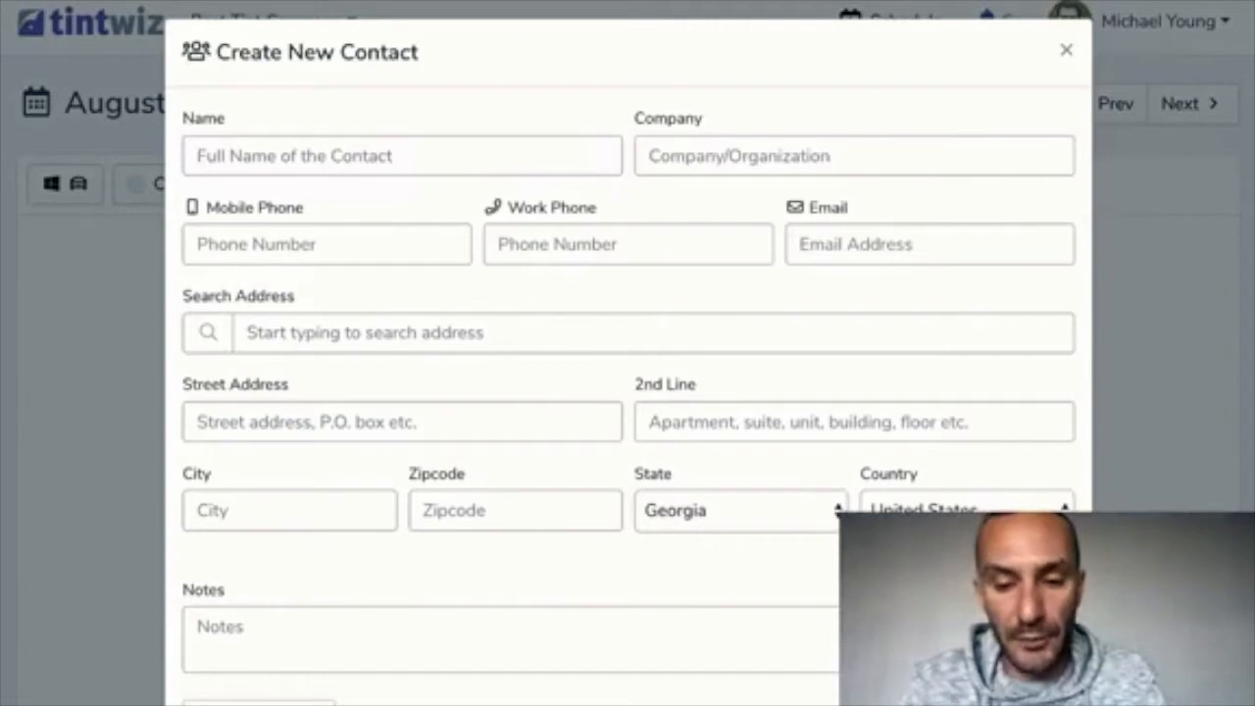
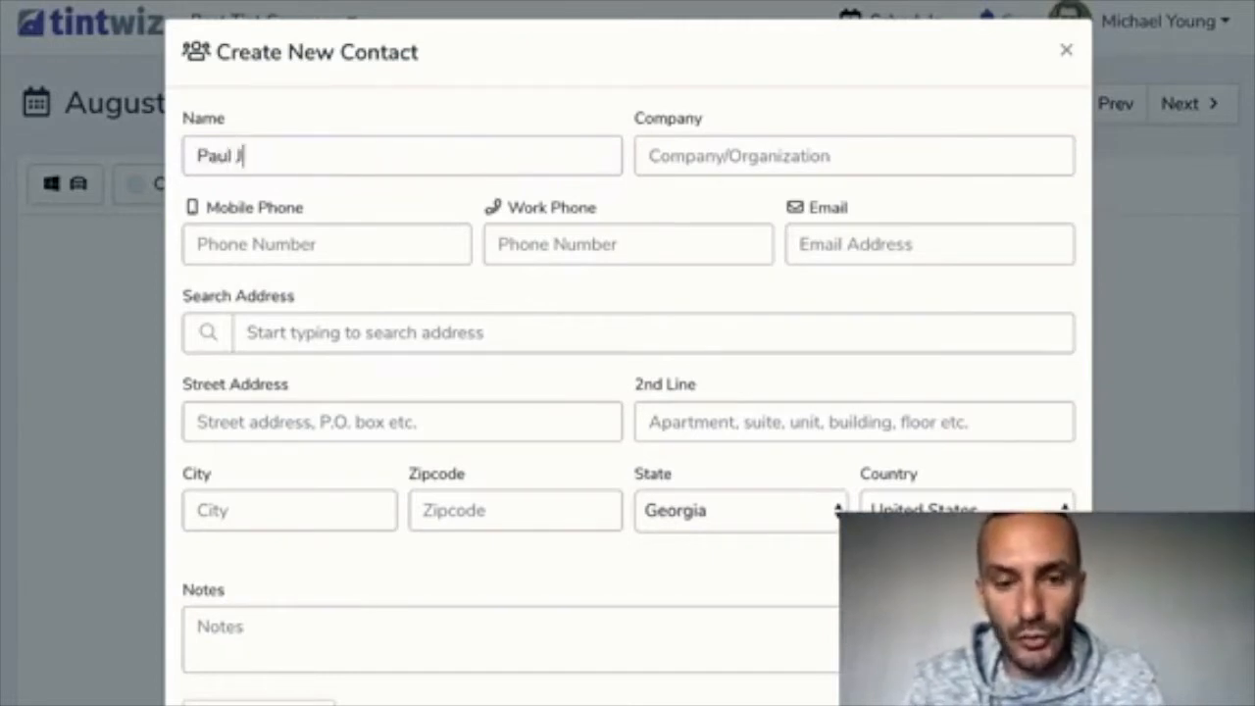
key("Tab")
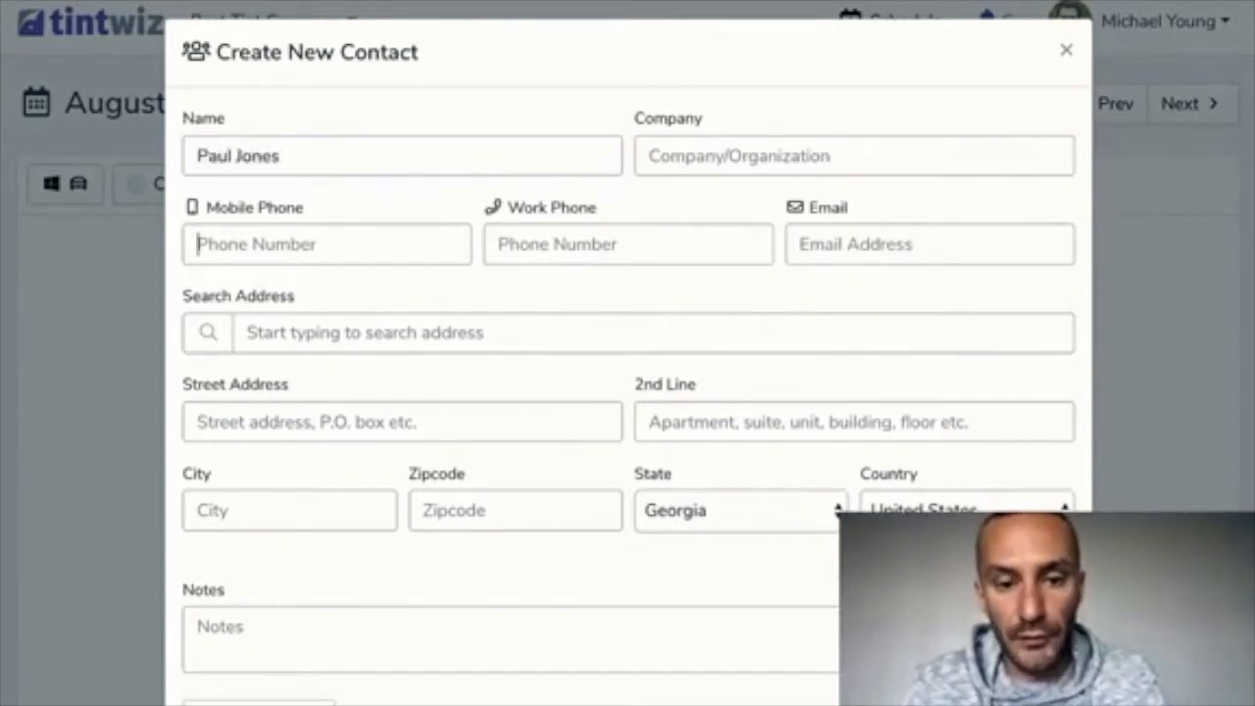
type("555-555")
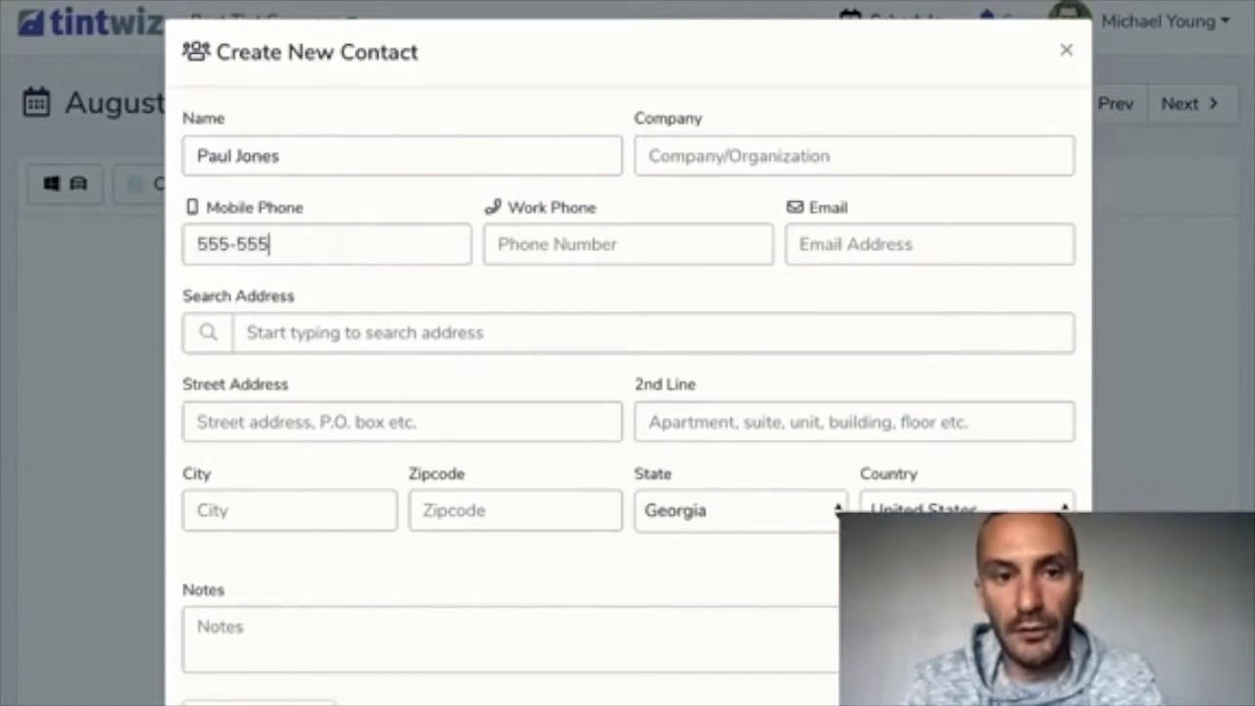
type("-5555")
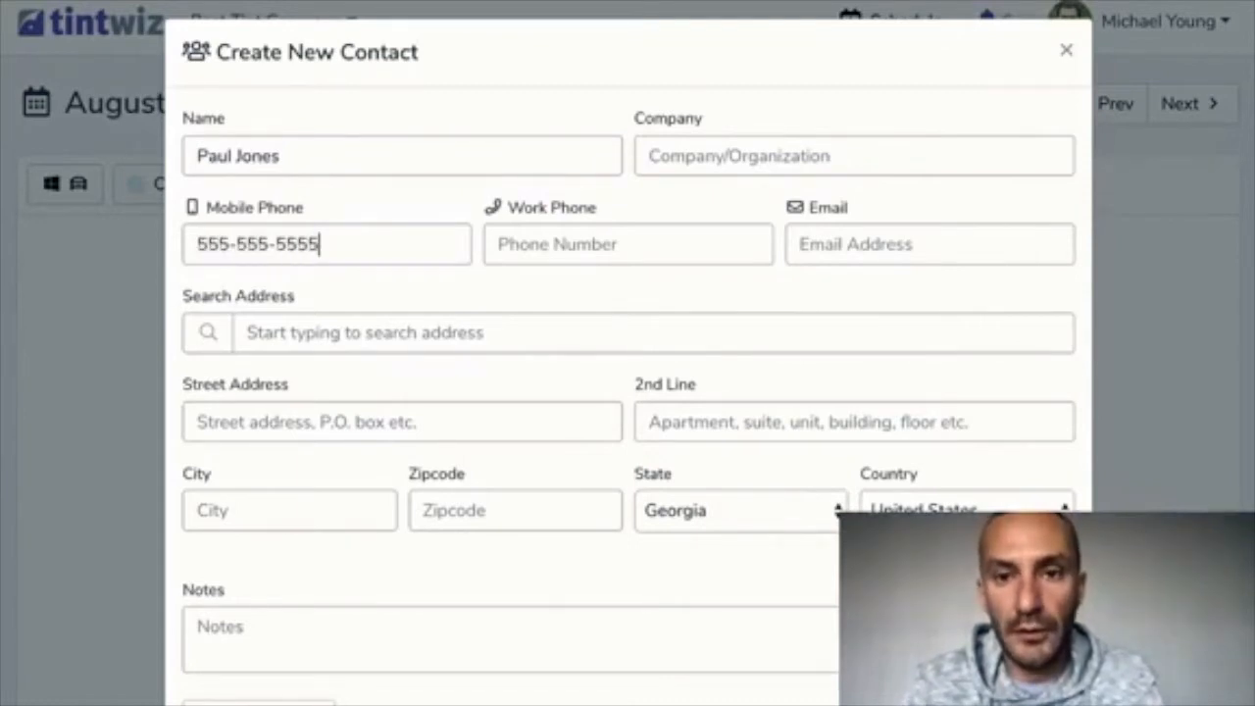
key("Tab")
key("Tab")
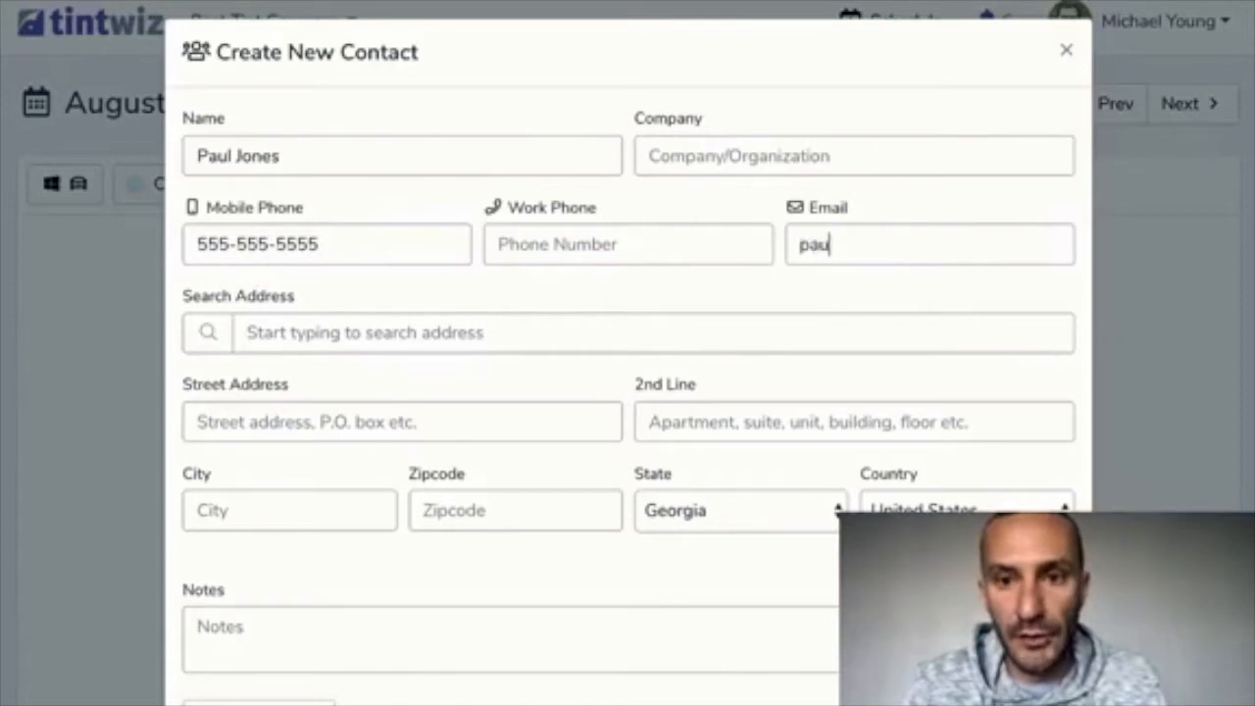
key("shift+Tab")
key("shift+Tab")
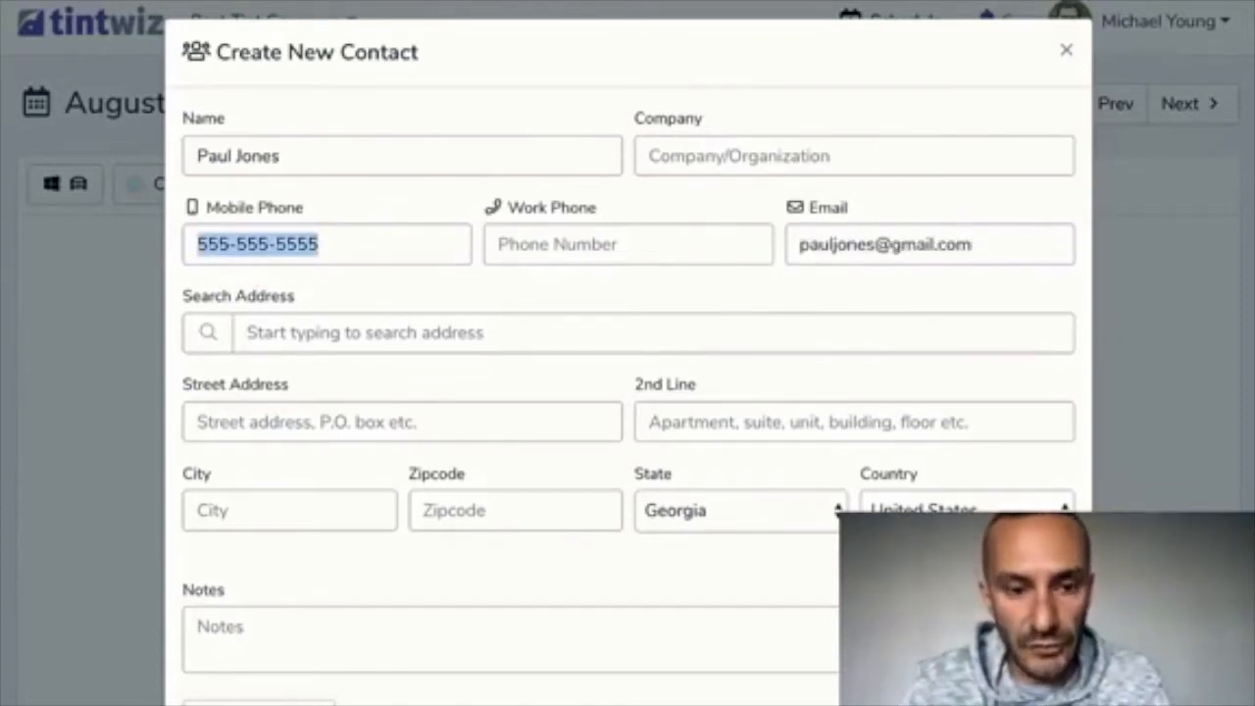
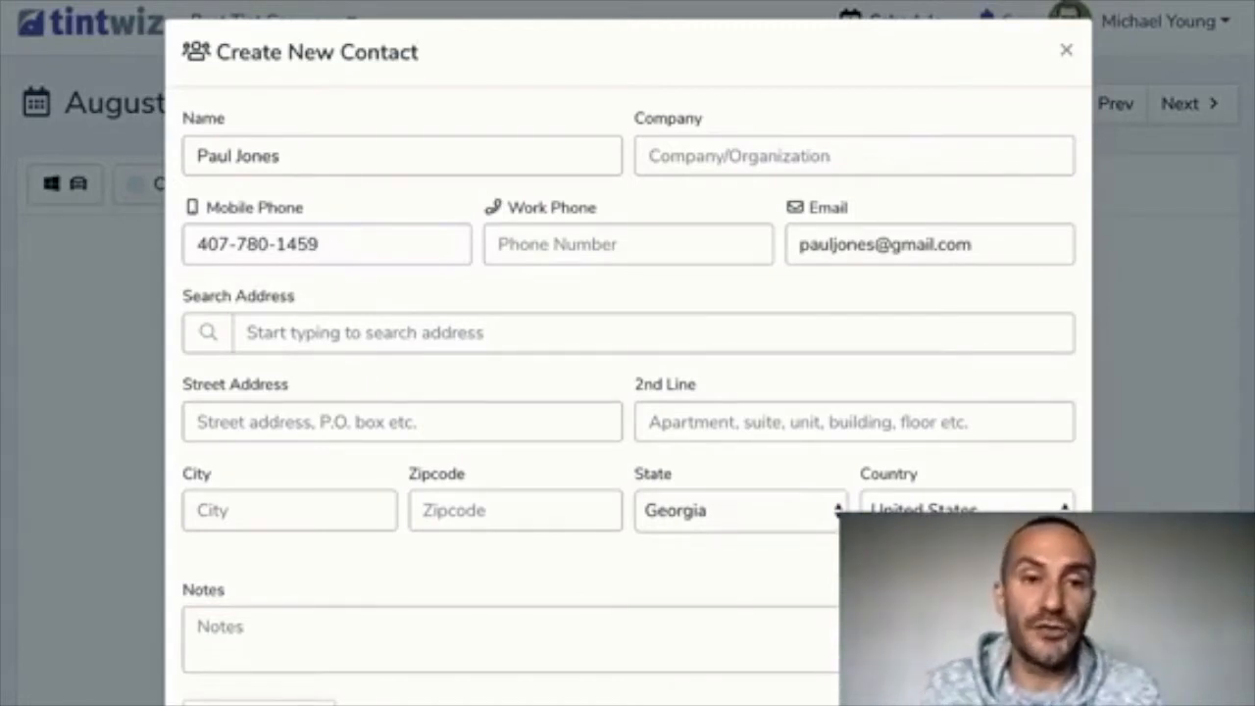
Search the contact's address and accept the suggested Indianapolis street address
left_click(334, 333)
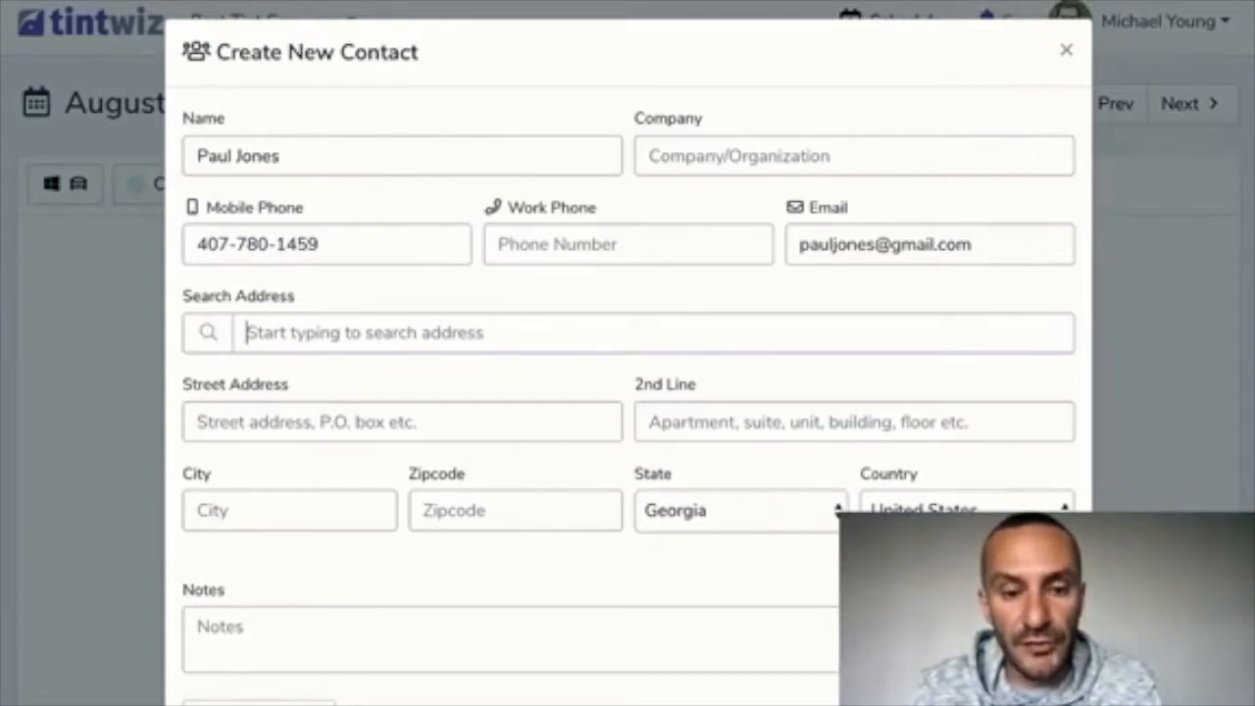
type("52")
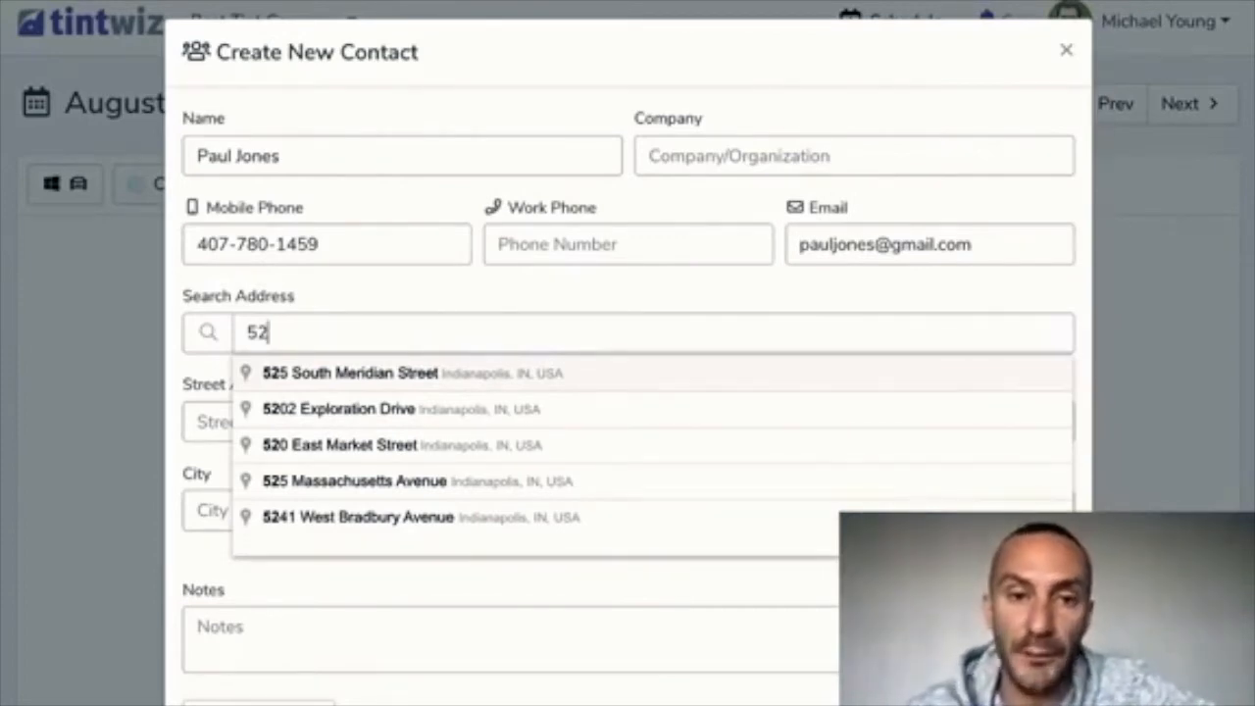
left_click(350, 374)
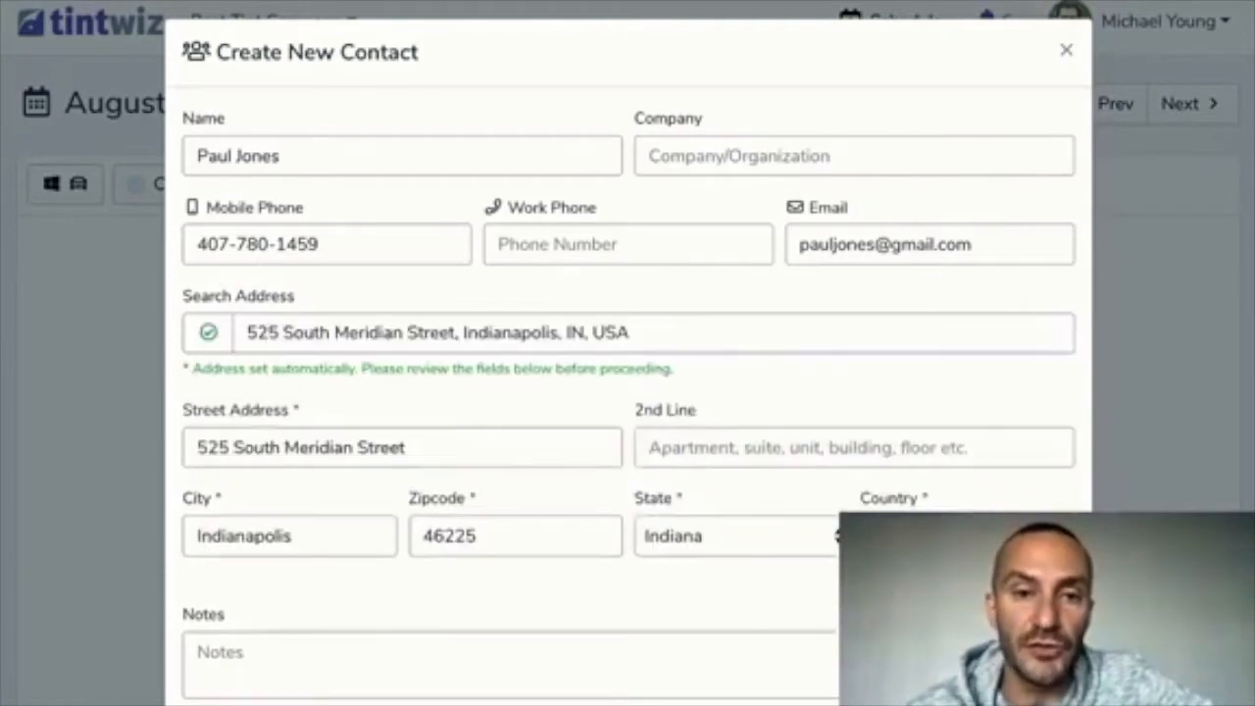
scroll(627, 392, "down", 1)
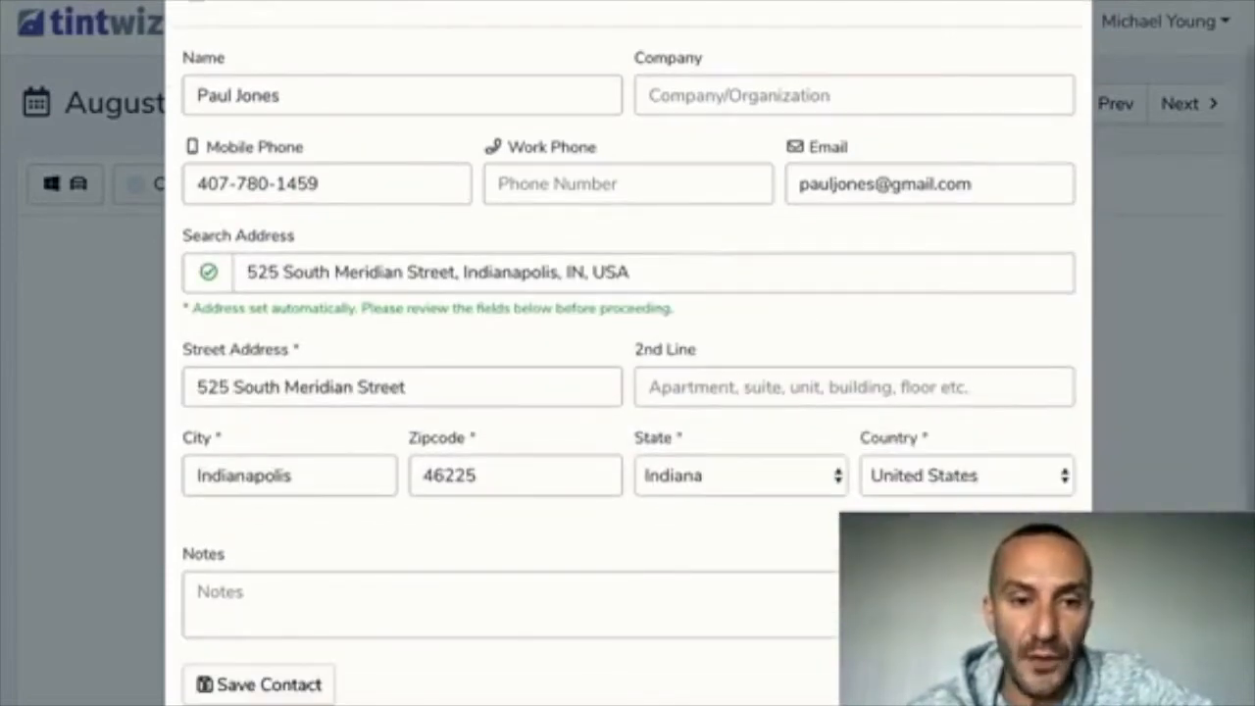
Save the new contact and set the project type to Residential
left_click(261, 684)
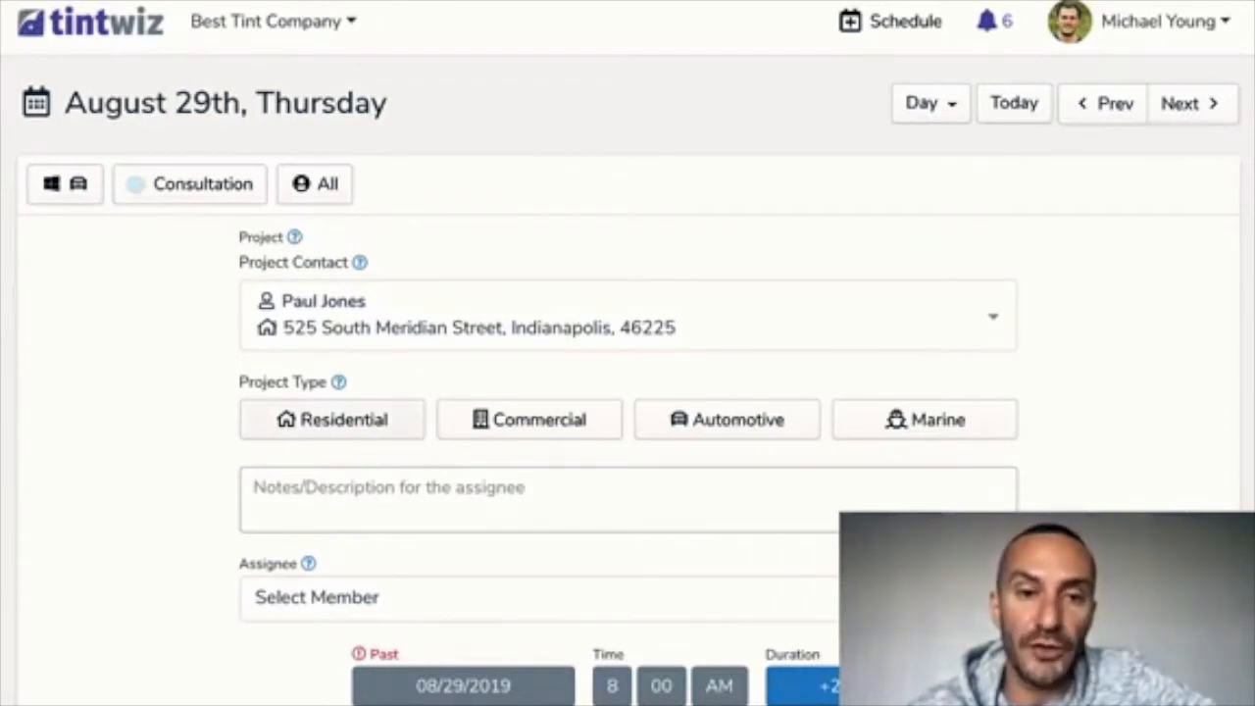
left_click(333, 419)
scroll(627, 392, "down", 2)
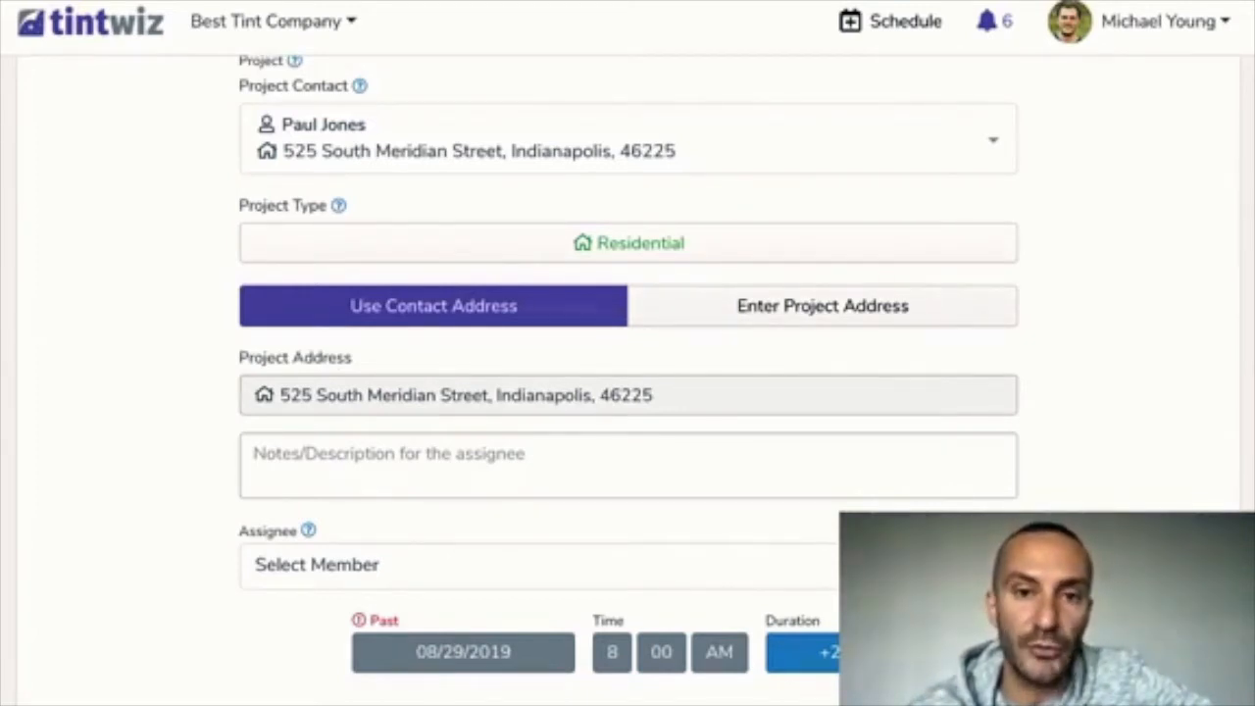
Use the contact's address as the project address
left_click(822, 306)
scroll(627, 392, "down", 1)
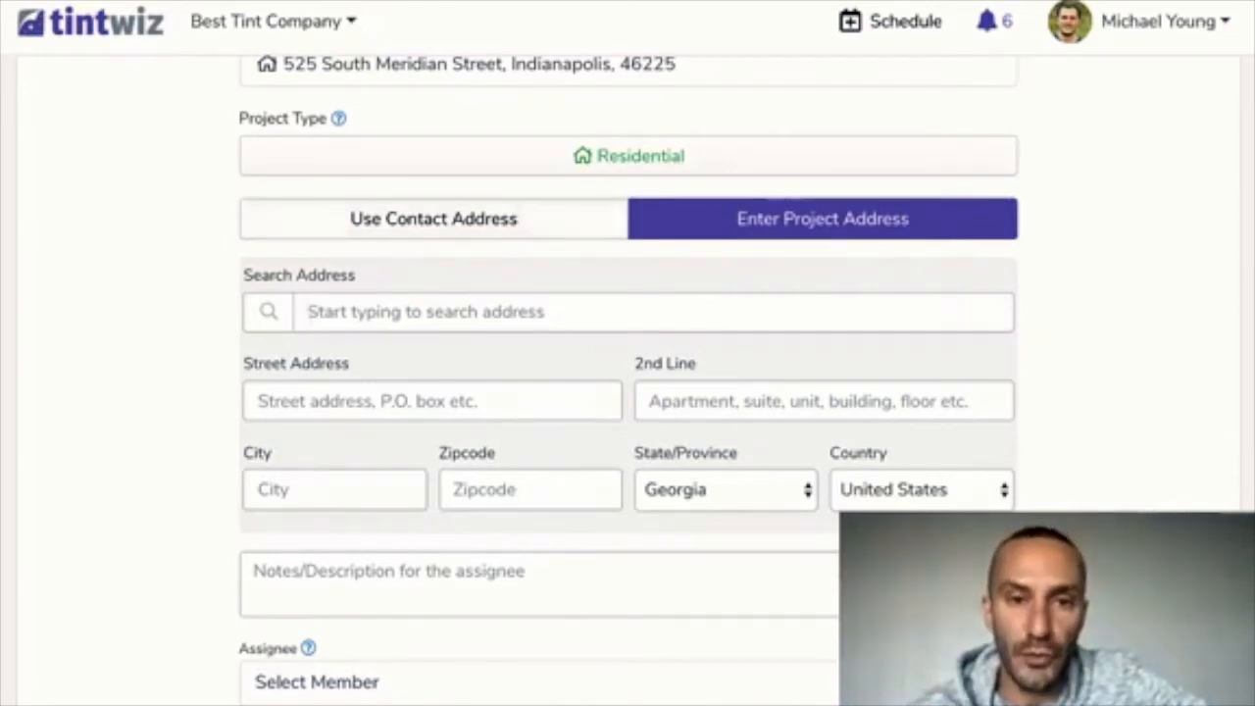
left_click(433, 218)
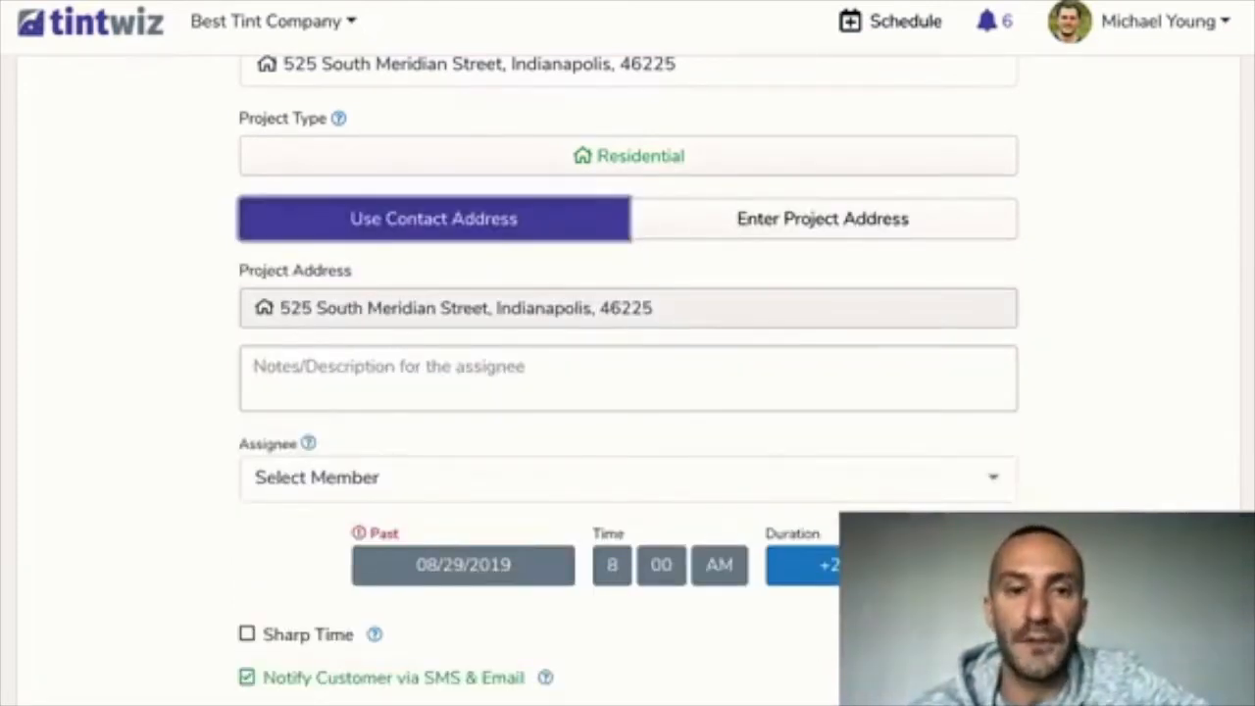
scroll(627, 382, "down", 1)
scroll(627, 382, "up", 1)
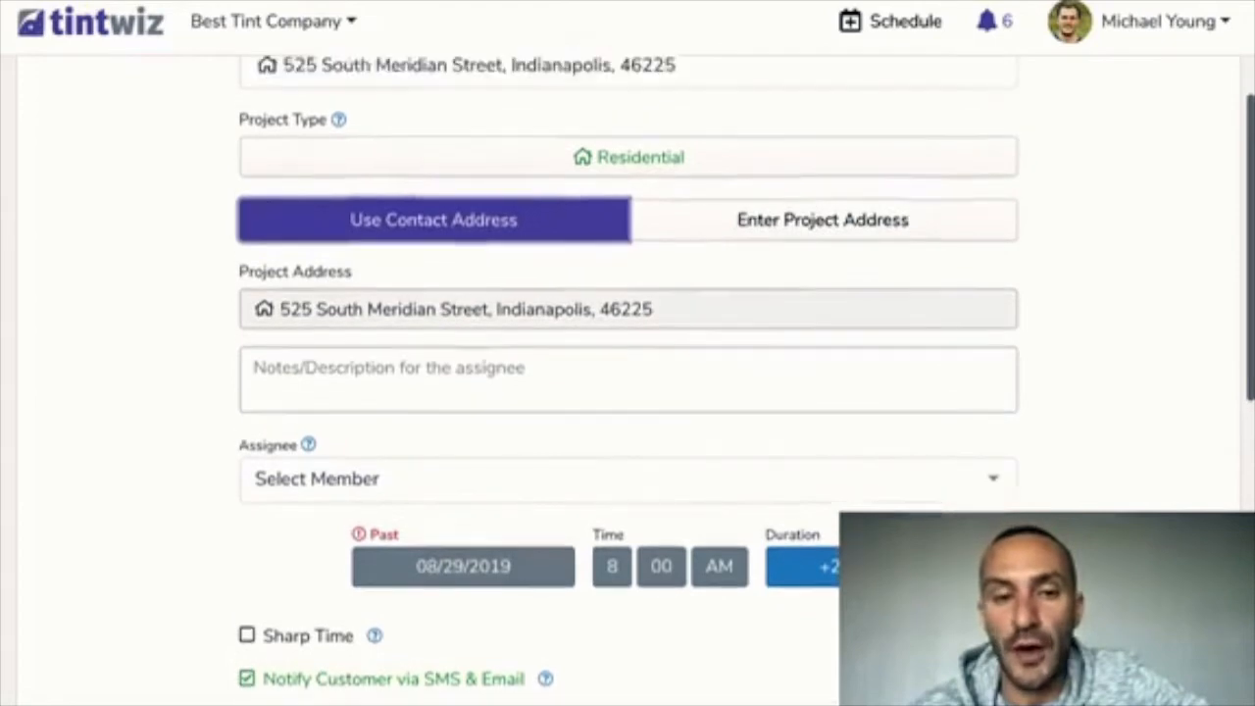
scroll(628, 383, "up", 1)
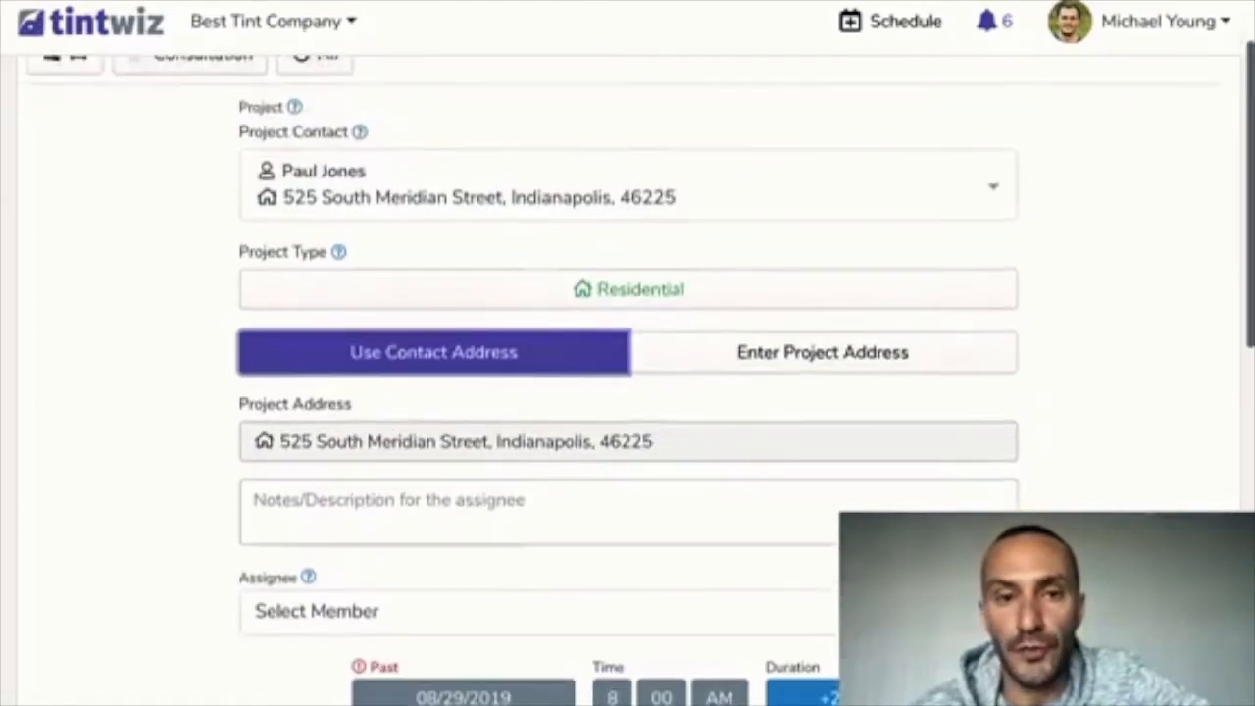
scroll(627, 382, "down", 2)
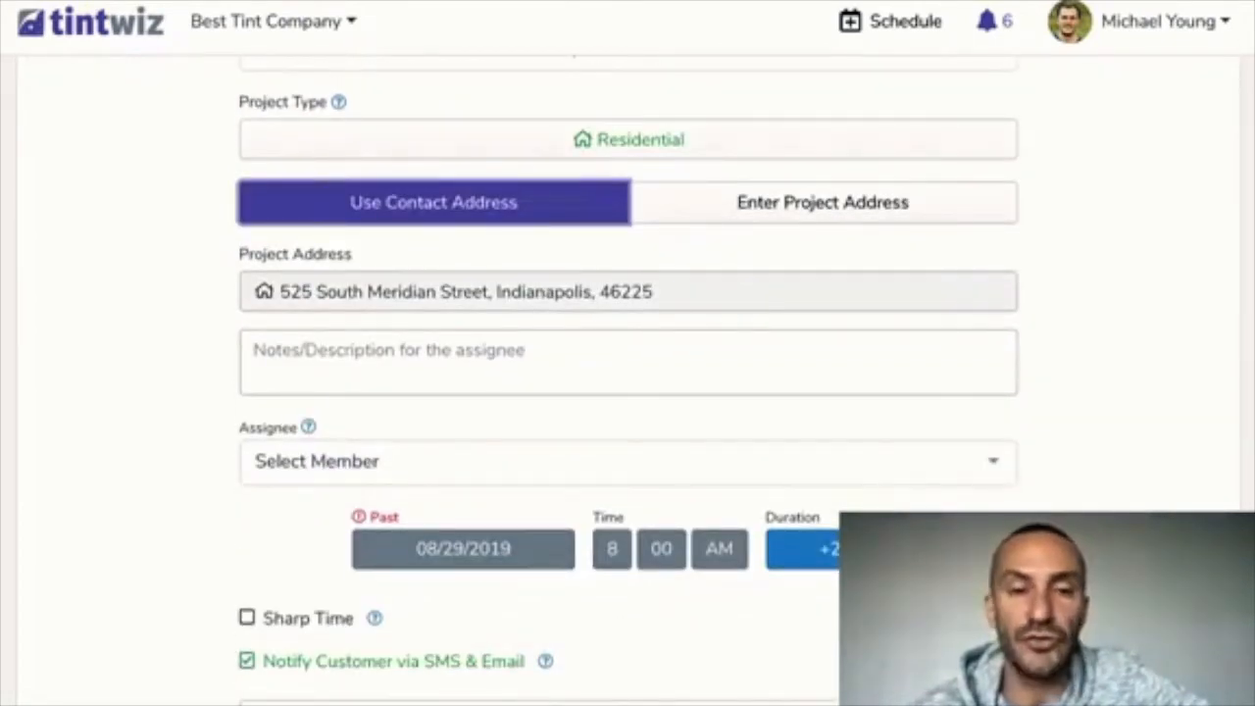
Assign the first team member, move the 8:00–10:00 AM consultation to 08/30/2019, and submit
left_click(627, 462)
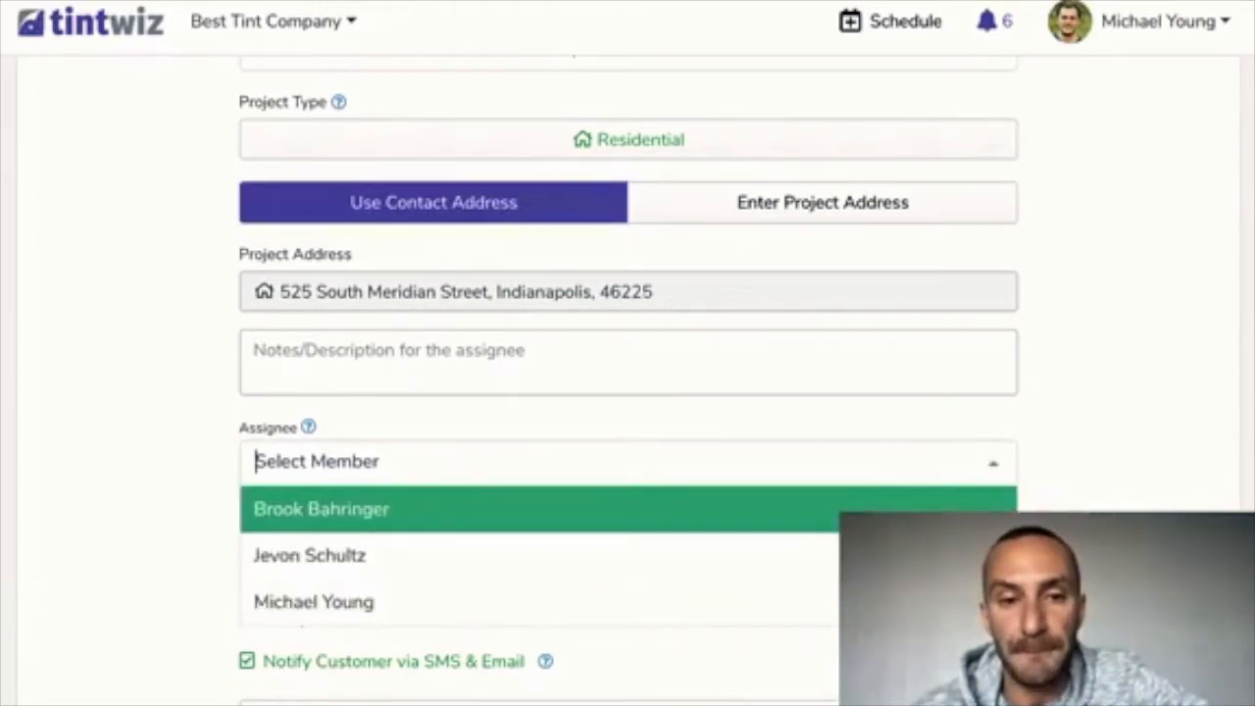
left_click(628, 509)
scroll(627, 392, "down", 1)
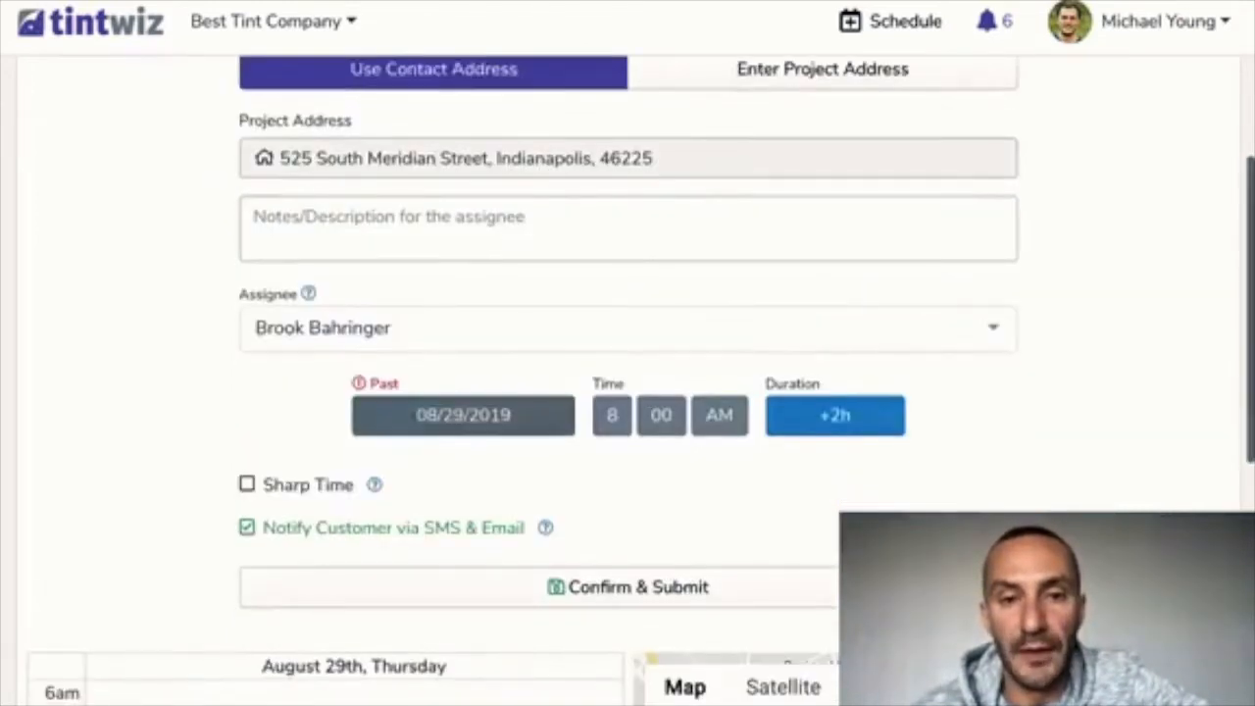
left_click(464, 417)
scroll(463, 421, "down", 1)
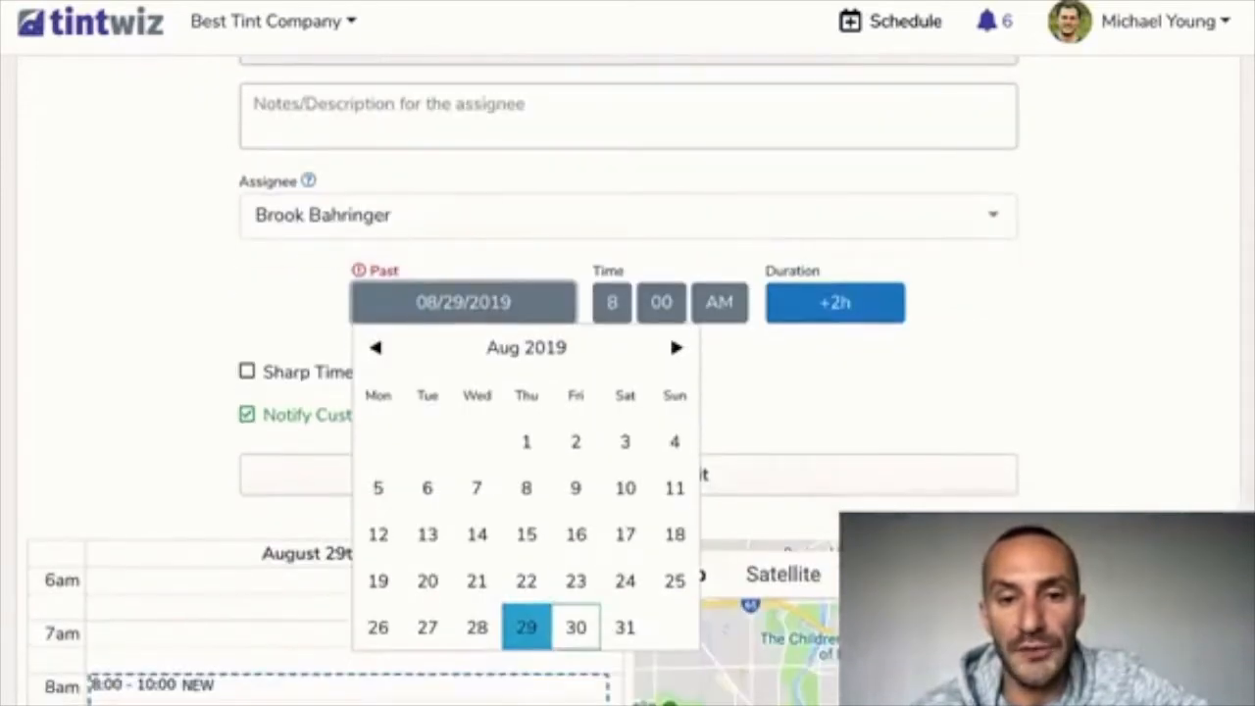
left_click(576, 627)
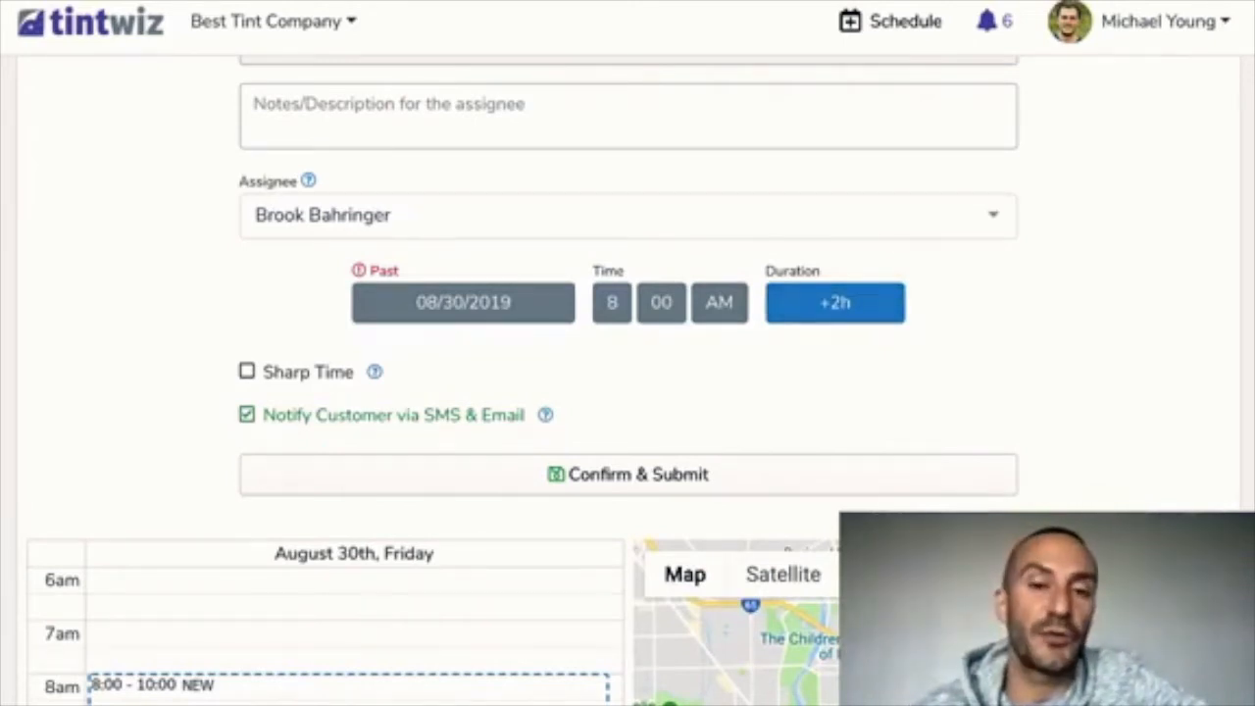
scroll(627, 380, "up", 1)
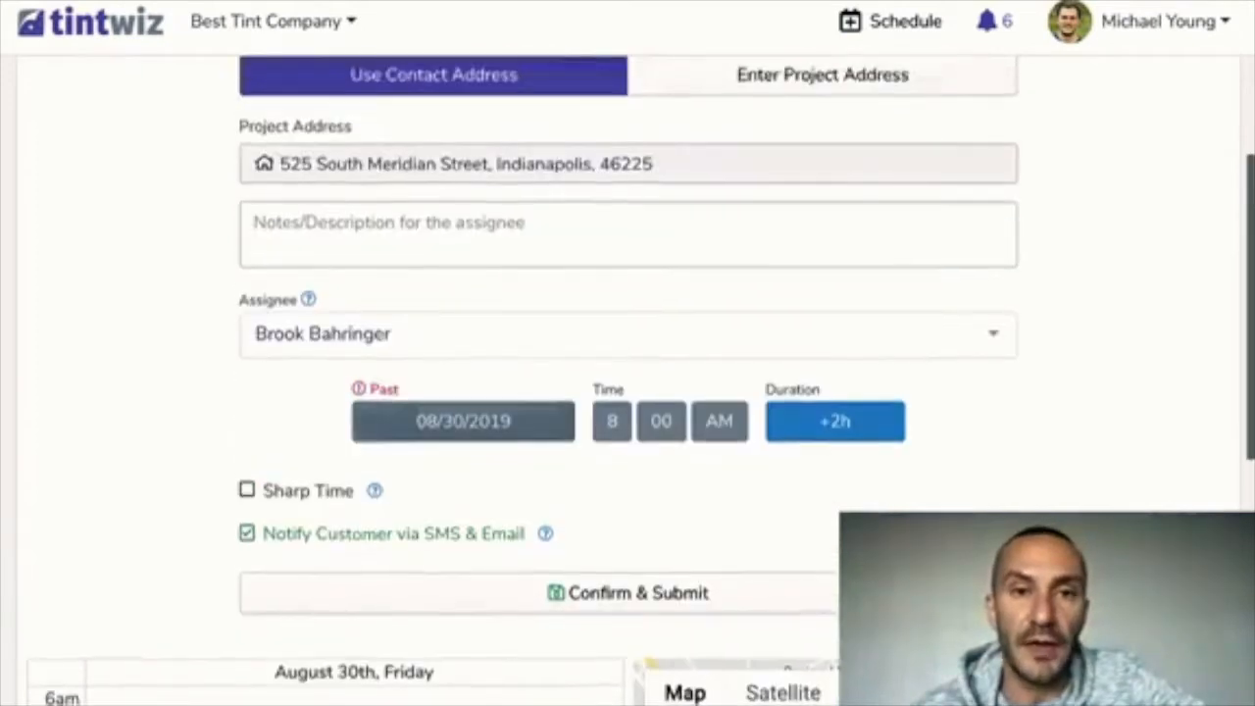
scroll(627, 380, "down", 1)
left_click(627, 495)
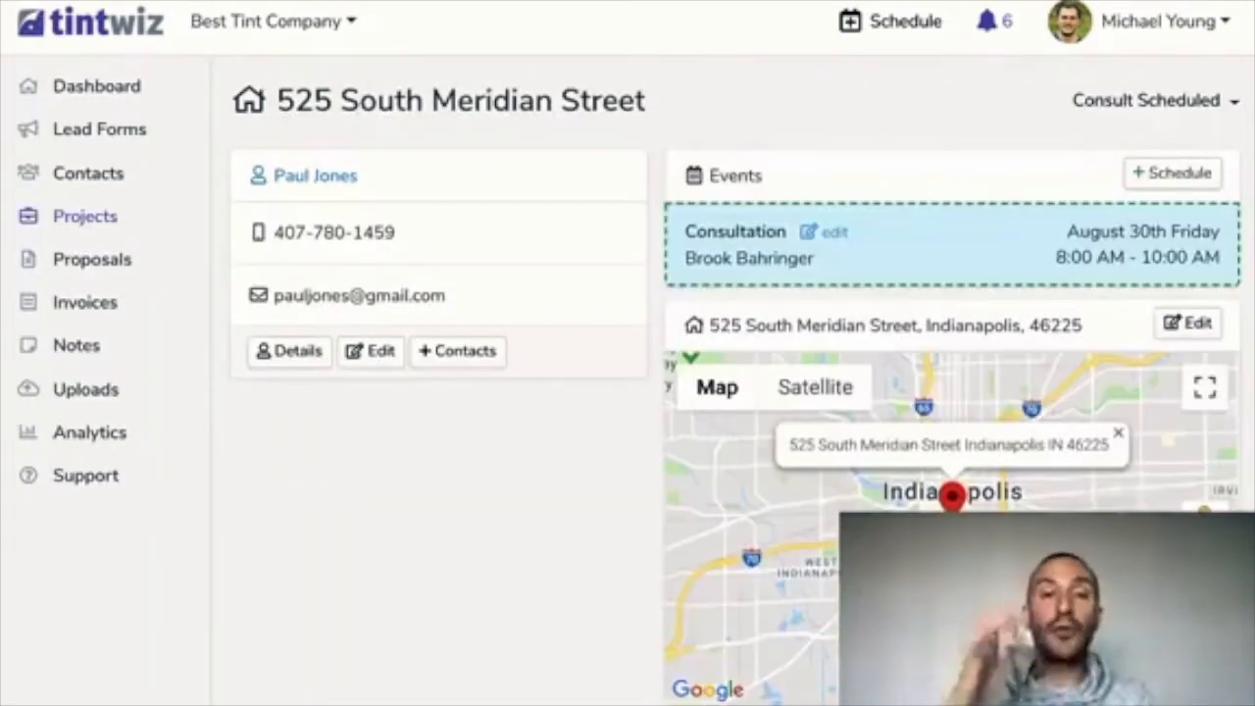
scroll(627, 380, "down", 1)
scroll(627, 381, "up", 1)
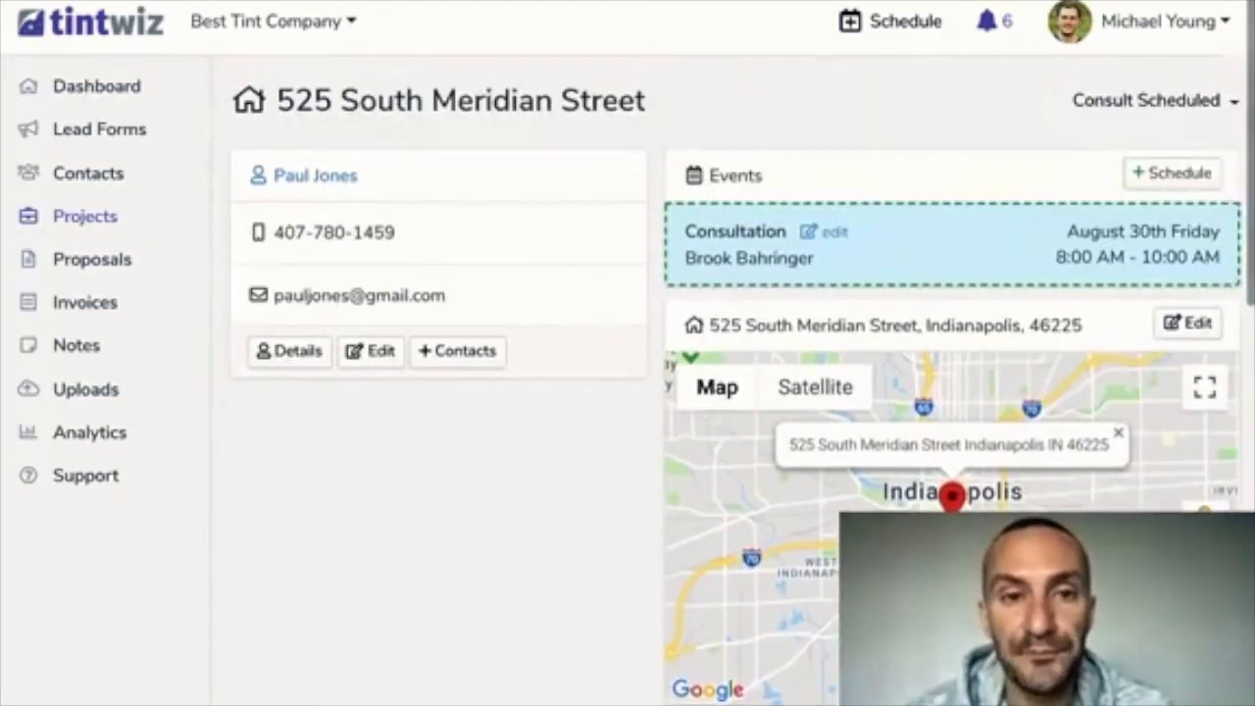
scroll(627, 380, "down", 1)
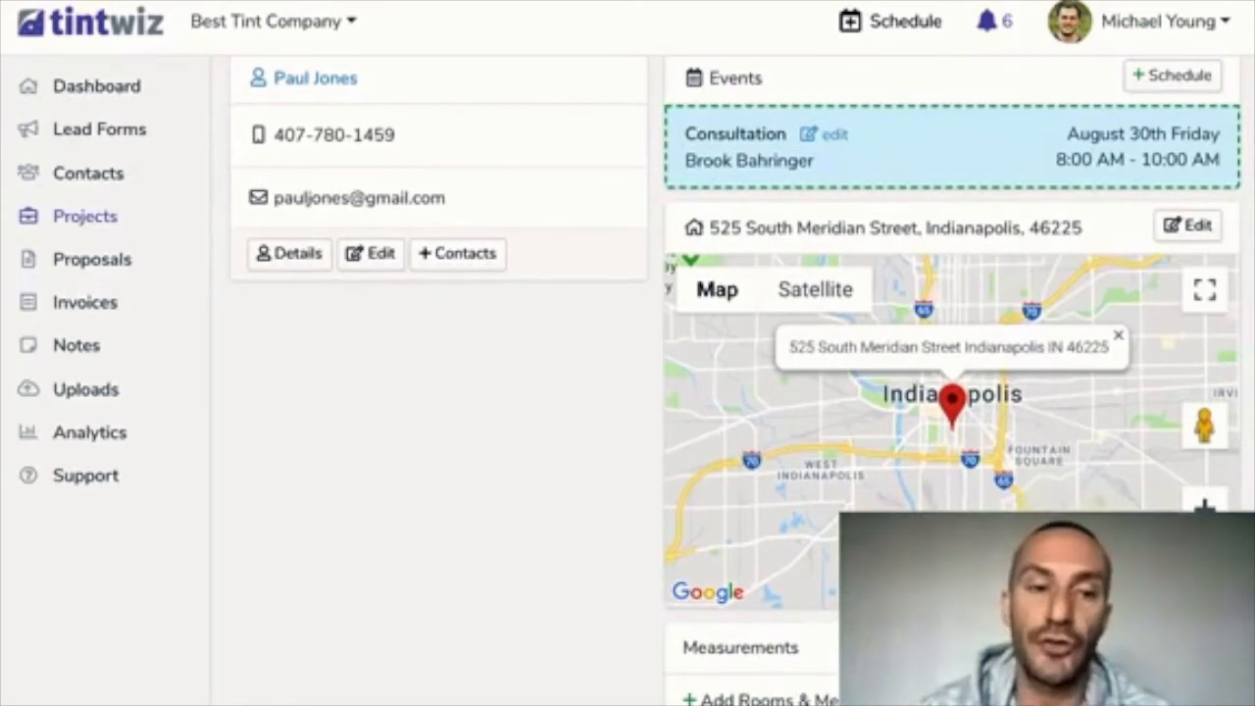
scroll(732, 380, "down", 1)
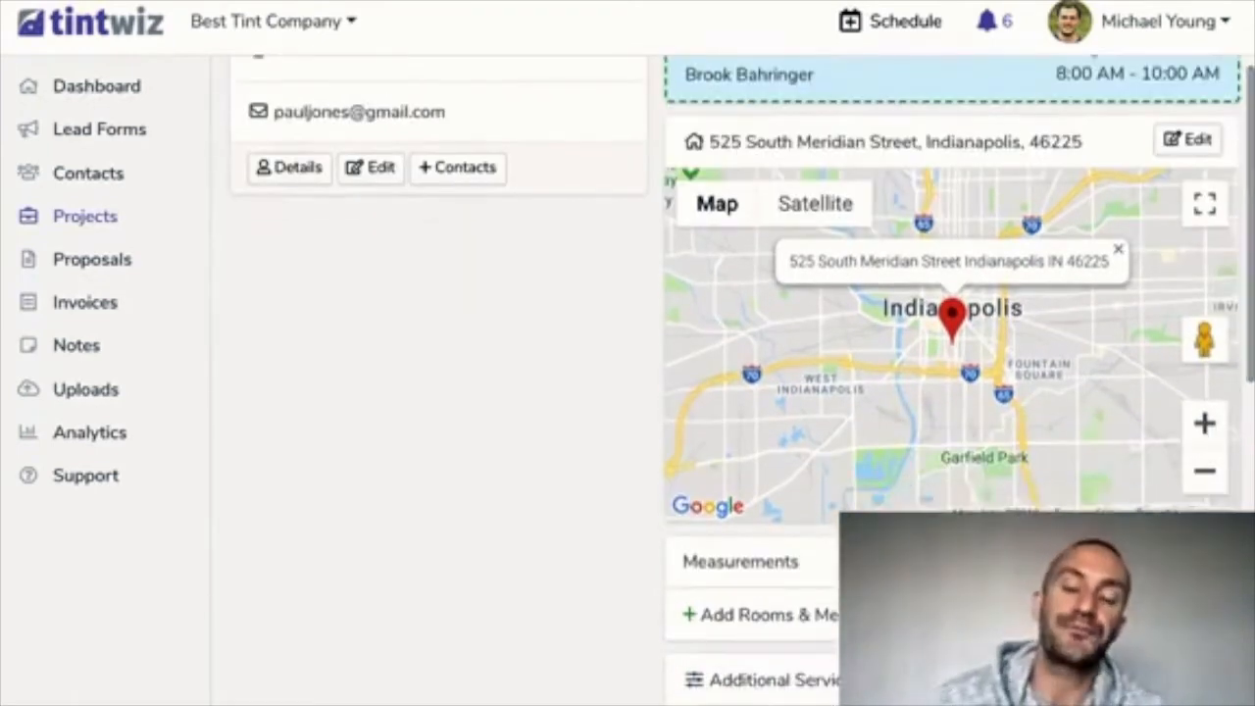
scroll(732, 380, "up", 2)
scroll(732, 379, "down", 1)
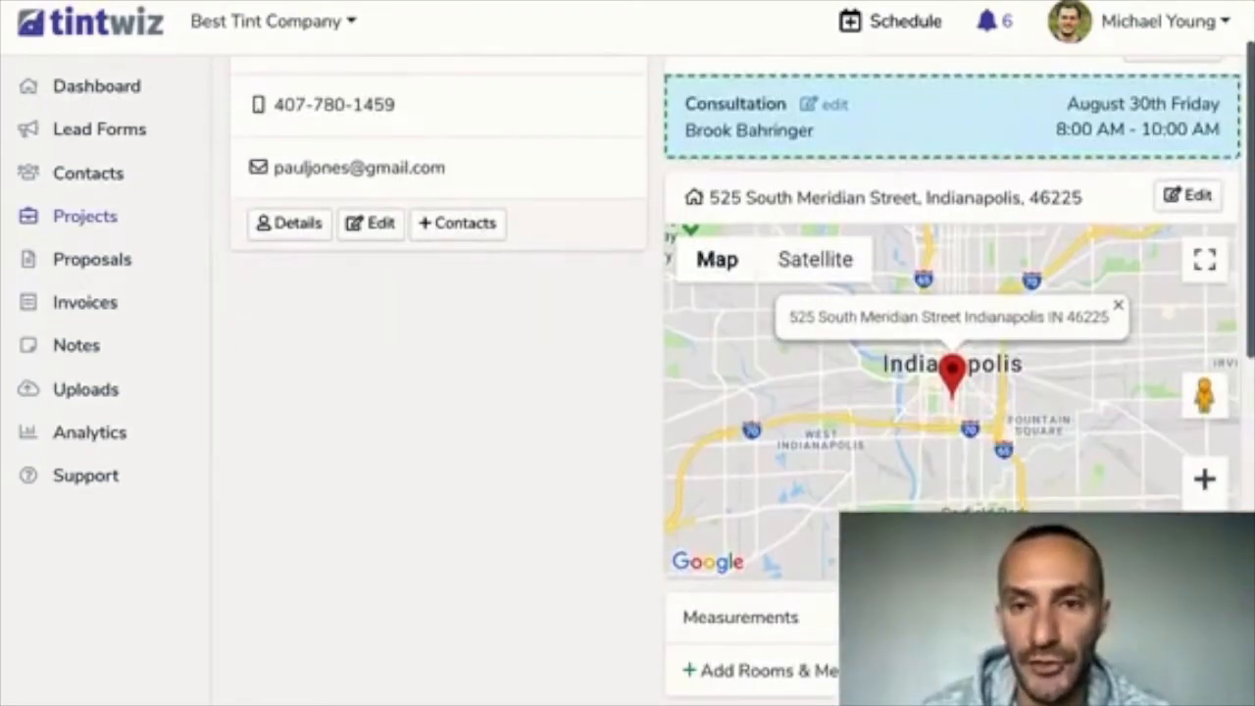
scroll(732, 380, "up", 2)
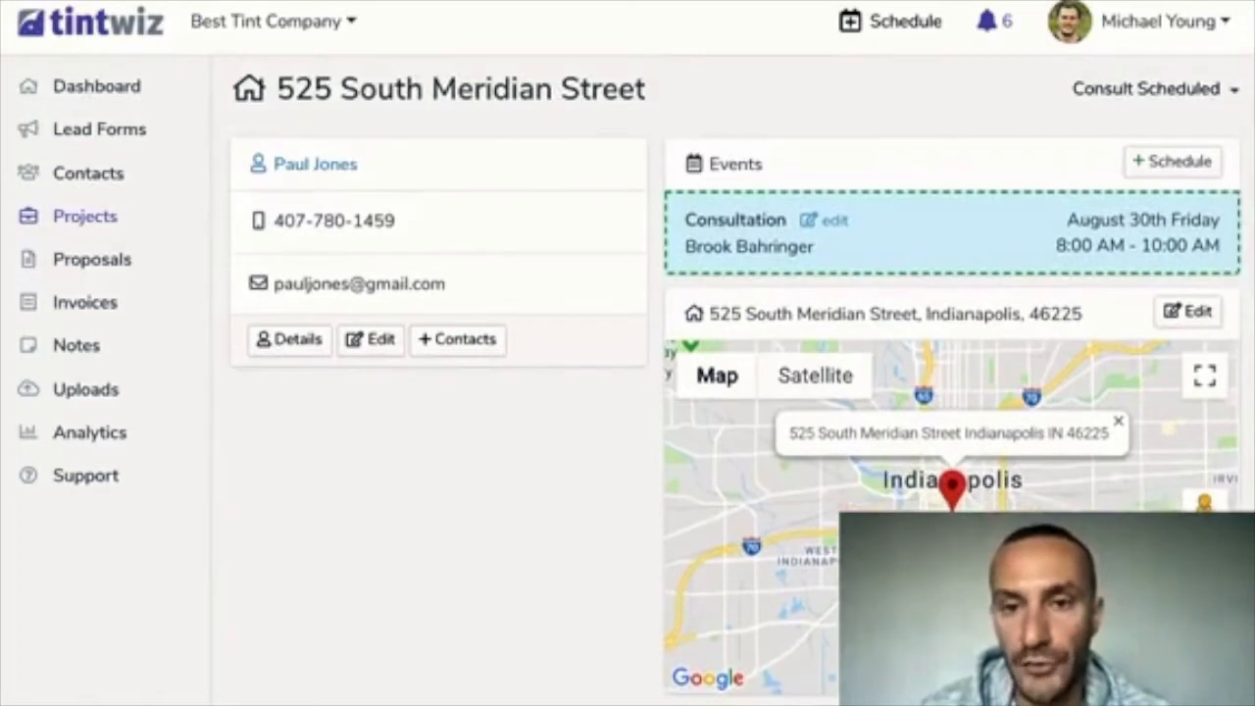
scroll(732, 379, "down", 1)
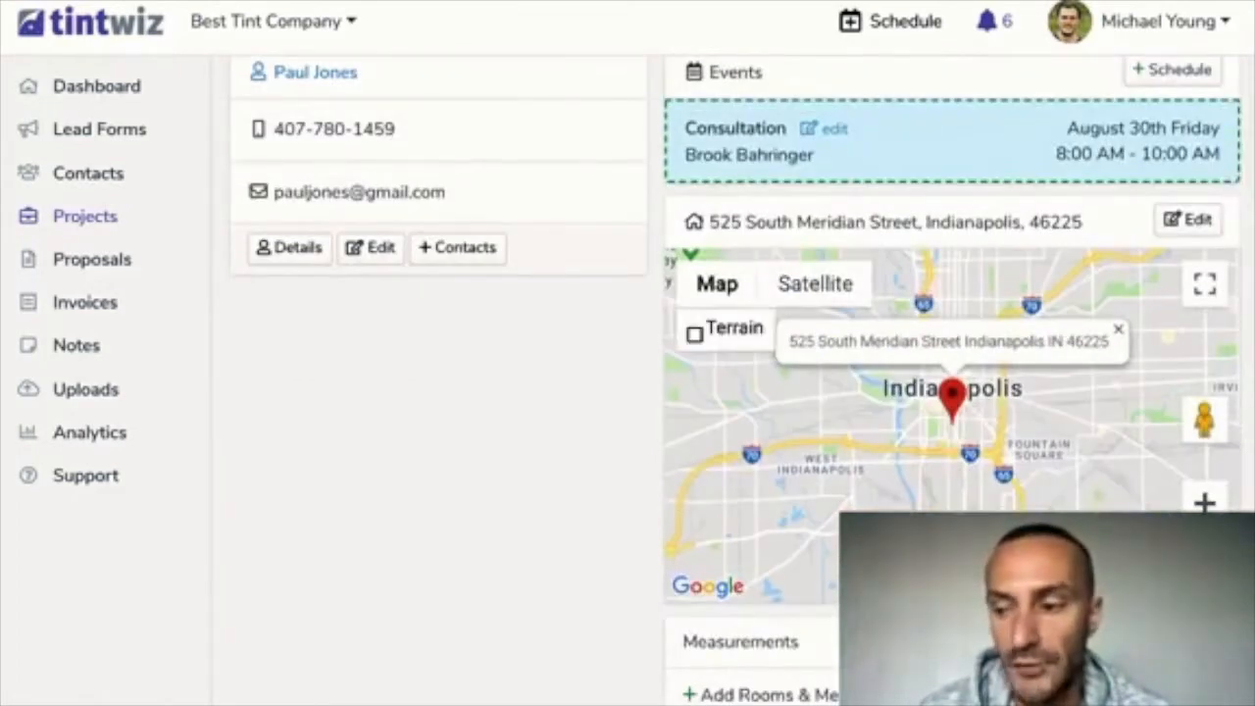
scroll(732, 379, "up", 1)
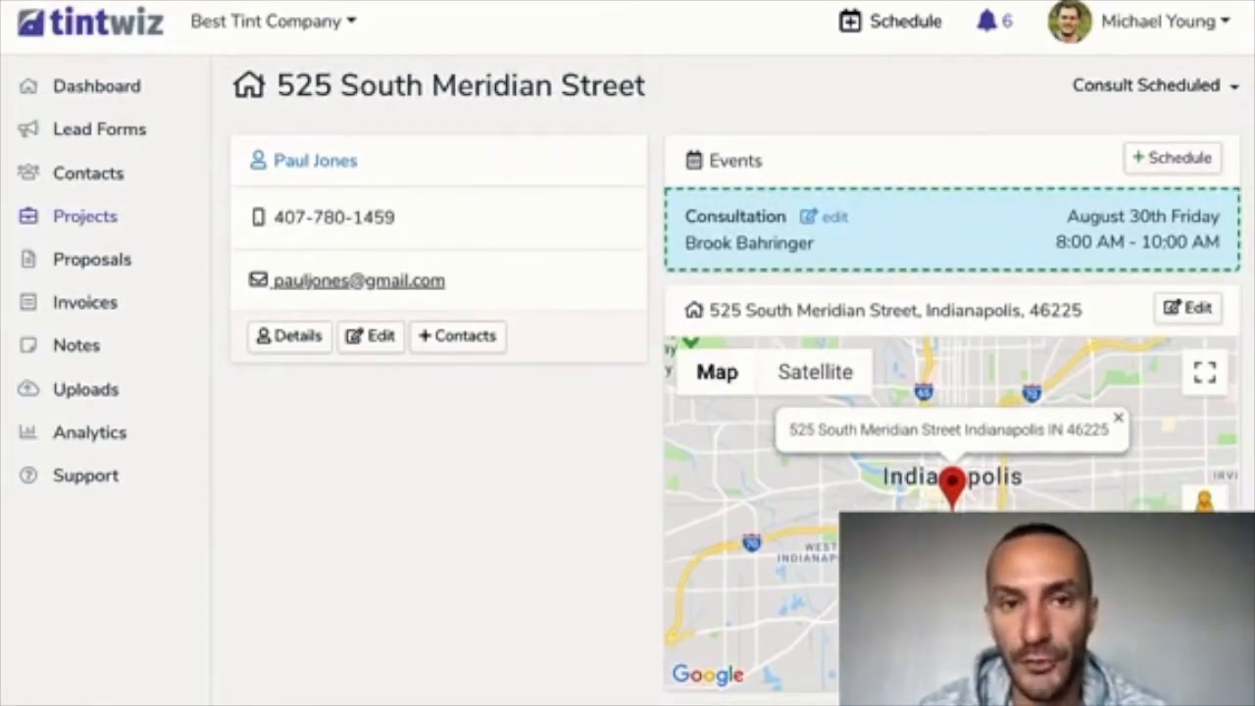
scroll(359, 281, "down", 1)
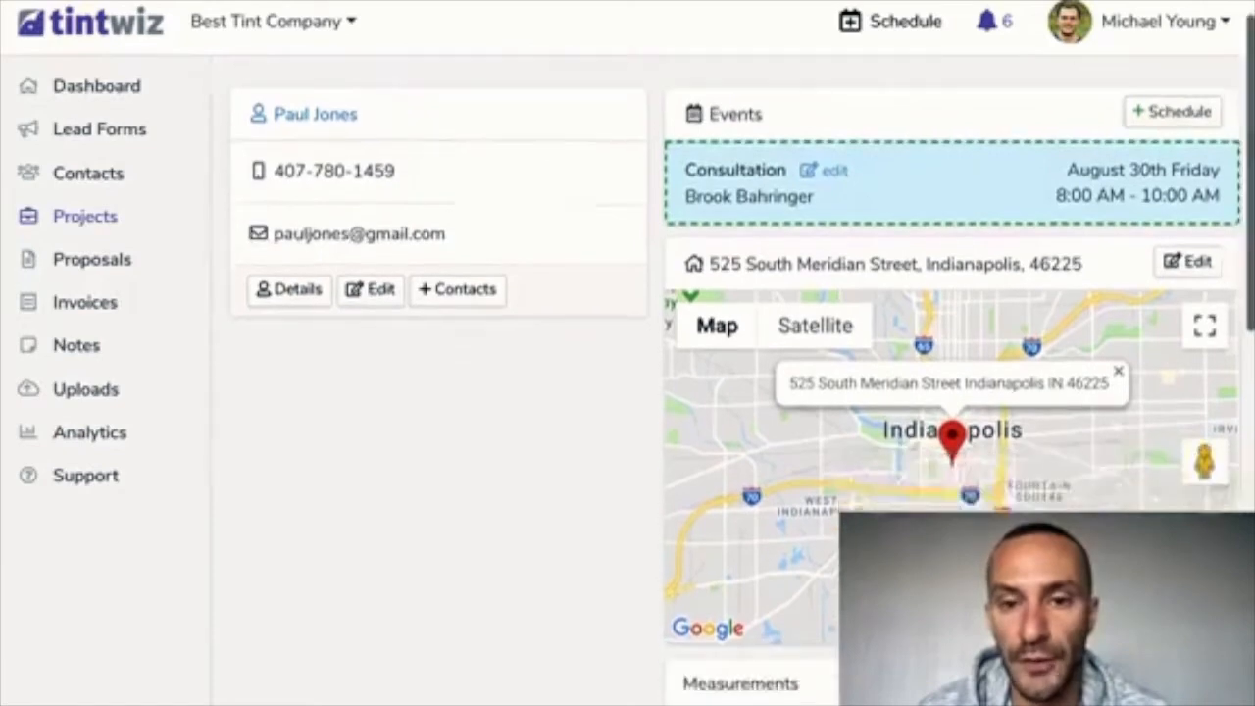
scroll(813, 226, "down", 5)
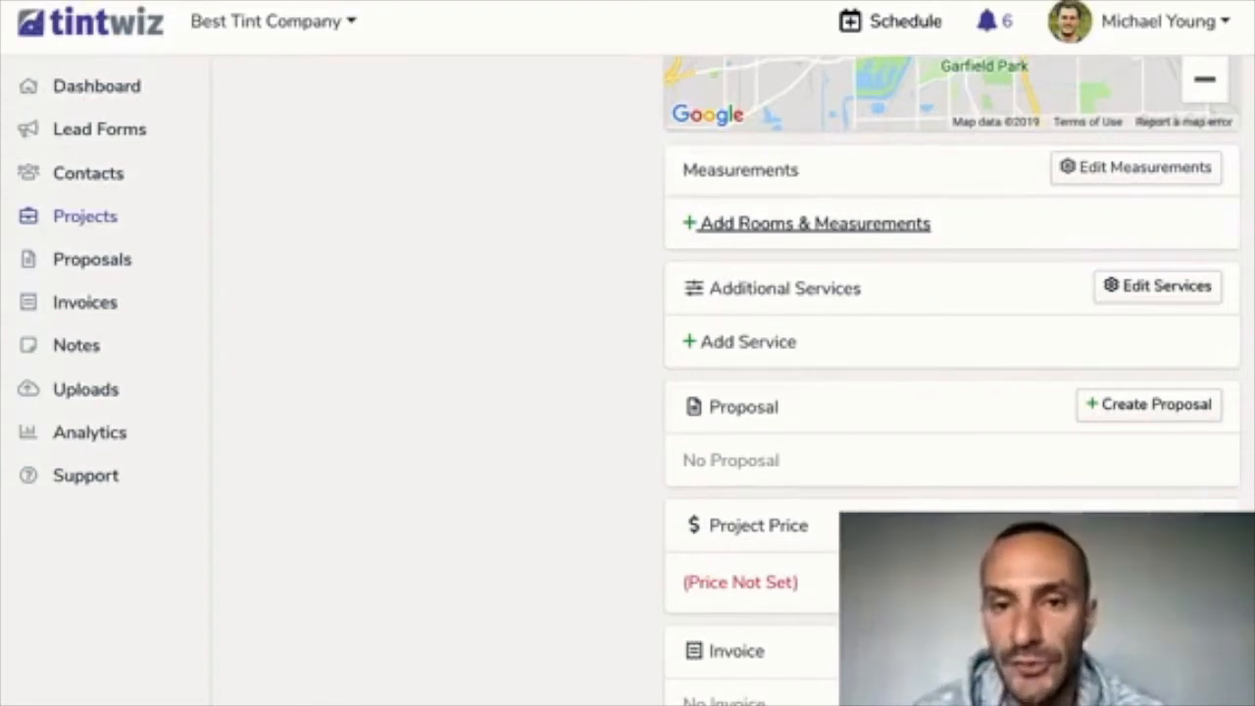
Add a room named Master Bedroom and open it
left_click(813, 223)
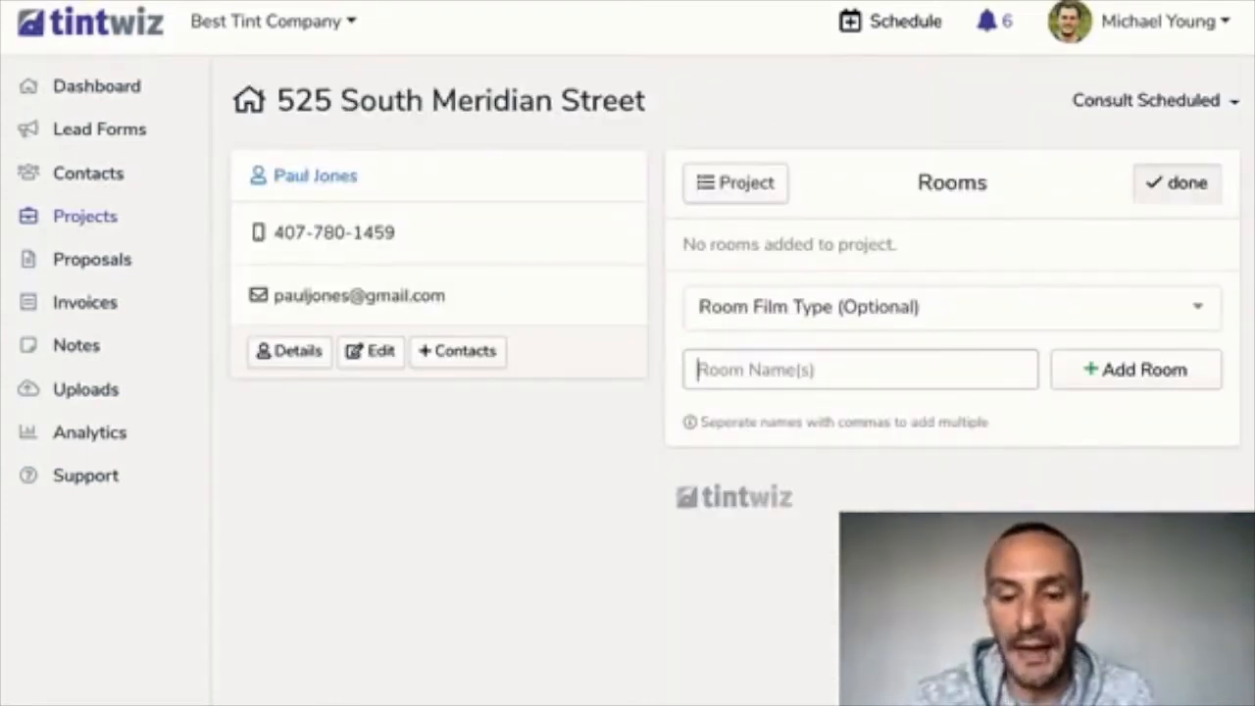
type("Mas")
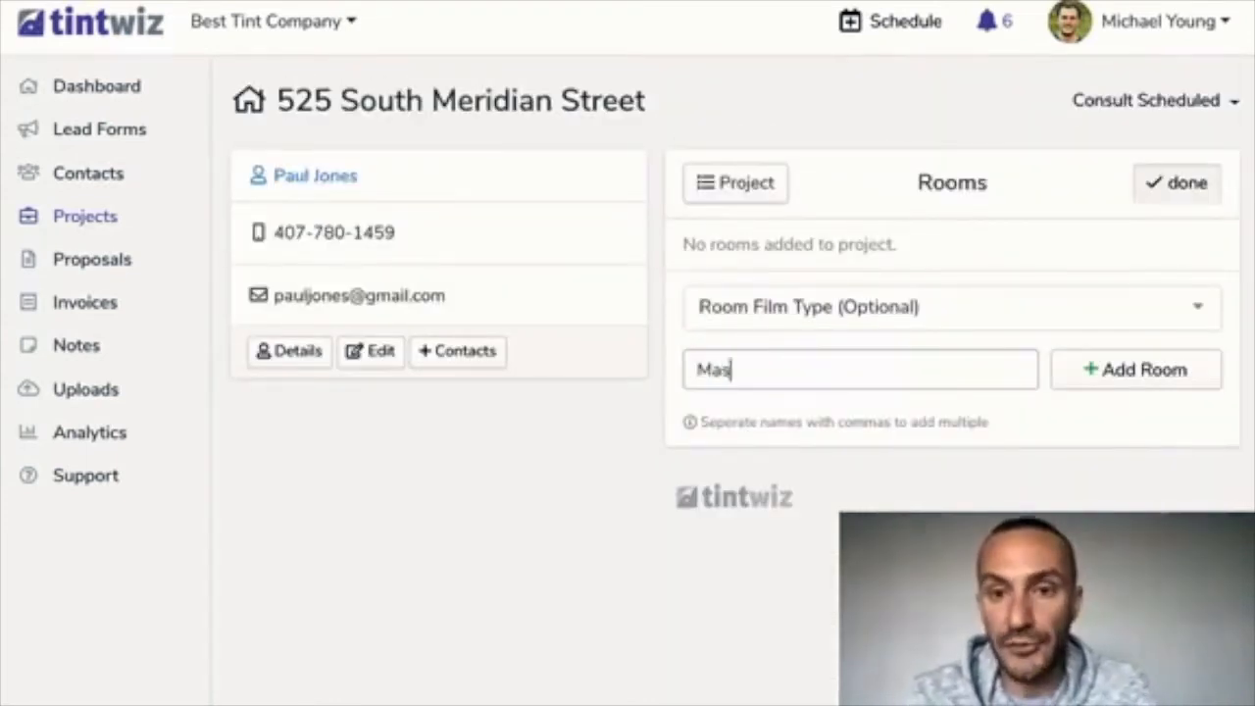
type("ter Bed")
key("BackSpace")
type("edroom")
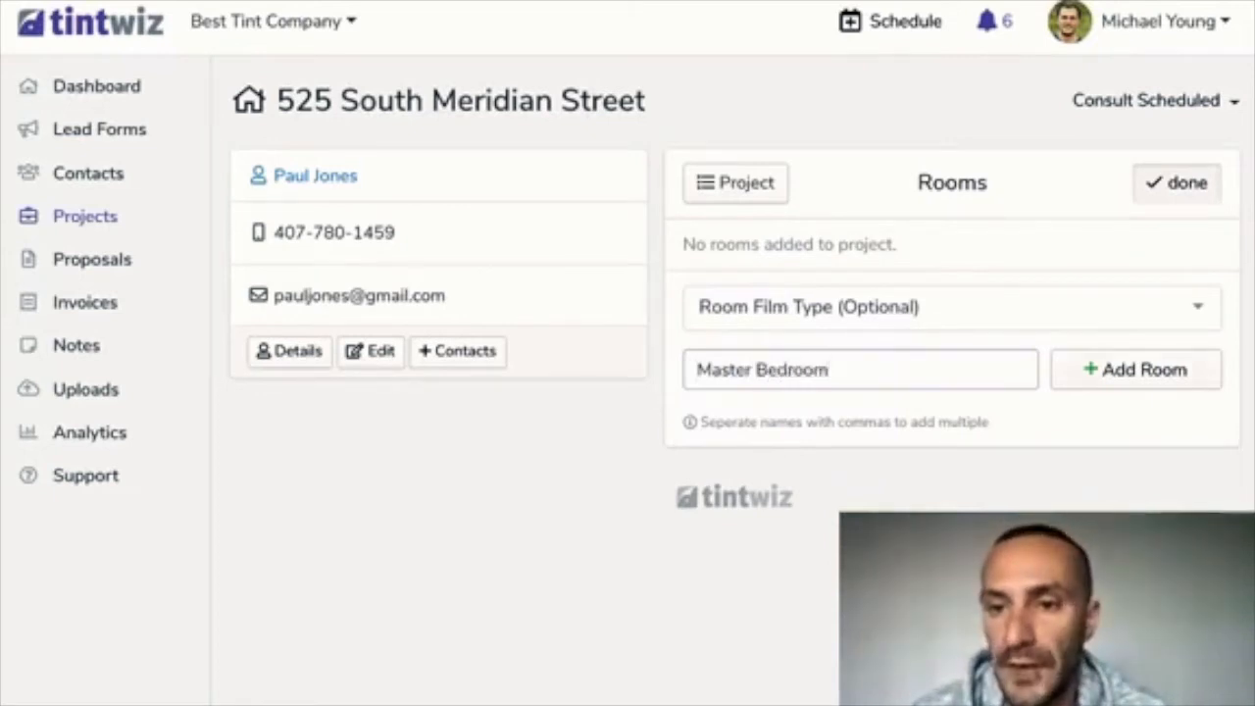
key("Return")
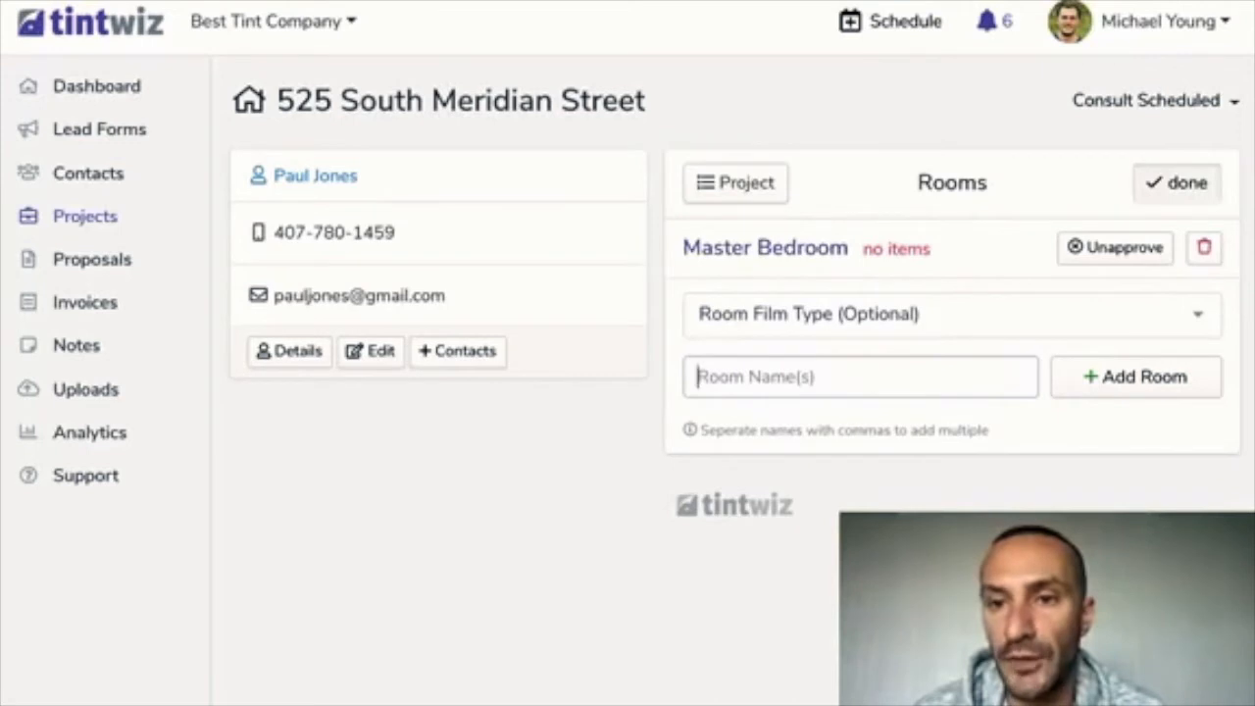
left_click(764, 248)
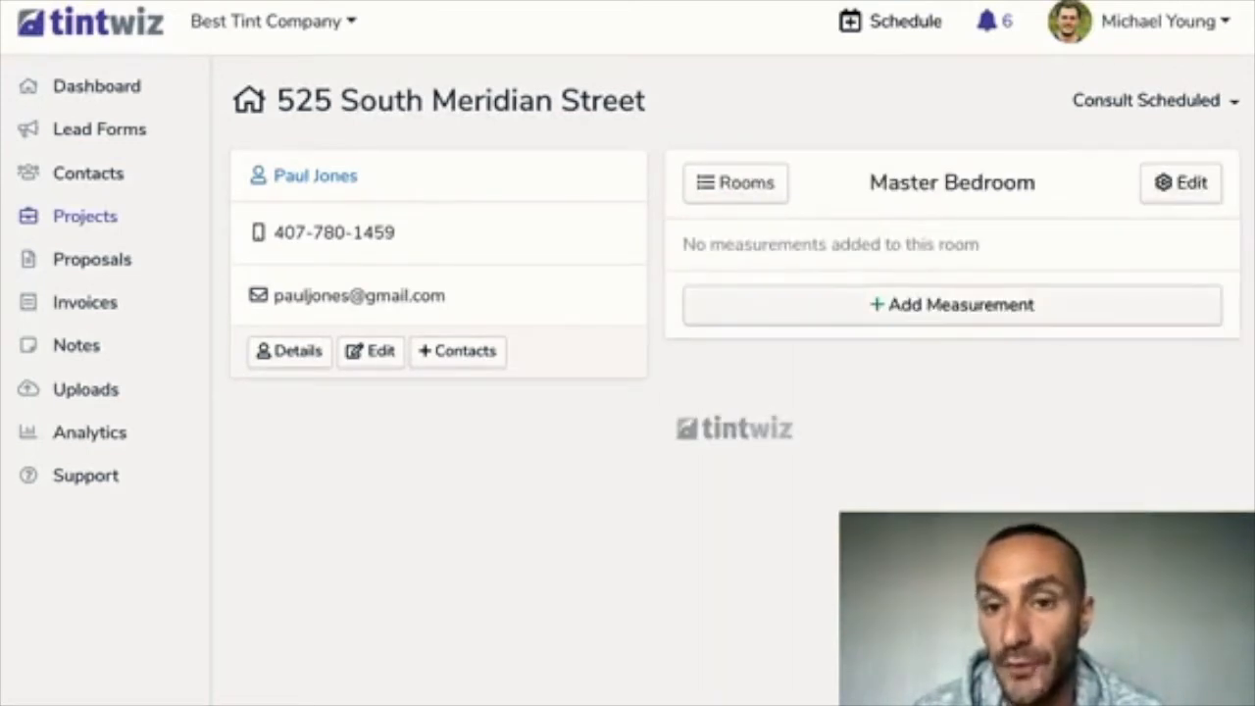
Save a Window measurement of 3 panes at 36x48 (36 sqft) in Master Bedroom
left_click(951, 305)
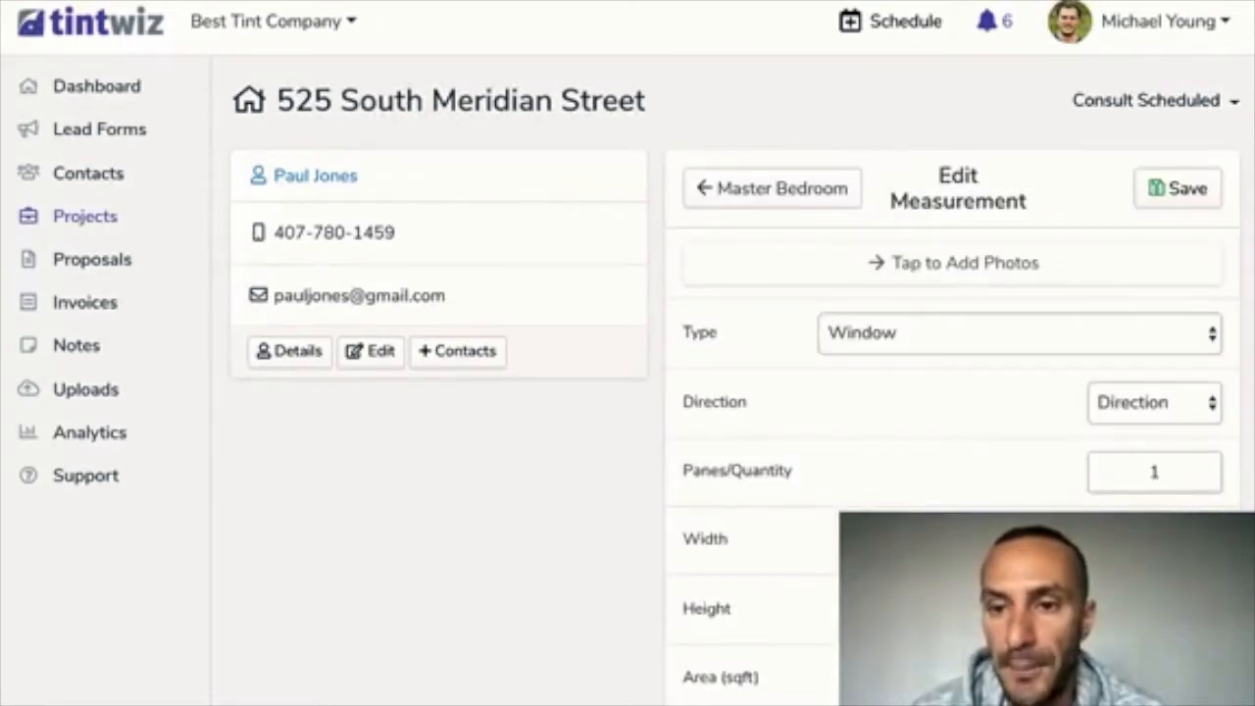
left_click(1154, 471)
type("3")
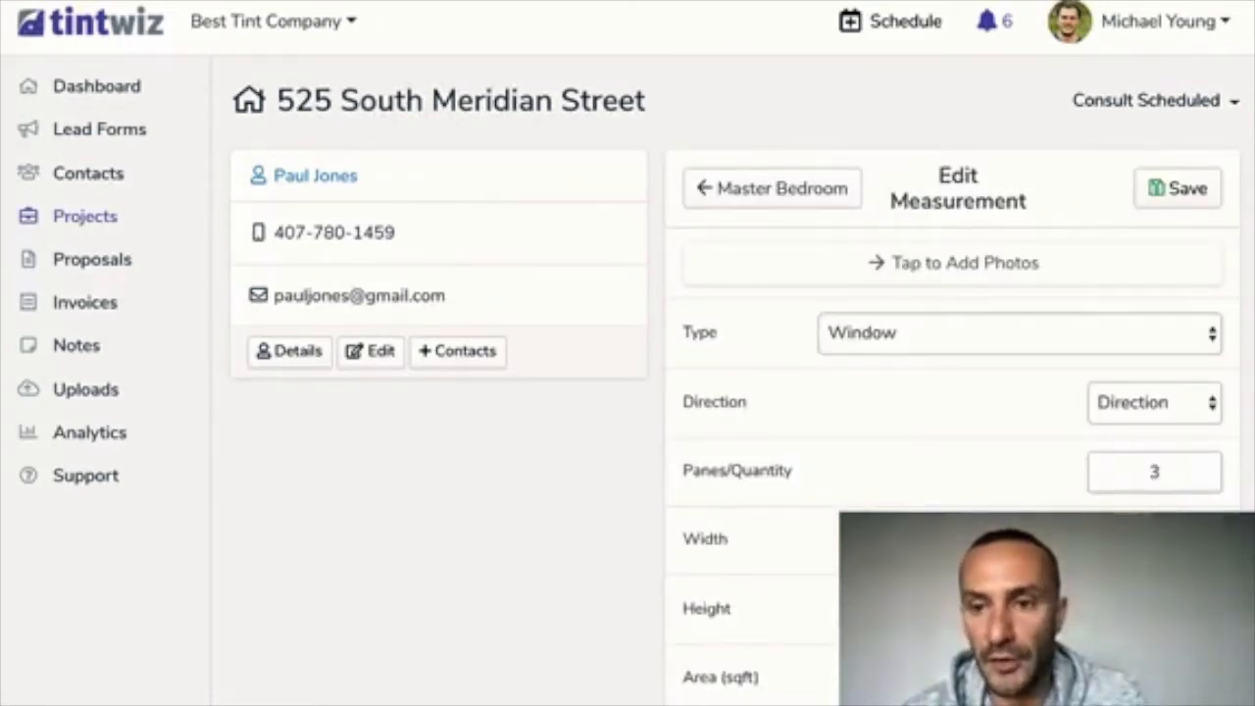
key("Tab")
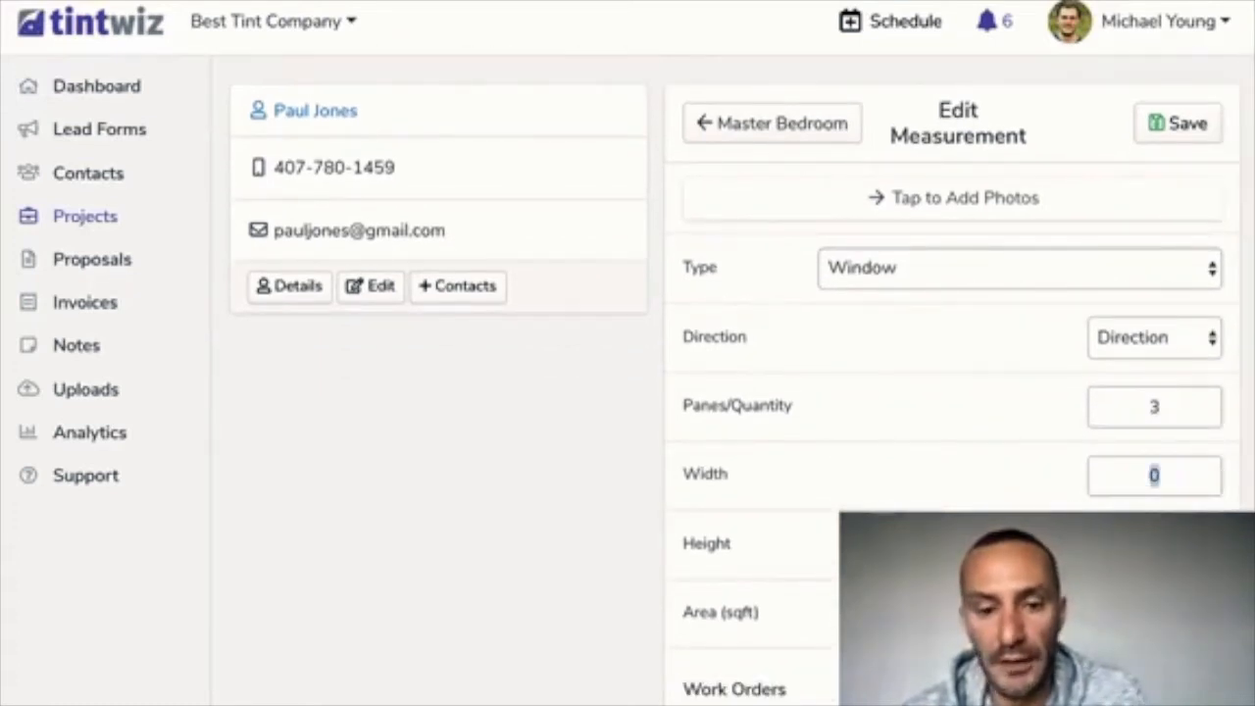
type("36")
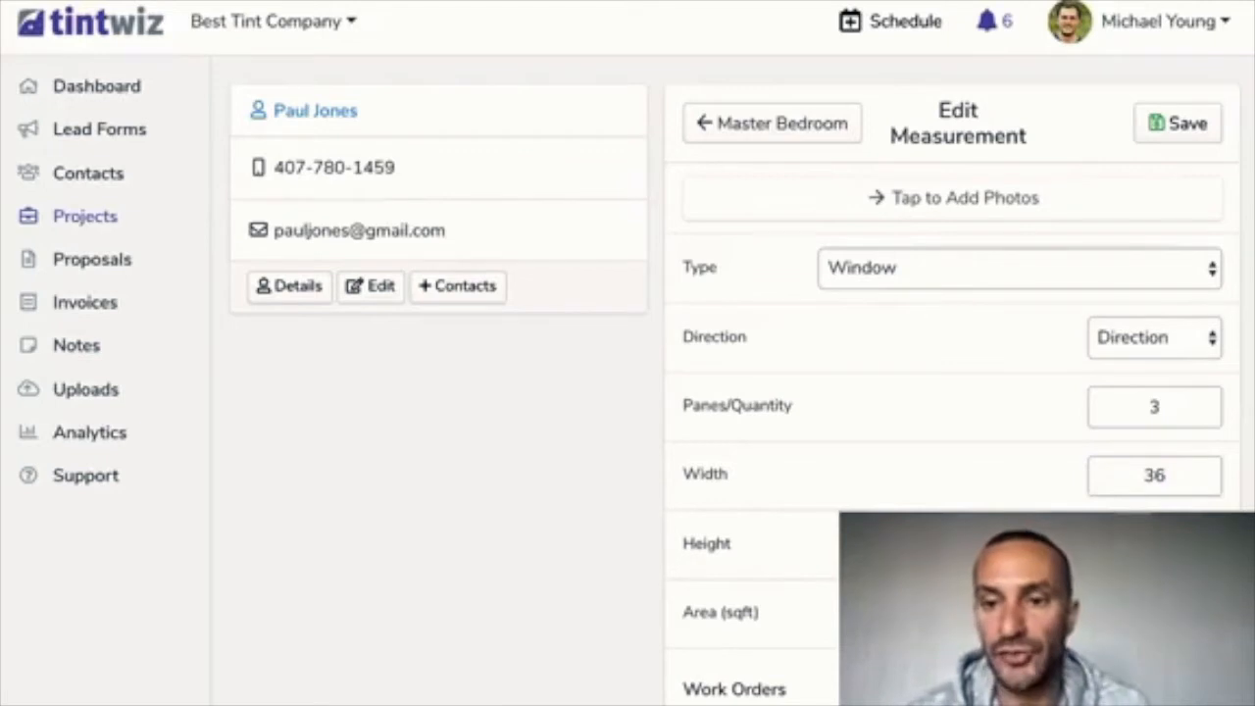
scroll(733, 380, "down", 1)
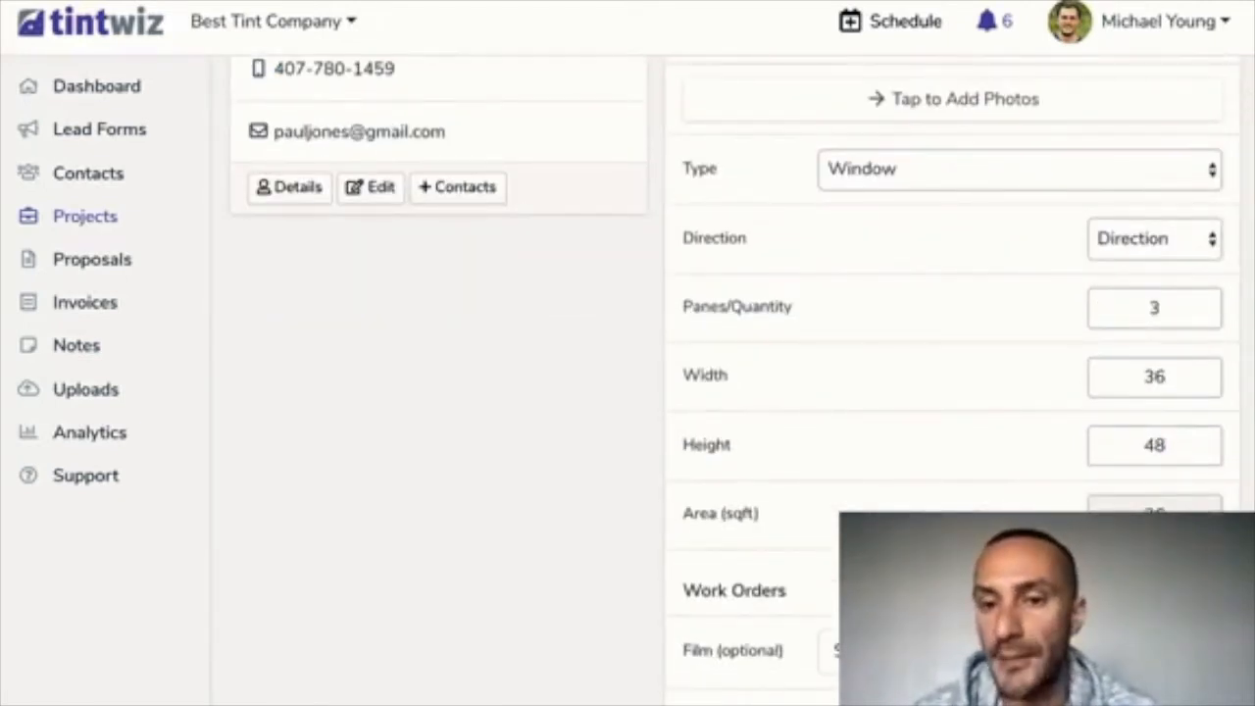
scroll(743, 380, "down", 1)
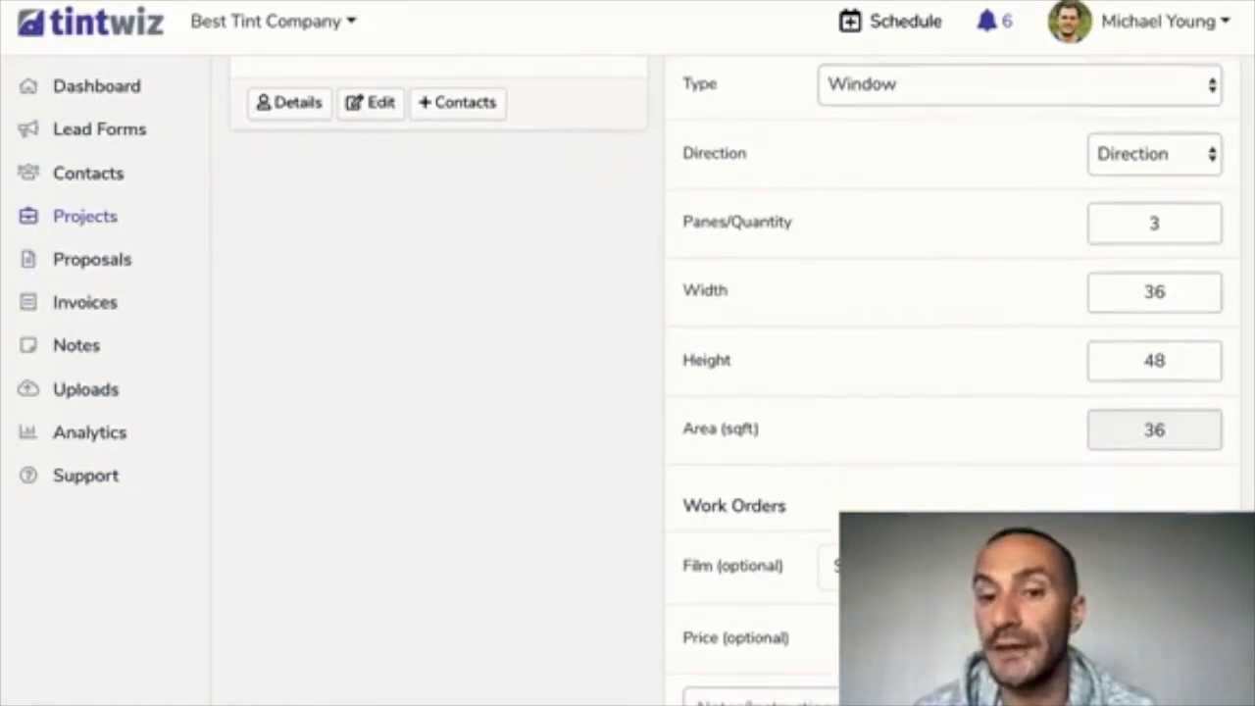
scroll(743, 380, "down", 1)
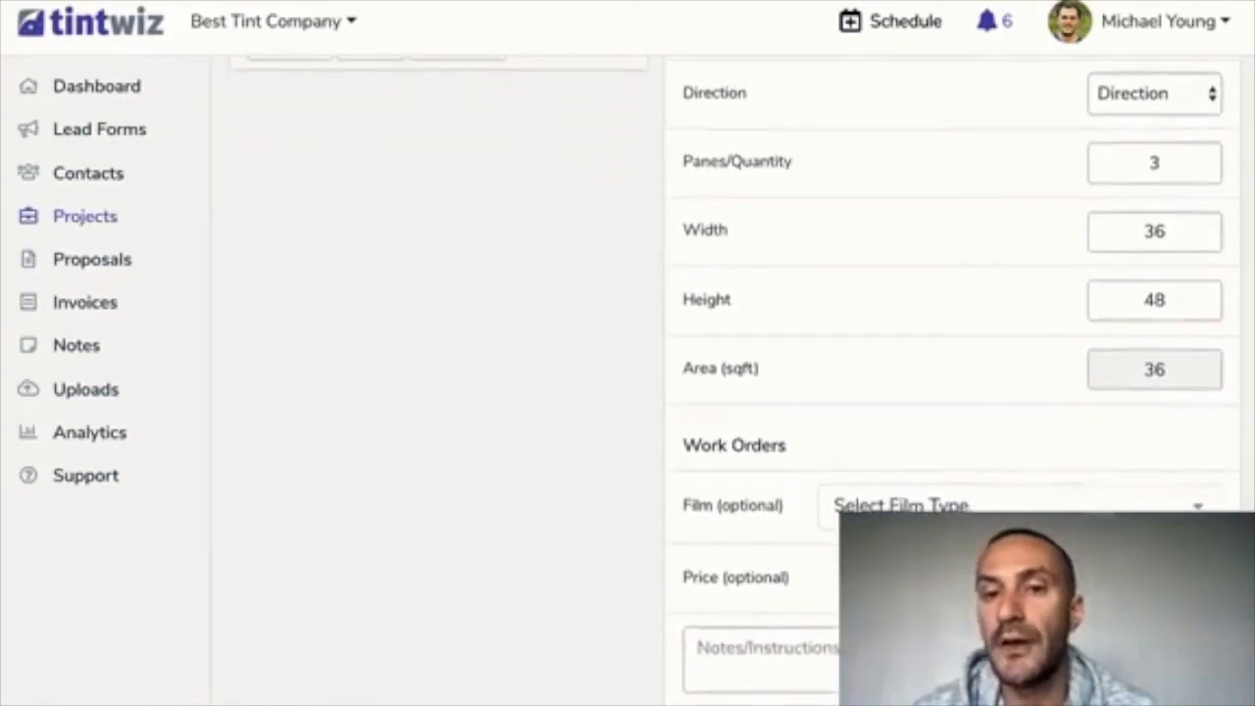
scroll(950, 372, "down", 3)
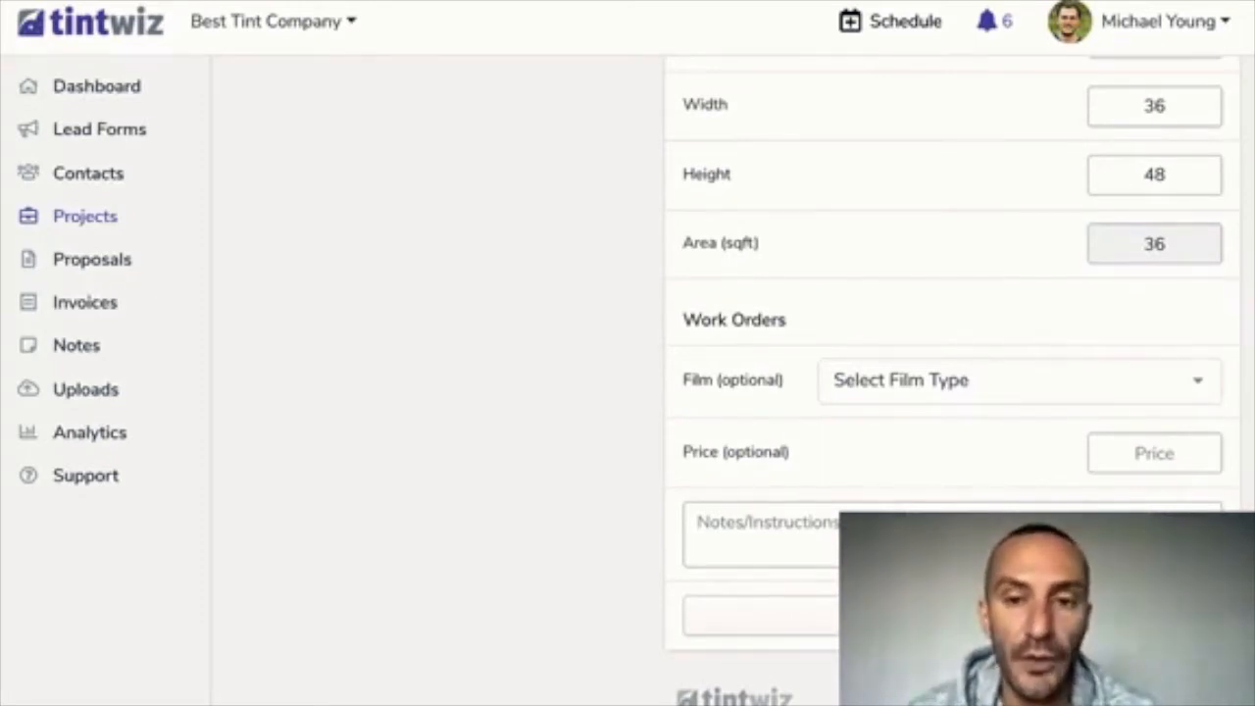
scroll(951, 372, "up", 2)
scroll(951, 372, "down", 1)
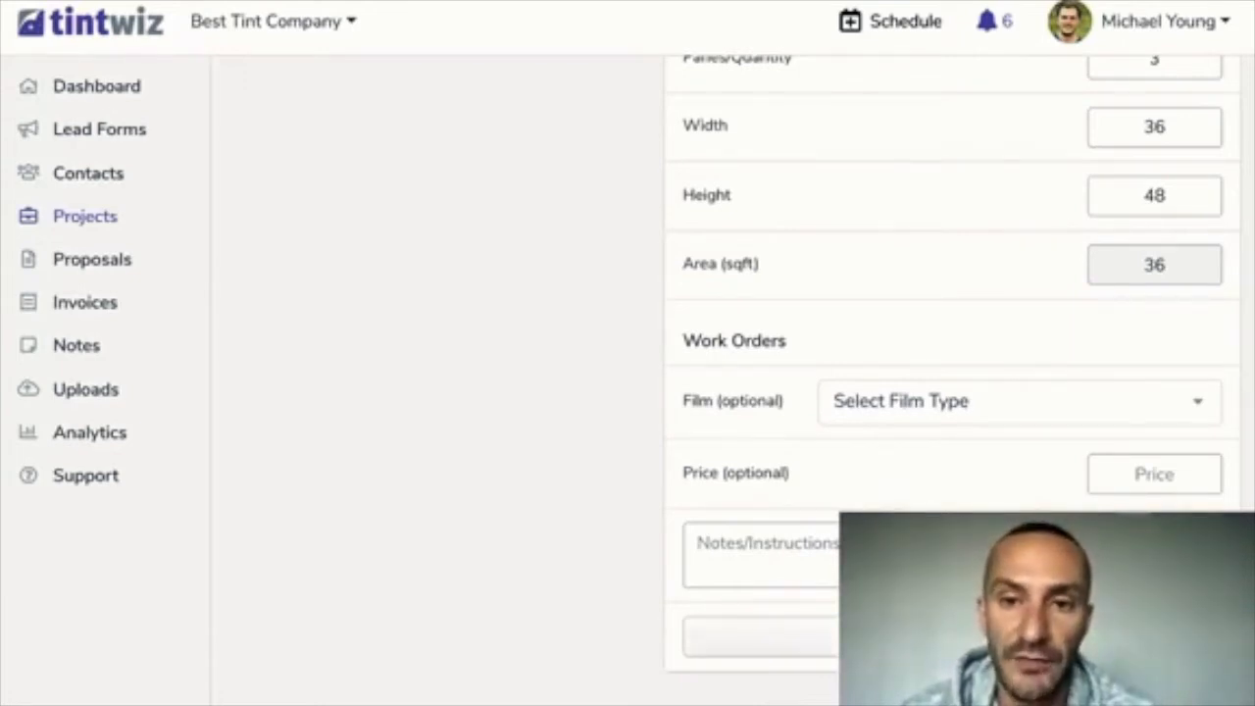
left_click(951, 637)
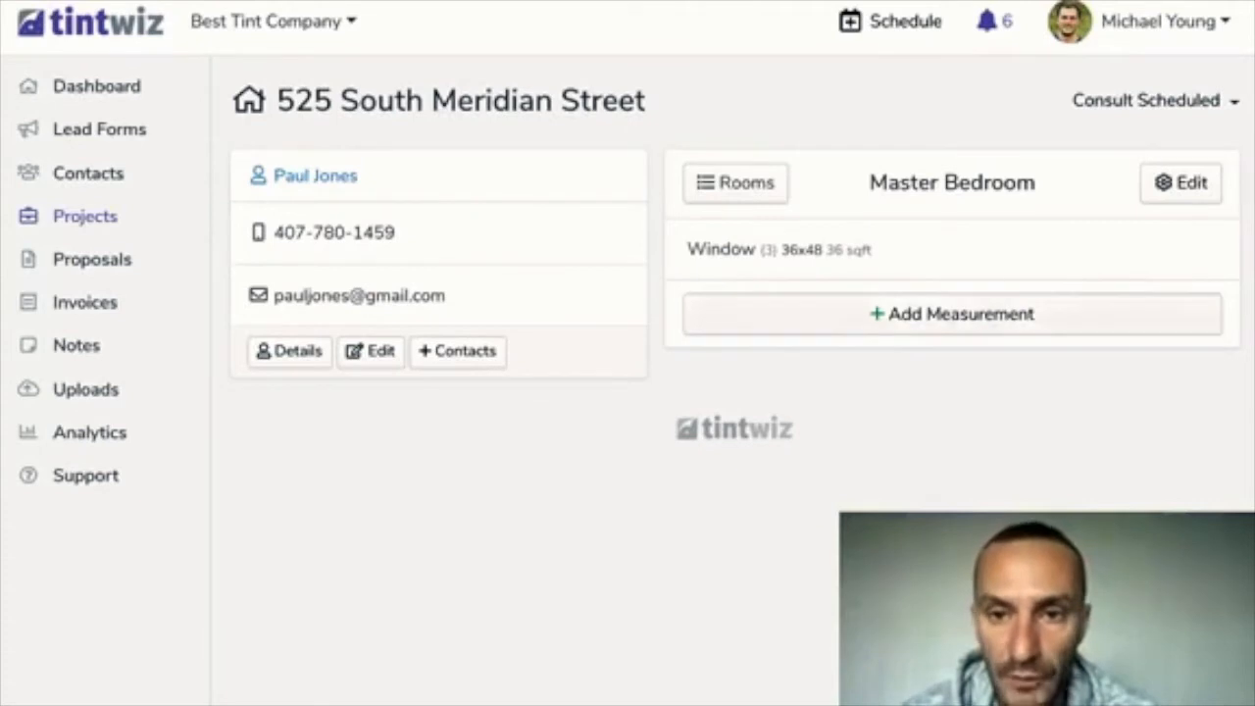
Add a west-facing Door measurement, 1 pane at 36x70 (18 sqft), to Master Bedroom
left_click(952, 313)
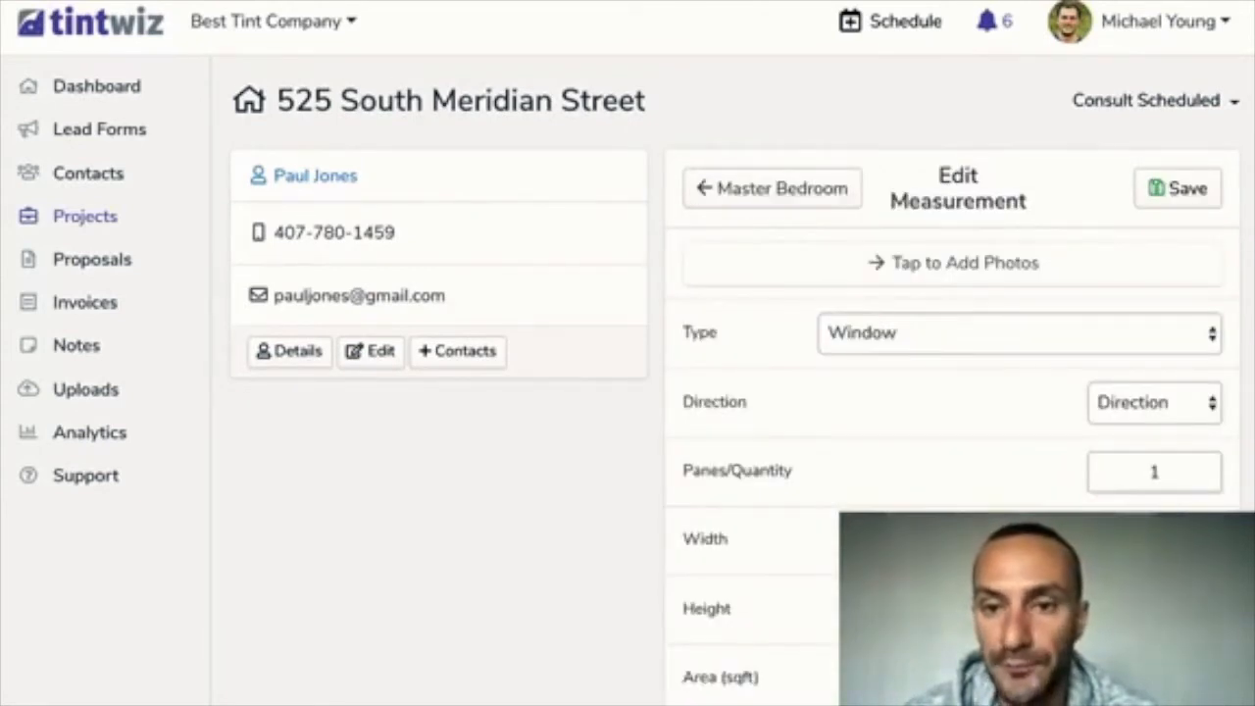
left_click(1018, 334)
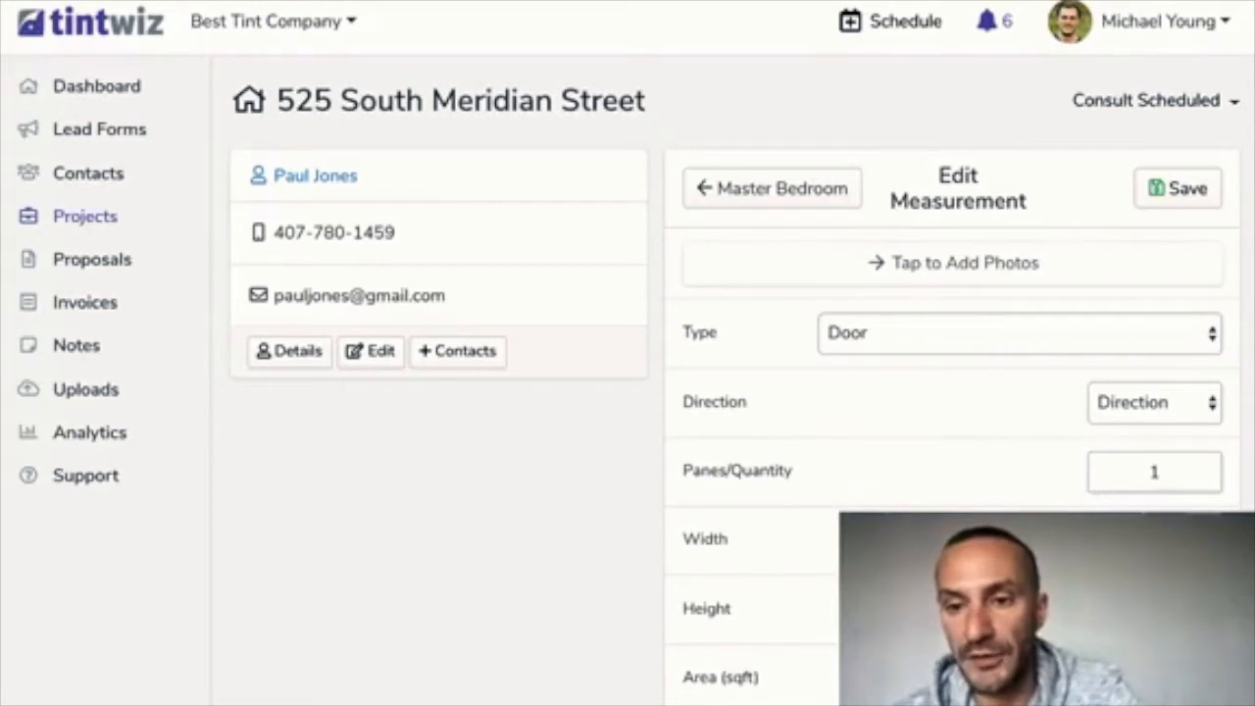
scroll(735, 392, "down", 1)
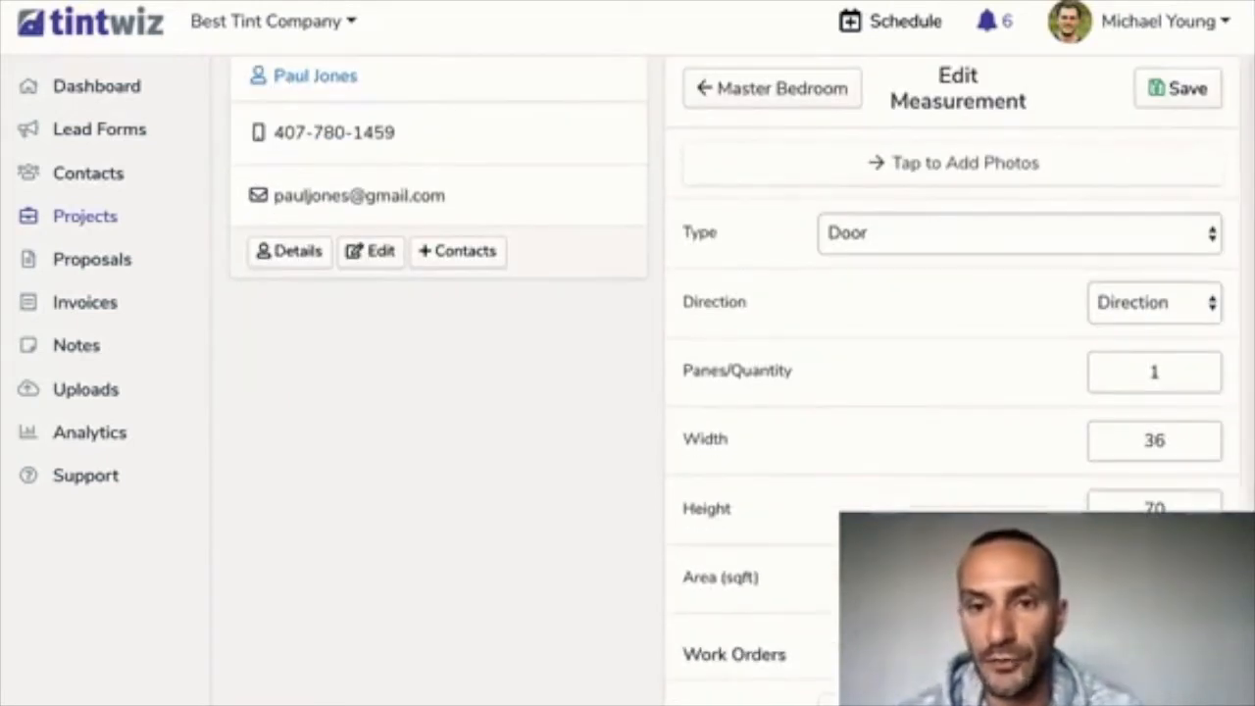
scroll(742, 371, "down", 1)
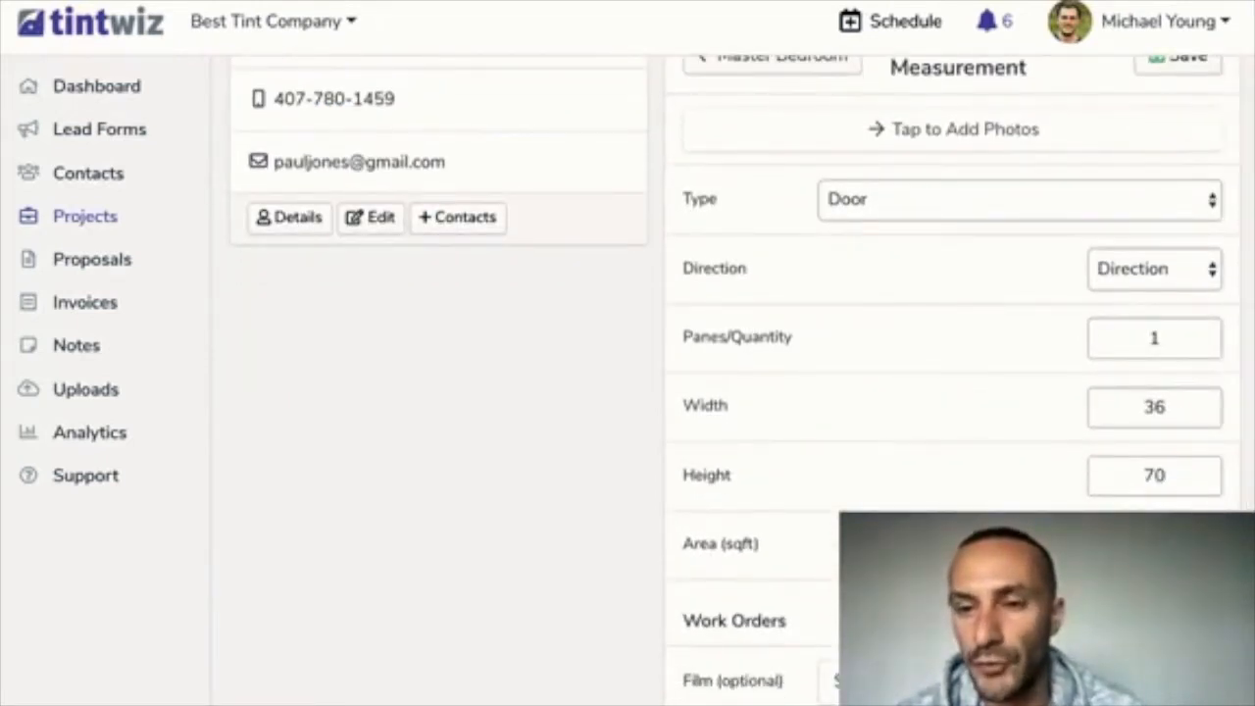
left_click(1154, 268)
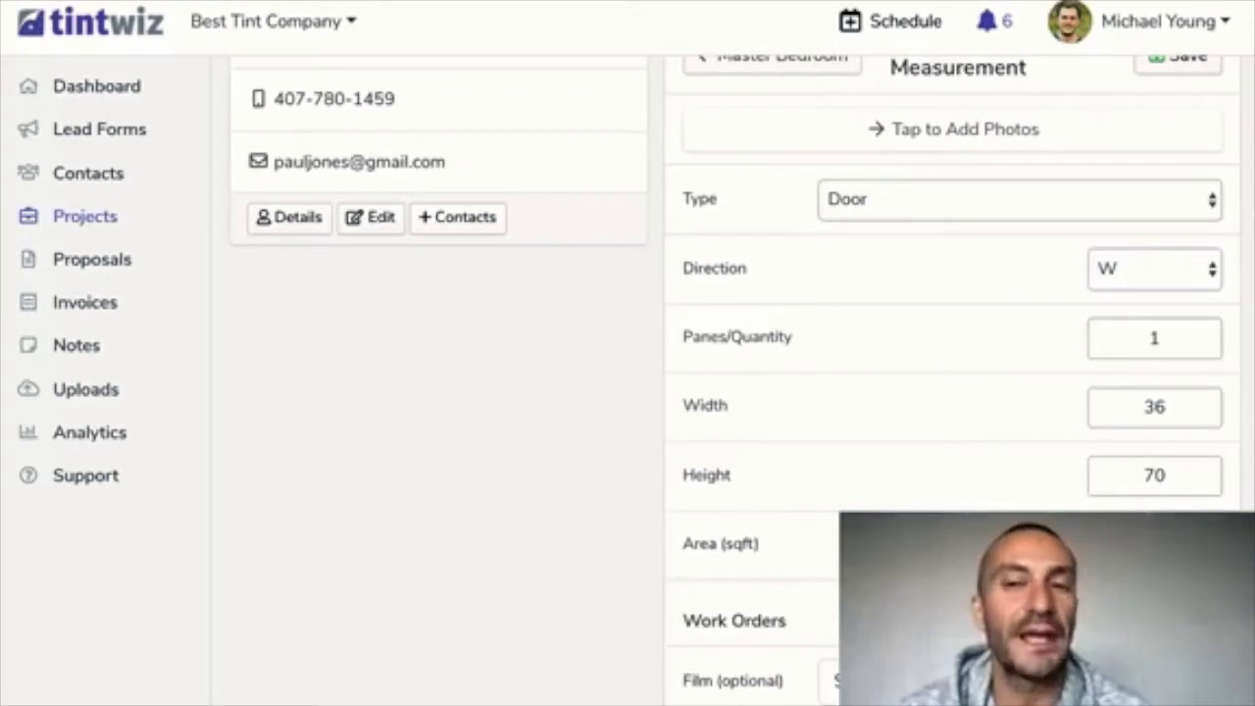
scroll(951, 392, "down", 5)
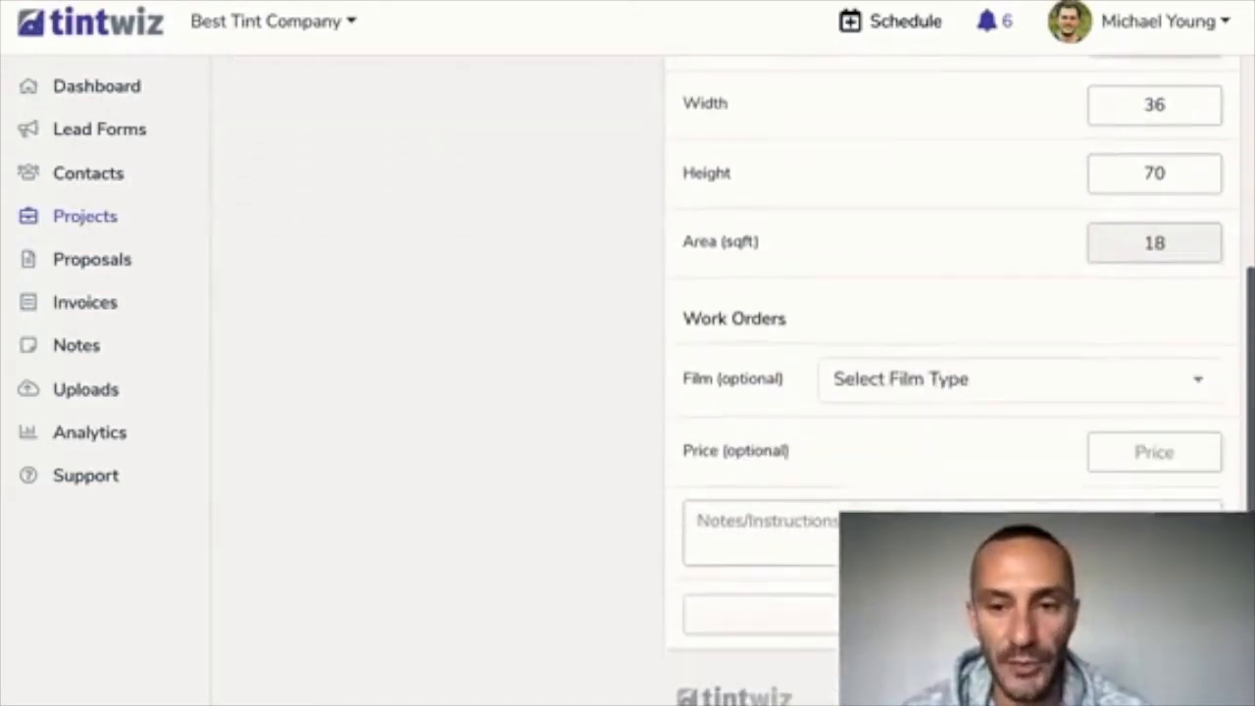
left_click(952, 614)
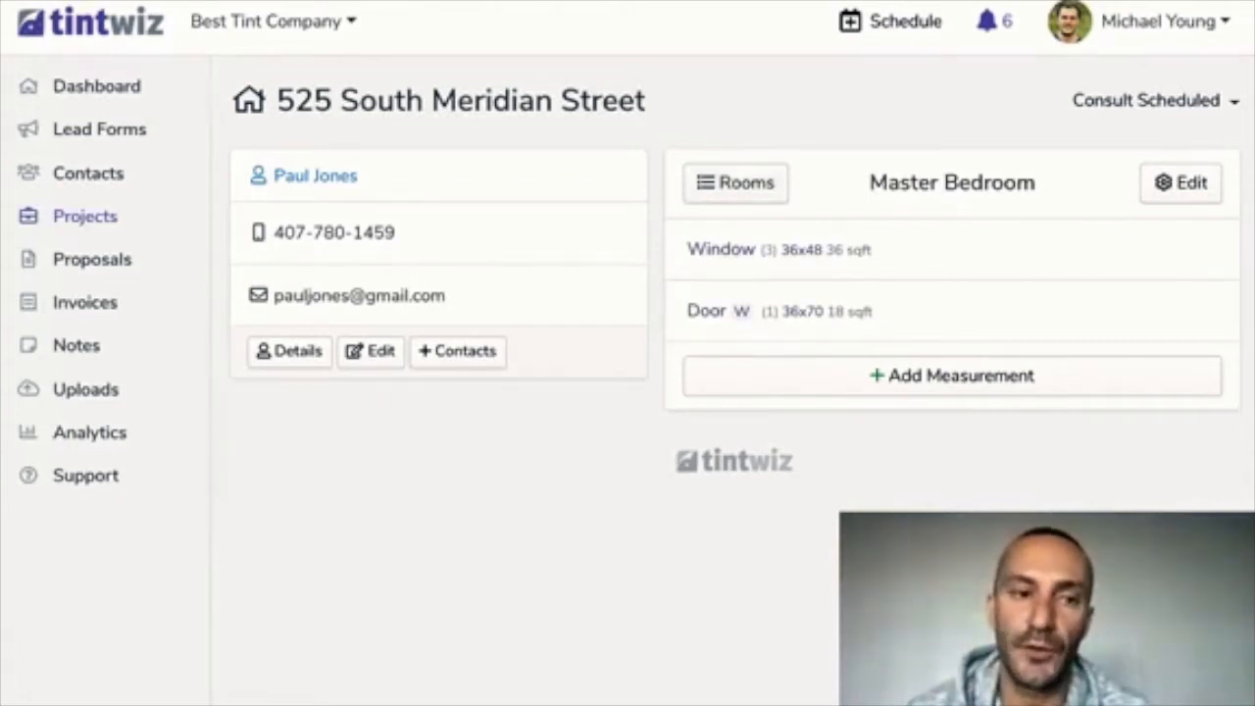
Review the project summary showing Master Bedroom with 2 items totalling 54 sqft
left_click(735, 184)
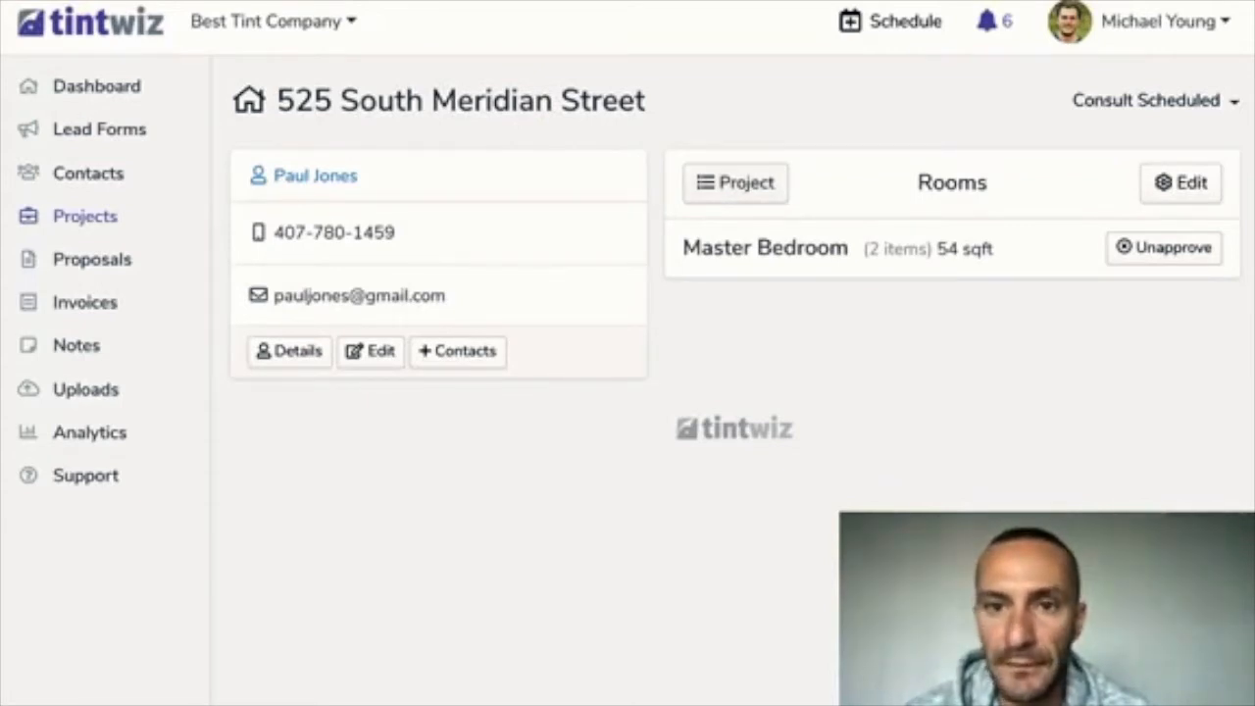
left_click(735, 184)
scroll(733, 380, "down", 4)
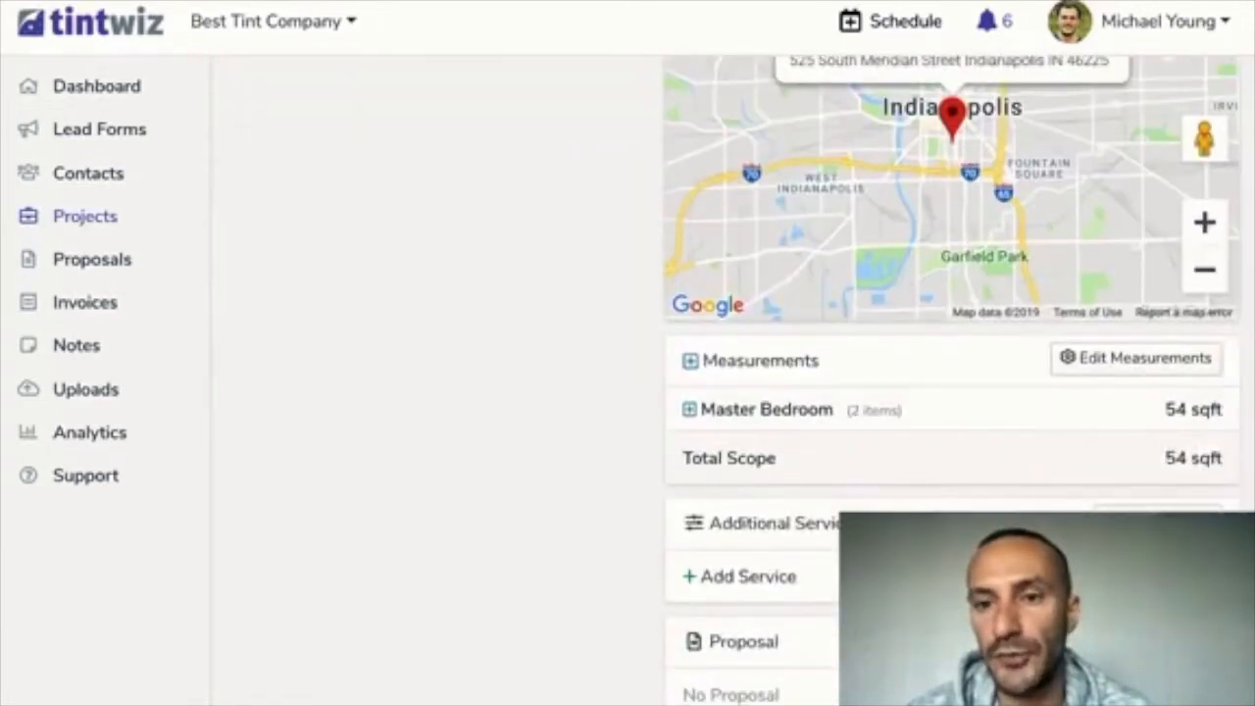
left_click(756, 410)
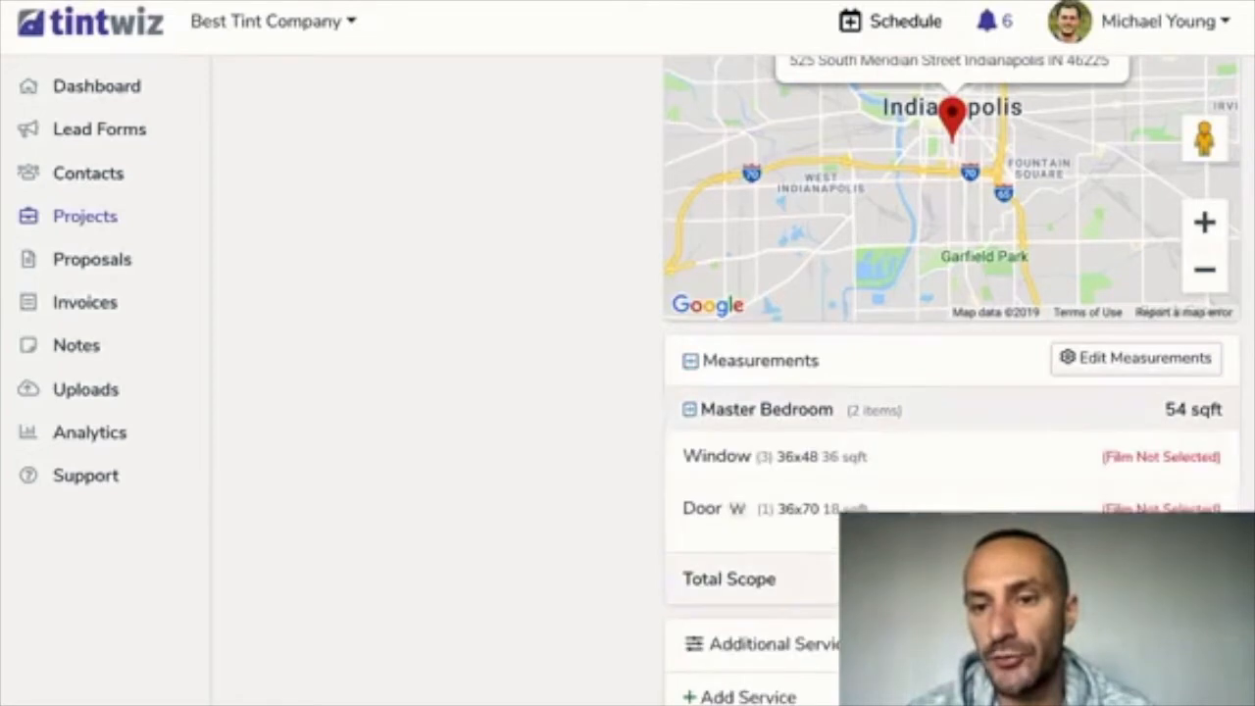
scroll(951, 392, "down", 1)
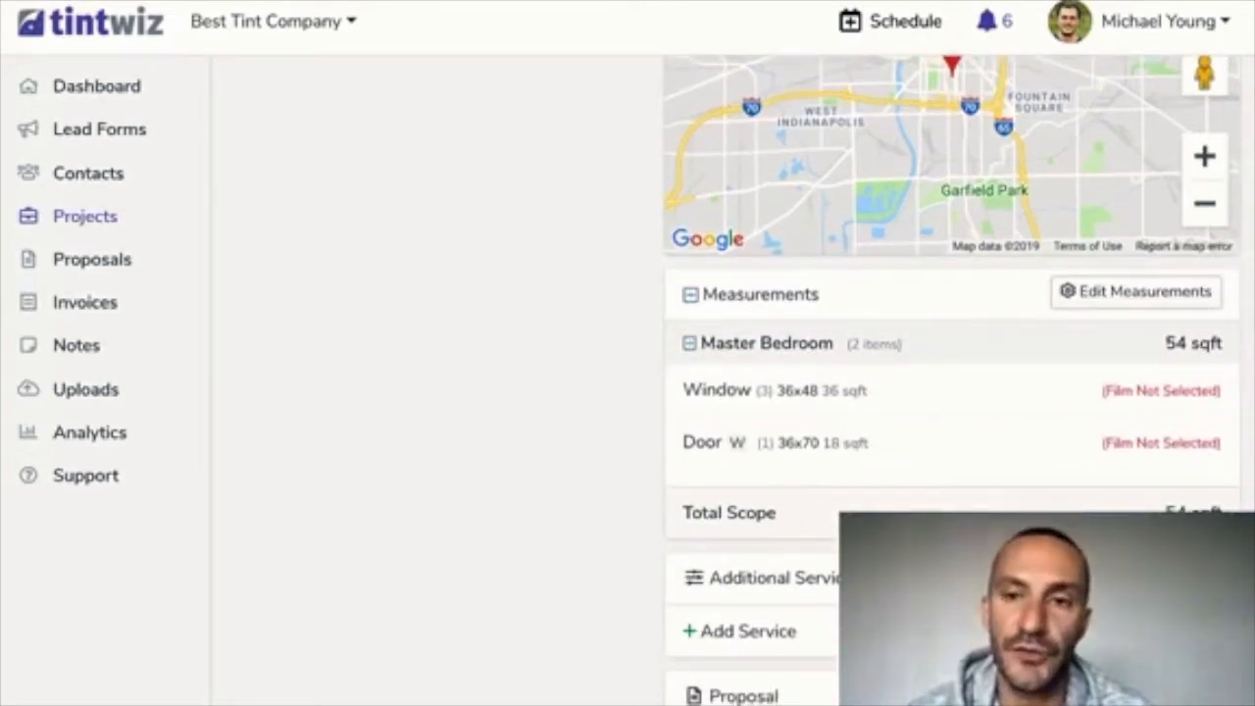
left_click(756, 343)
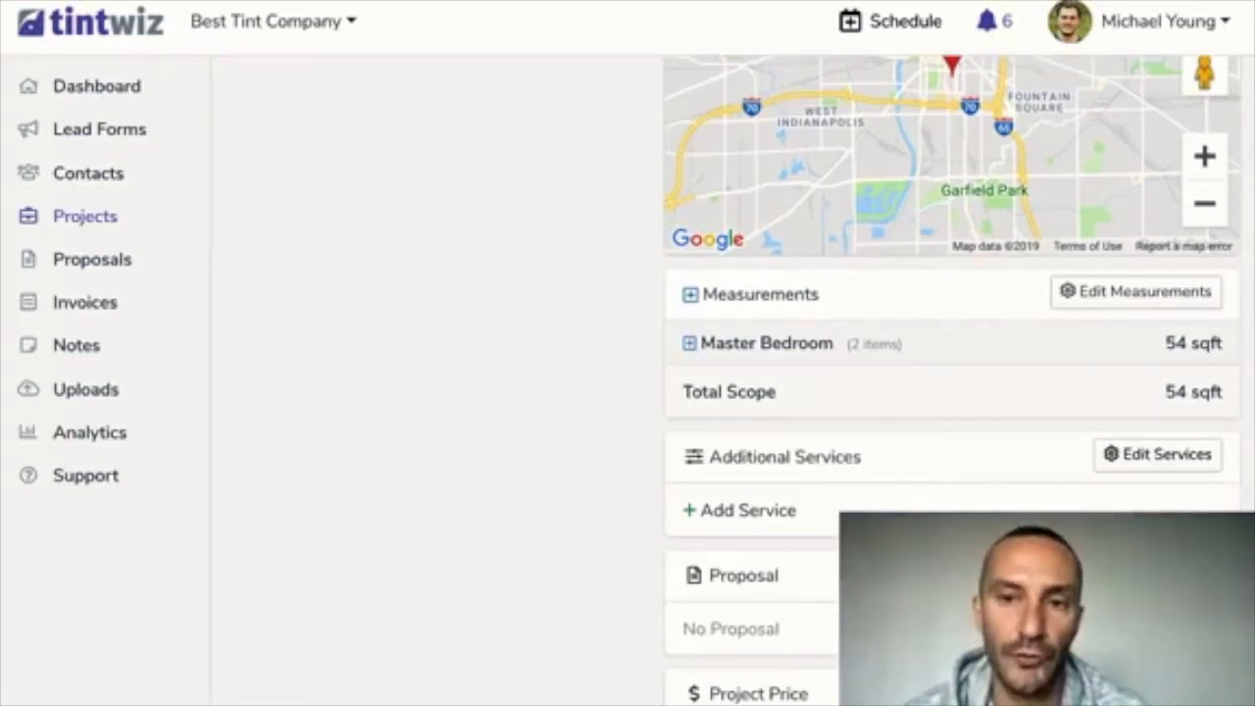
left_click(1136, 292)
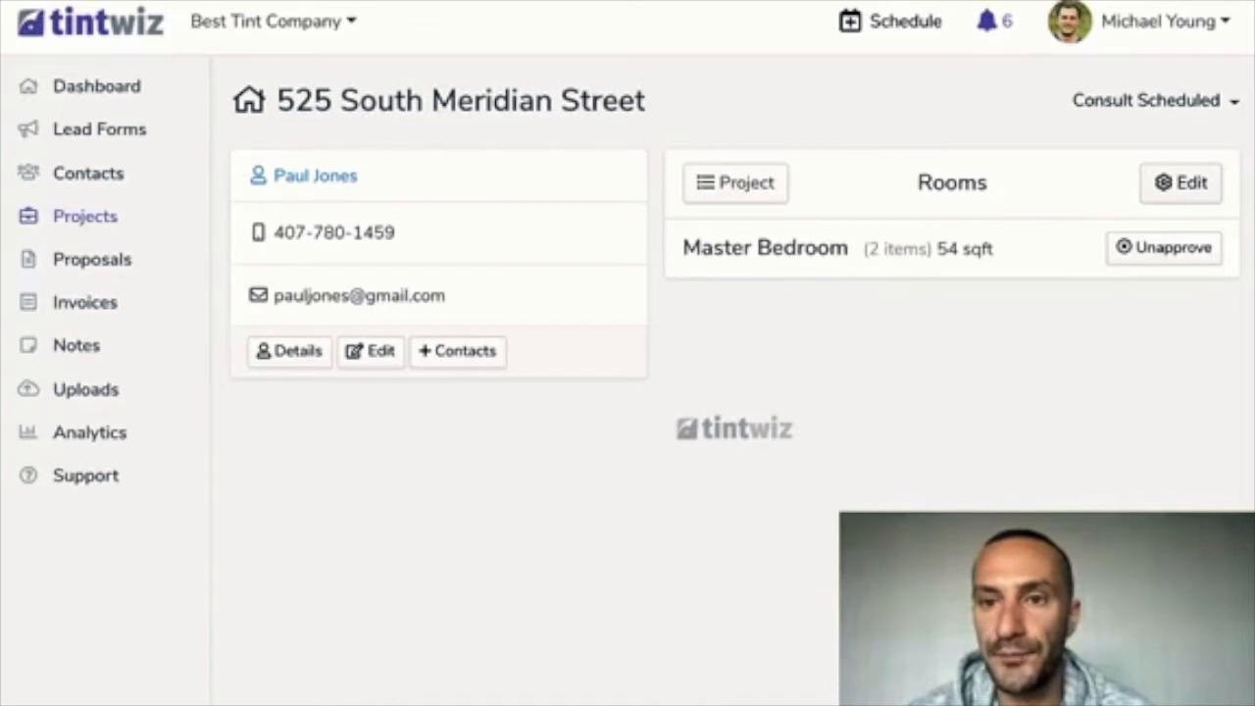
Add rooms Bedroom 1 and Bathroom, then begin a new measurement in Bedroom 1
left_click(1180, 183)
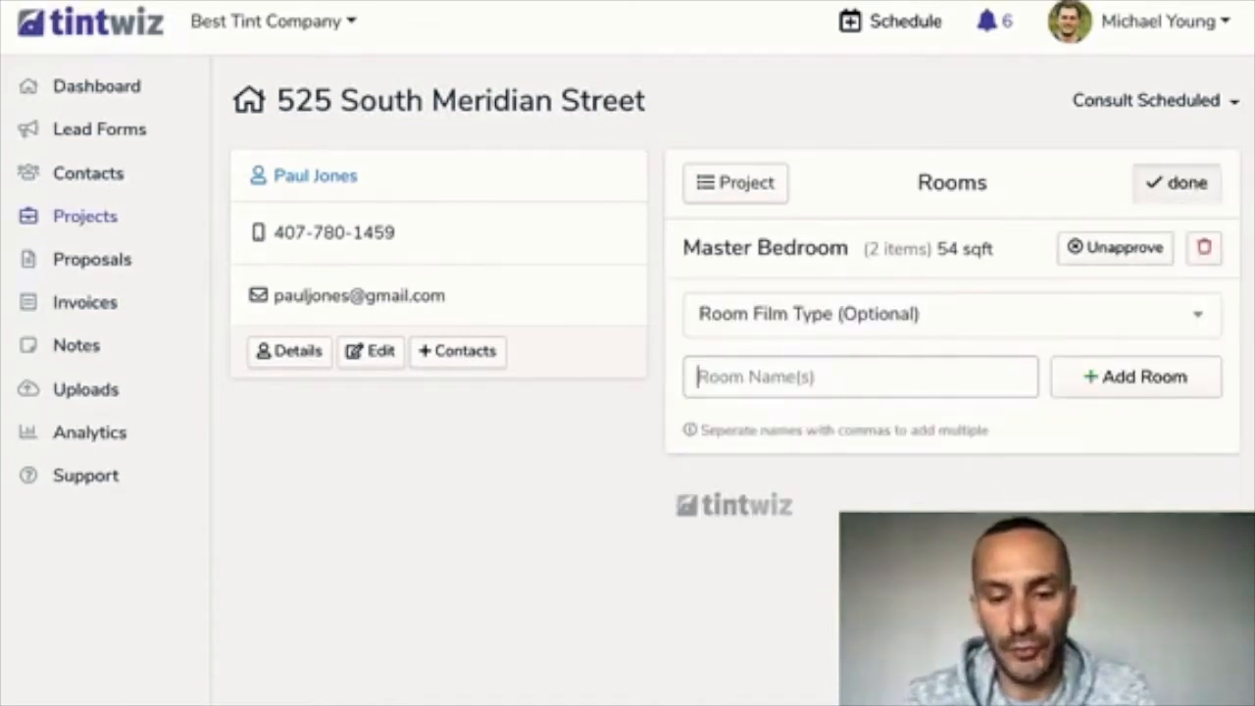
type("B")
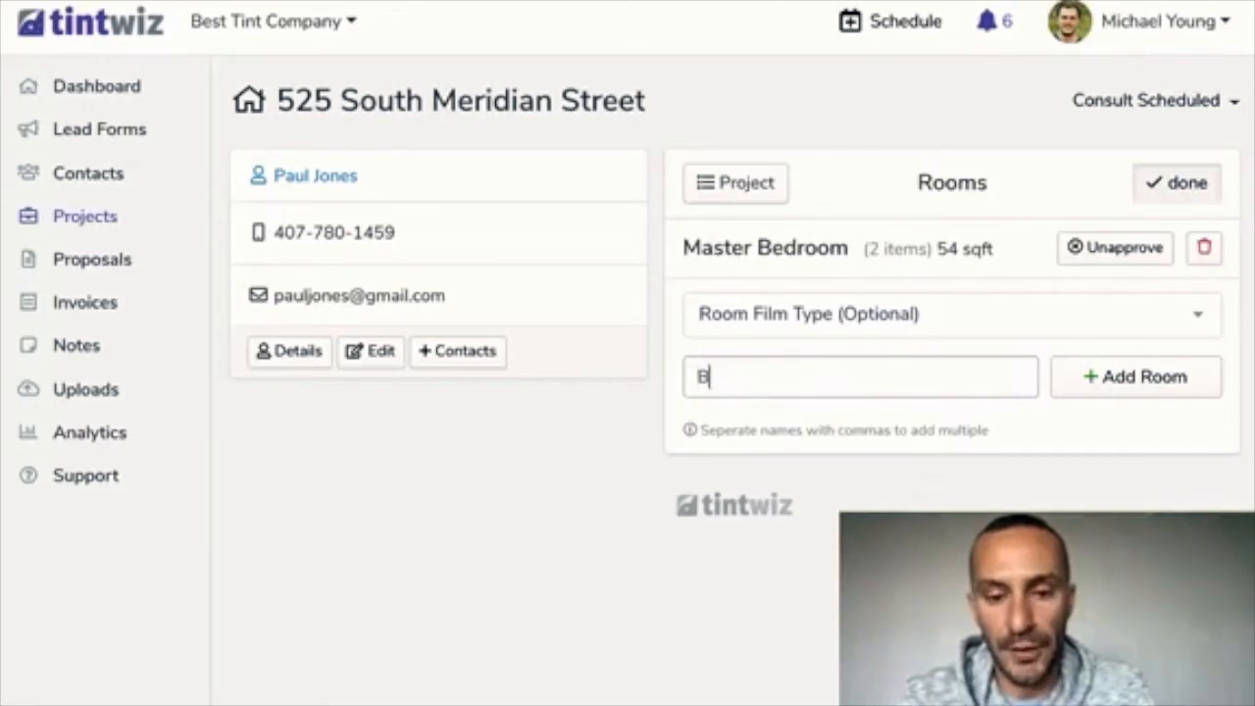
type("edroom 1")
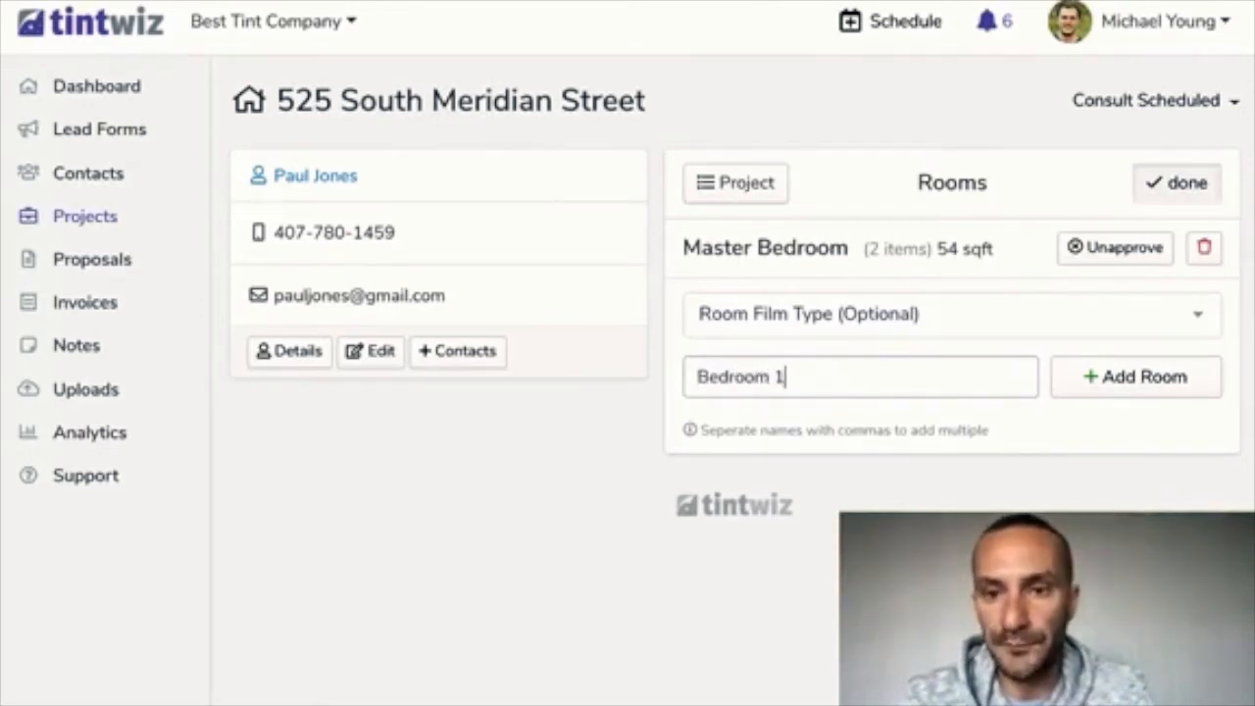
key("Return")
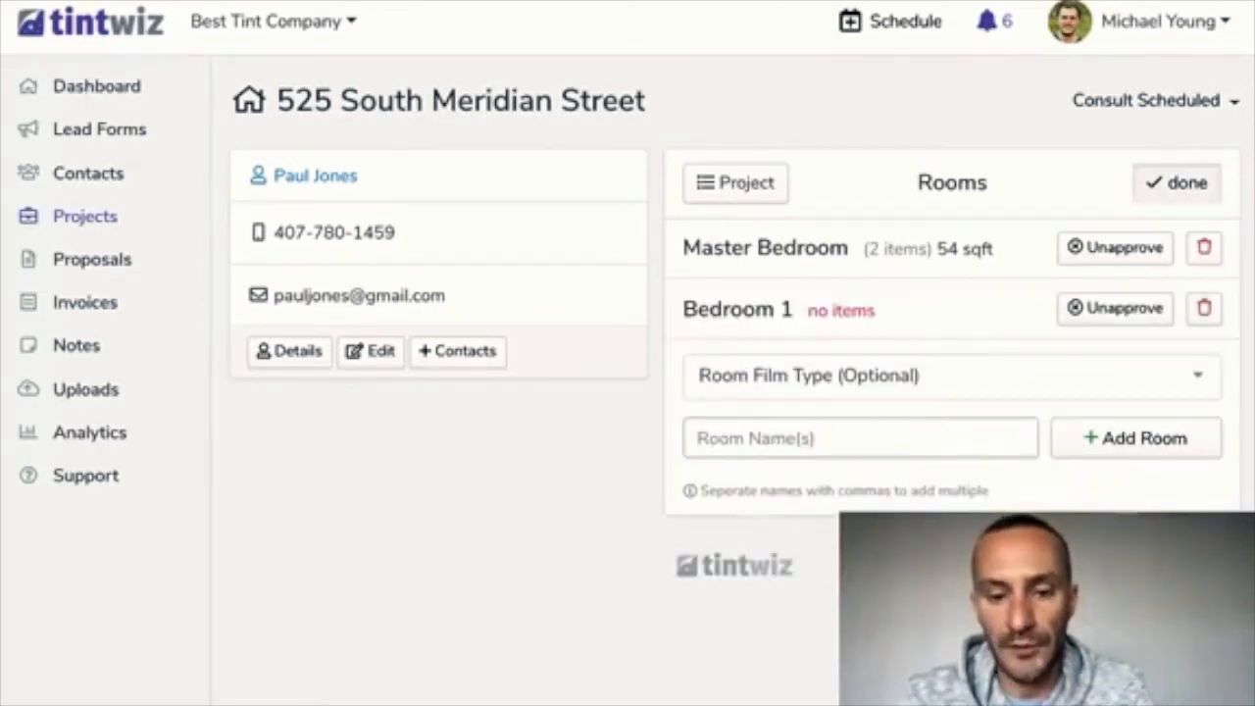
type("Bathroom")
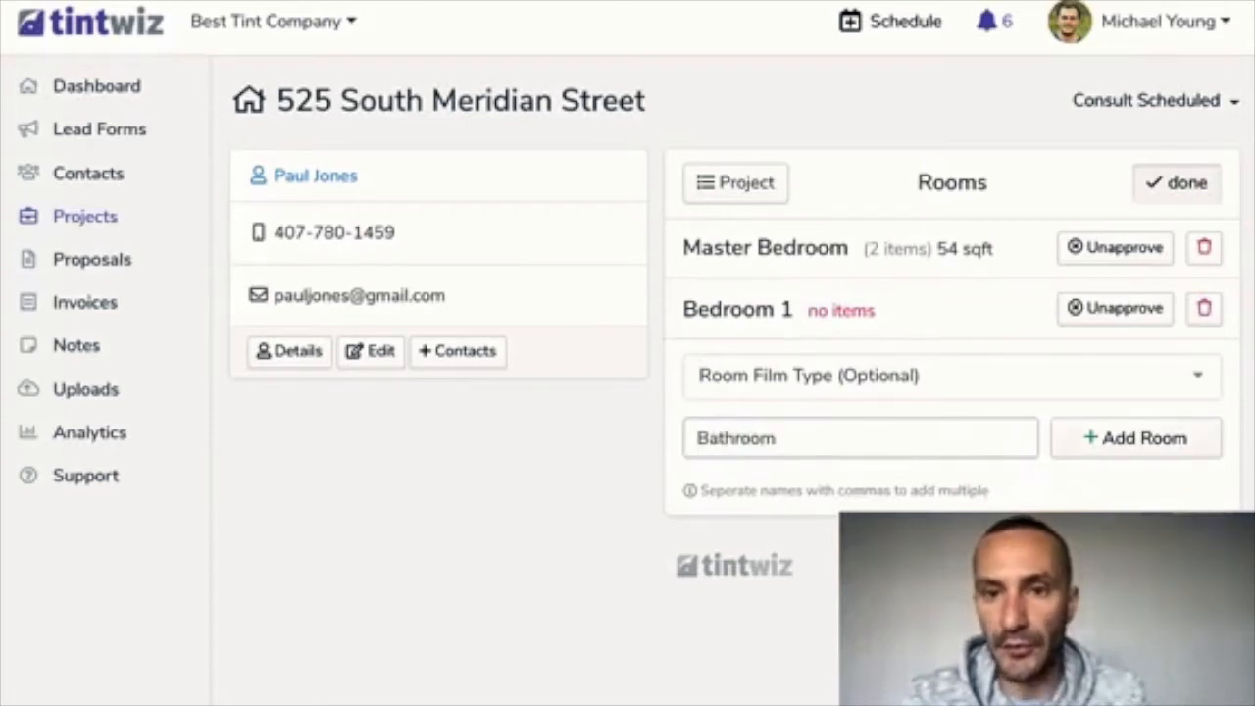
key("Return")
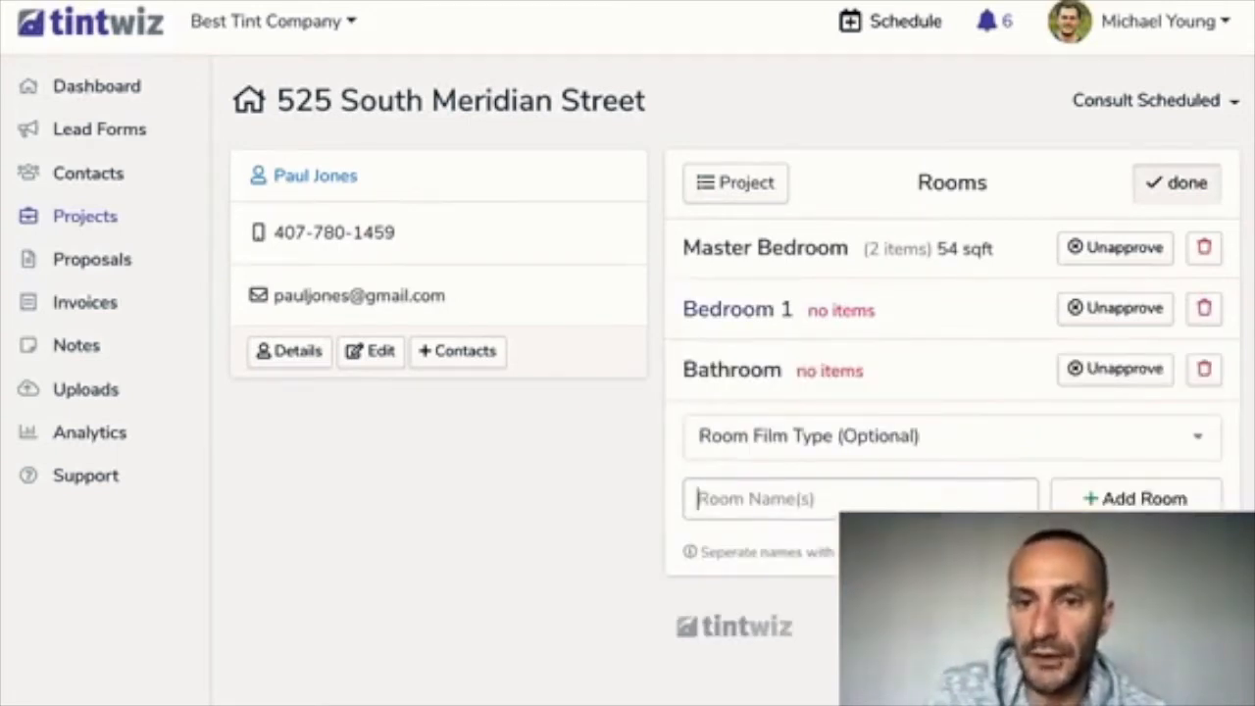
left_click(736, 309)
left_click(951, 303)
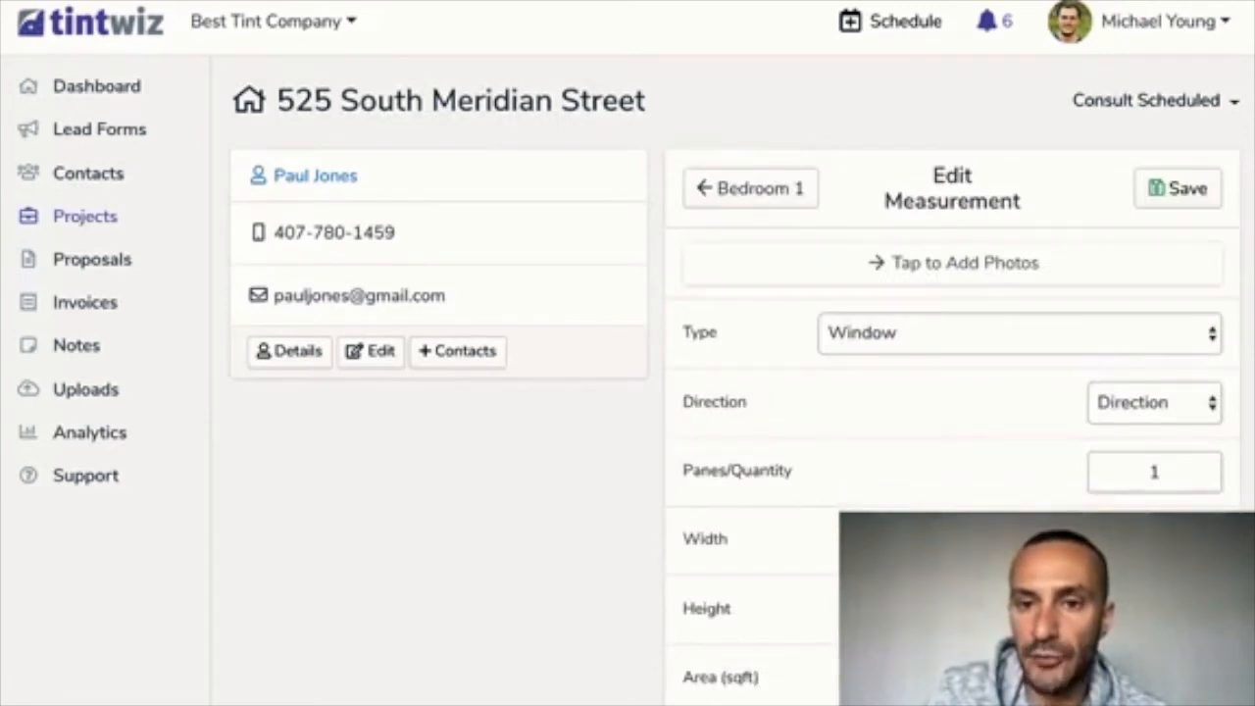
Save a 24x15 Transom measurement in Bedroom 1
left_click(941, 345)
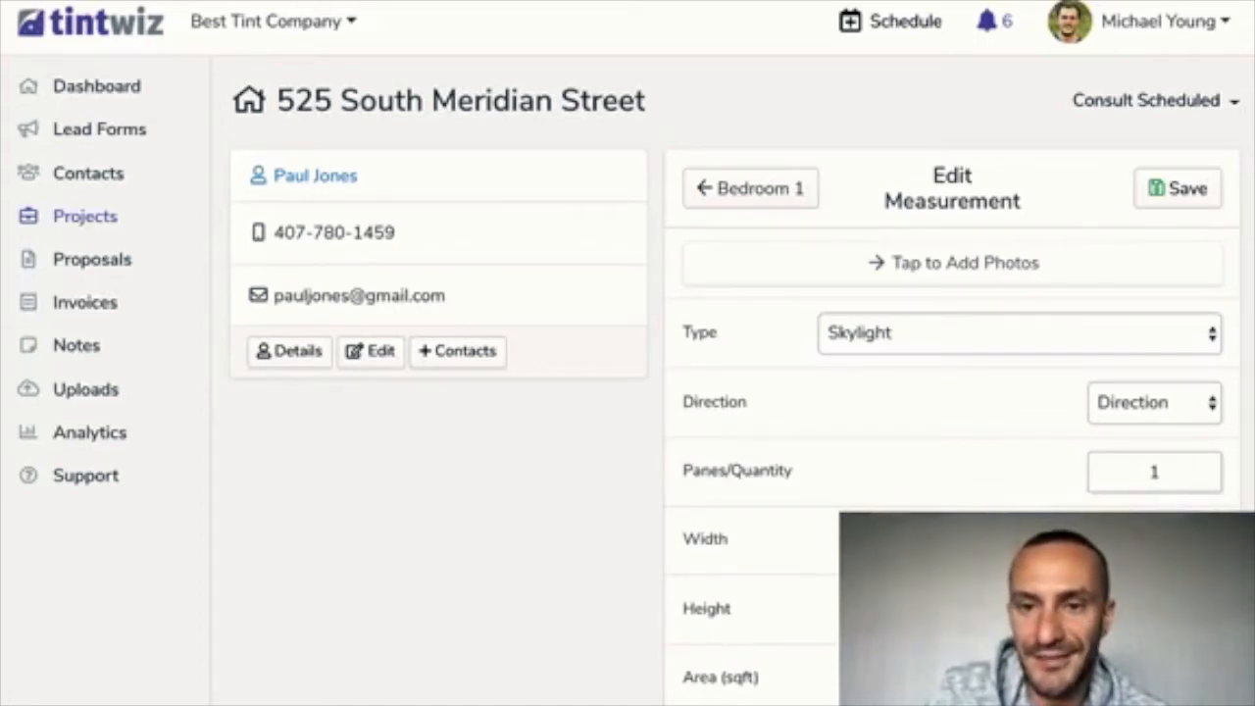
left_click(941, 345)
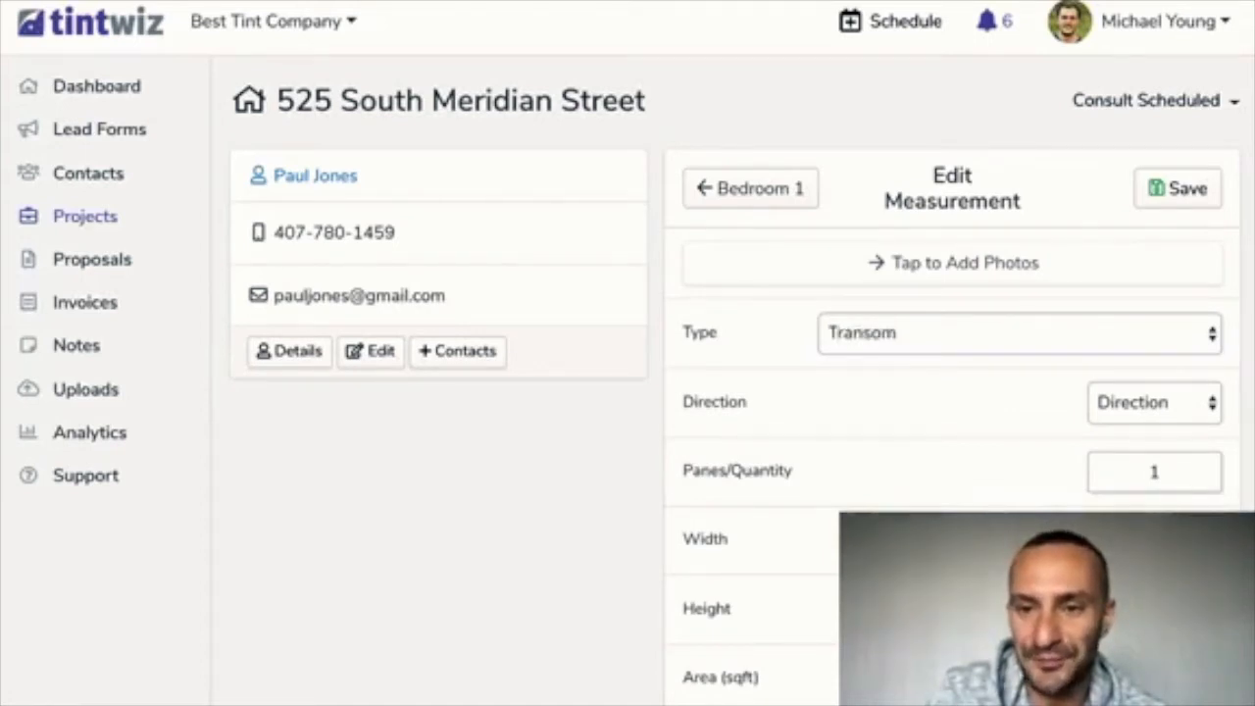
scroll(940, 392, "down", 1)
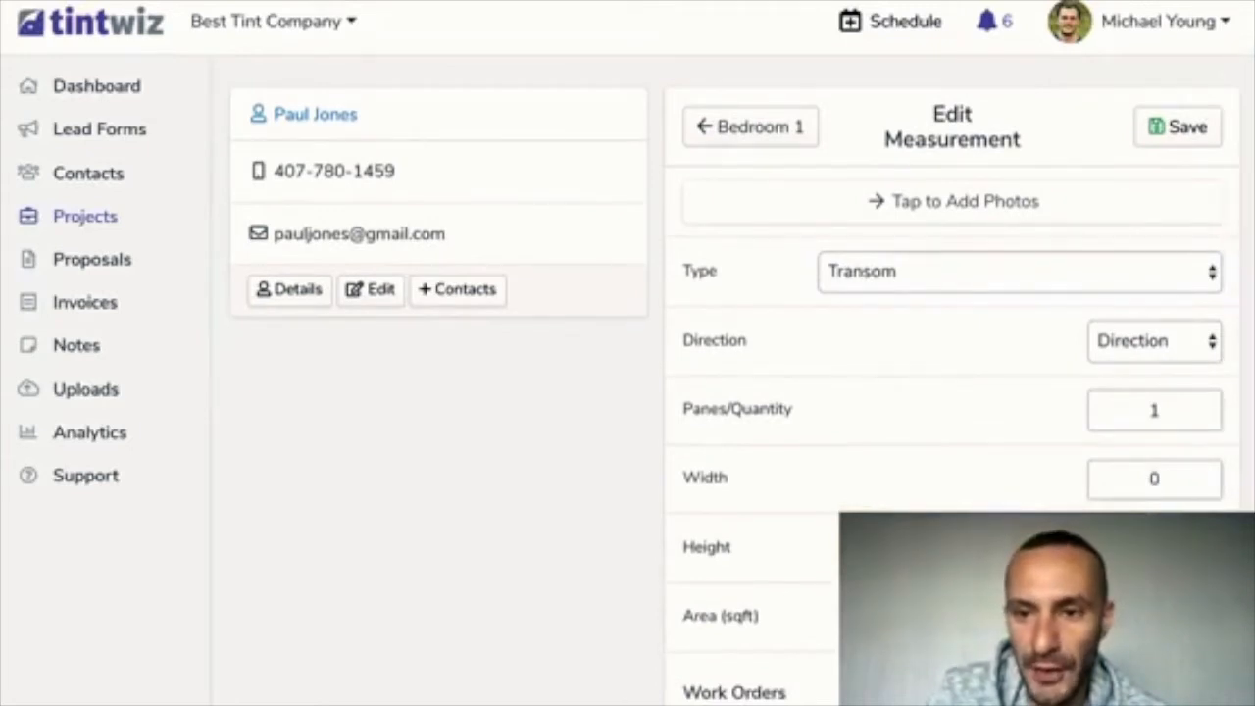
left_click(1154, 479)
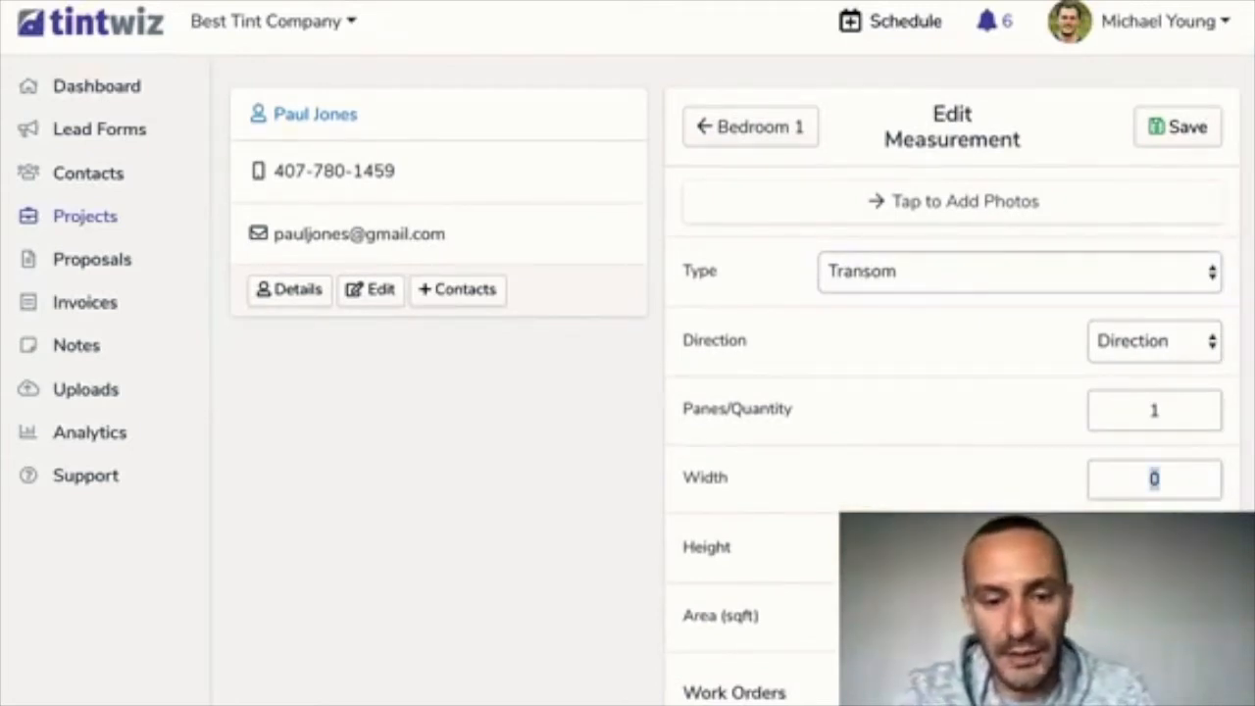
type("24")
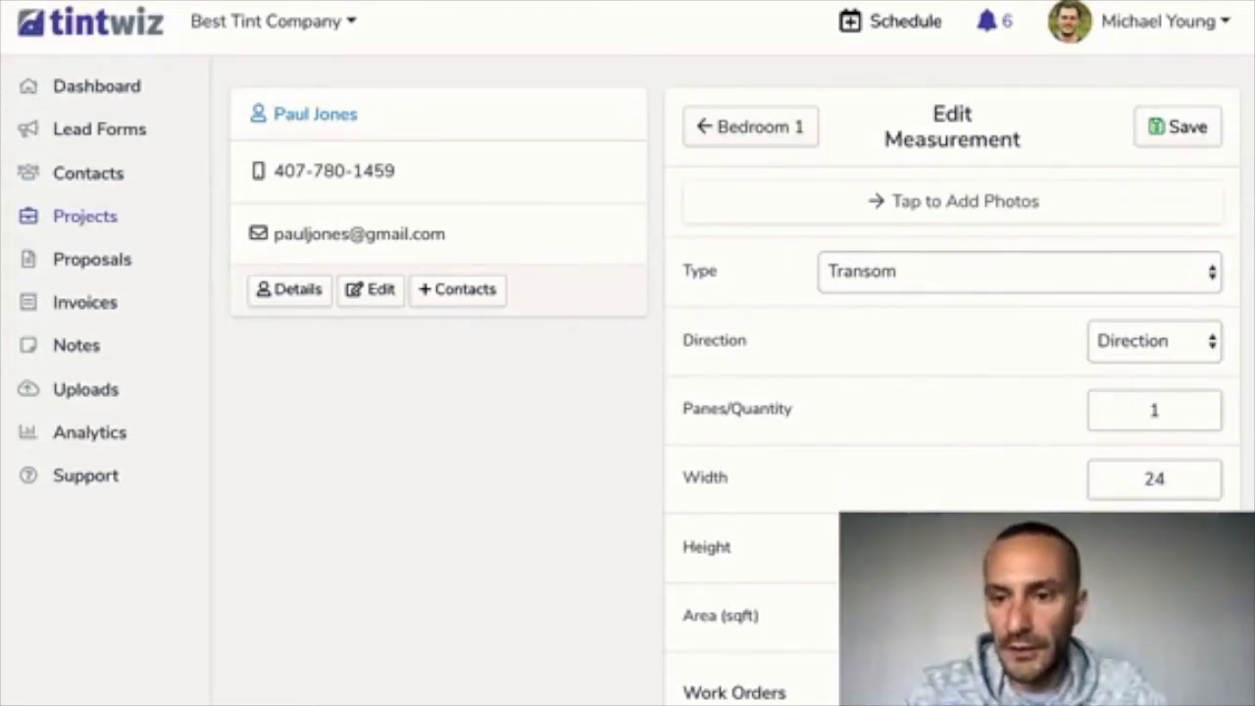
scroll(951, 392, "down", 4)
scroll(951, 392, "down", 1)
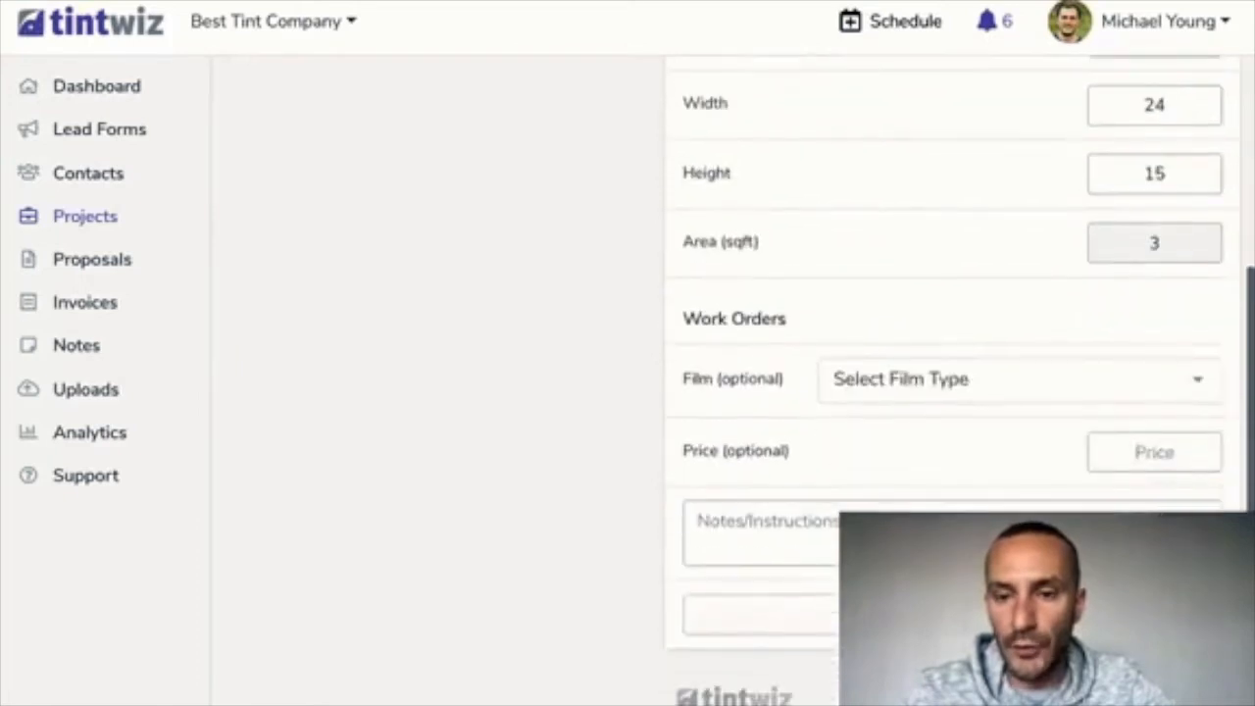
left_click(951, 615)
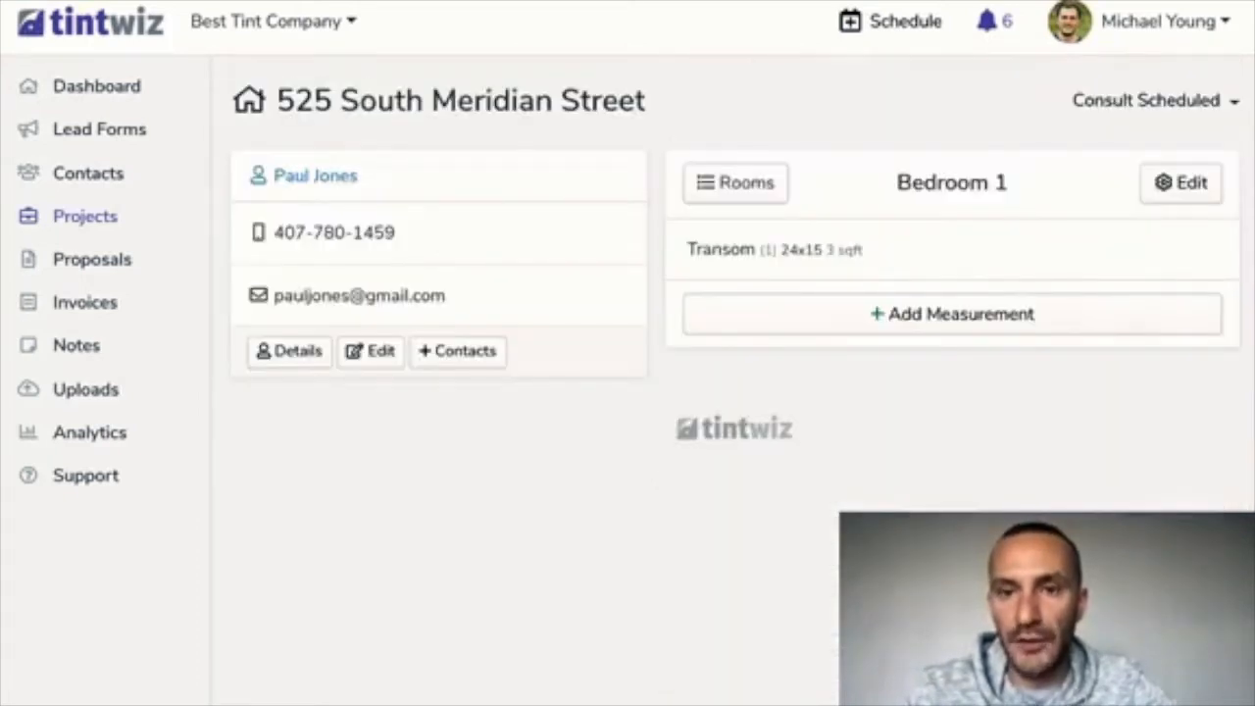
Add a 36x70 Door measurement to Bedroom 1 and return to the rooms list
left_click(951, 313)
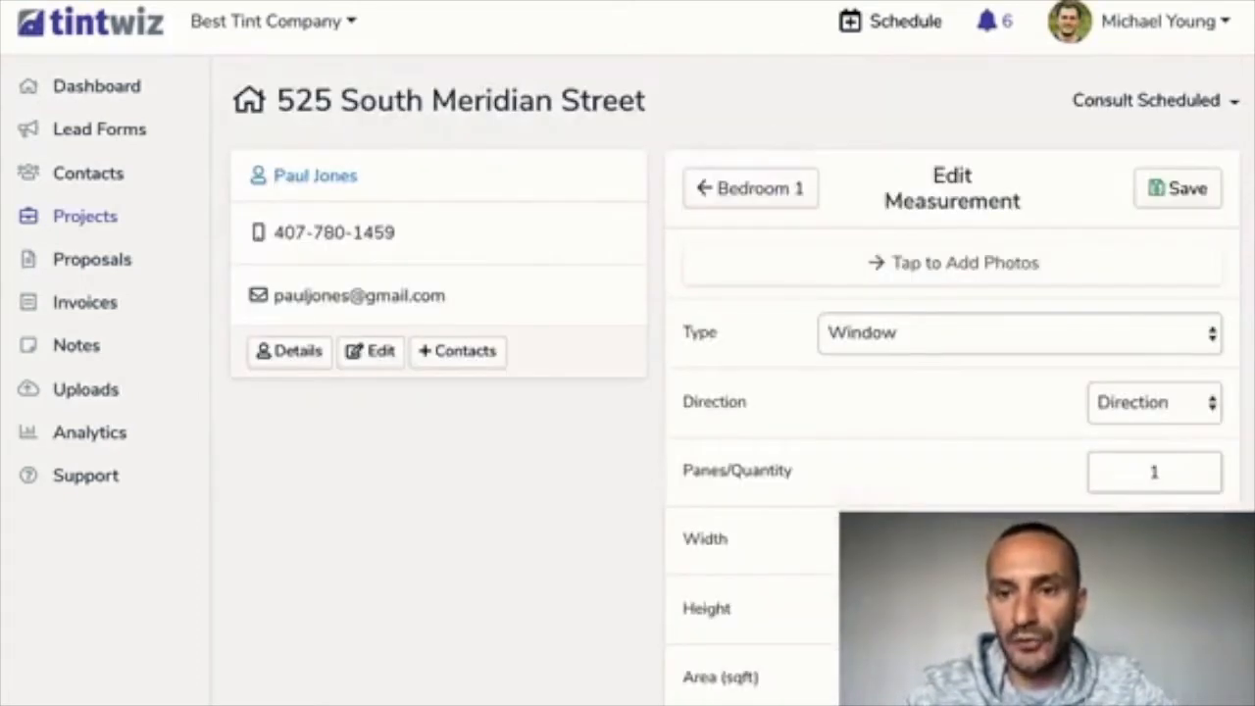
left_click(1019, 334)
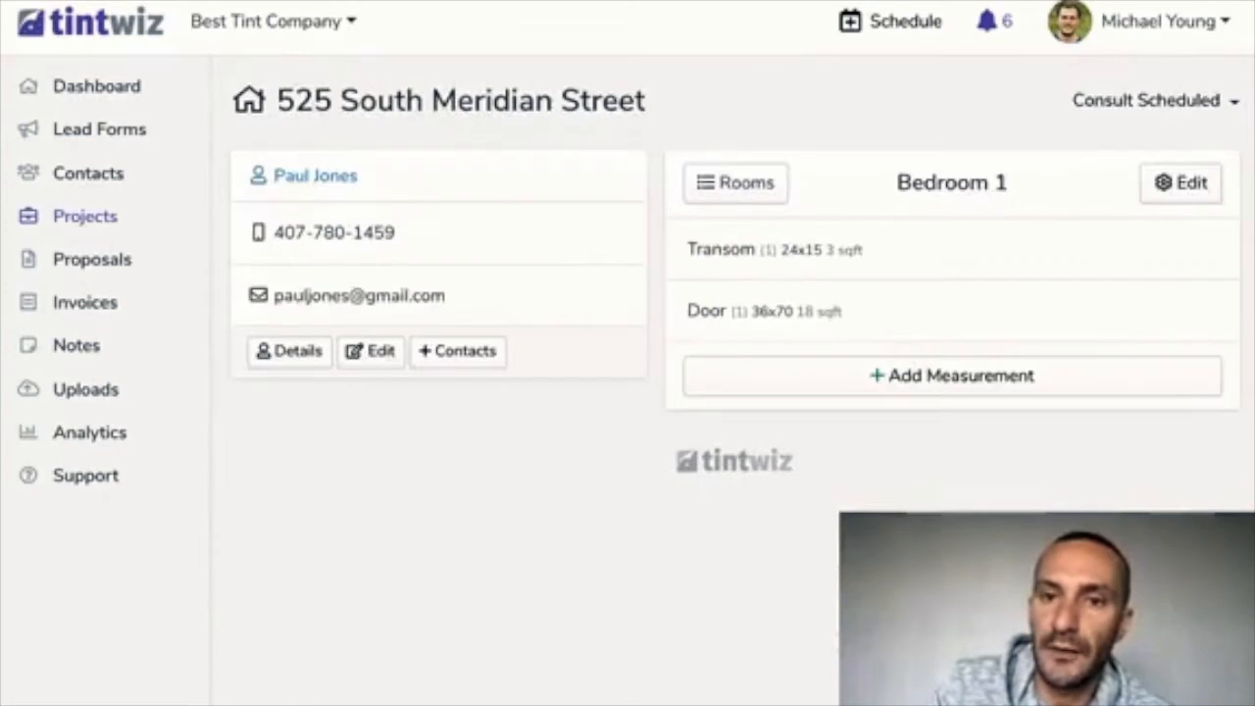
left_click(735, 183)
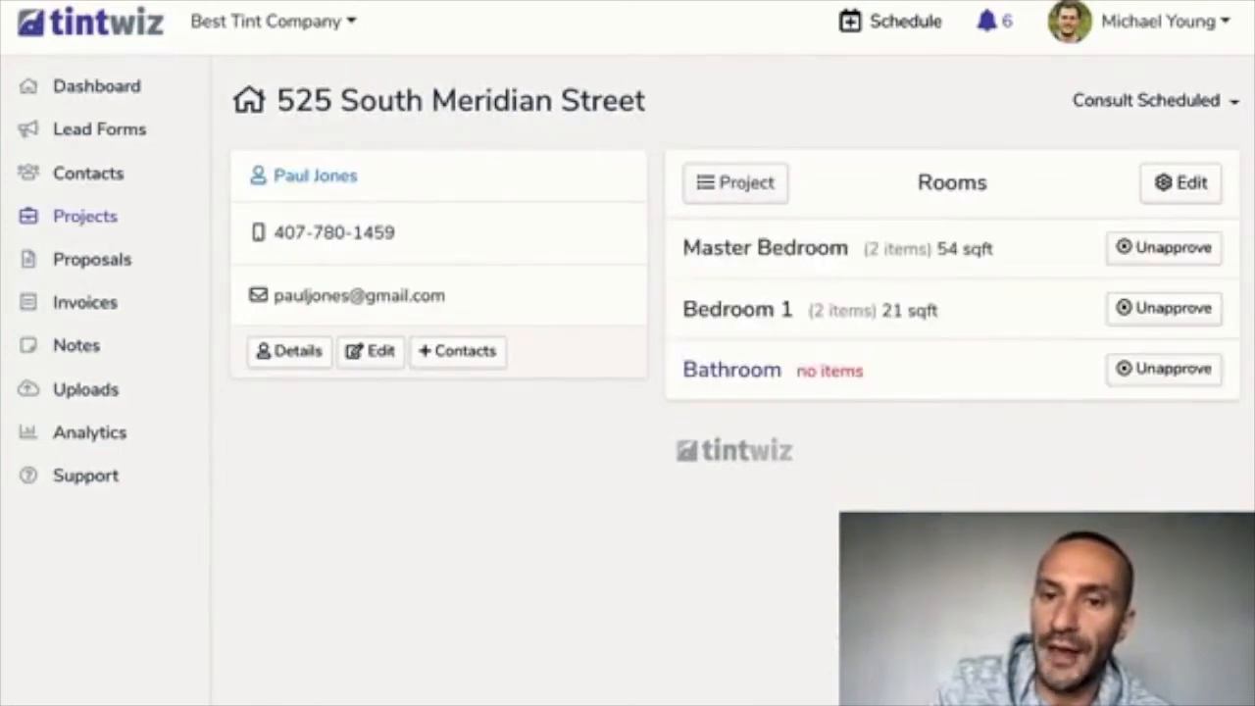
Add a 1-pane 48x60 Window measurement (20 sqft) to the Bathroom
left_click(732, 370)
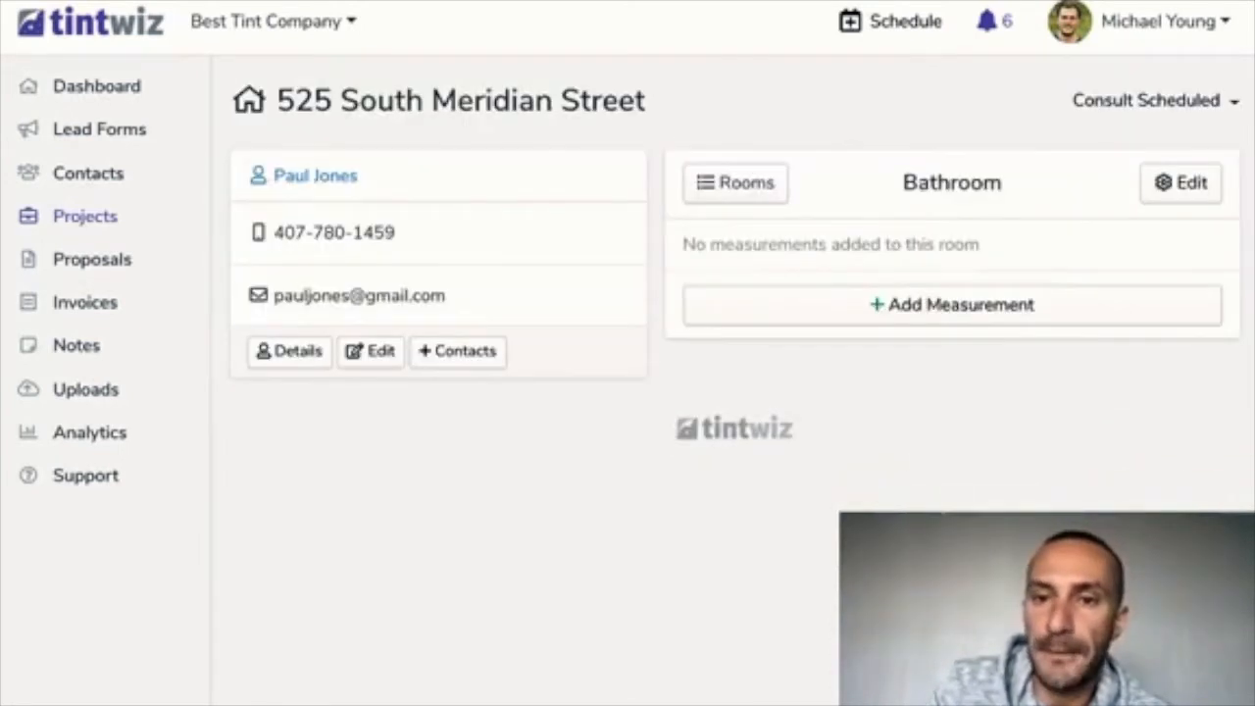
left_click(952, 304)
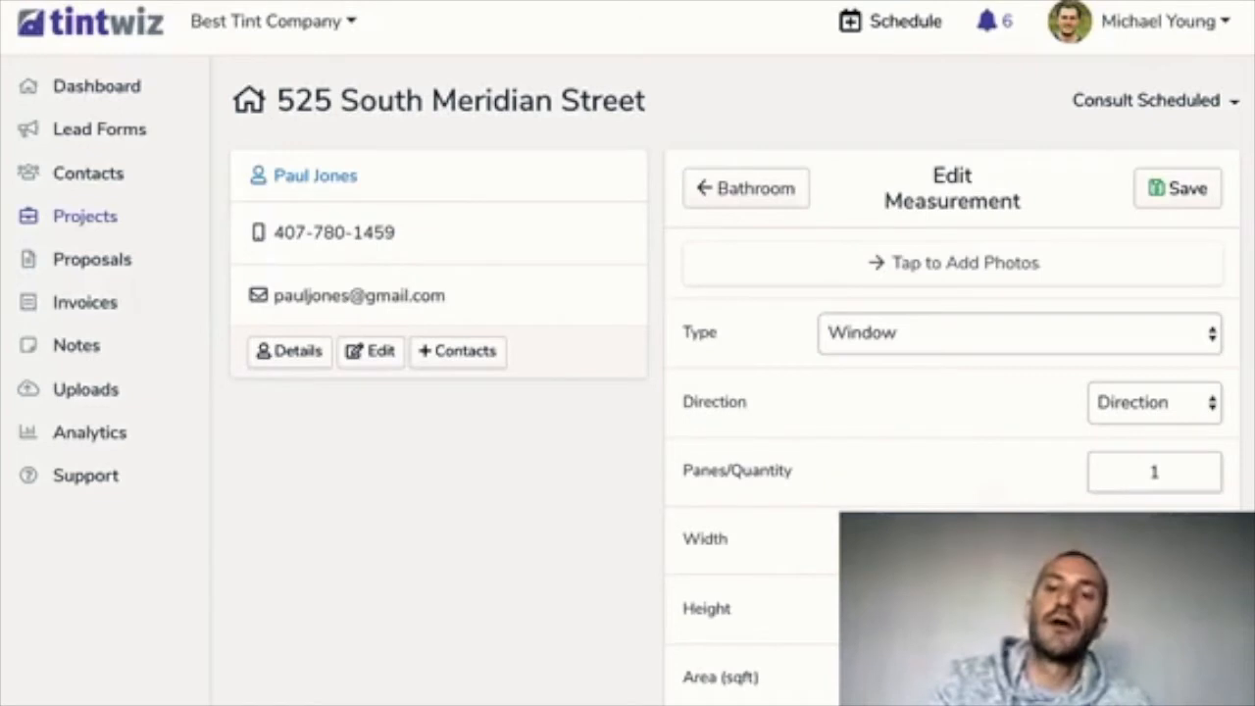
scroll(735, 392, "down", 1)
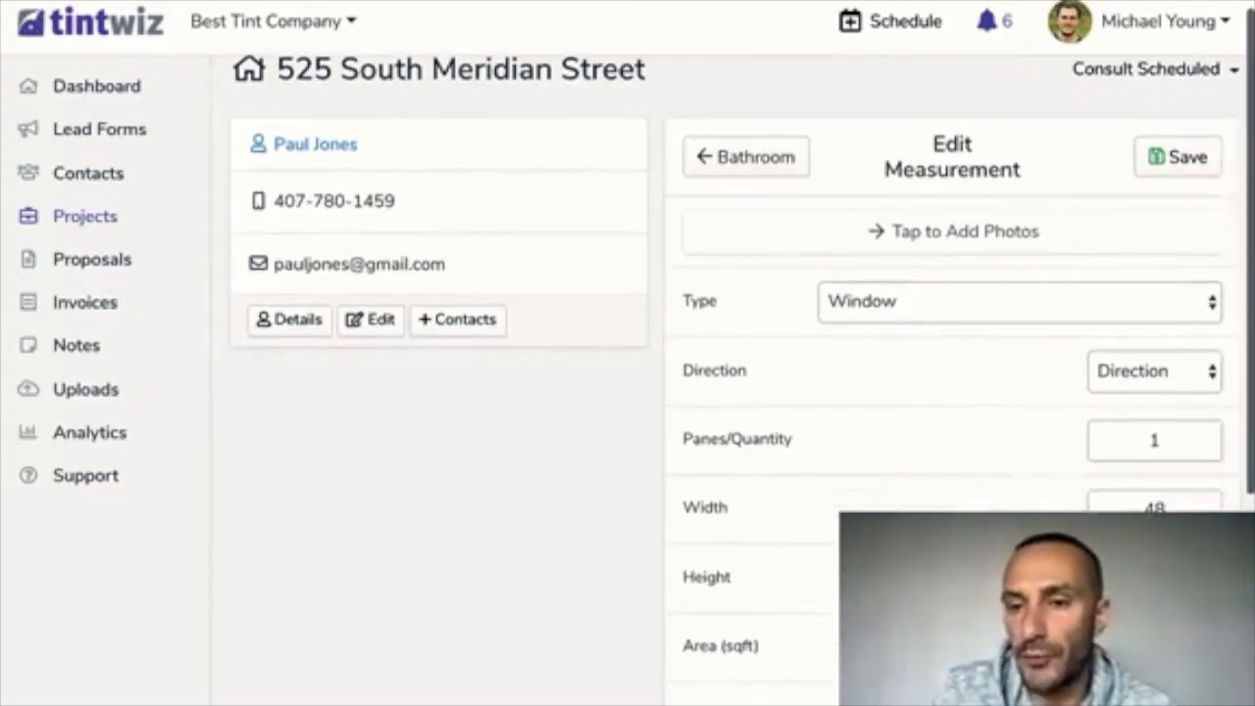
scroll(735, 392, "down", 1)
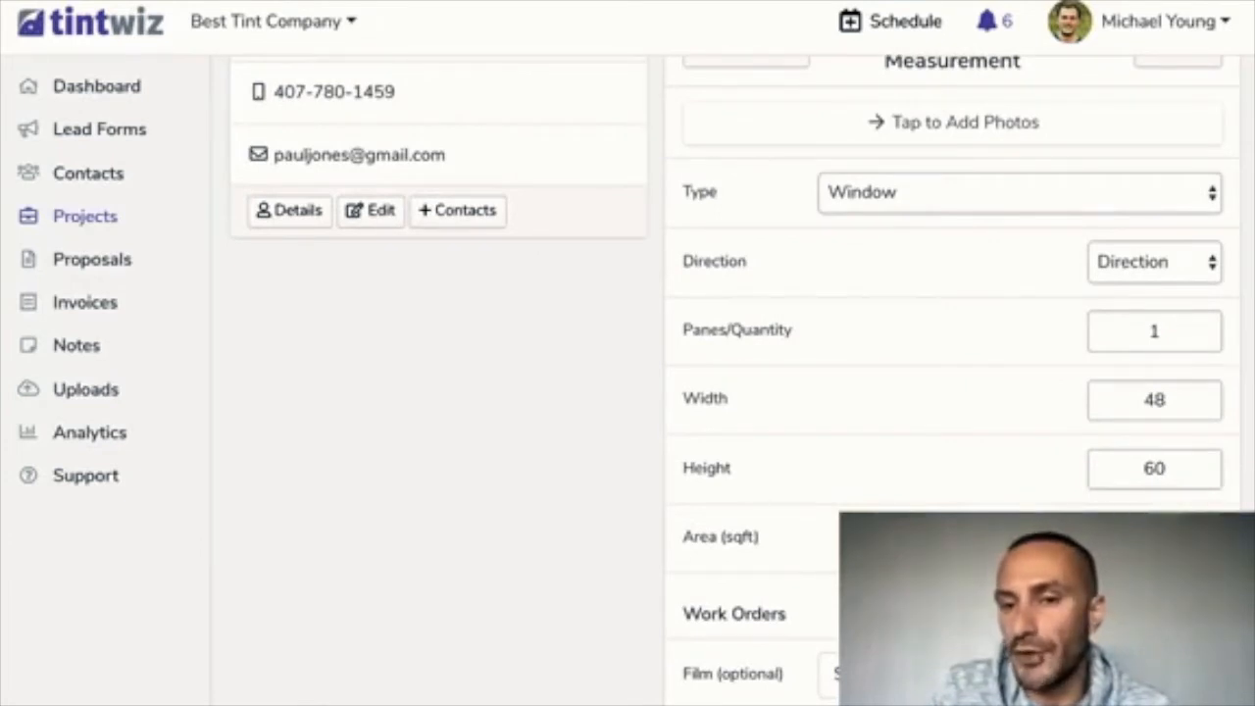
scroll(736, 392, "down", 1)
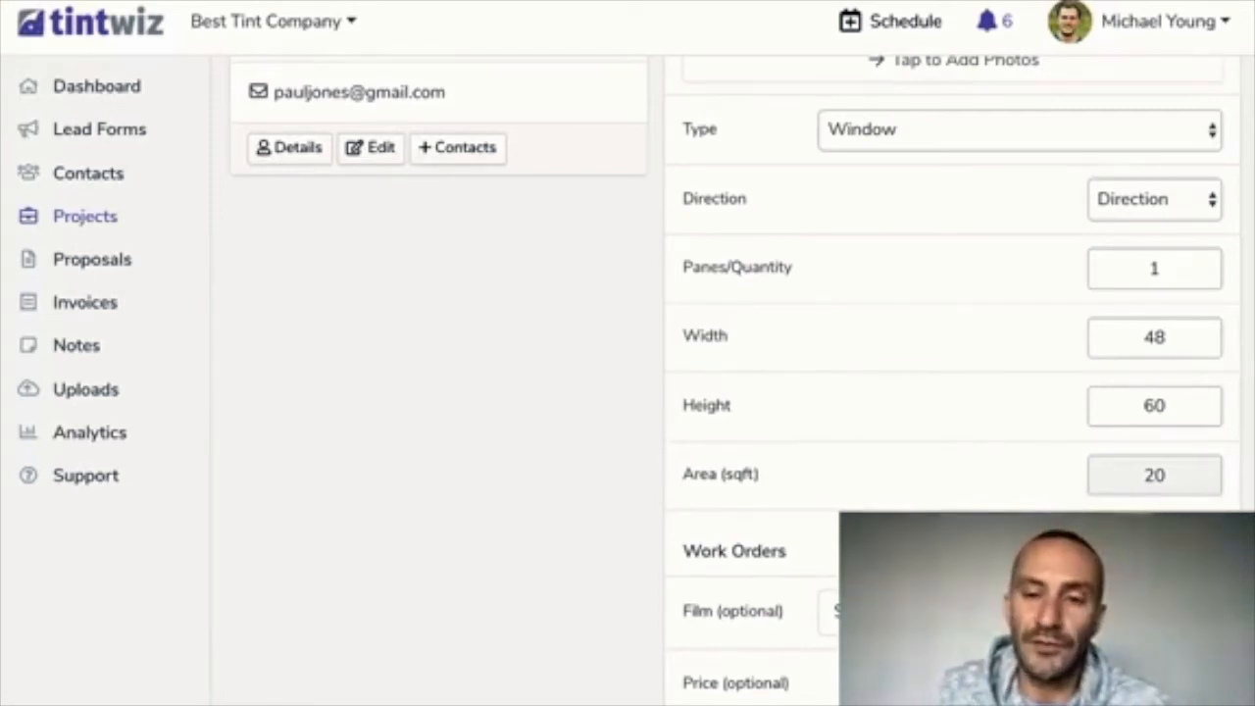
scroll(951, 392, "down", 3)
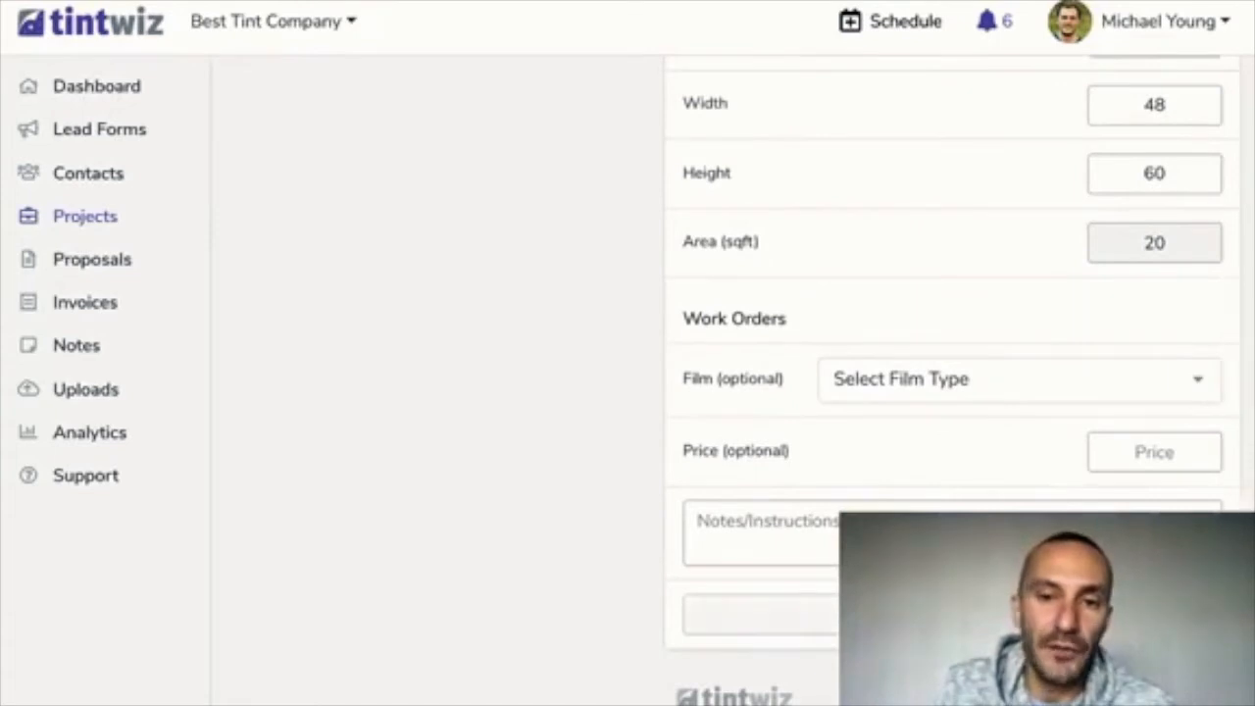
left_click(951, 615)
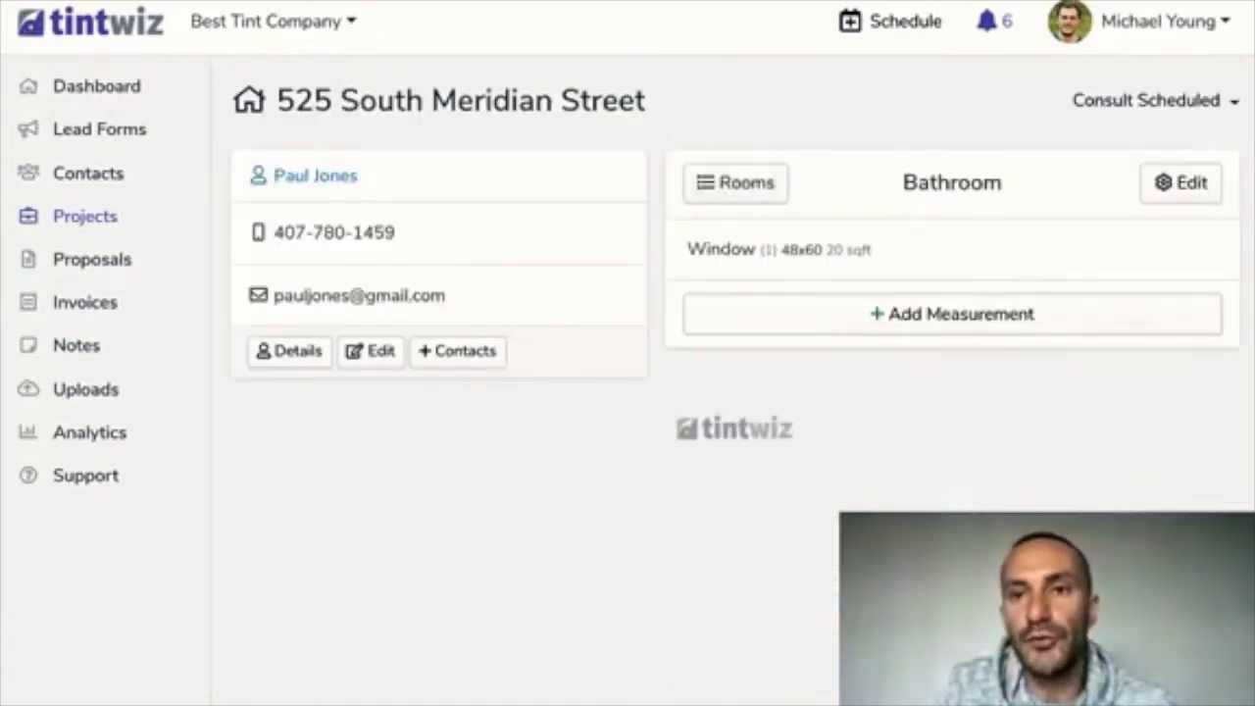
Check the rooms on the project page: Master Bedroom 54, Bedroom 1 21, Bathroom 20 sqft
left_click(735, 183)
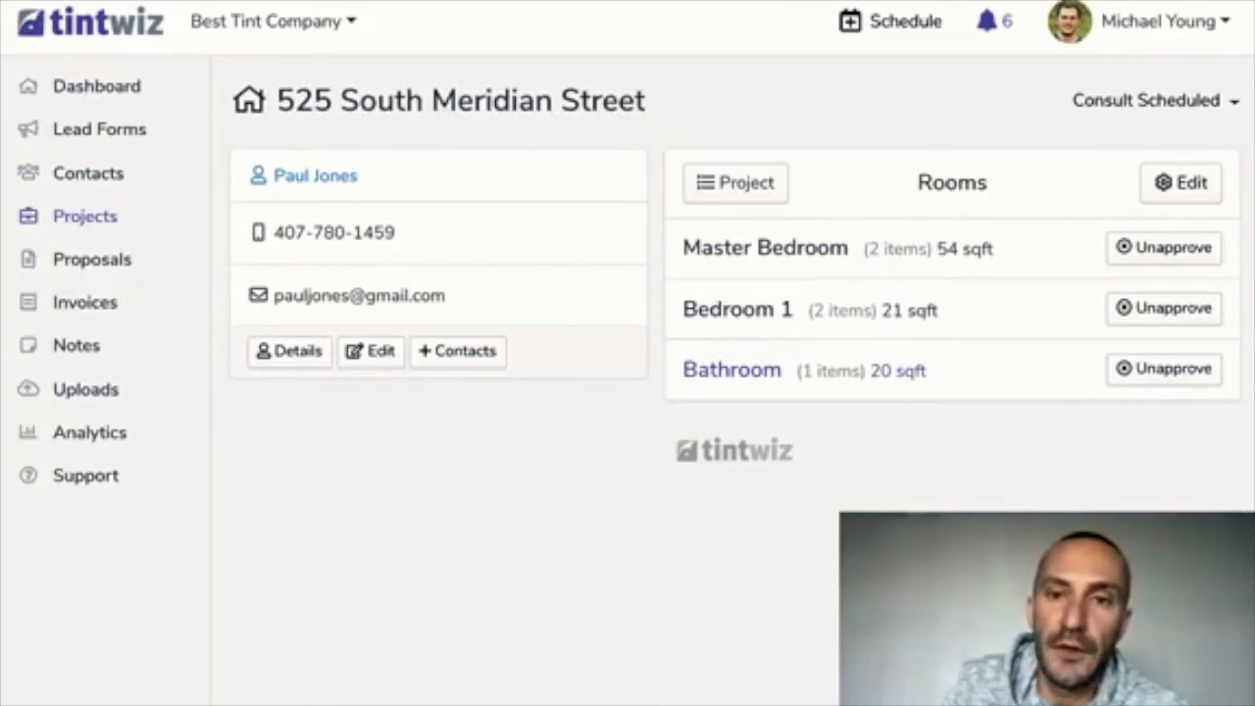
left_click(735, 183)
scroll(735, 382, "down", 3)
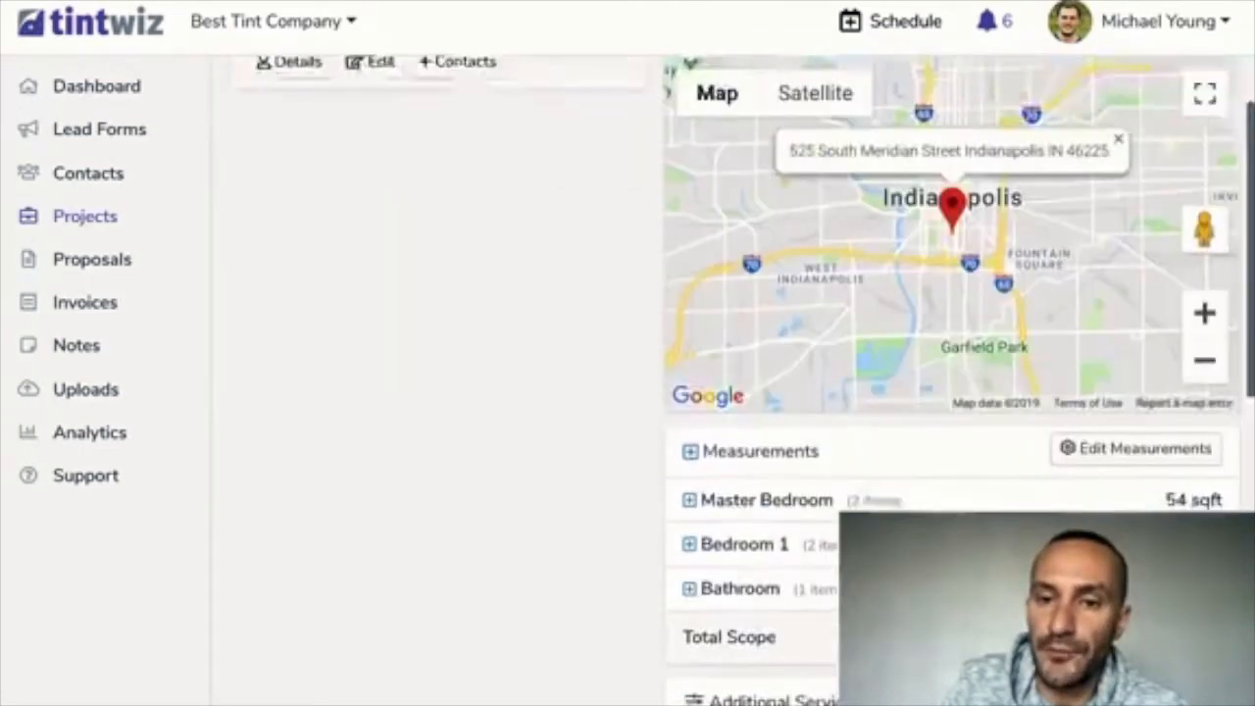
scroll(951, 383, "down", 3)
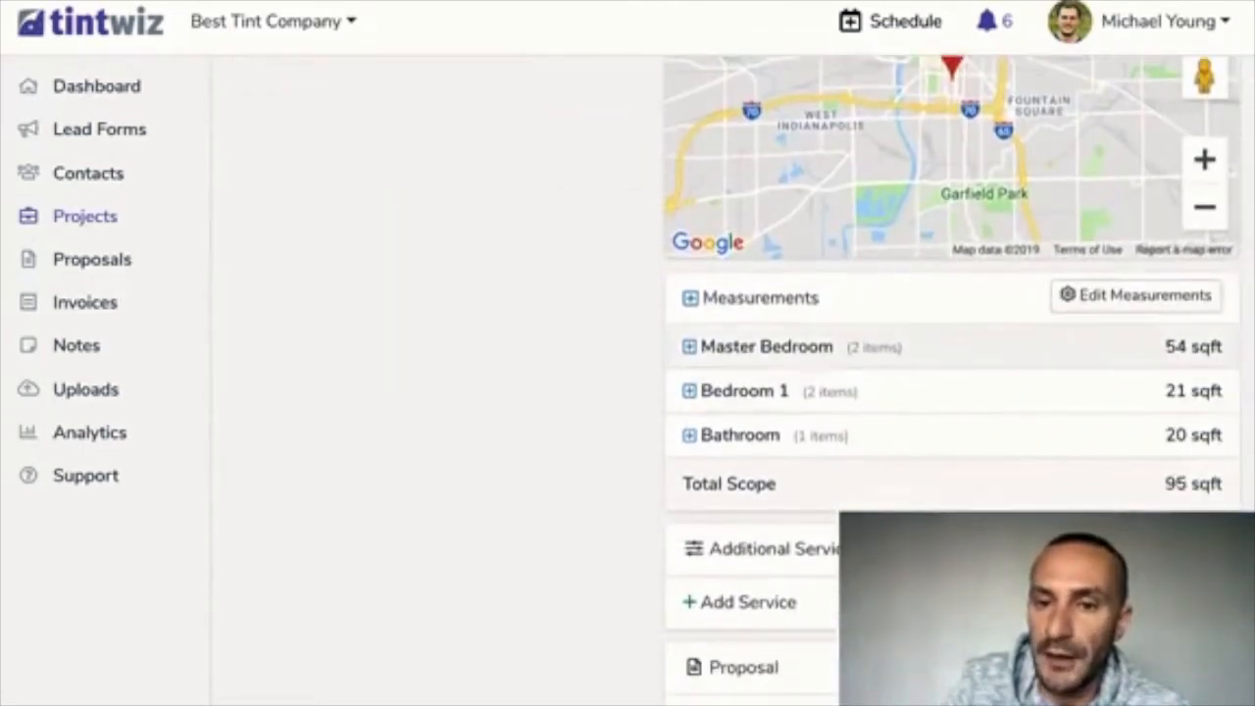
left_click(766, 347)
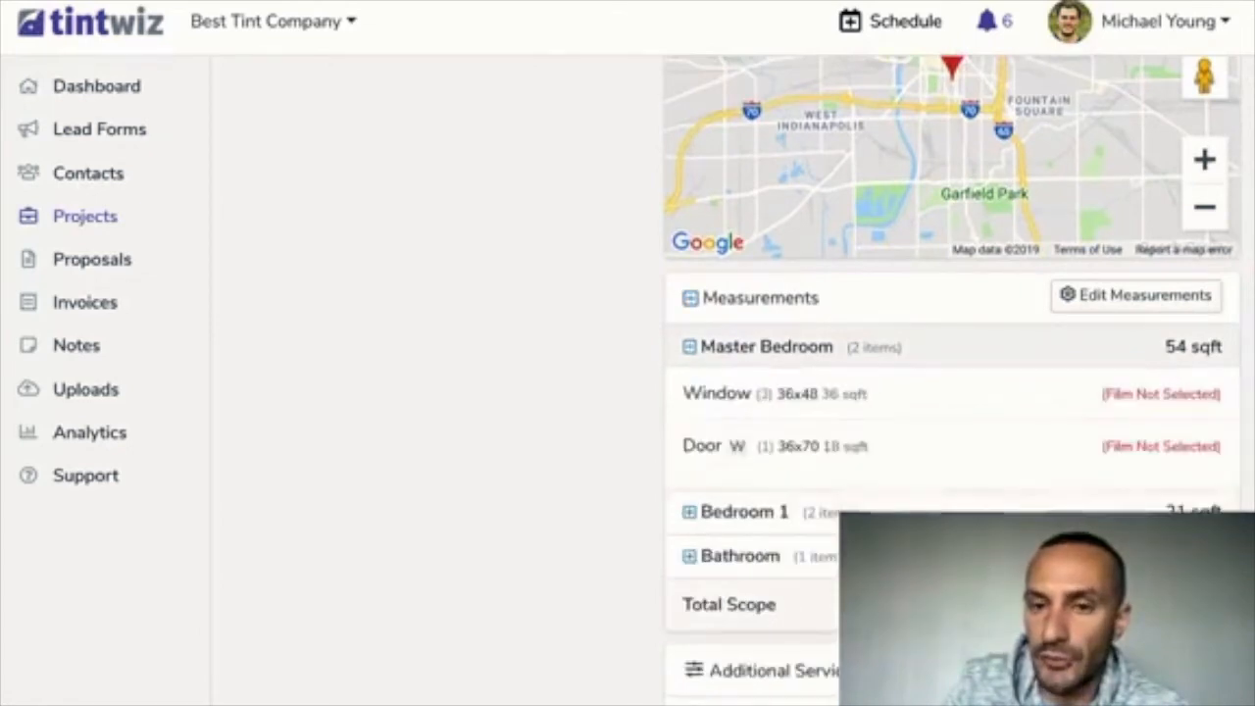
left_click(745, 512)
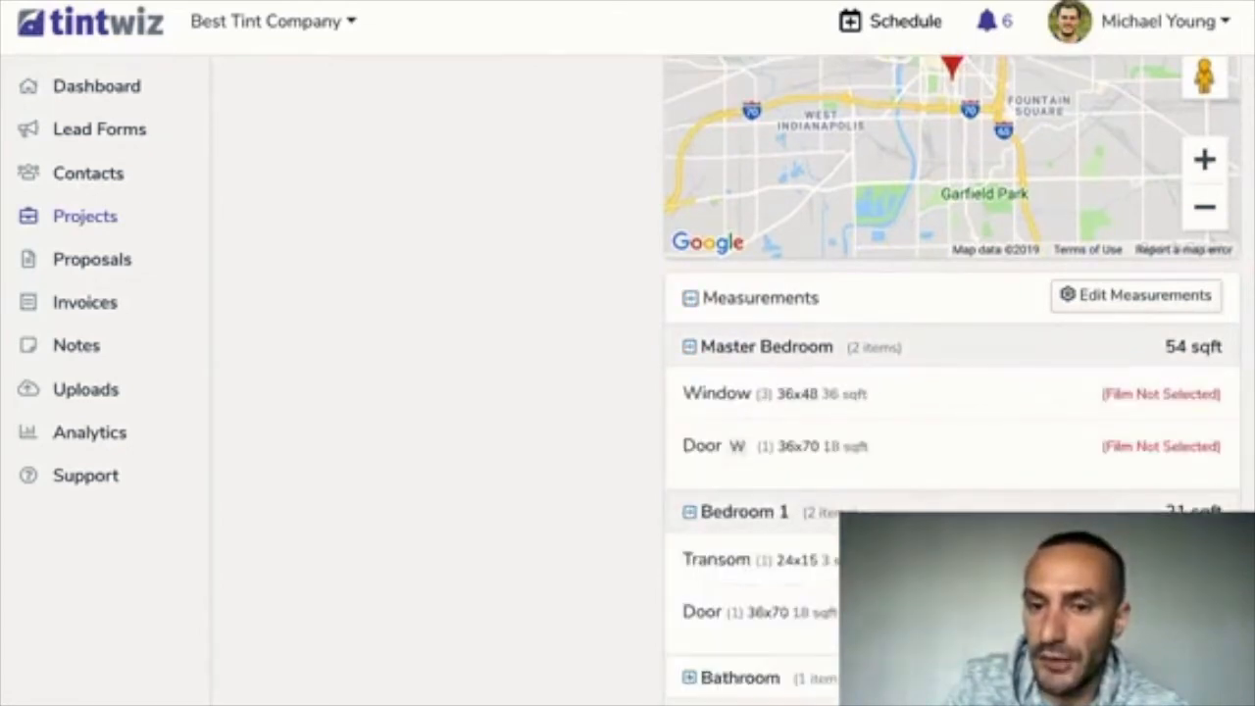
scroll(745, 520, "down", 3)
left_click(741, 534)
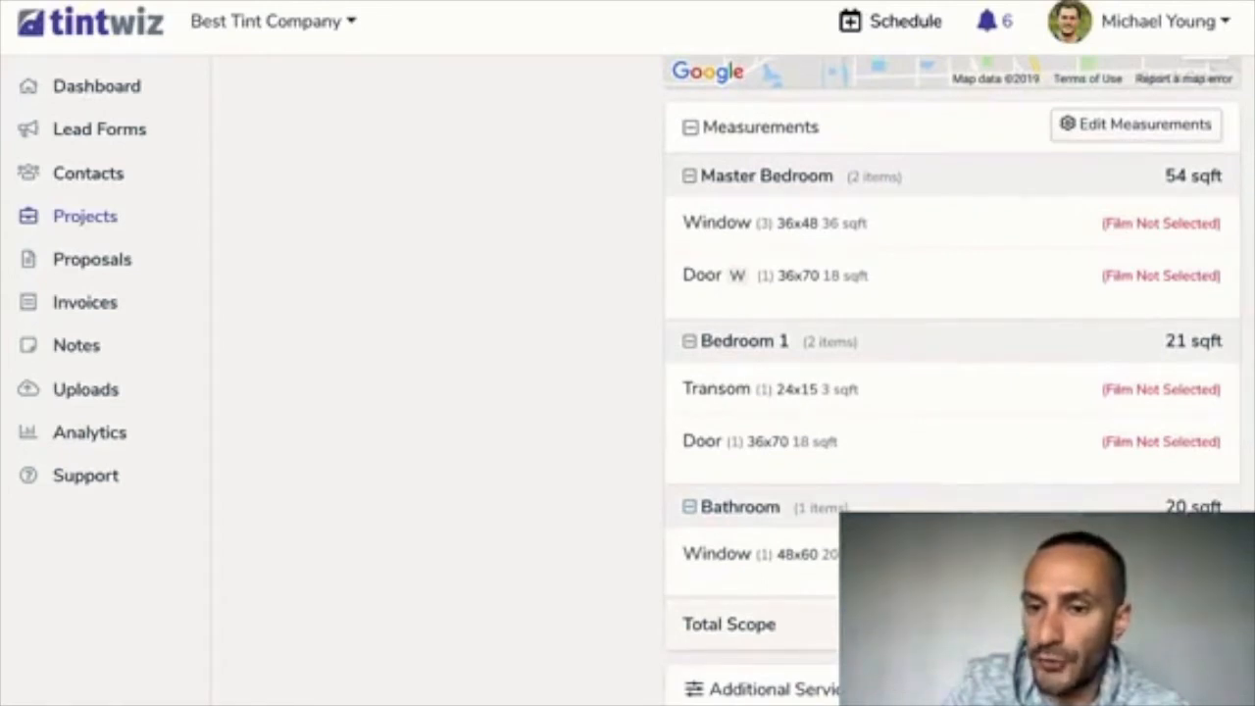
left_click(689, 507)
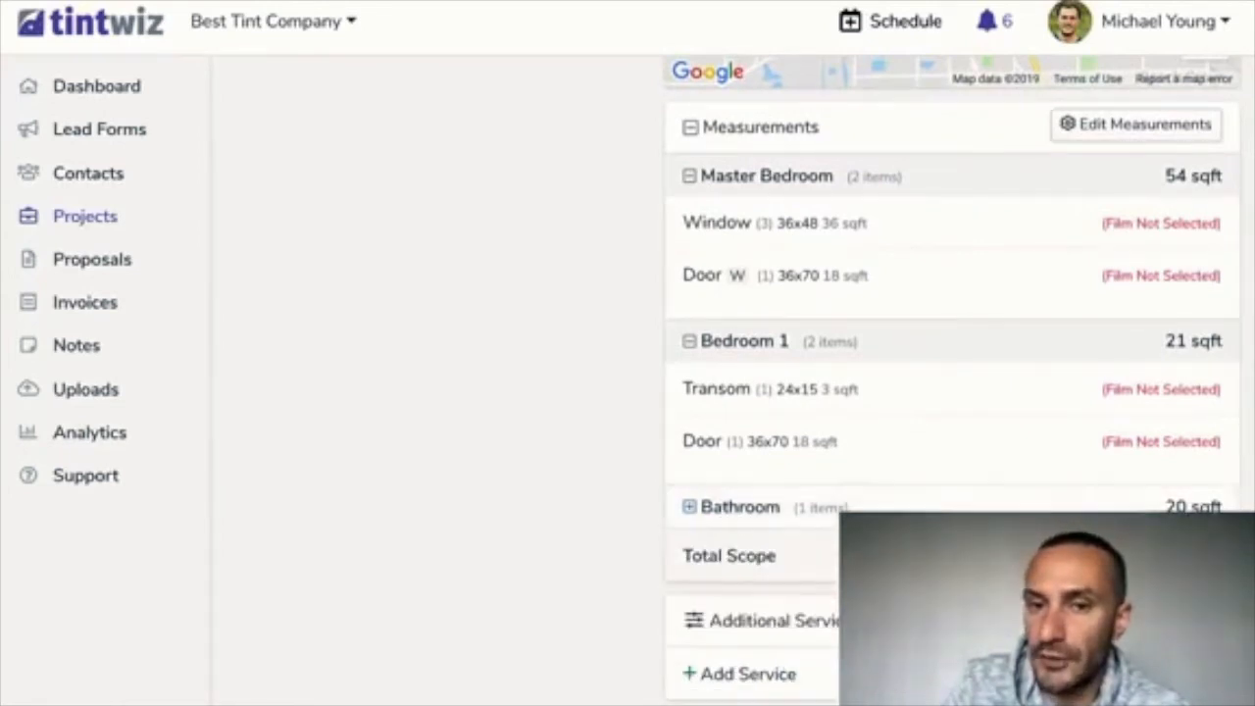
left_click(689, 341)
left_click(689, 177)
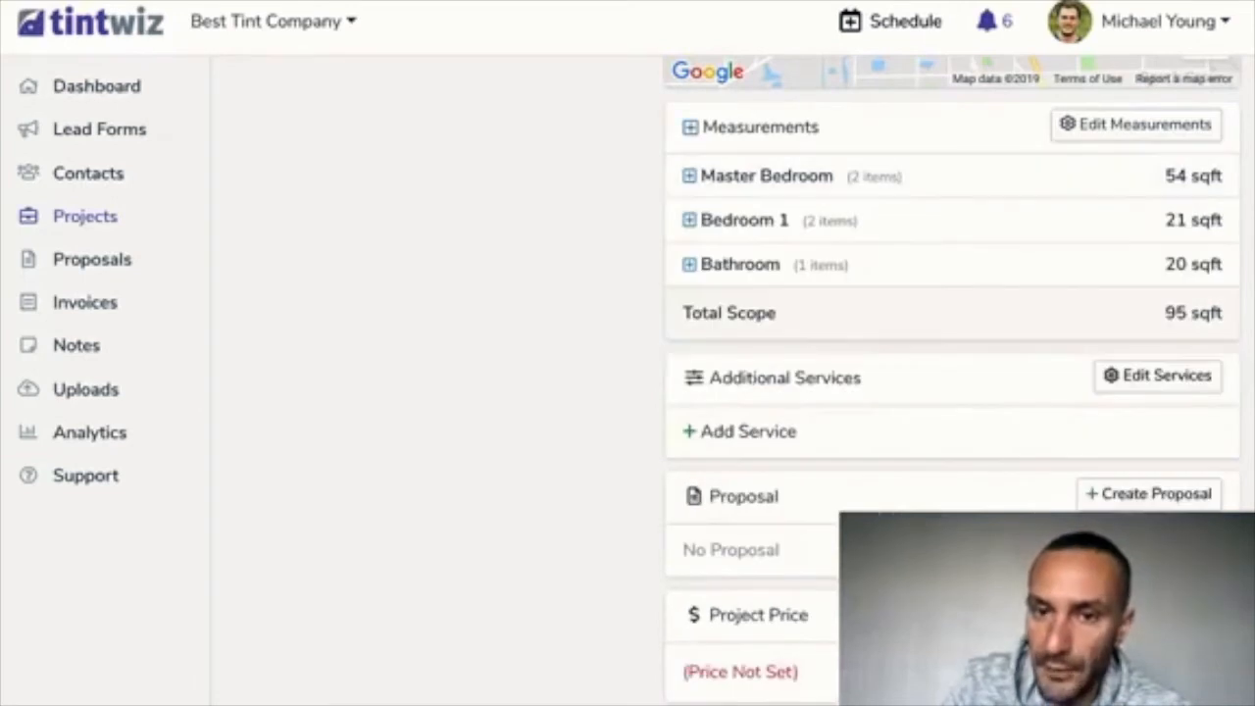
scroll(951, 294, "up", 1)
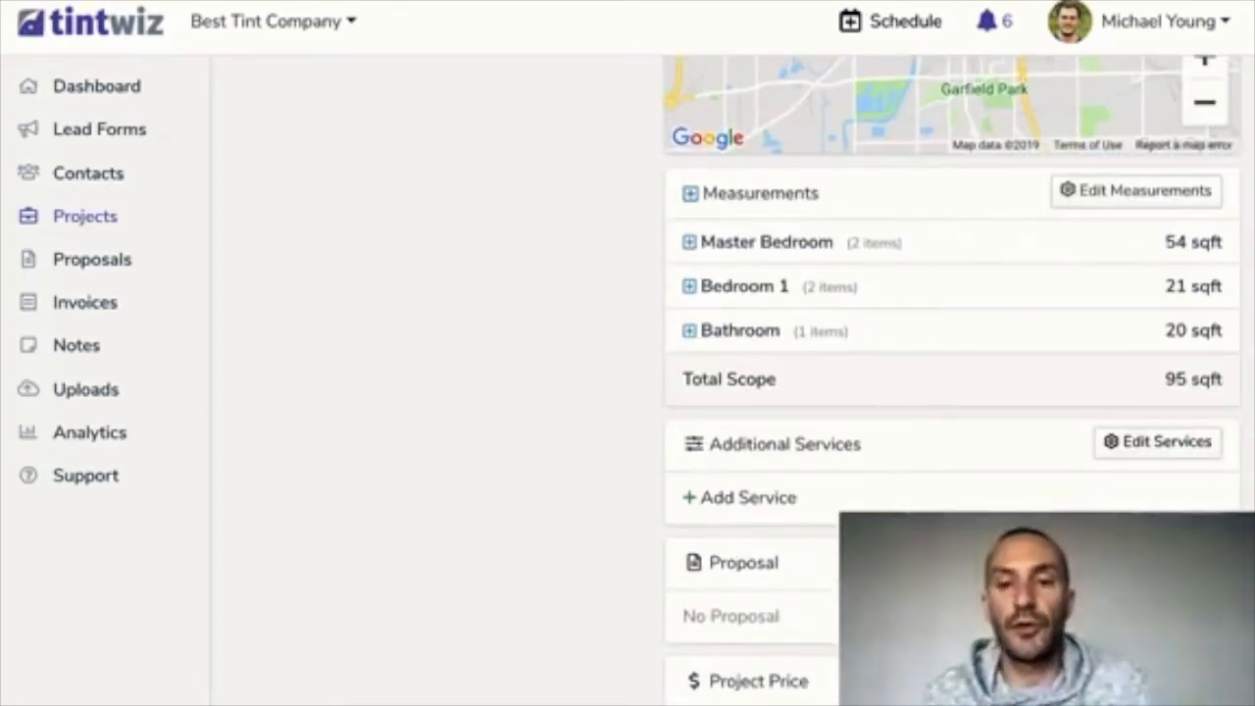
scroll(950, 382, "down", 2)
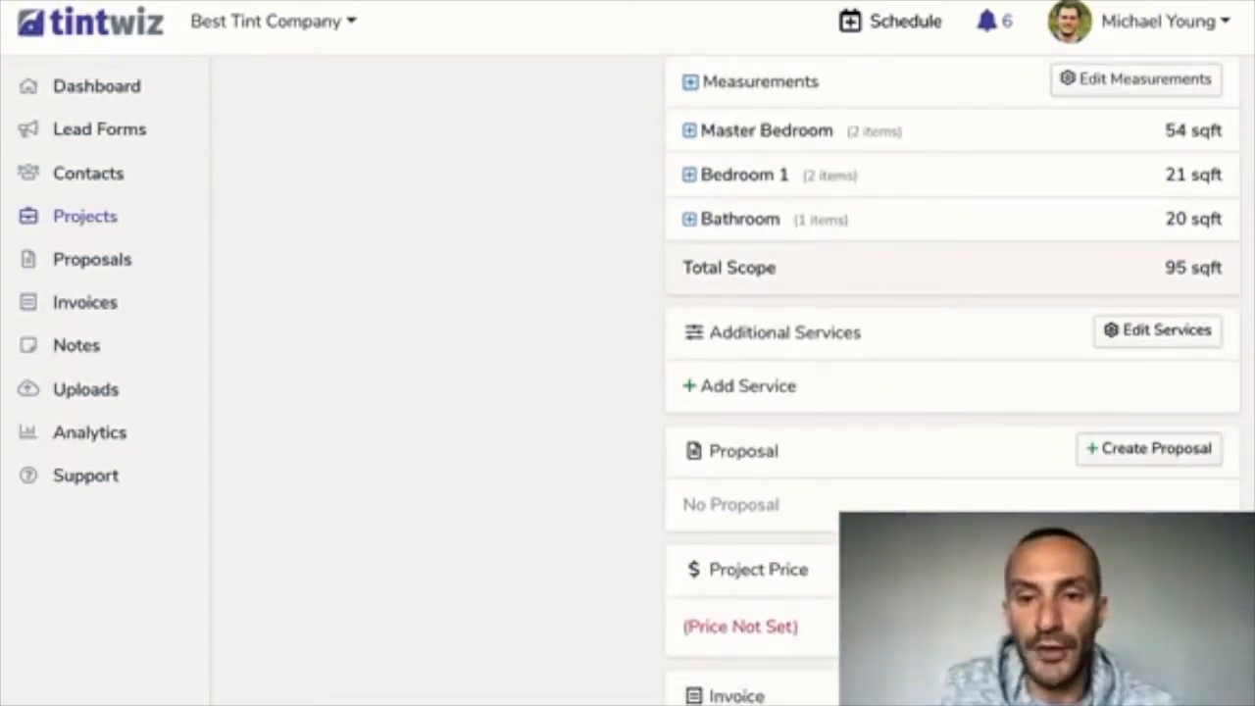
Create a new proposal for the project and bring up the empty Solution #1 settings form
left_click(1148, 449)
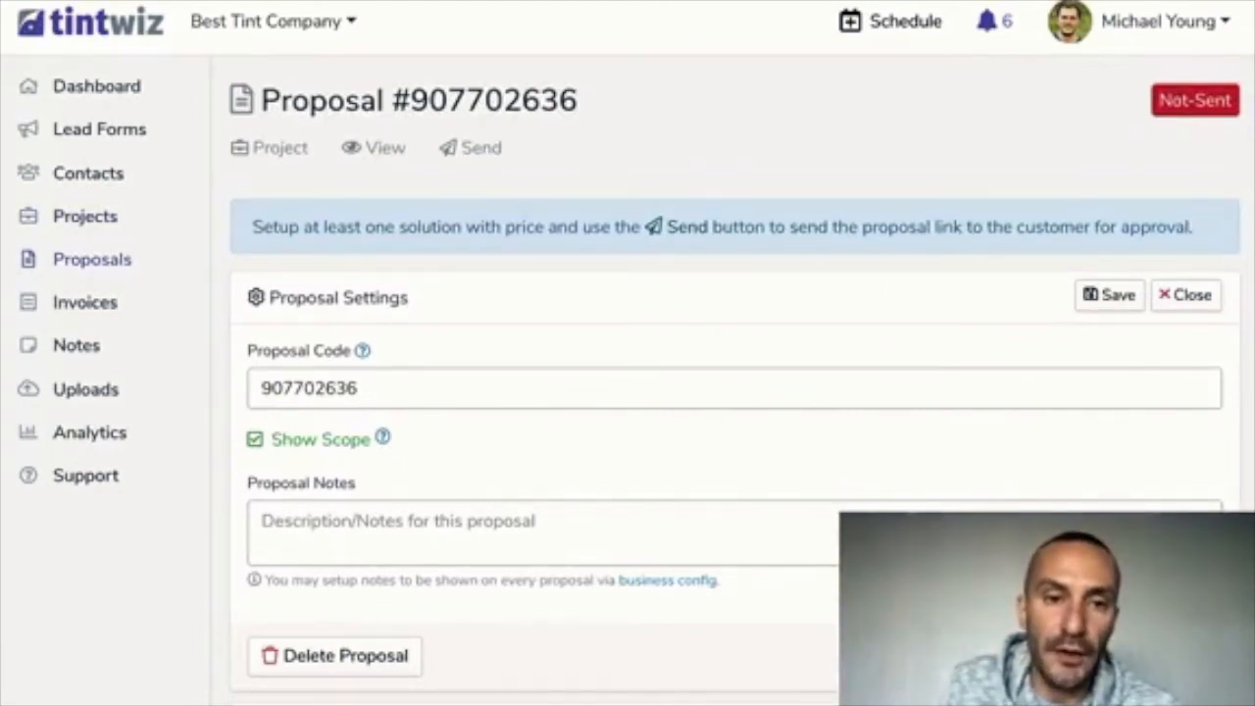
scroll(725, 392, "down", 3)
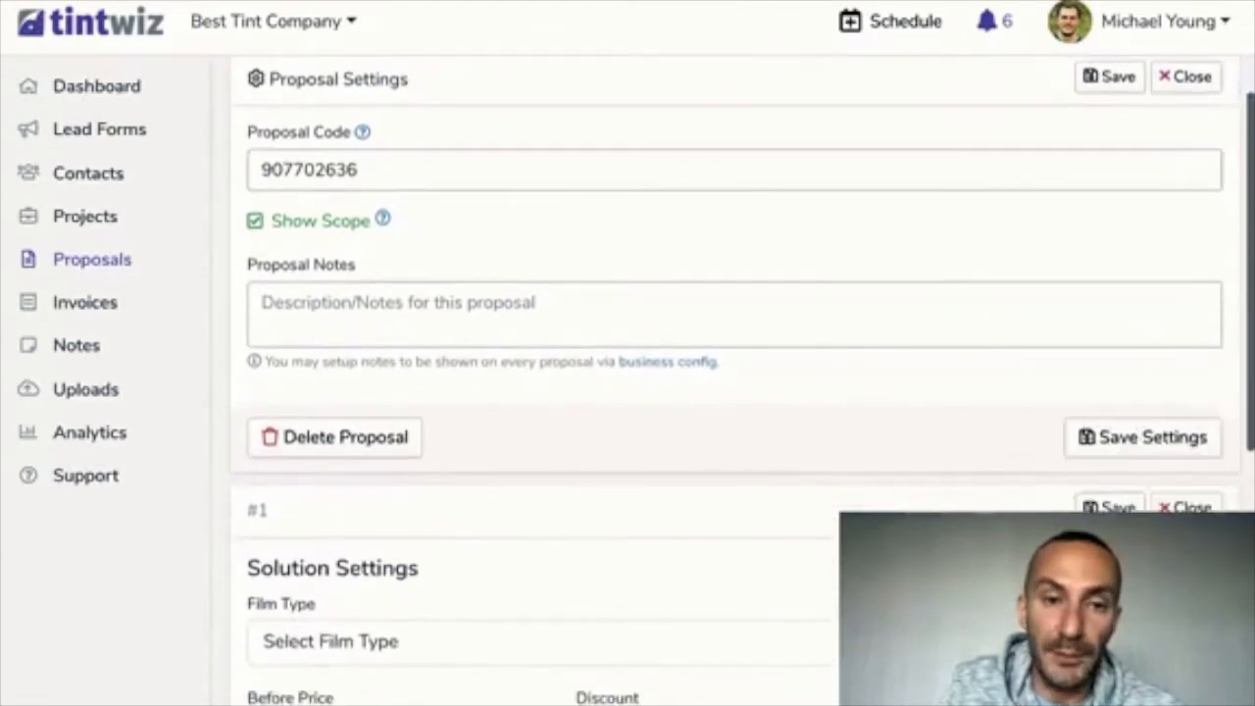
scroll(725, 392, "down", 1)
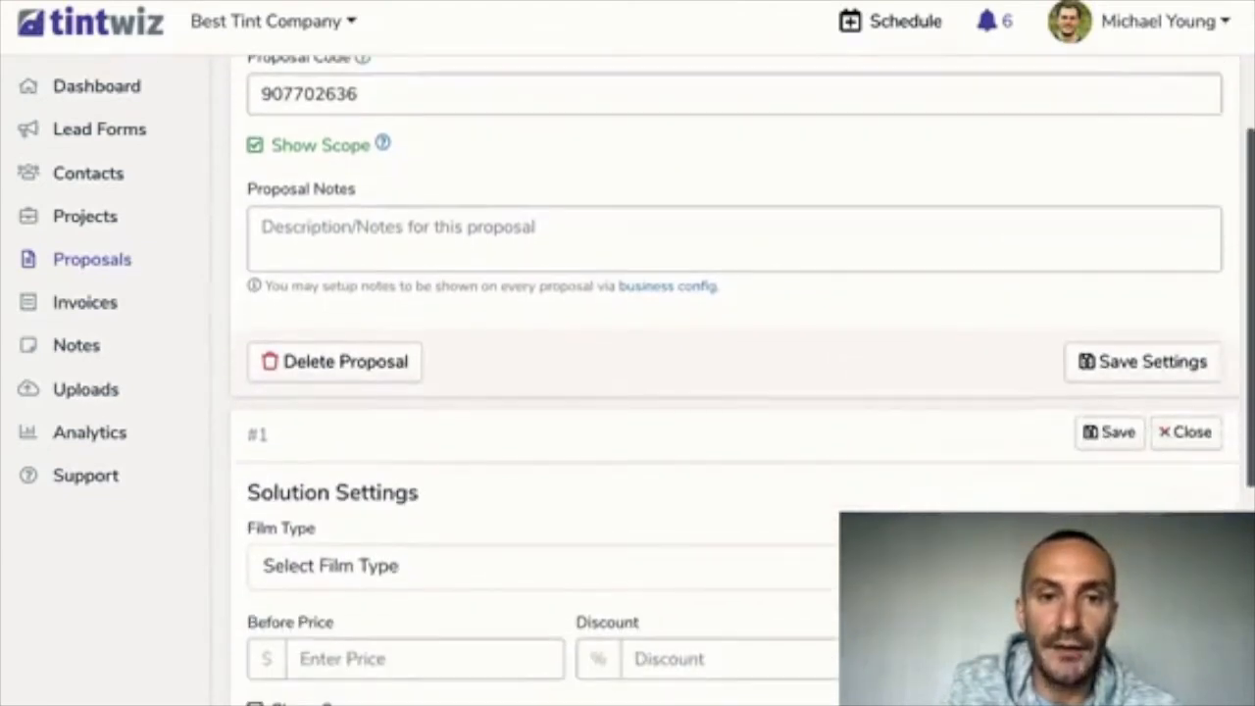
scroll(725, 392, "down", 4)
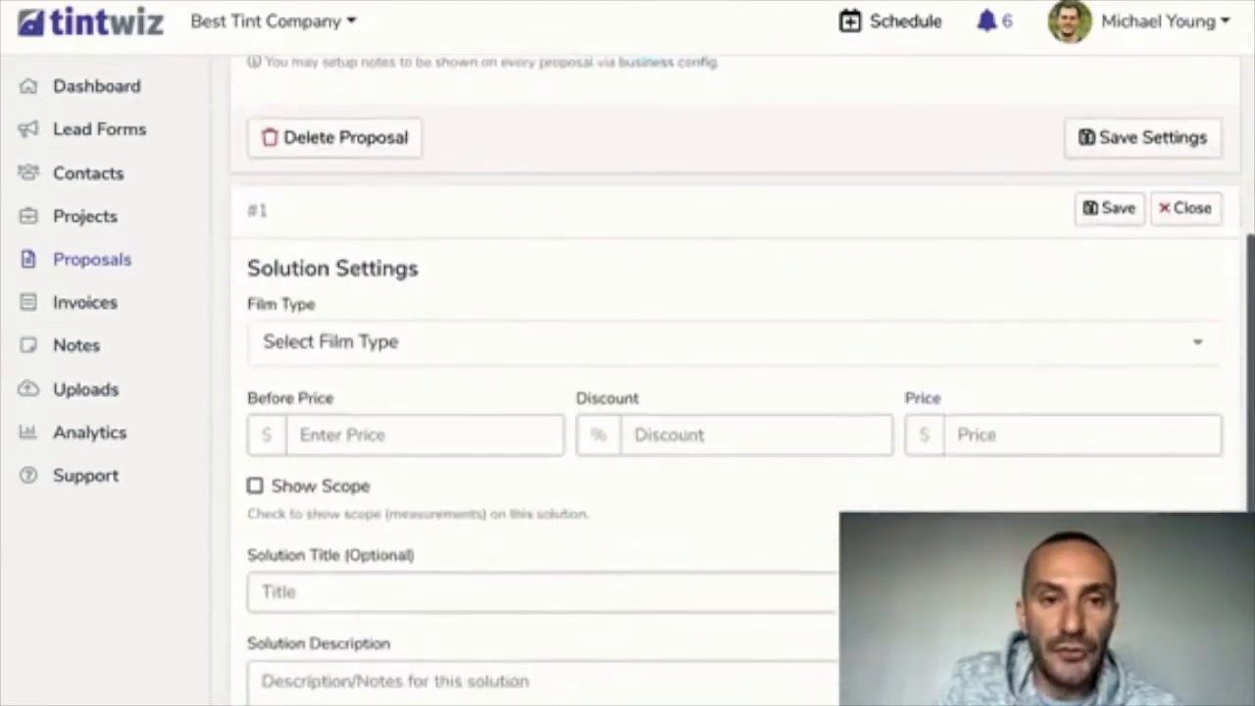
scroll(725, 393, "down", 1)
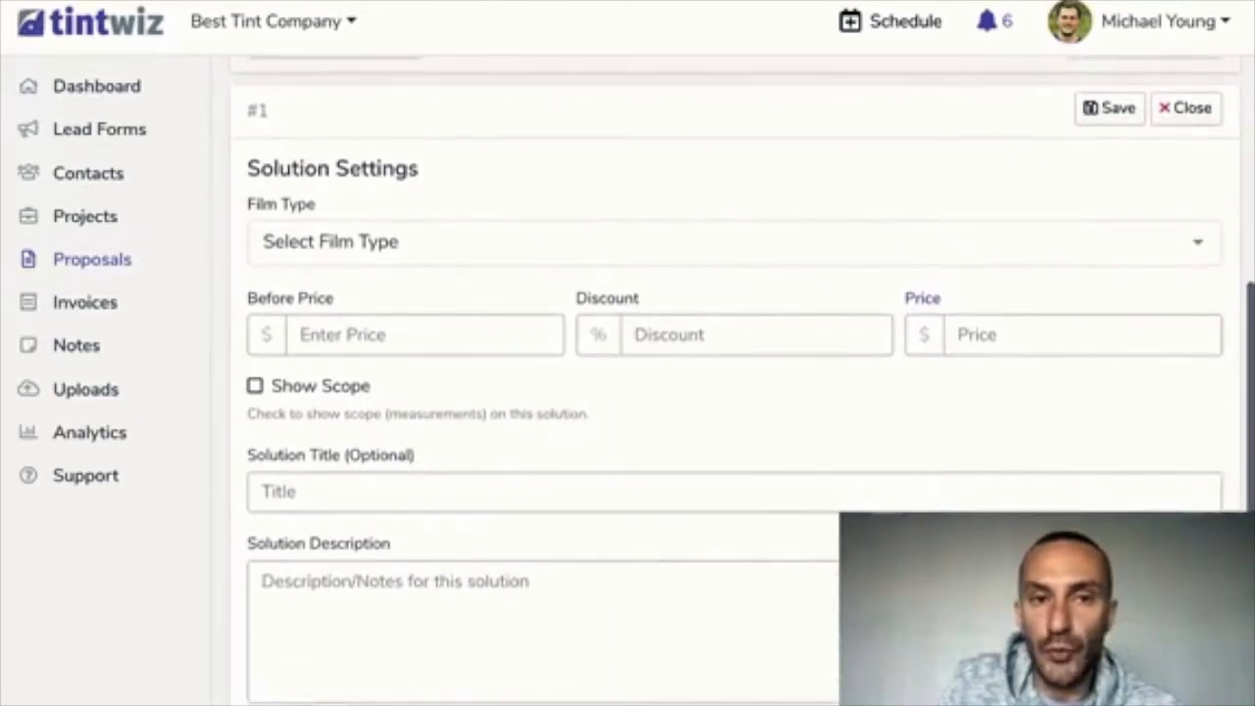
scroll(725, 392, "up", 1)
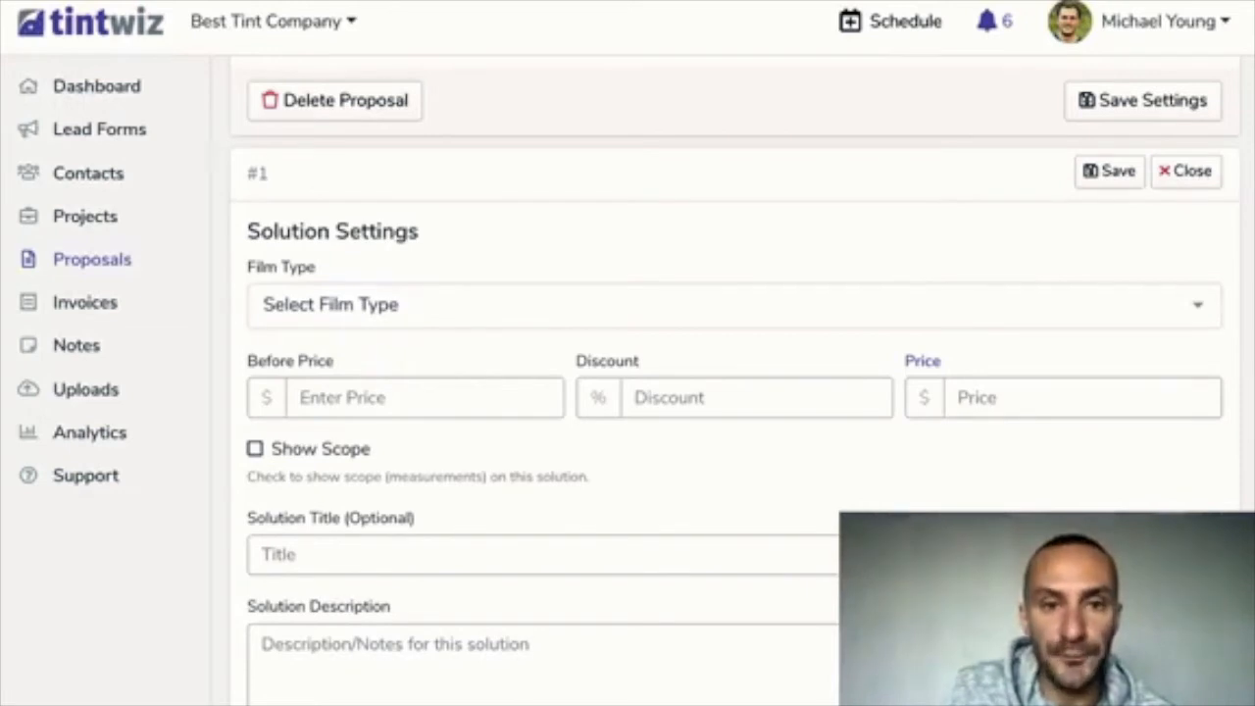
scroll(627, 392, "up", 1)
Search 'huper optik Fusion' and pick Fusion 28 as Solution #1's film type
left_click(264, 336)
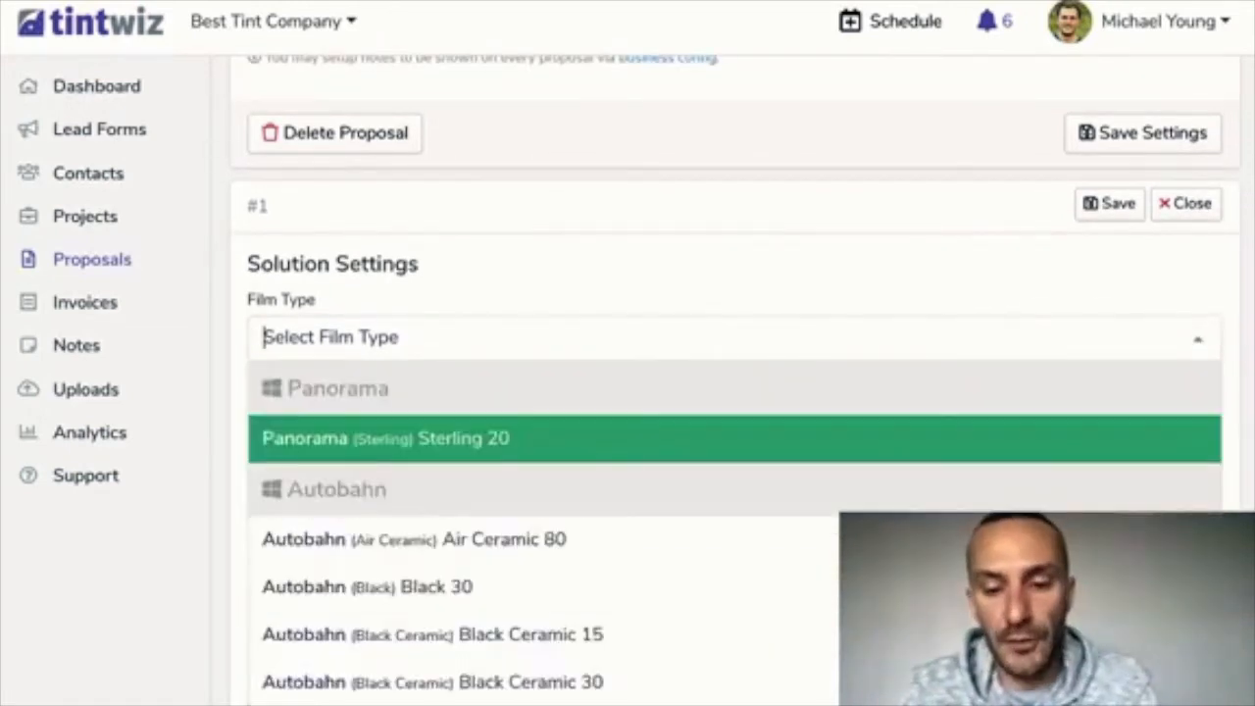
type("huper optik Fson")
key("BackSpace")
key("BackSpace")
key("BackSpace")
type("usion")
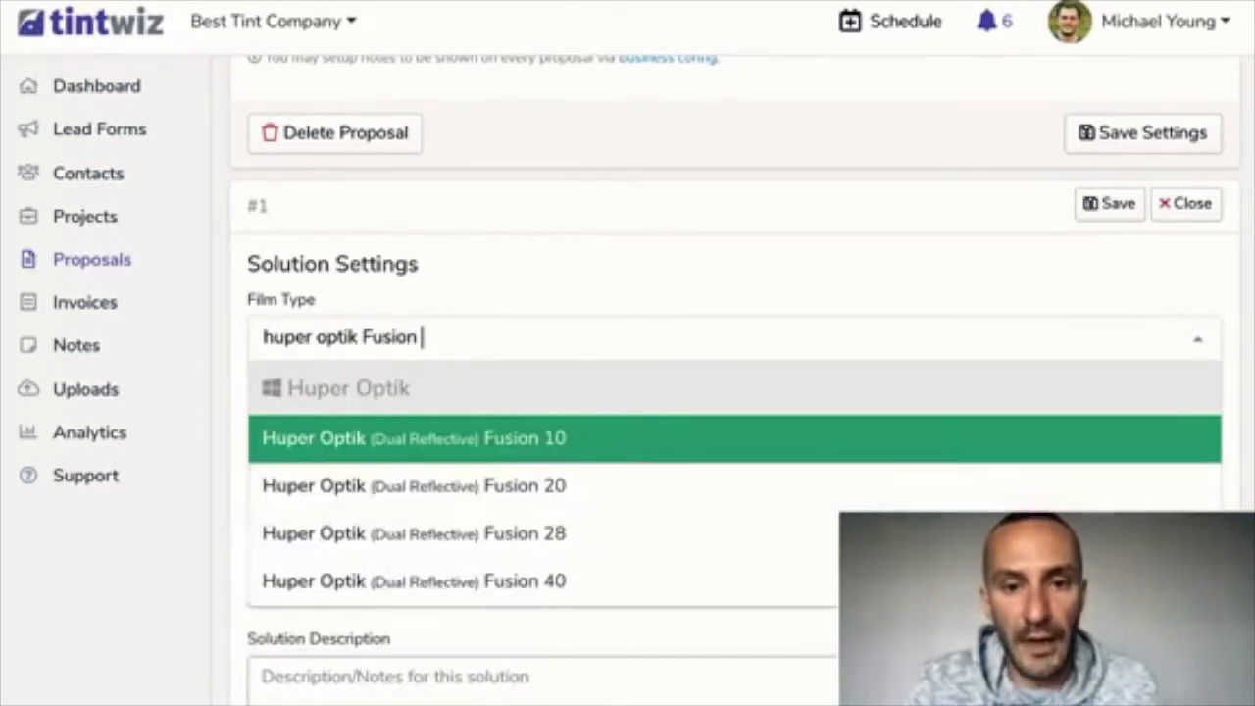
key("Down")
key("Down")
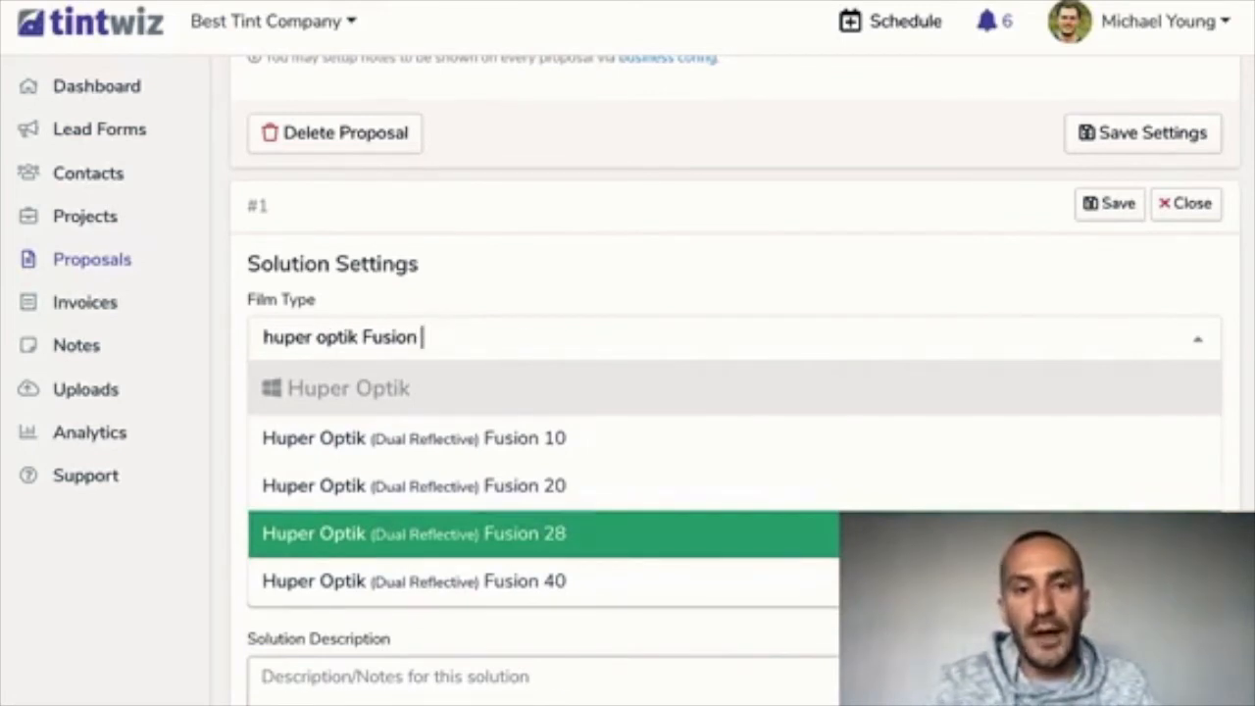
key("Return")
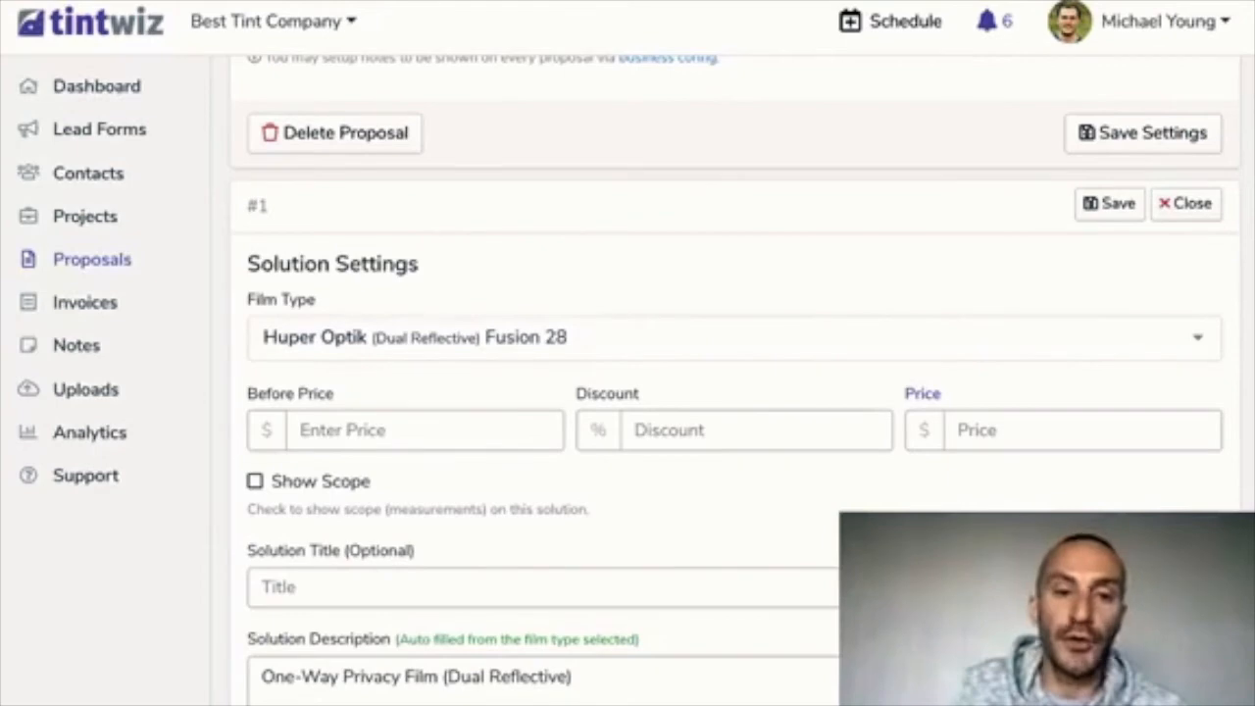
scroll(735, 392, "down", 1)
Fix the Fusion 28 prices: before price 975 and final price 850
scroll(735, 392, "up", 5)
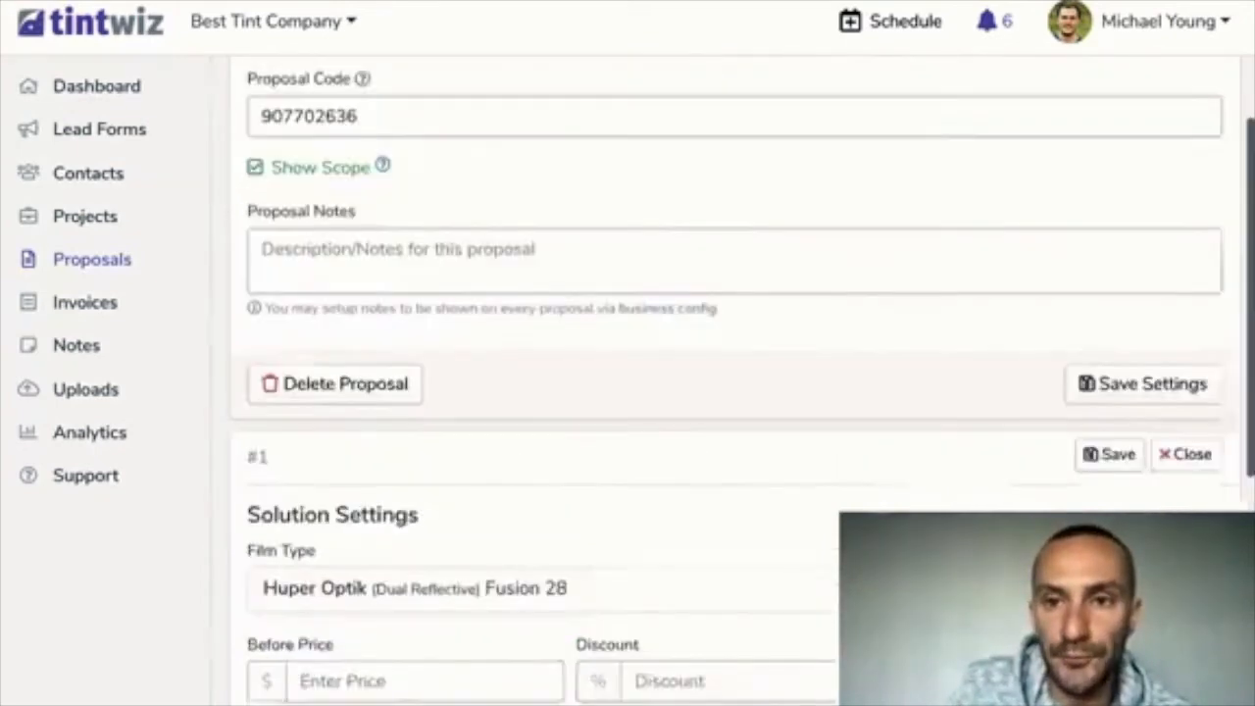
scroll(735, 392, "down", 6)
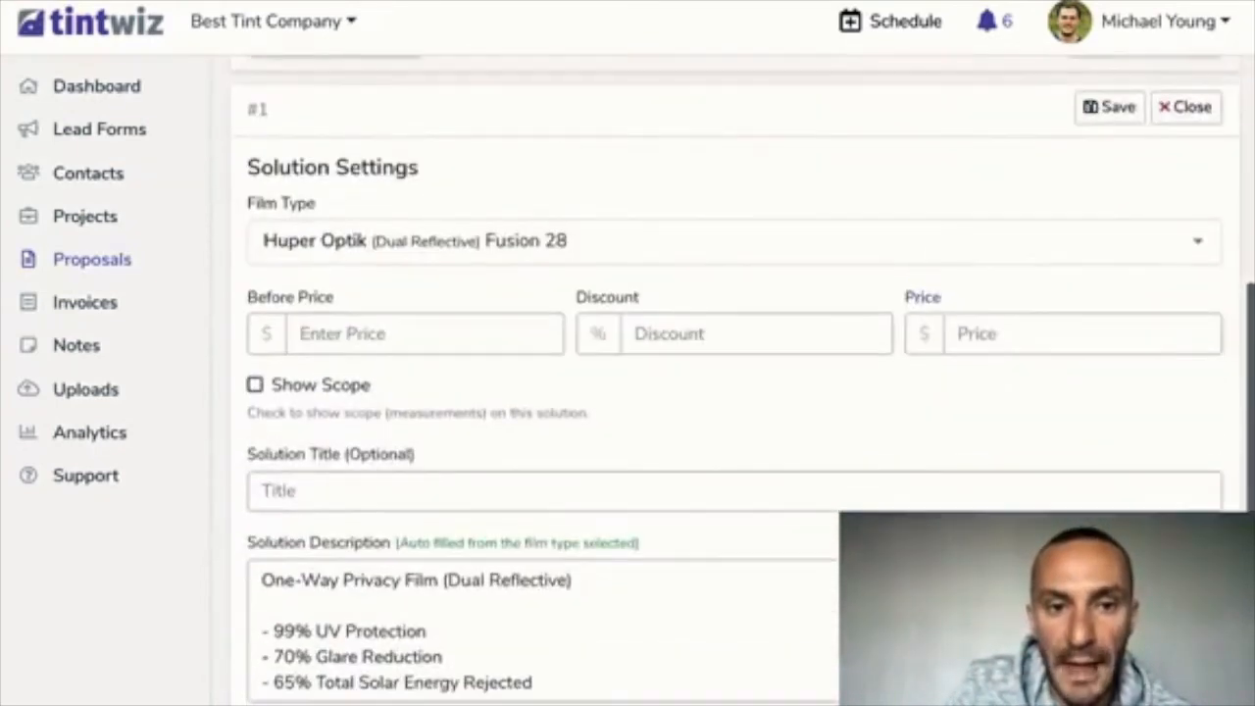
scroll(735, 392, "down", 1)
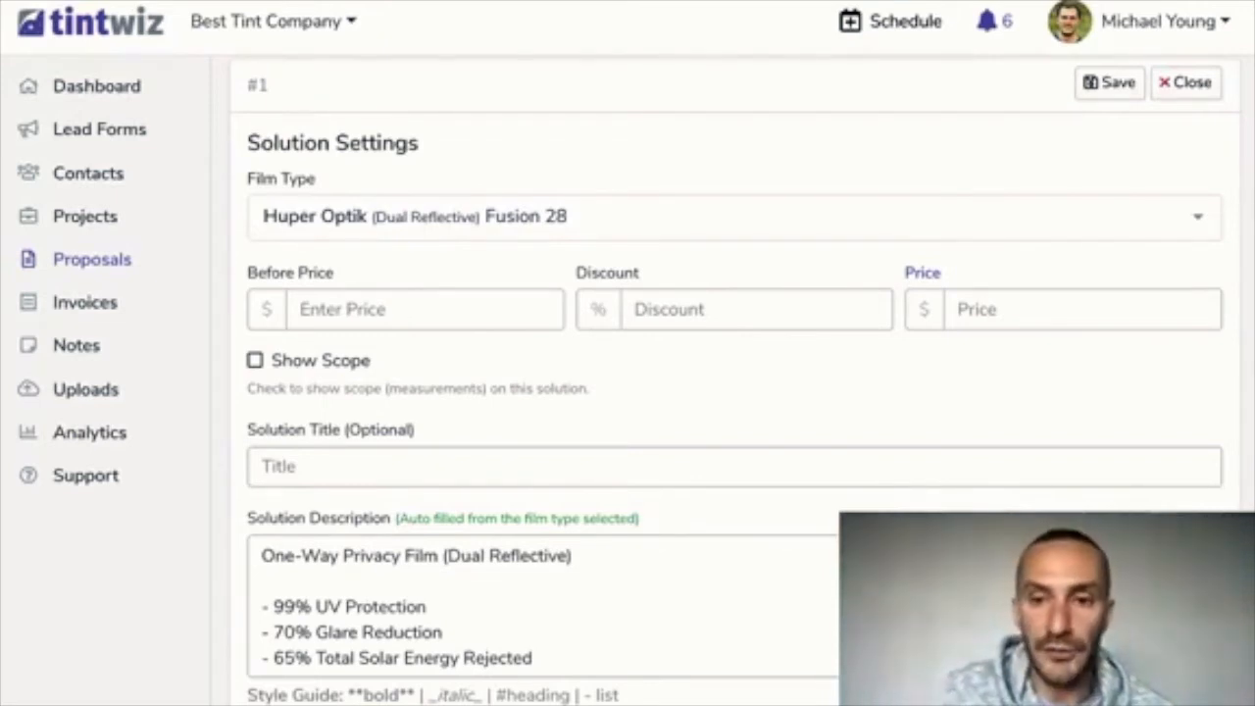
type("850")
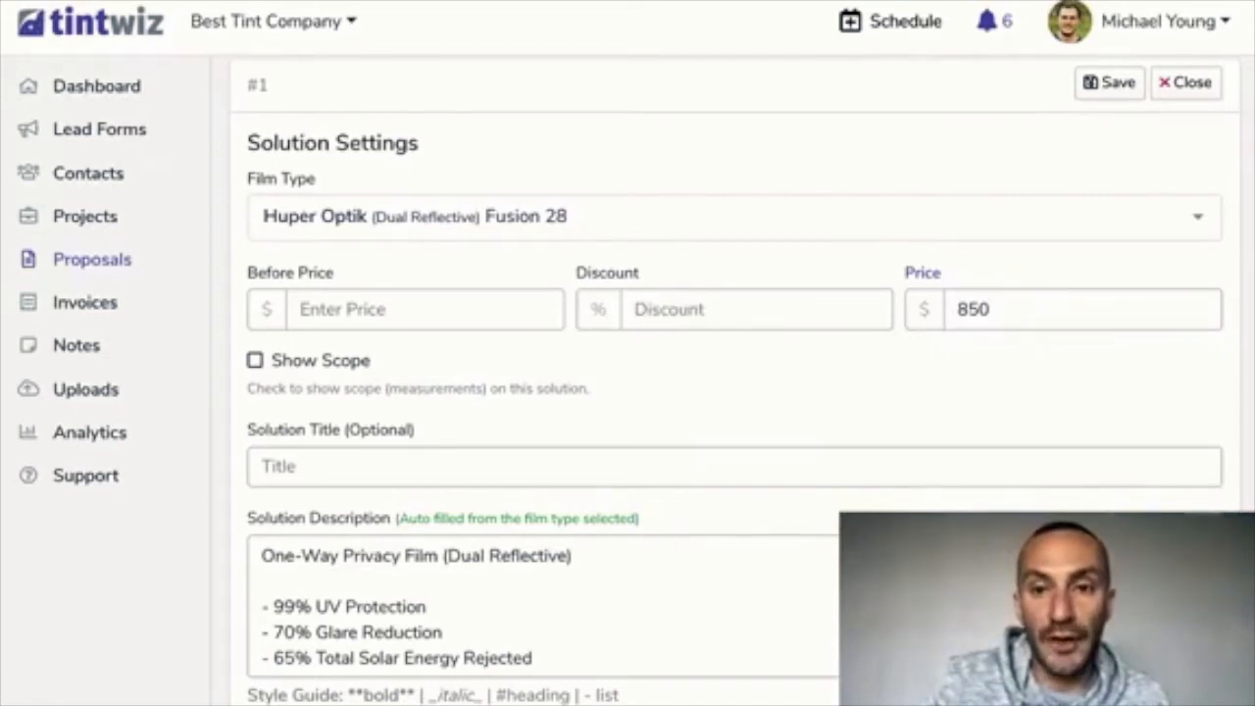
key("ctrl+a")
key("Left")
key("End")
key("BackSpace")
key("BackSpace")
key("BackSpace")
left_click(343, 309)
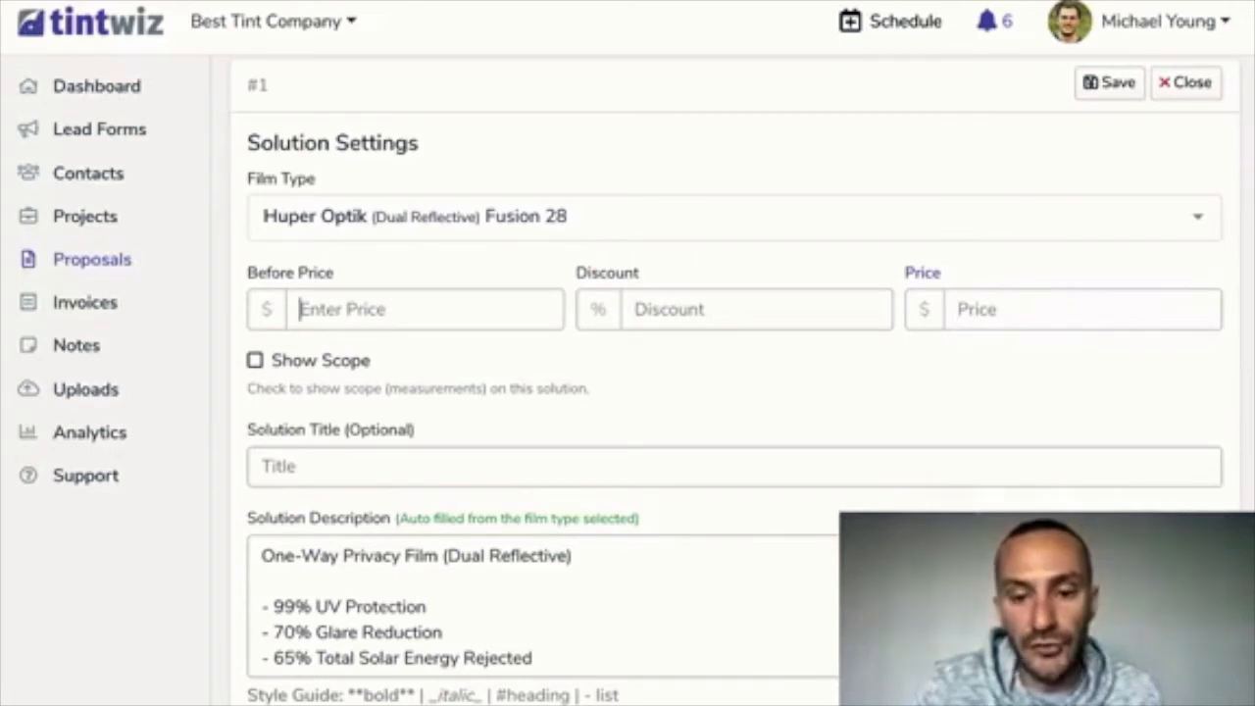
type("975")
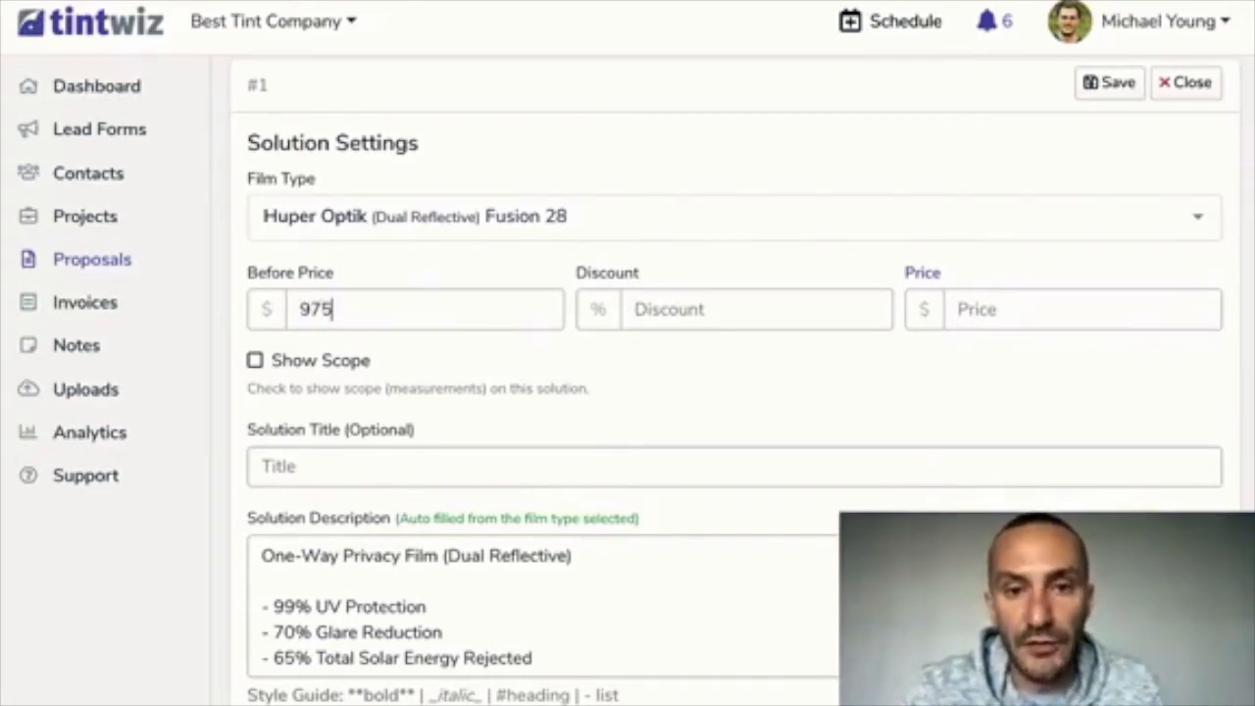
left_click(980, 308)
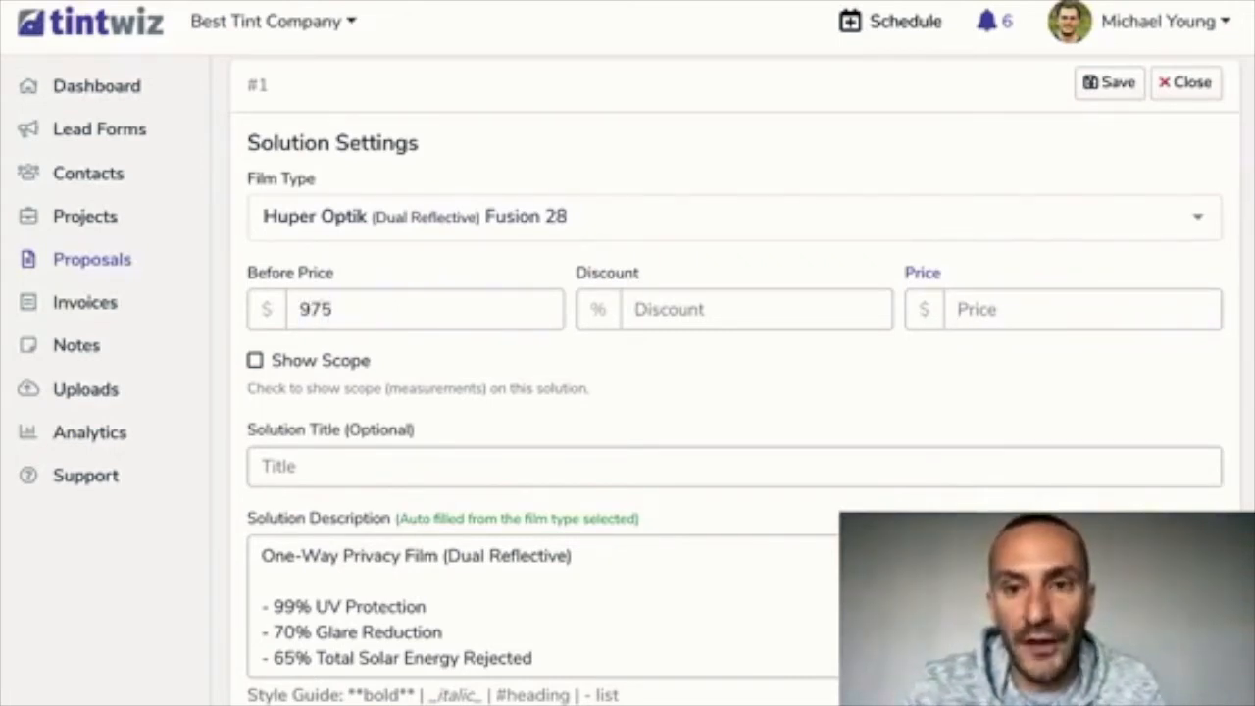
type("850")
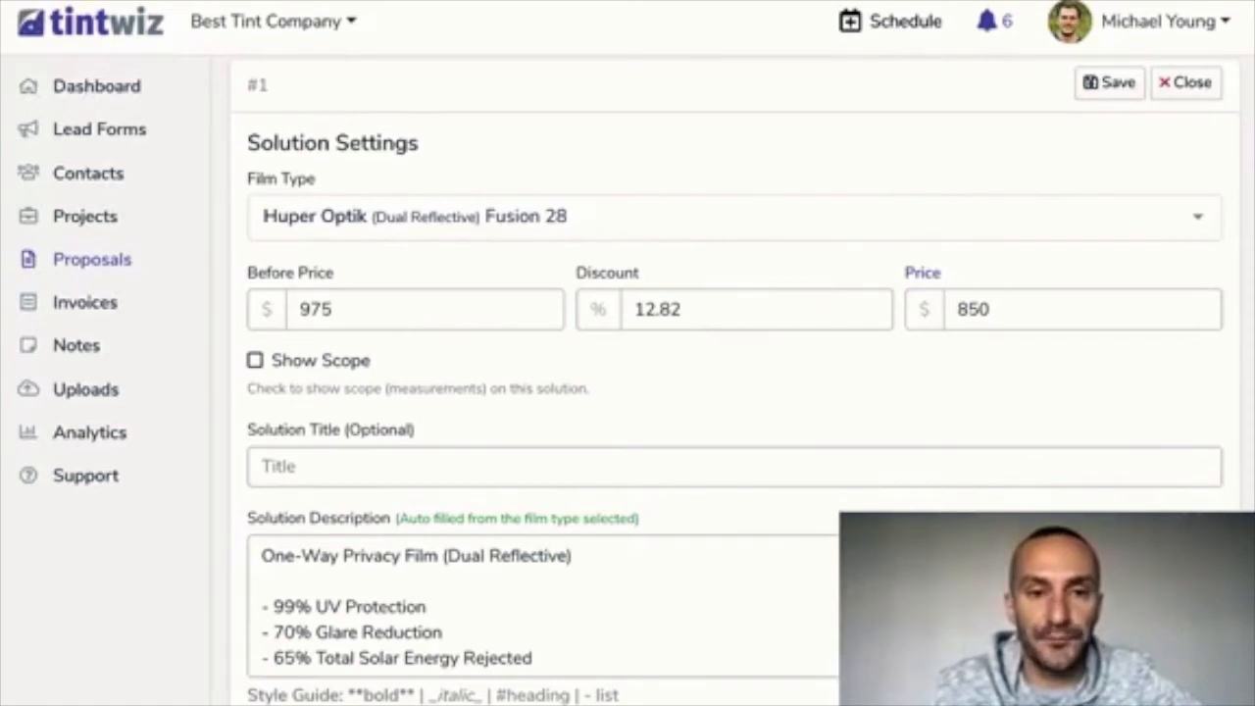
Enlarge the description box to review the One-Way Privacy Film (Dual Reflective) text
scroll(726, 392, "down", 1)
scroll(726, 392, "down", 1)
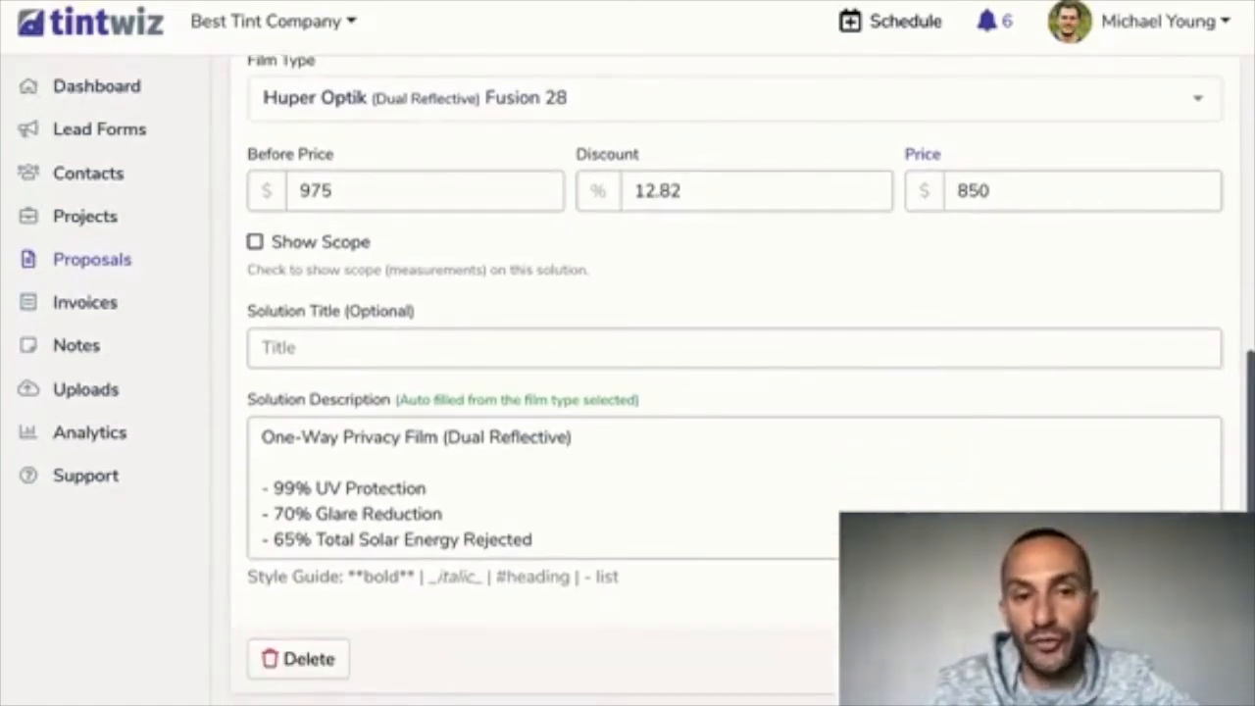
scroll(725, 392, "down", 1)
scroll(725, 392, "down", 3)
scroll(733, 426, "up", 4)
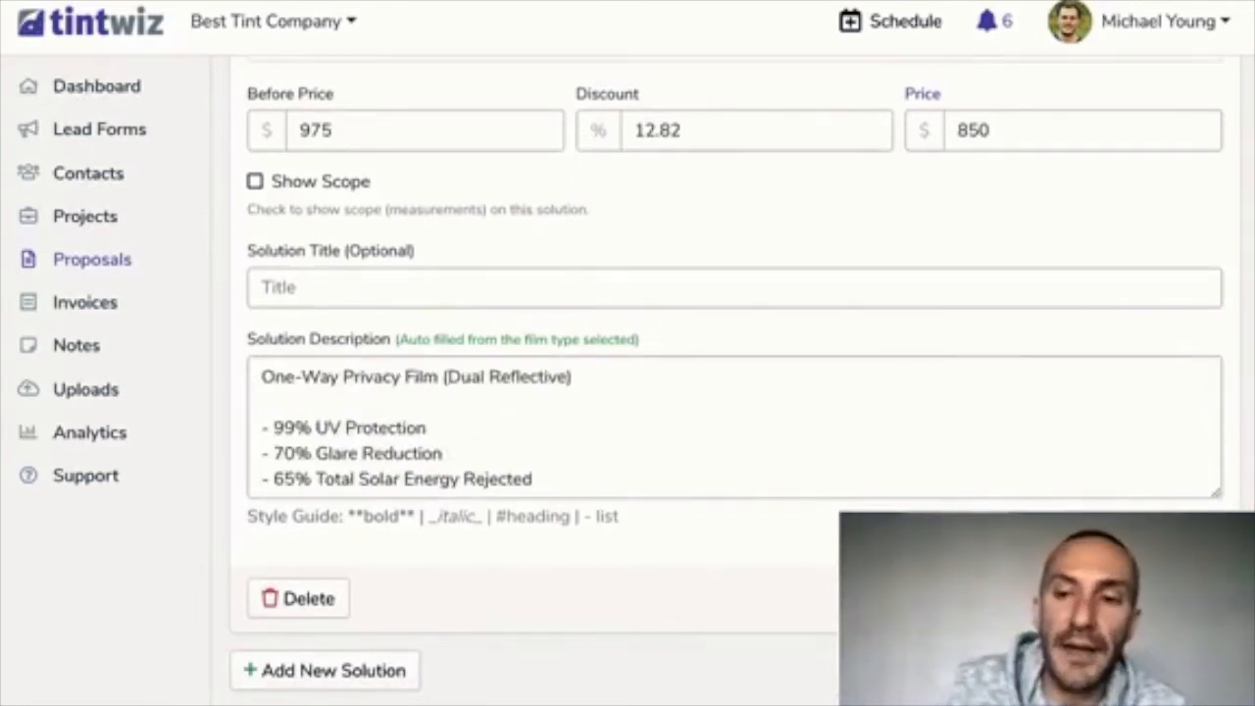
left_click_drag(1215, 492, 1216, 655)
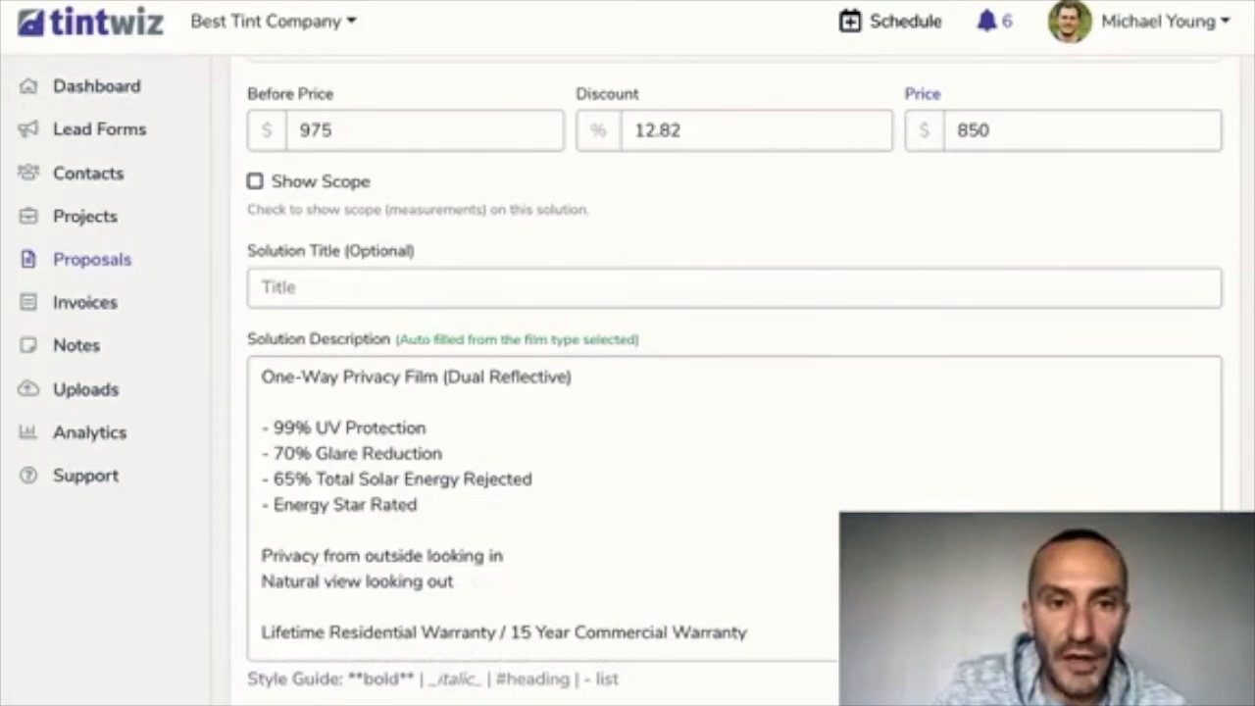
scroll(734, 392, "up", 2)
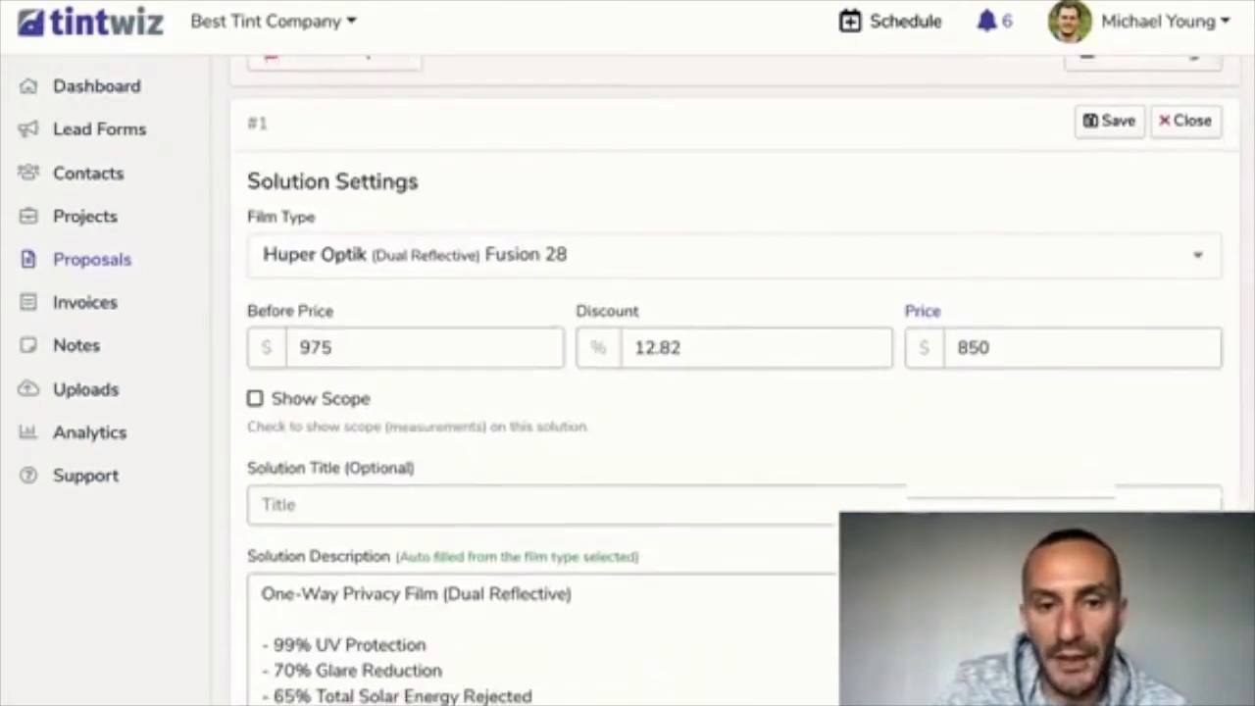
scroll(733, 392, "down", 3)
scroll(733, 392, "up", 1)
scroll(734, 392, "down", 1)
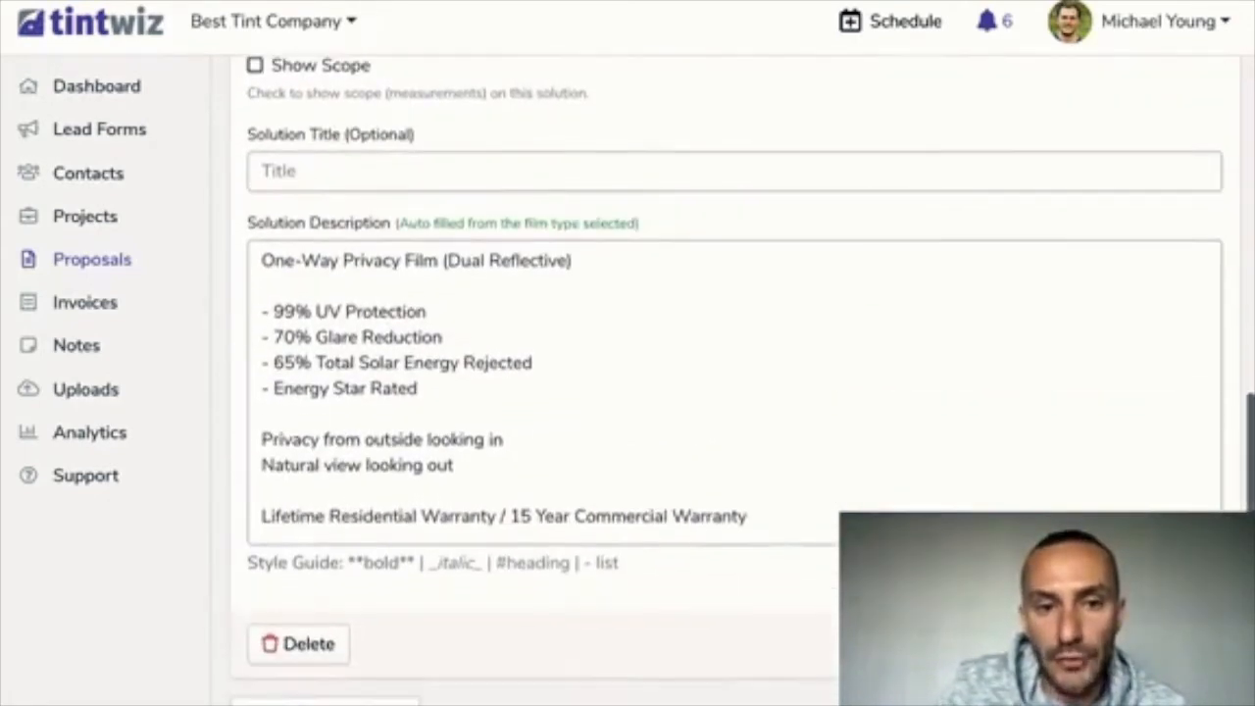
left_click_drag(261, 439, 454, 465)
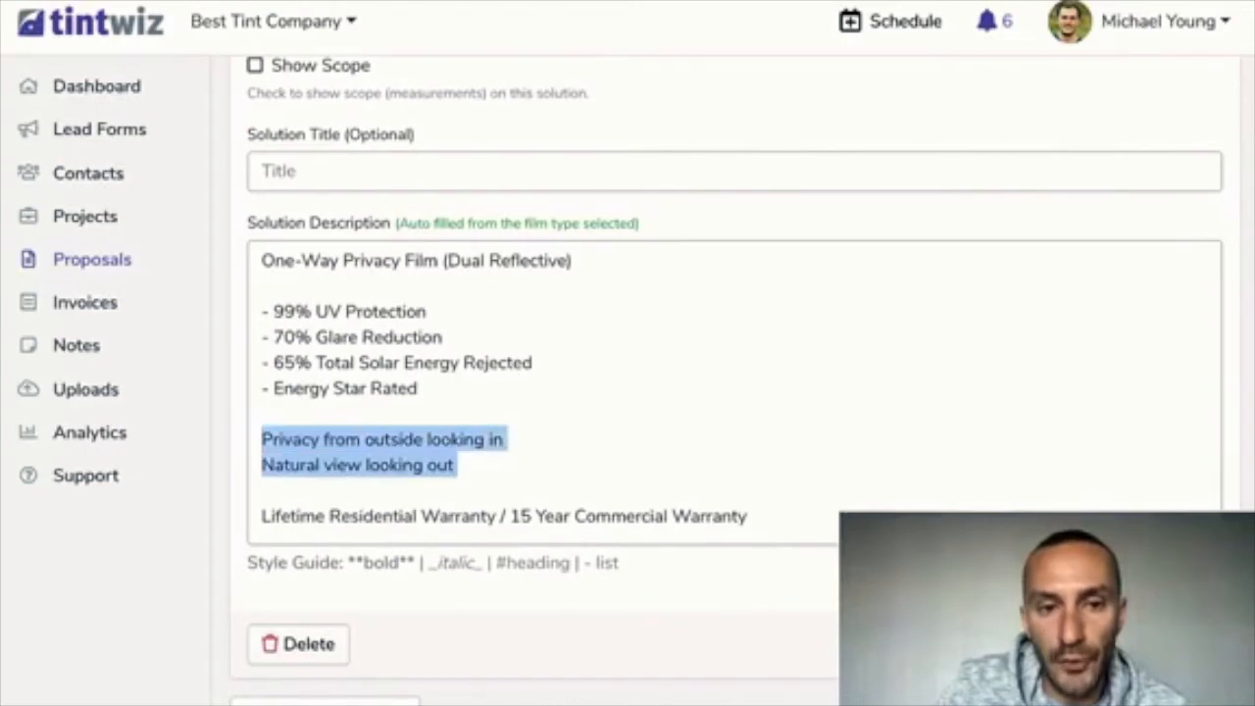
left_click(425, 439)
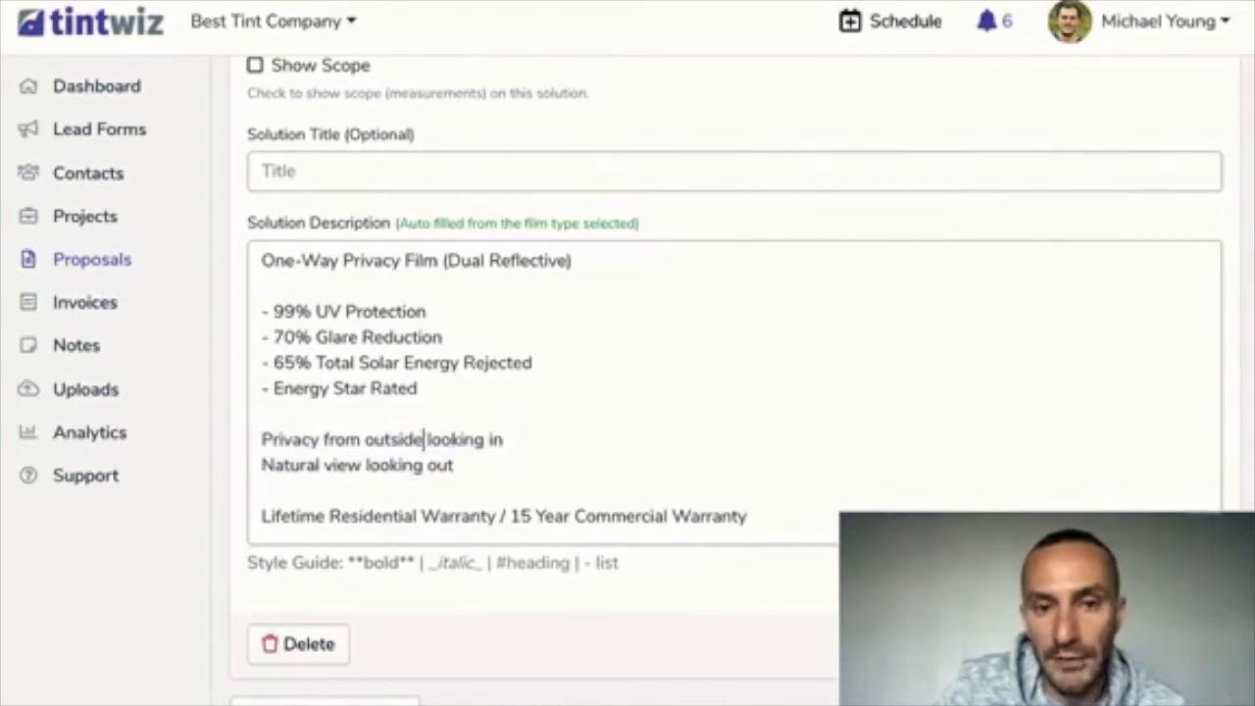
left_click_drag(261, 465, 454, 465)
left_click(315, 516)
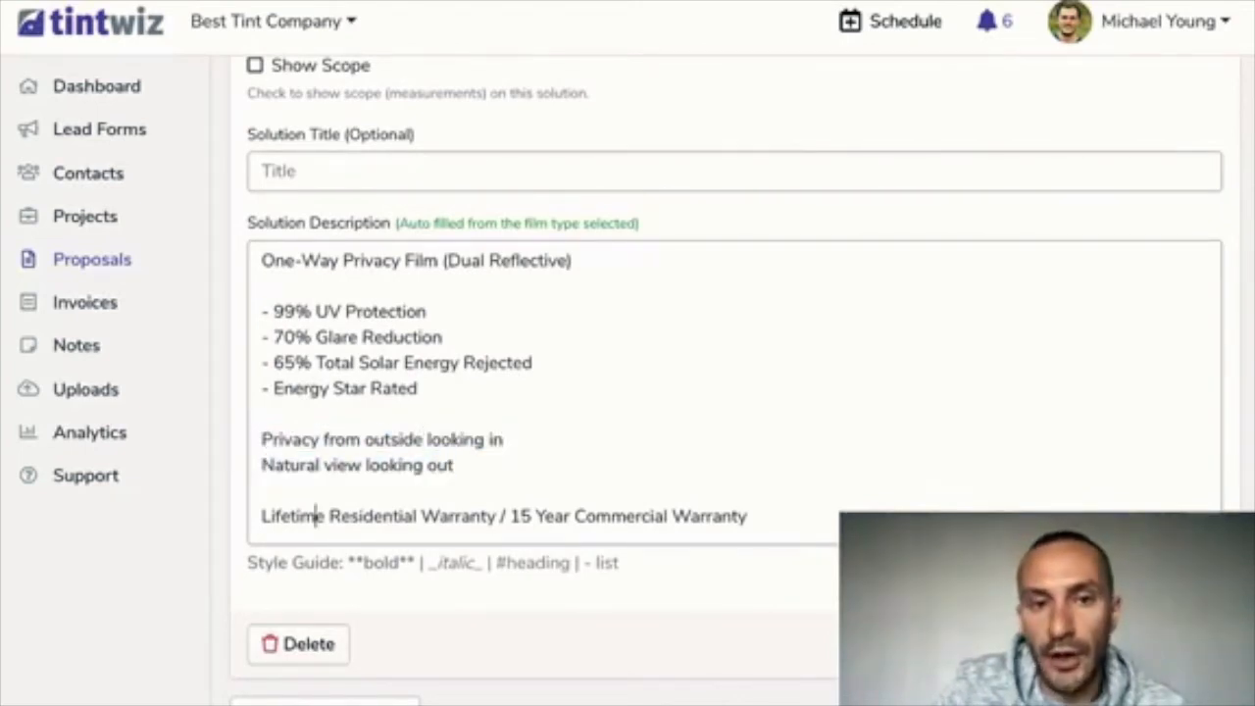
scroll(733, 392, "up", 1)
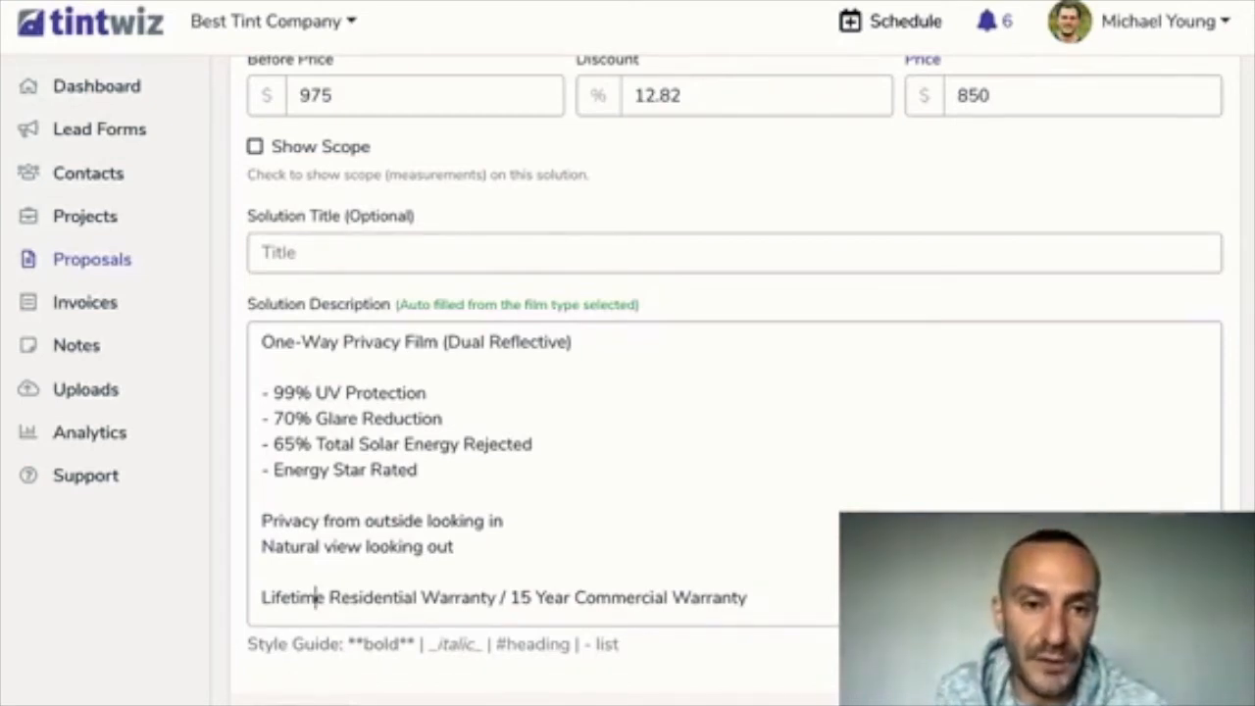
left_click_drag(576, 342, 259, 342)
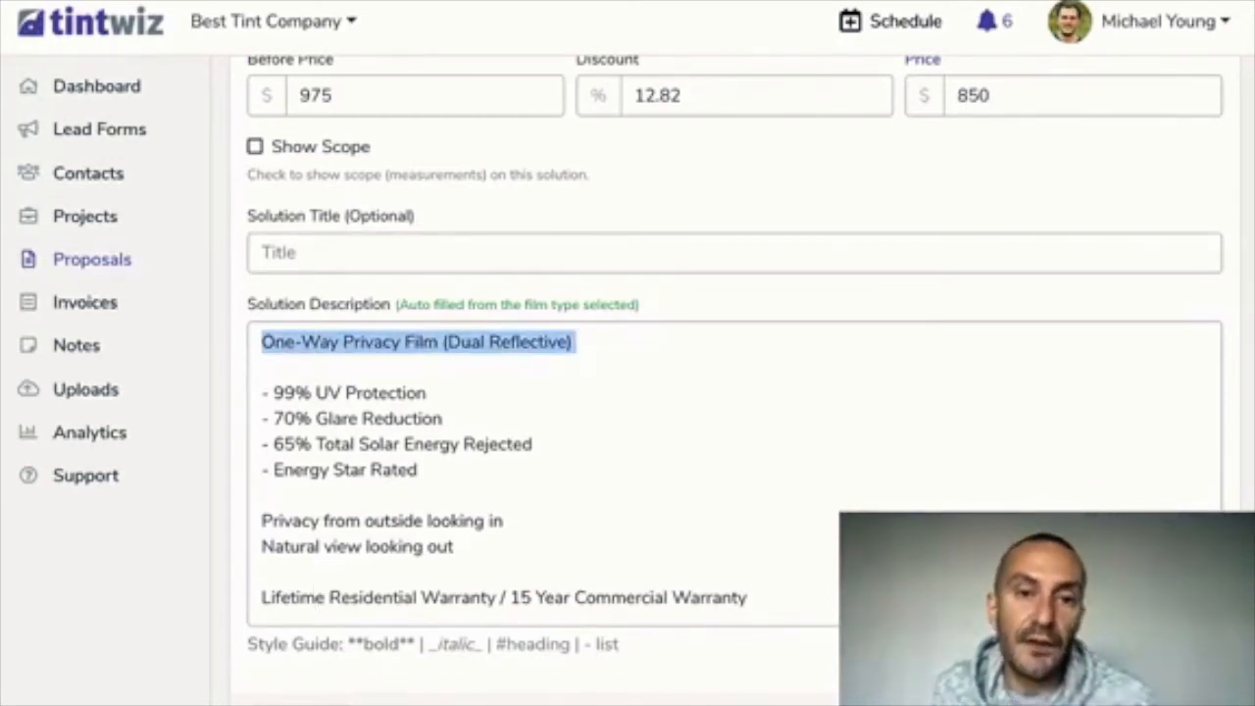
left_click(430, 393)
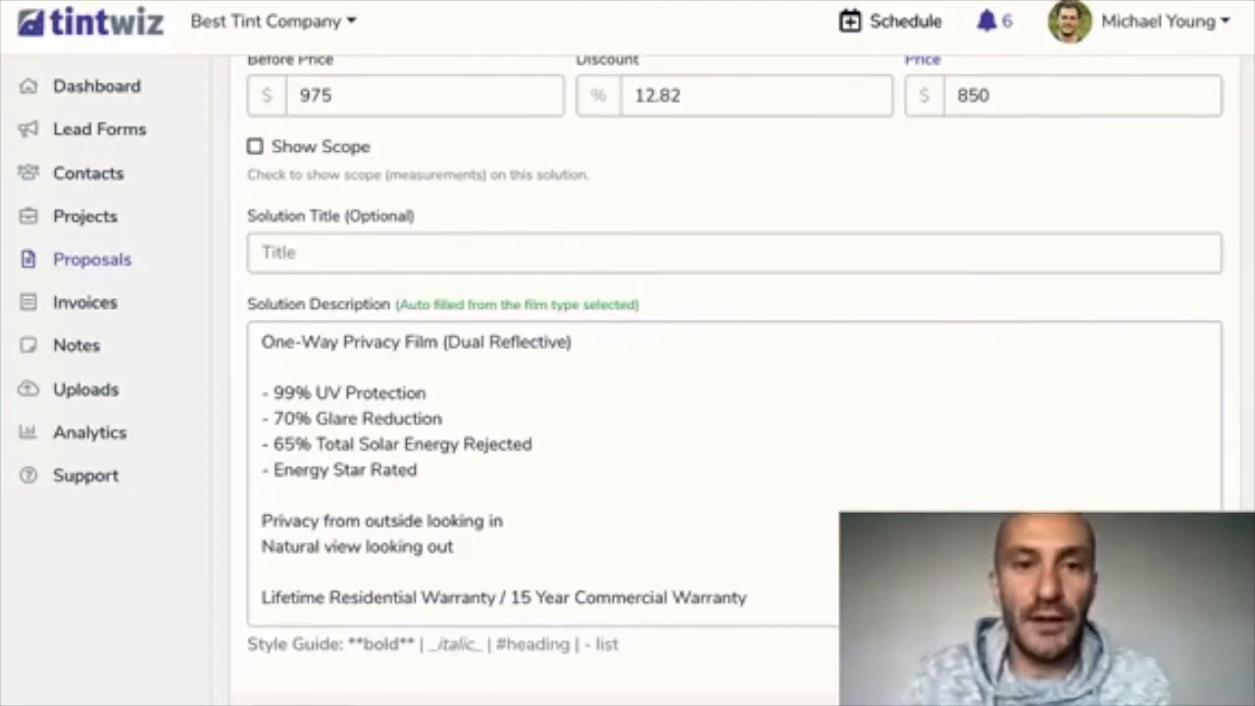
Save Solution #1, Fusion 28 at $850.00 down from $975.00
scroll(735, 381, "down", 2)
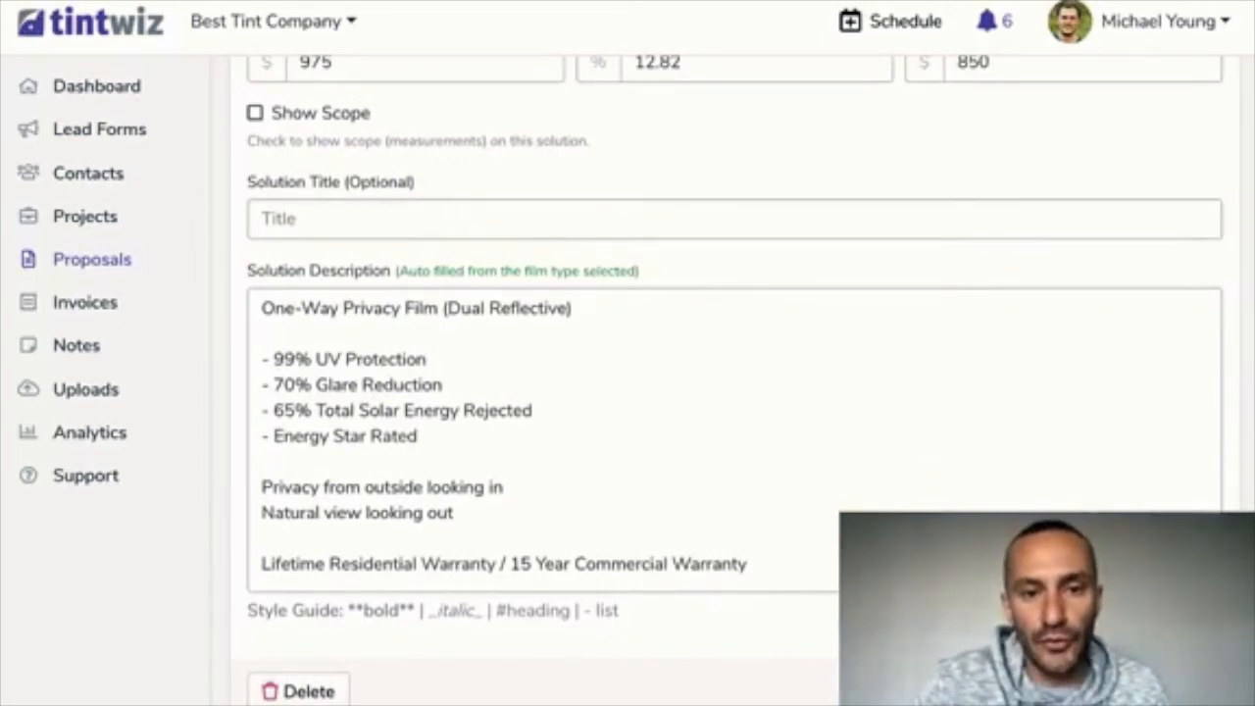
scroll(735, 382, "down", 1)
scroll(735, 382, "up", 3)
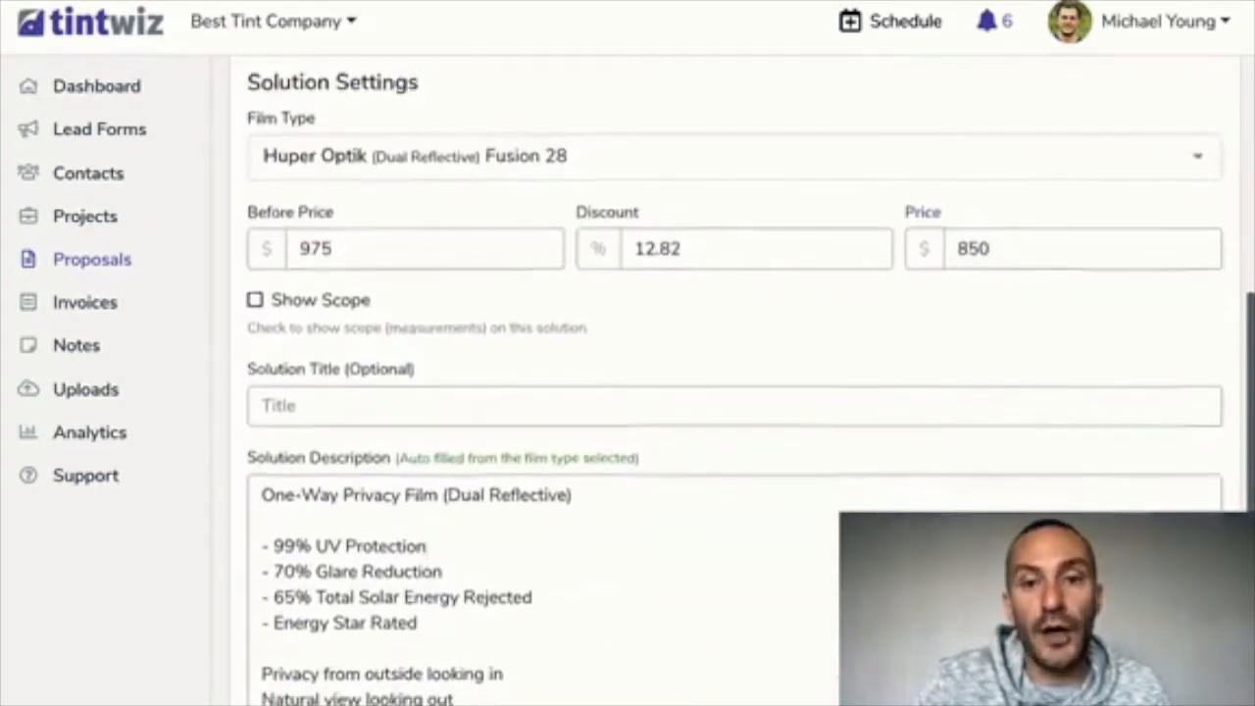
scroll(735, 383, "down", 4)
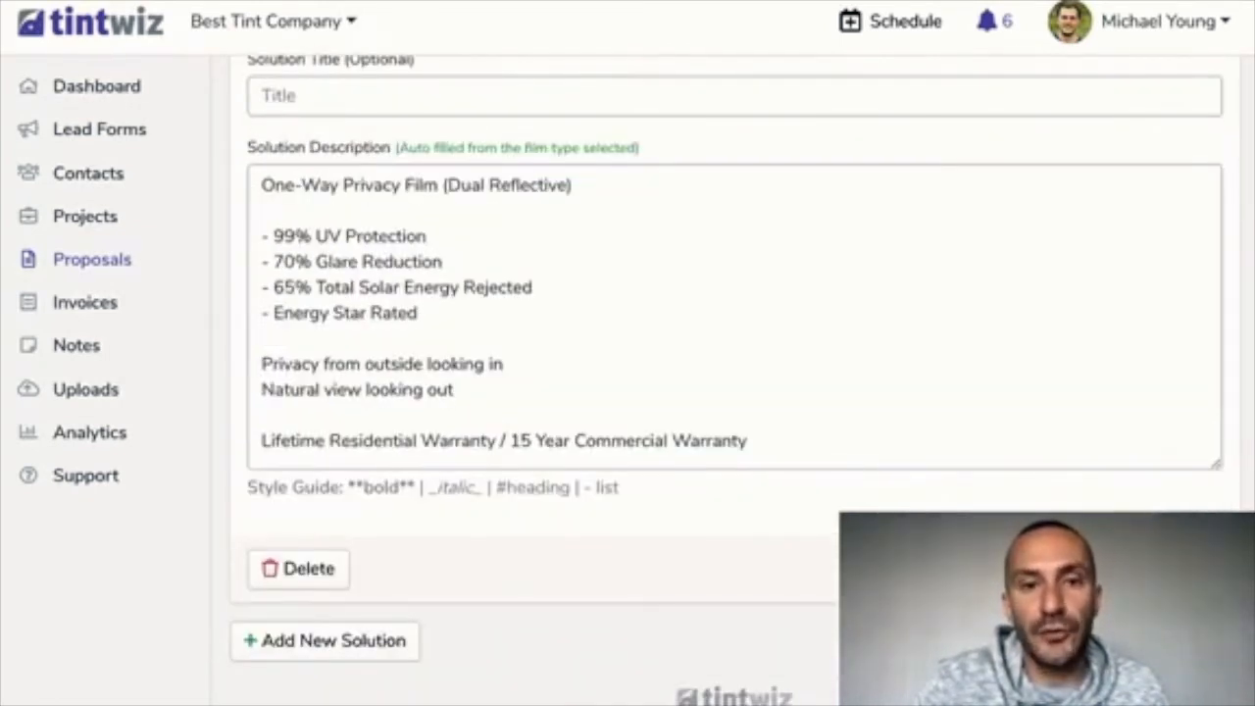
left_click(1142, 568)
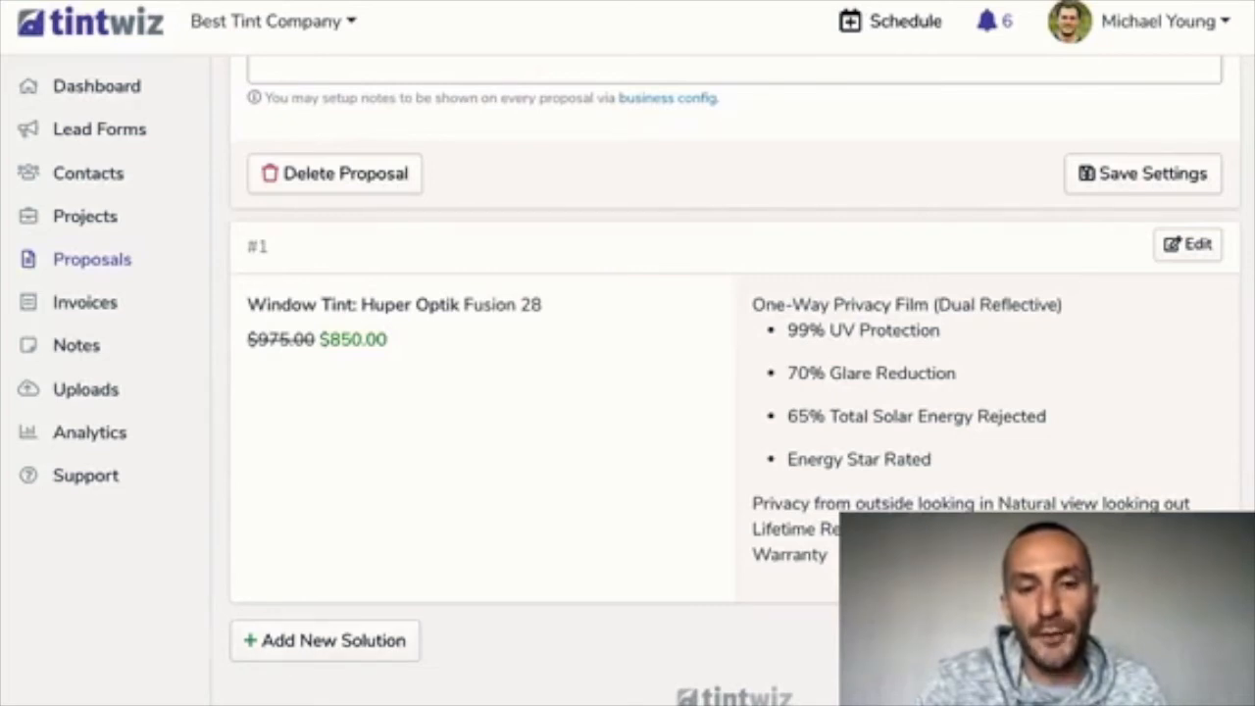
Add a second solution using Huper Optik Ceramic 40 film
left_click(326, 640)
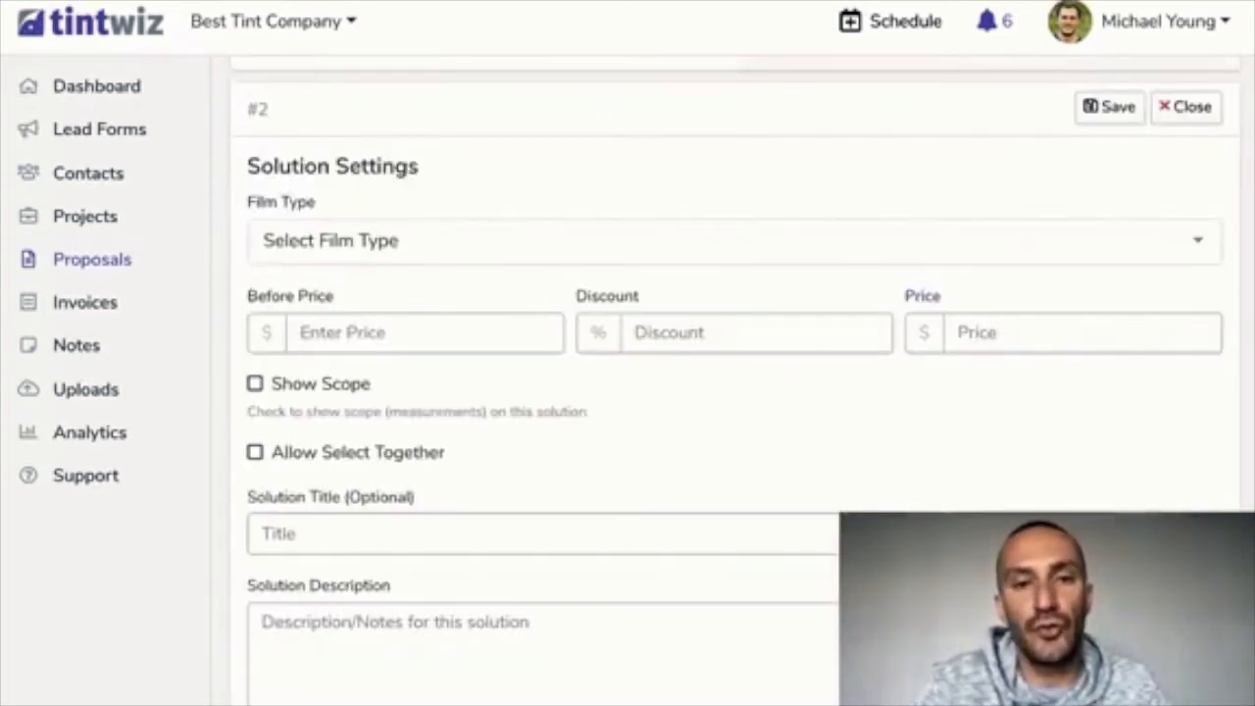
left_click(263, 240)
type("Huper optik Ceramic 40")
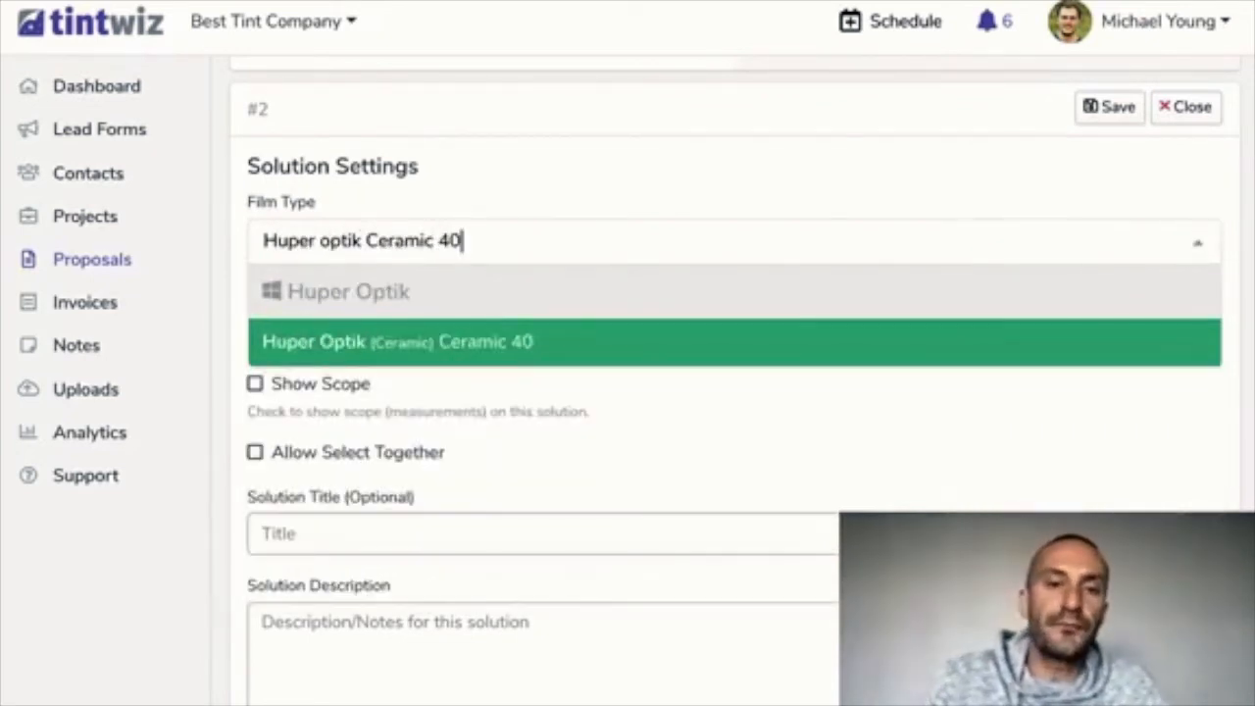
key("Return")
scroll(735, 392, "down", 3)
scroll(734, 431, "down", 1)
scroll(734, 431, "up", 1)
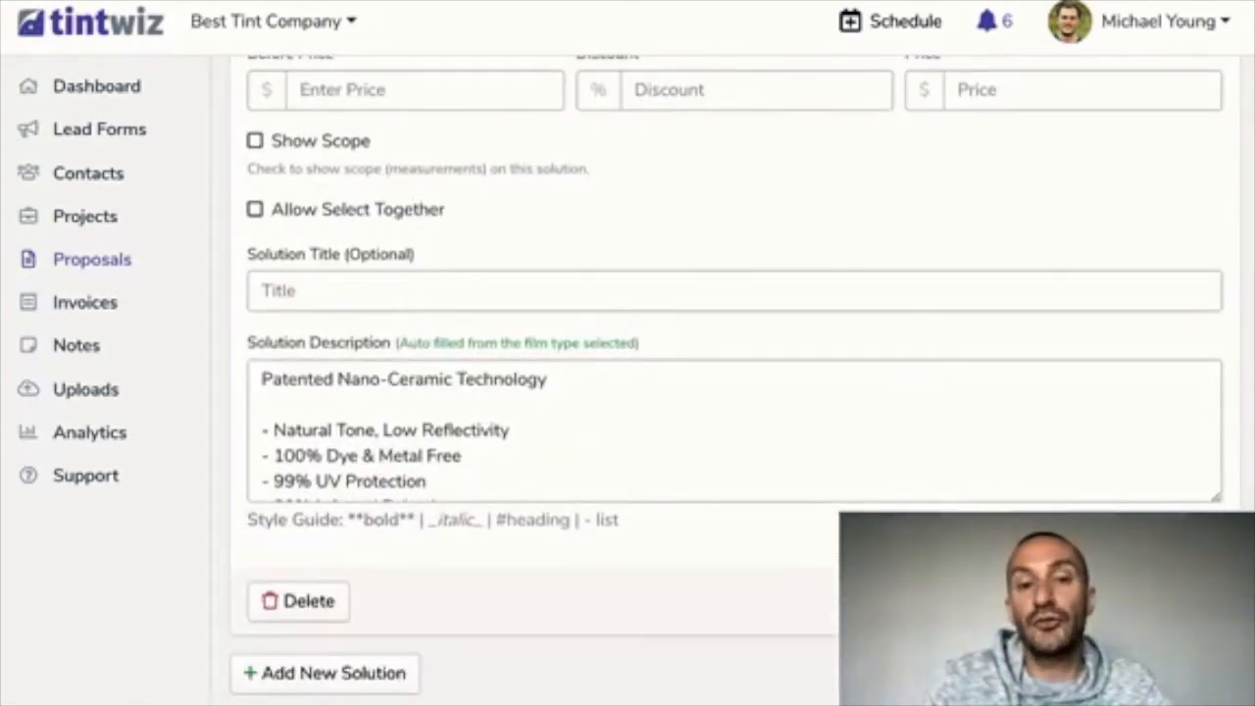
scroll(733, 431, "down", 3)
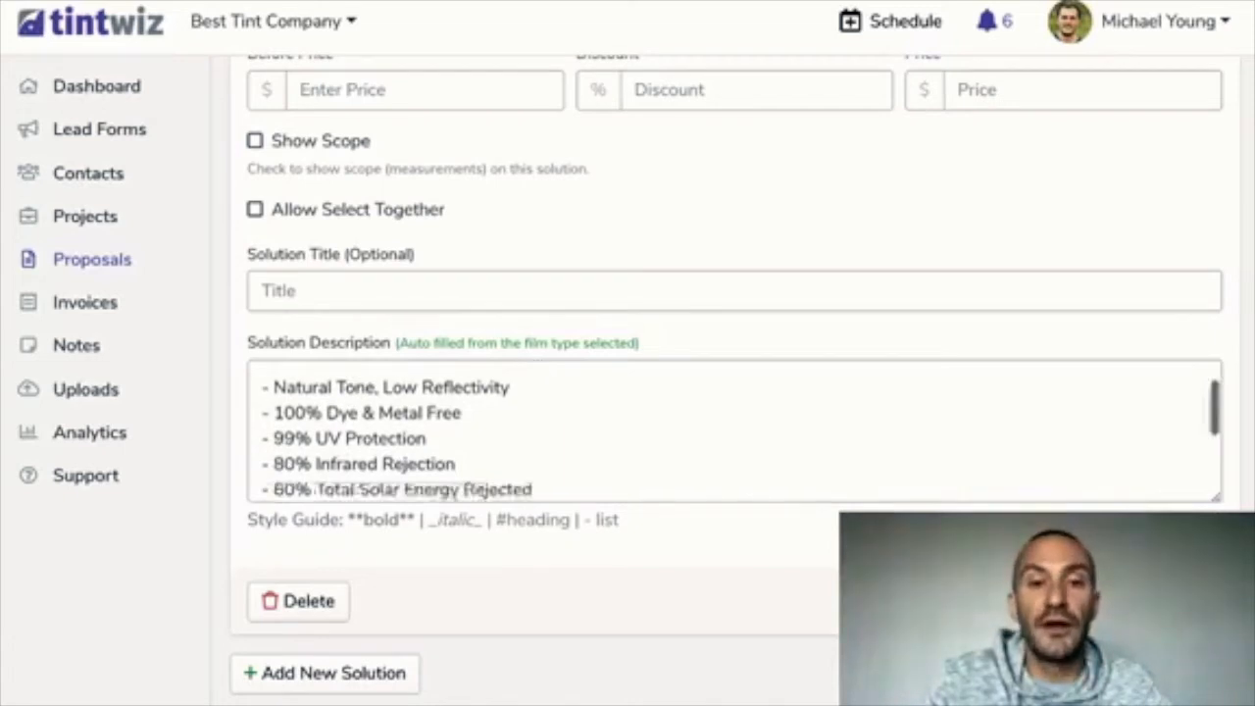
scroll(734, 431, "up", 1)
scroll(733, 431, "down", 1)
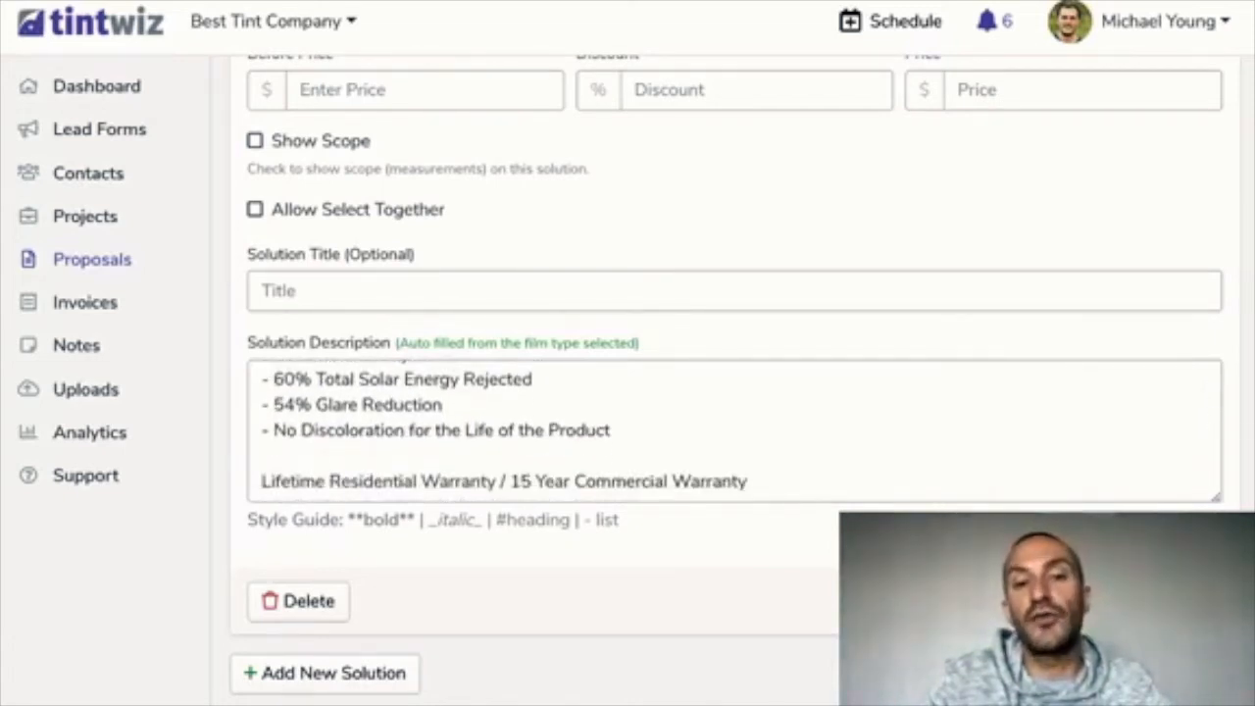
scroll(733, 431, "up", 3)
scroll(734, 431, "up", 3)
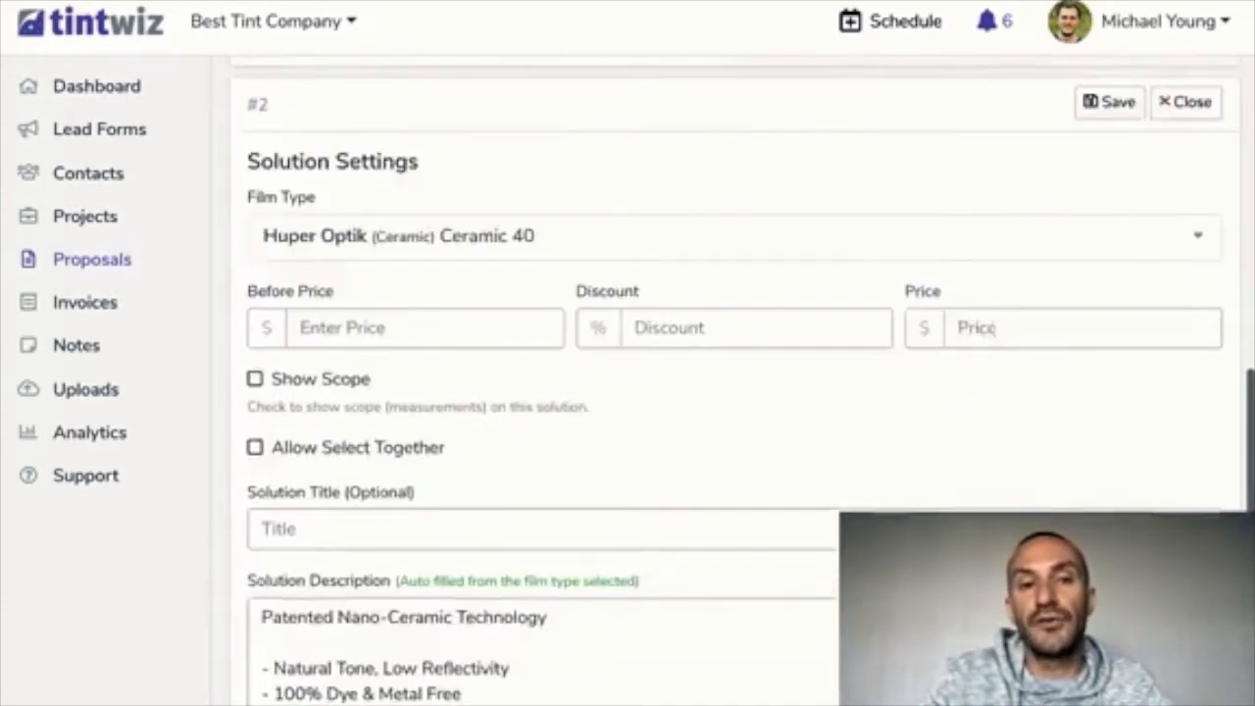
scroll(733, 431, "down", 3)
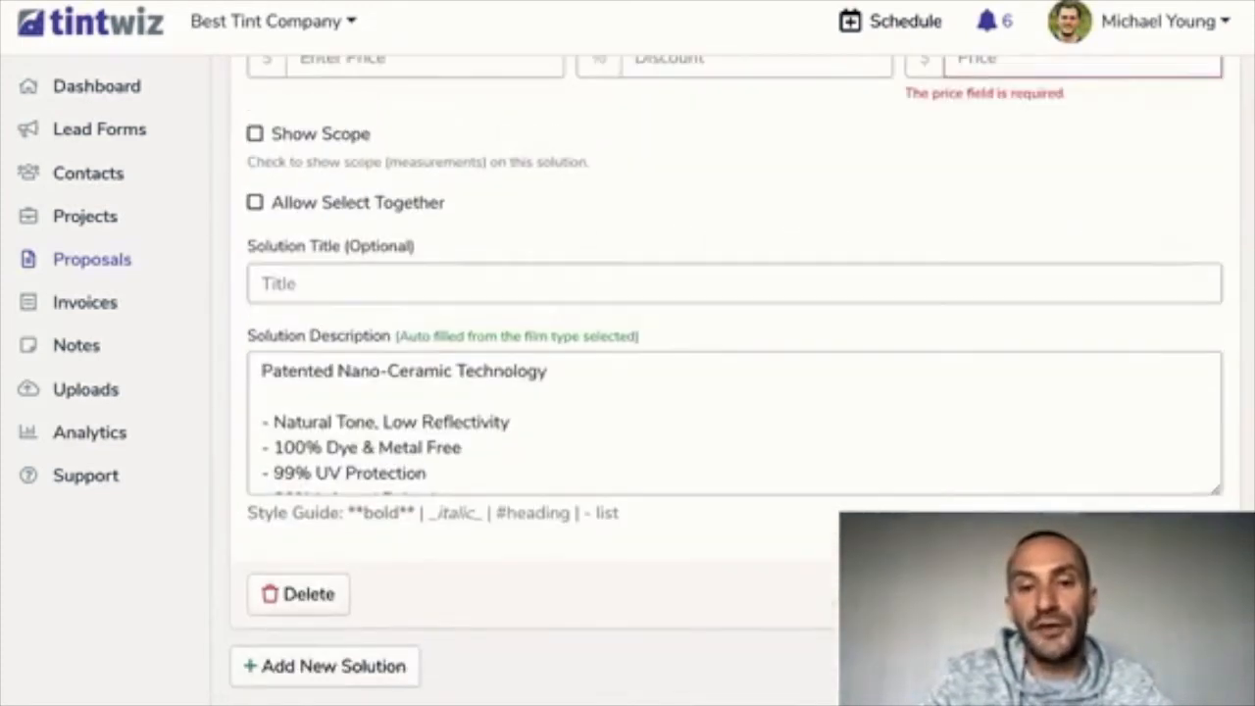
scroll(733, 431, "up", 2)
Give the Ceramic 40 solution a price of 1,150 and before price of 1,400
left_click(1082, 241)
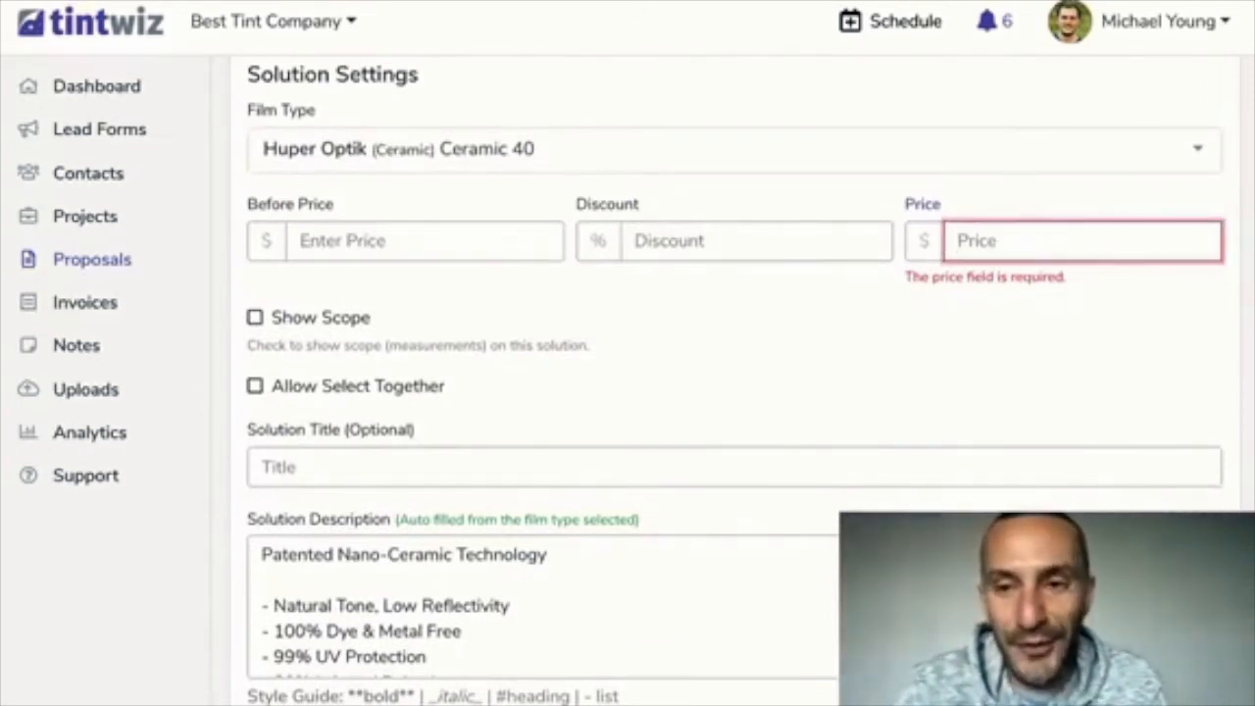
type("1,150")
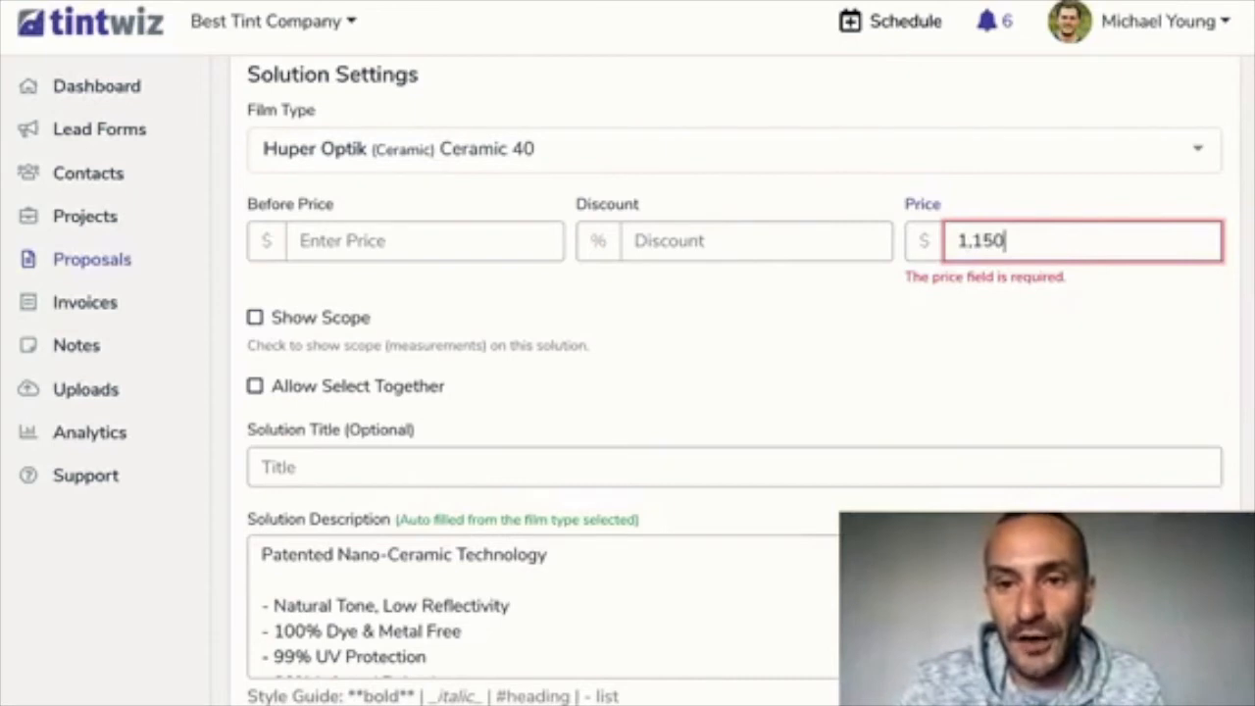
left_click(426, 242)
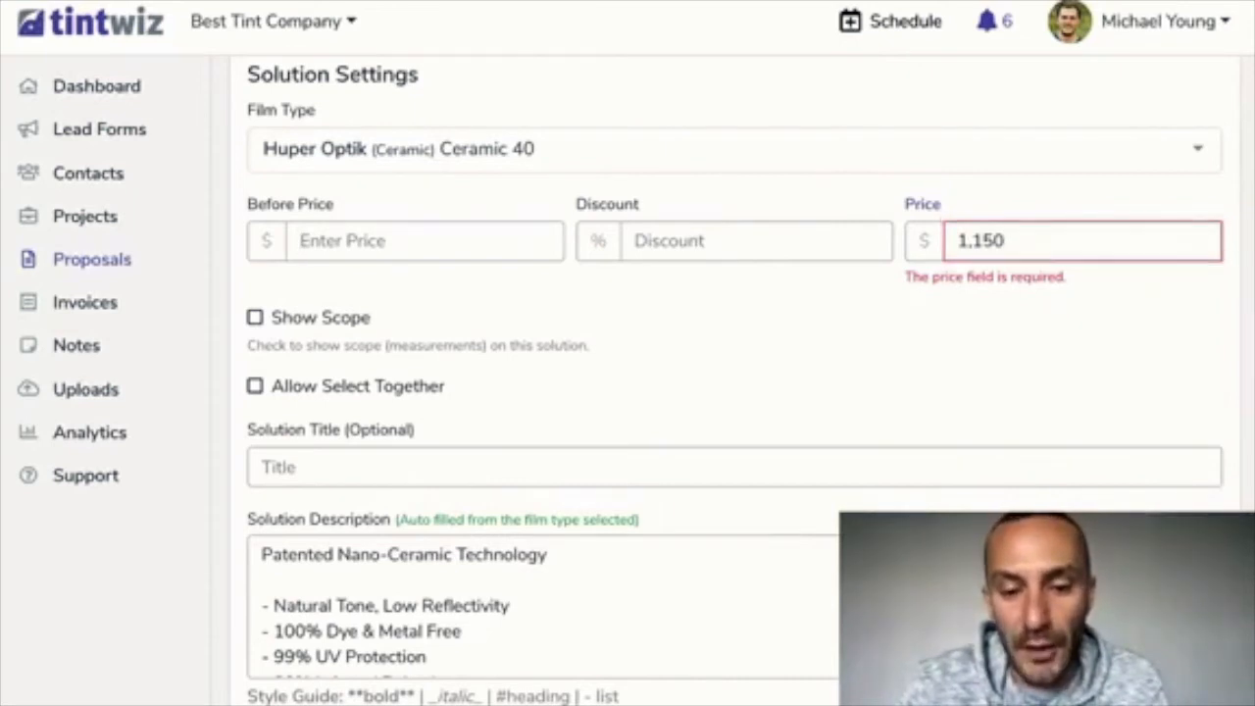
type("1,400")
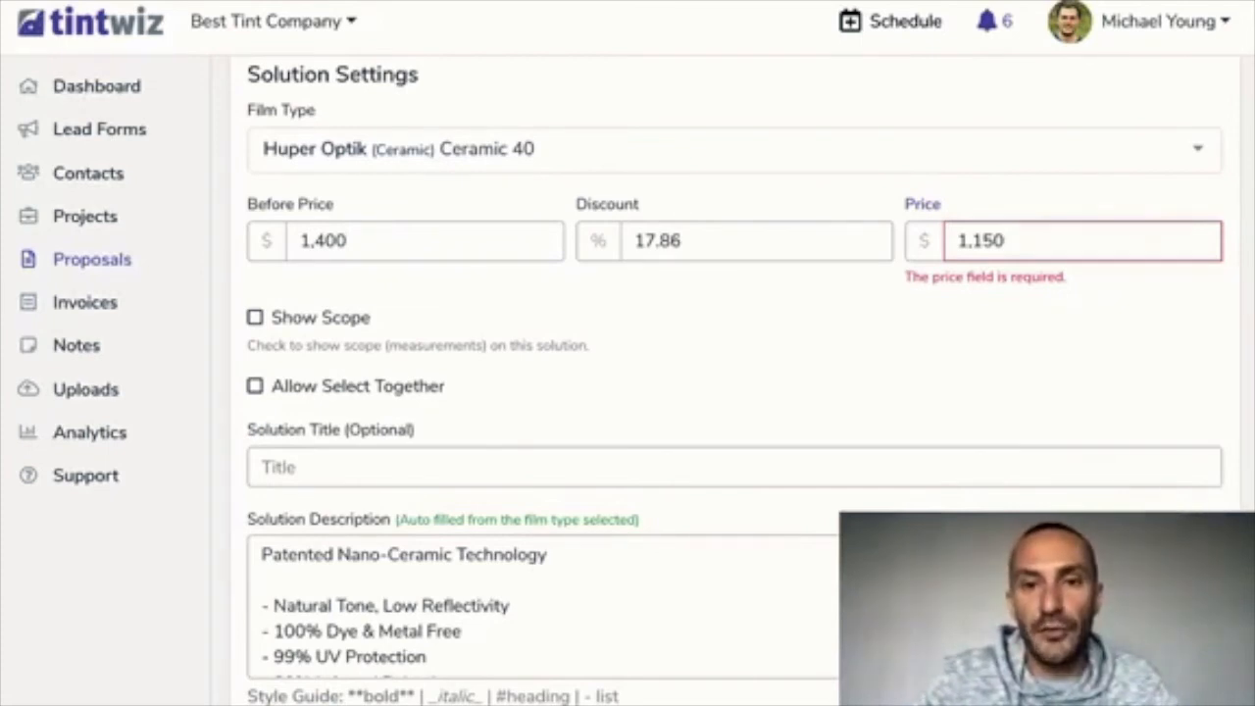
scroll(725, 392, "down", 2)
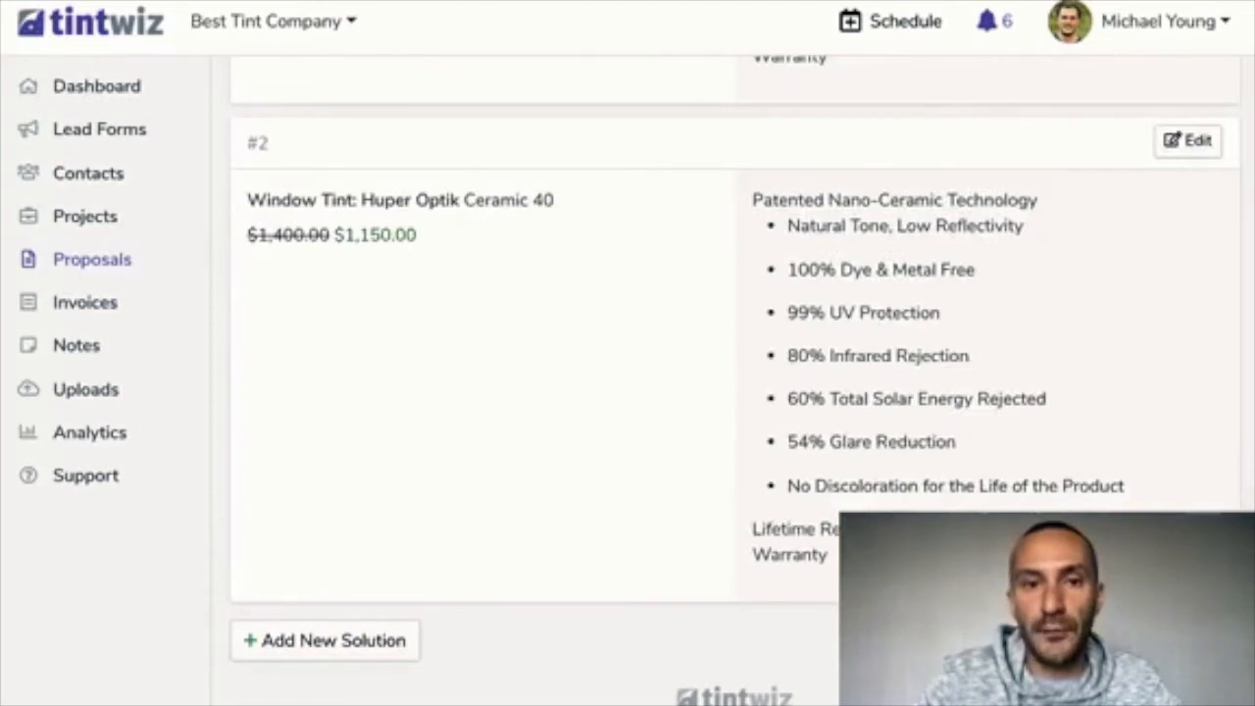
scroll(725, 392, "up", 4)
scroll(725, 392, "up", 1)
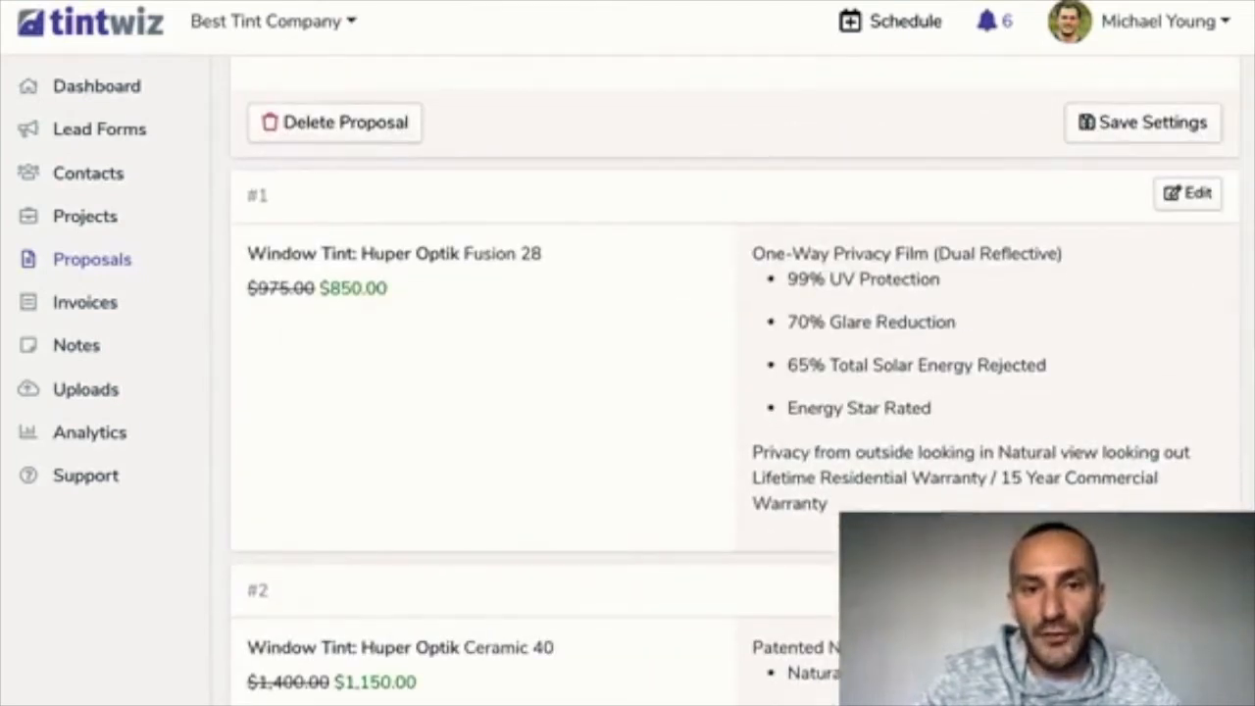
scroll(725, 392, "down", 3)
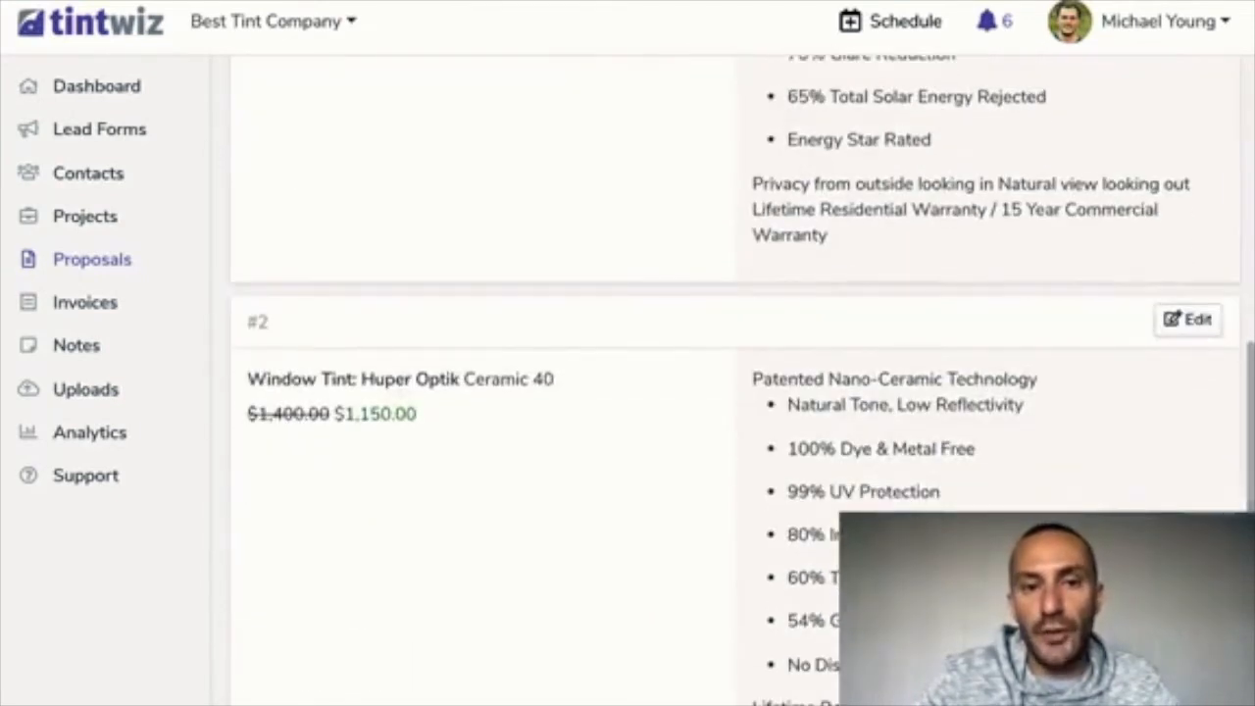
scroll(725, 392, "up", 2)
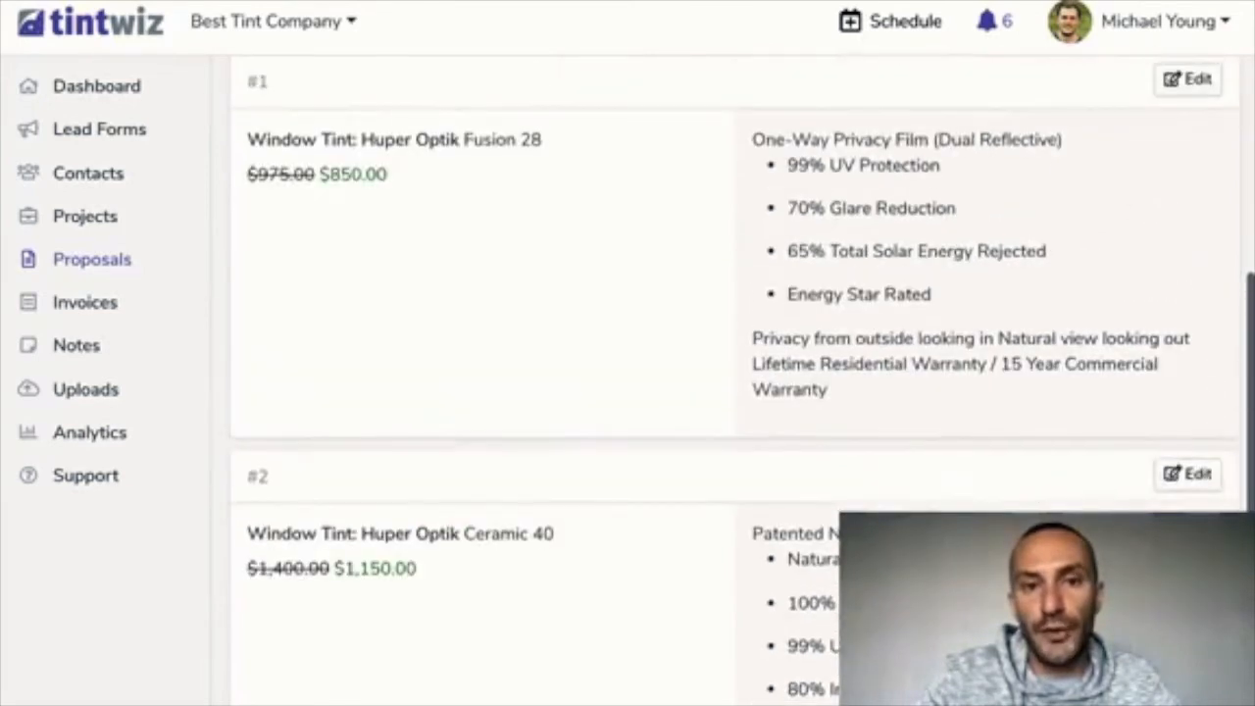
scroll(725, 392, "down", 4)
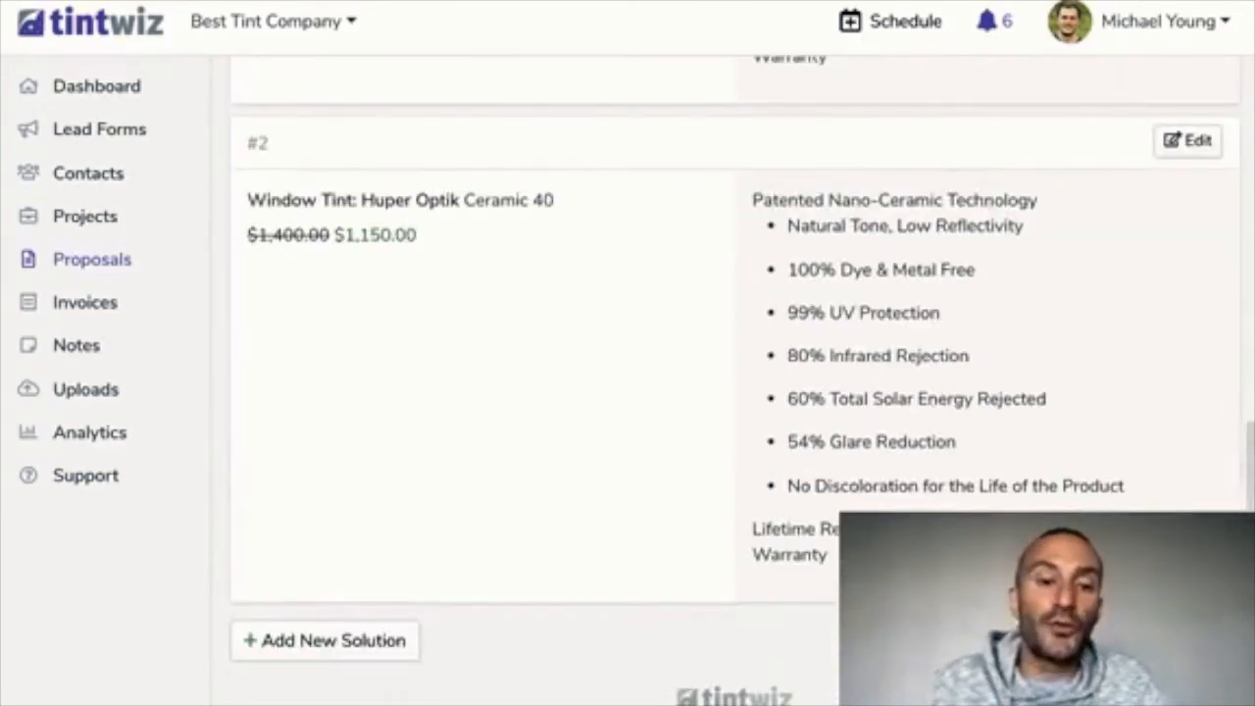
Add a third solution using Huper Optik Drei 35 film
left_click(325, 640)
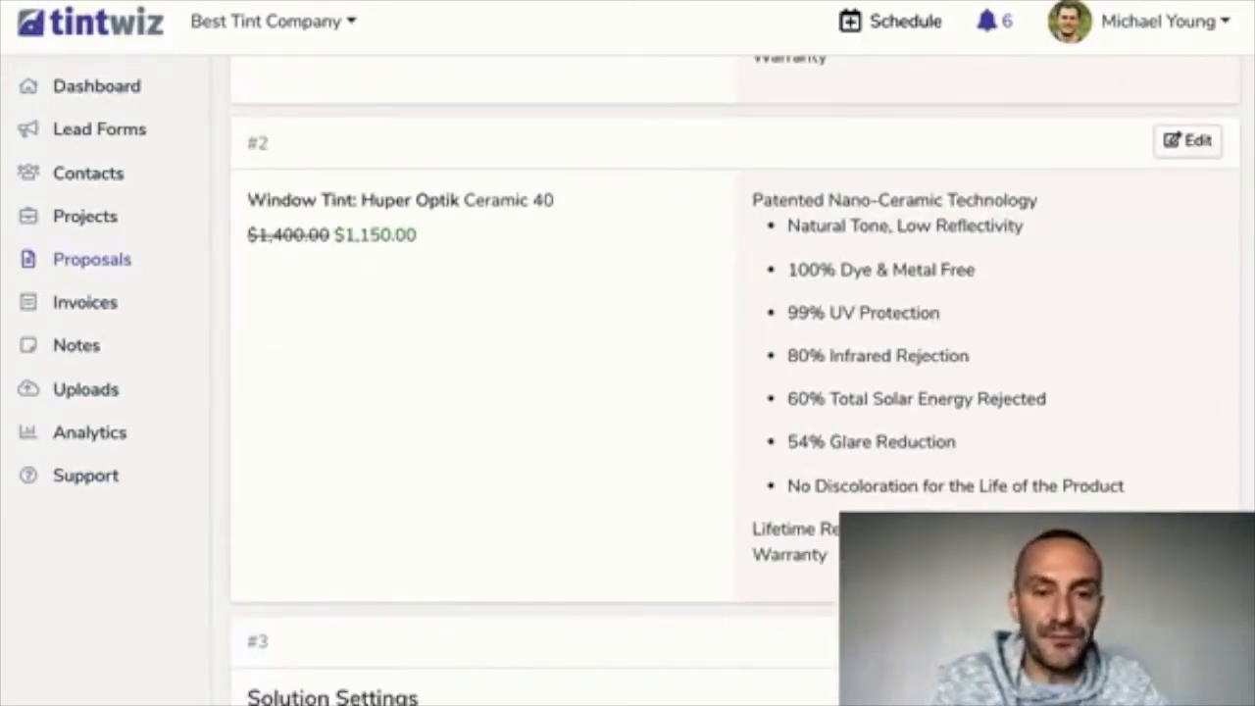
scroll(726, 392, "down", 4)
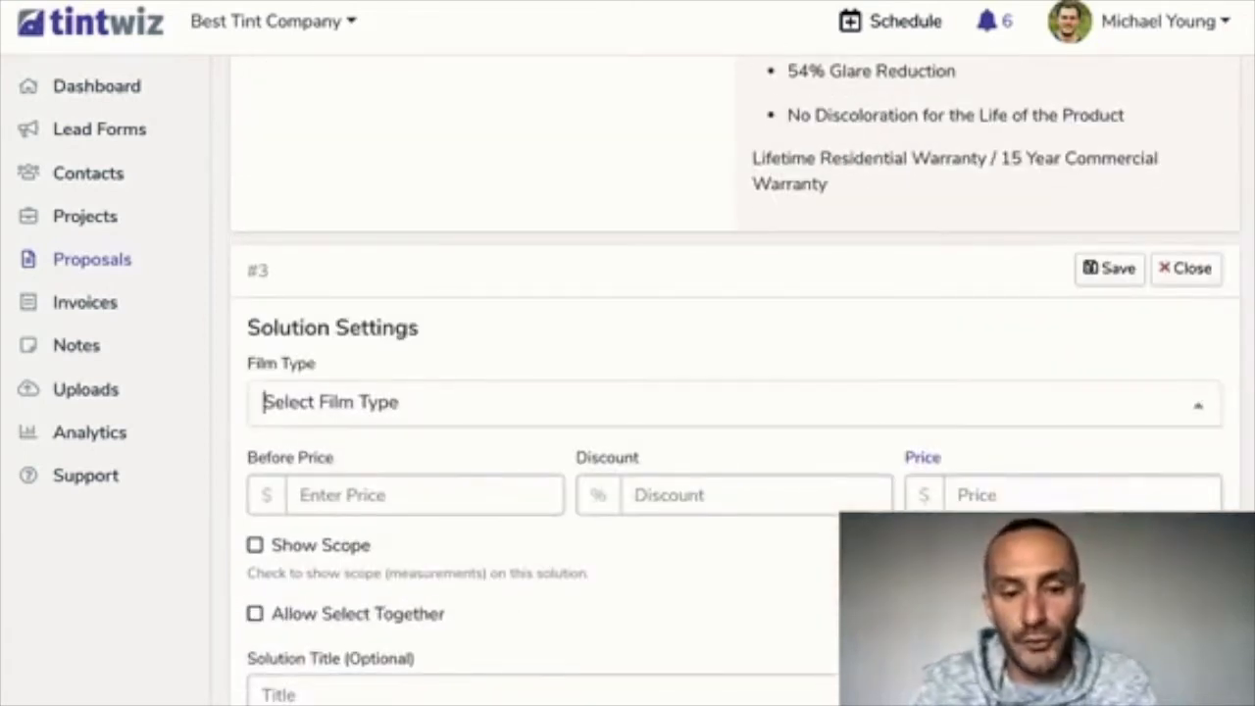
left_click(264, 400)
type("drei")
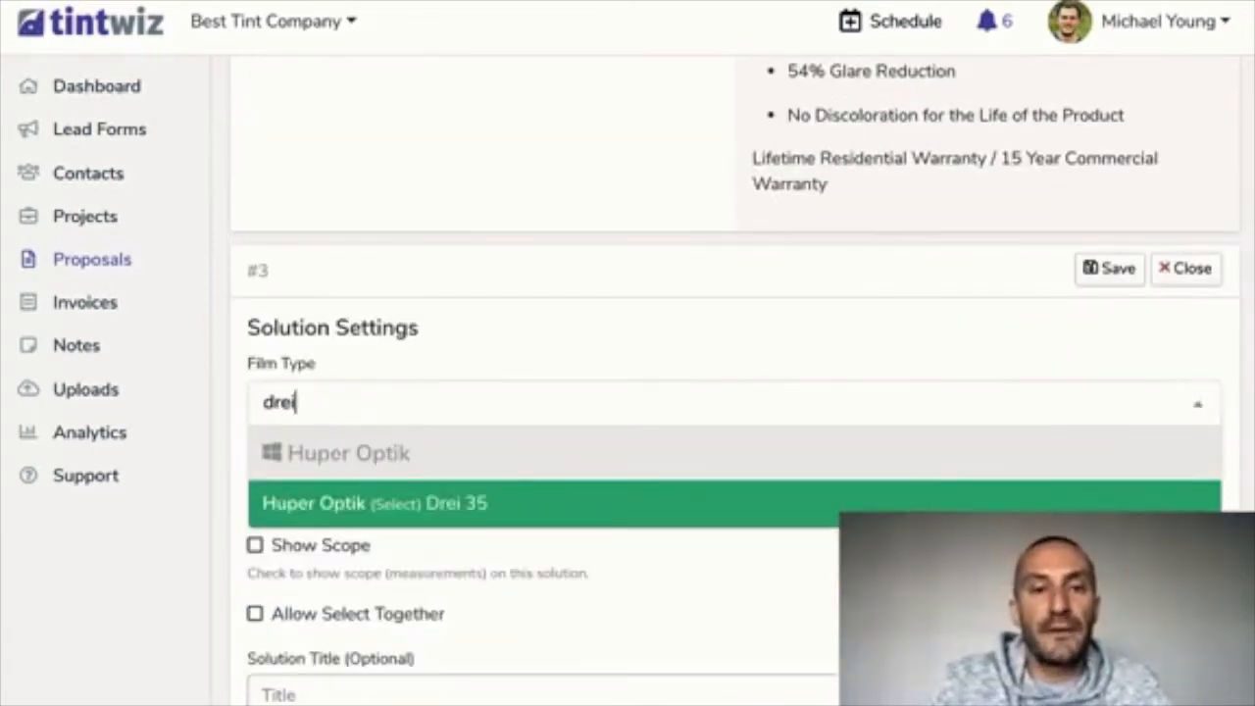
key("Return")
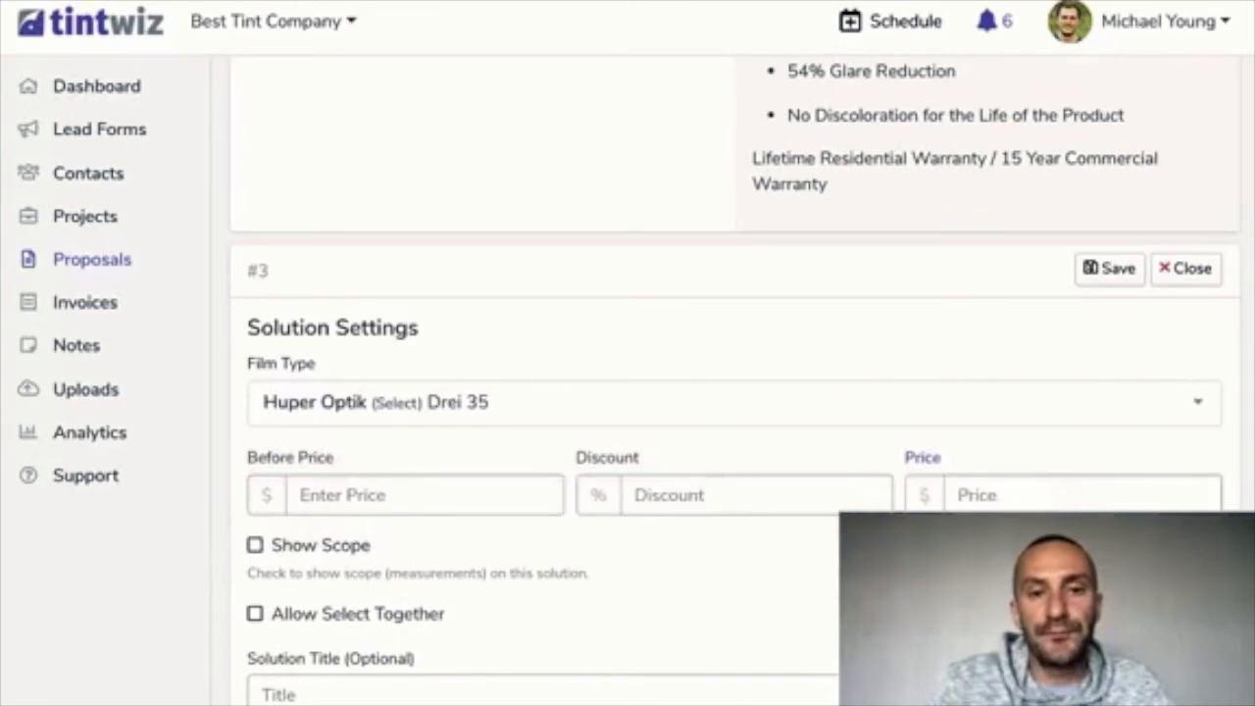
Enter a price of 1550 and a before price of 1800 for Drei 35
scroll(725, 392, "down", 1)
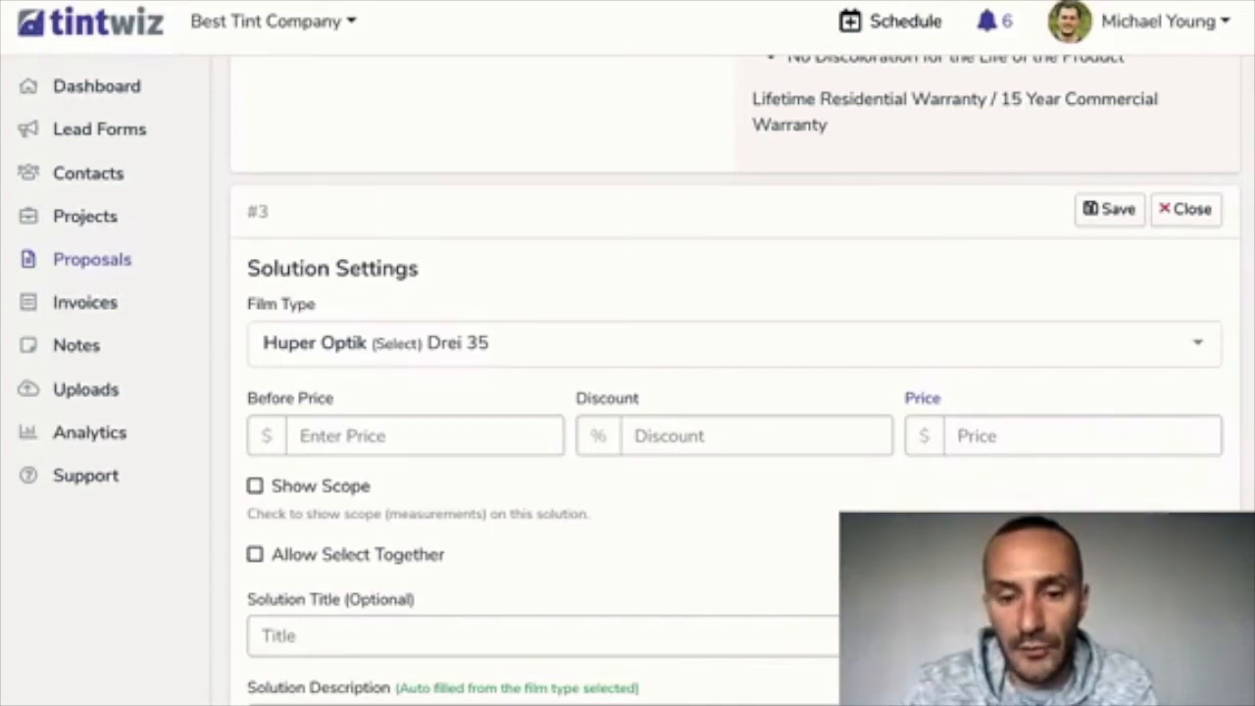
type("1550")
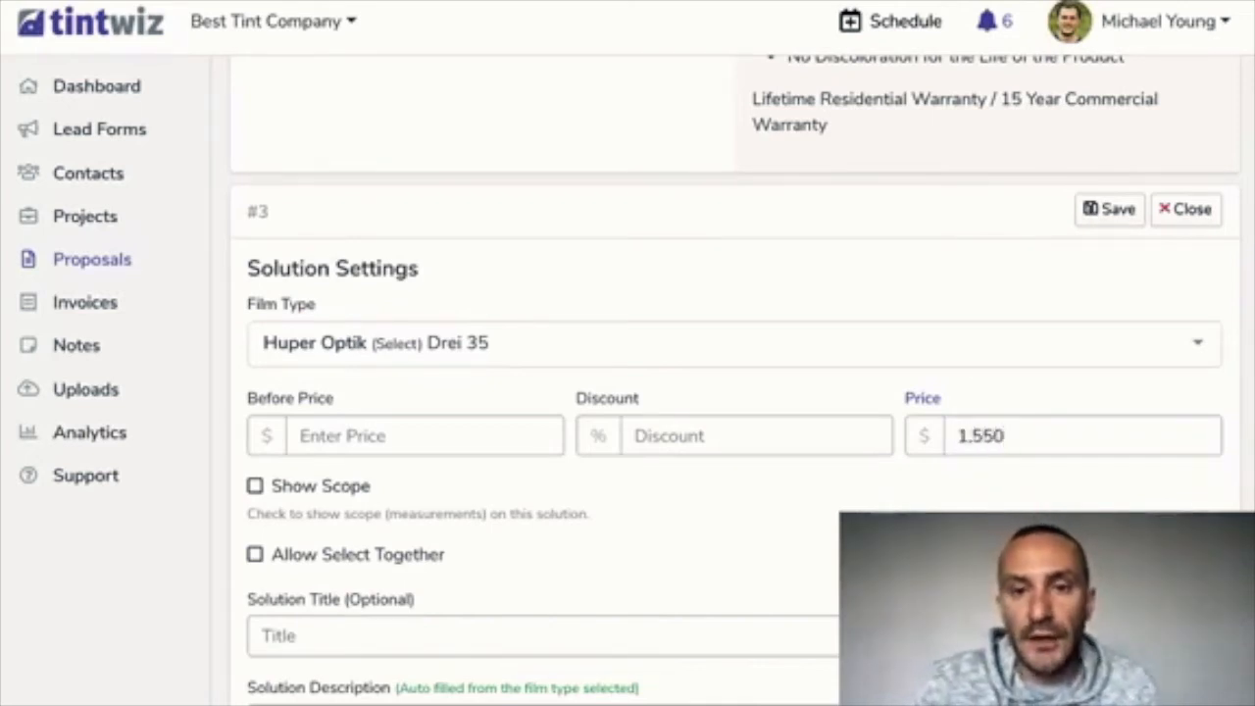
left_click(392, 436)
type("1800")
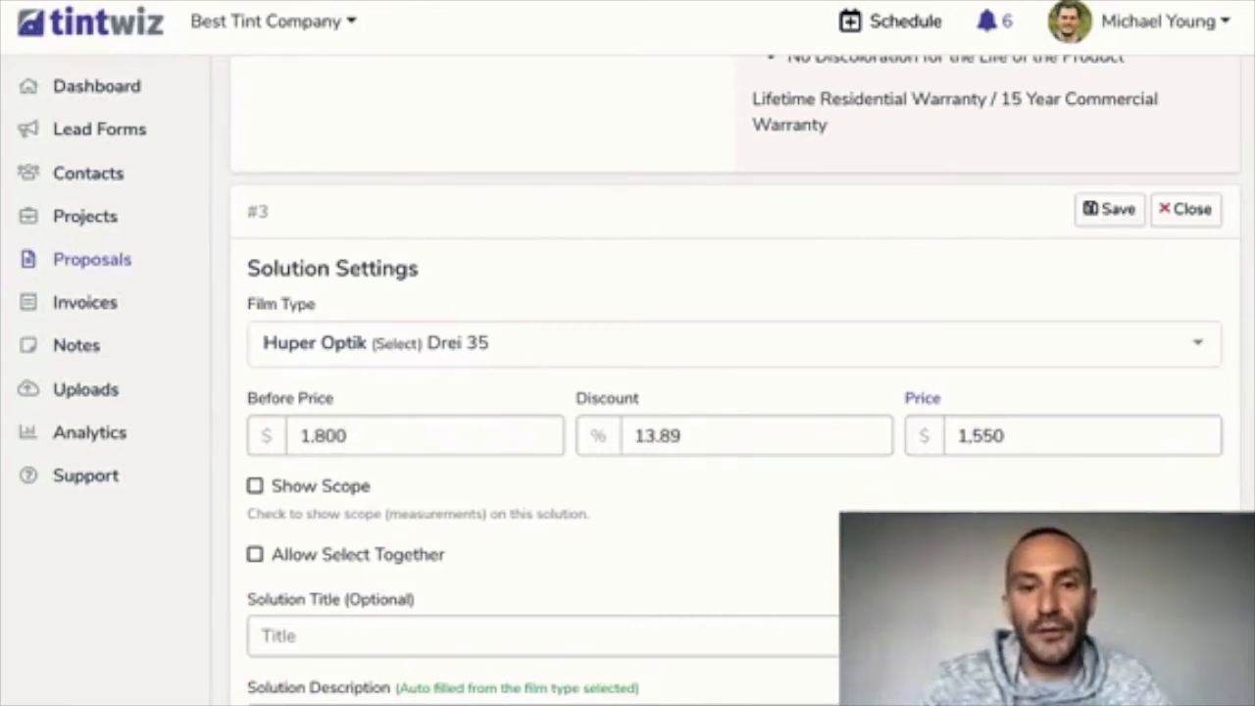
scroll(735, 392, "down", 1)
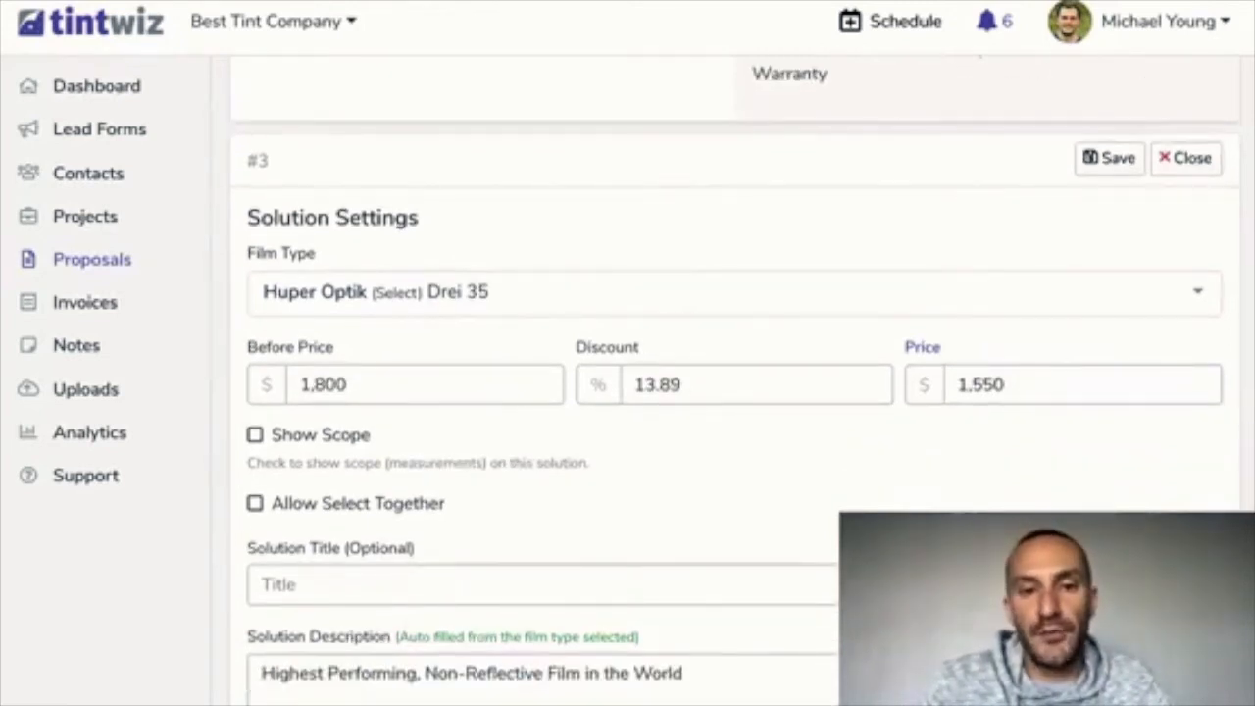
scroll(735, 392, "down", 4)
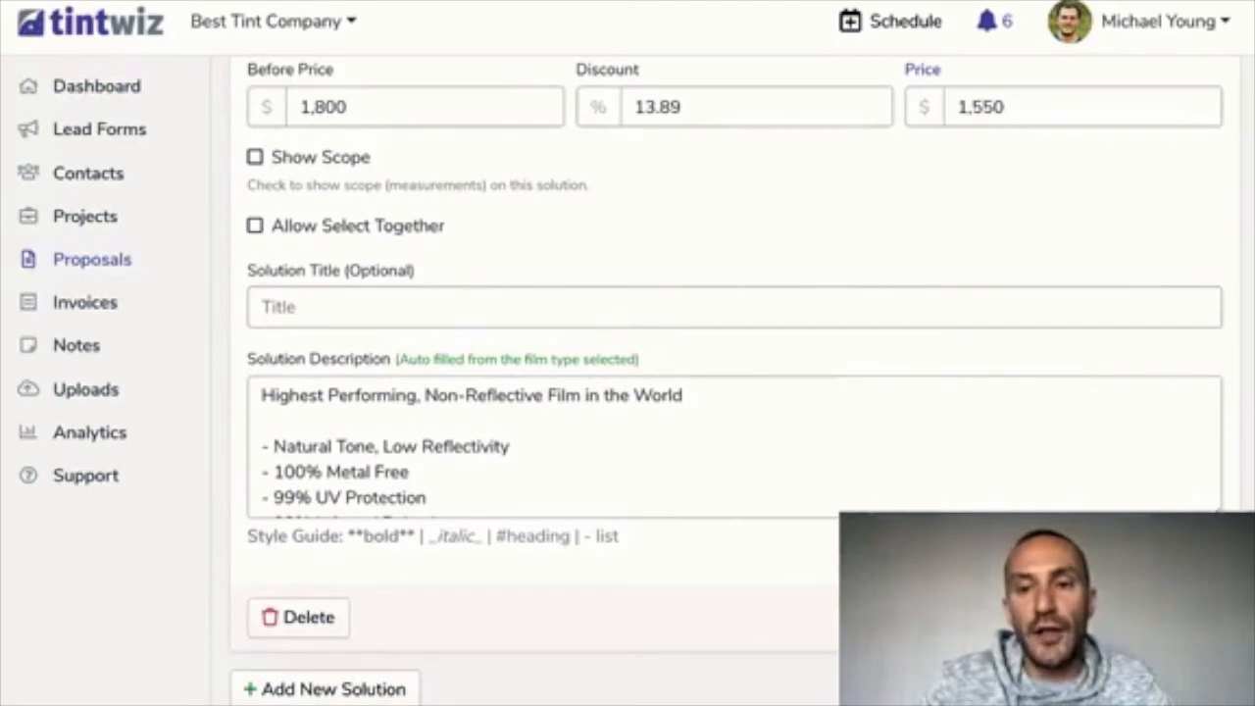
Enlarge the description box and save the Drei 35 solution
left_click_drag(1215, 511, 1215, 627)
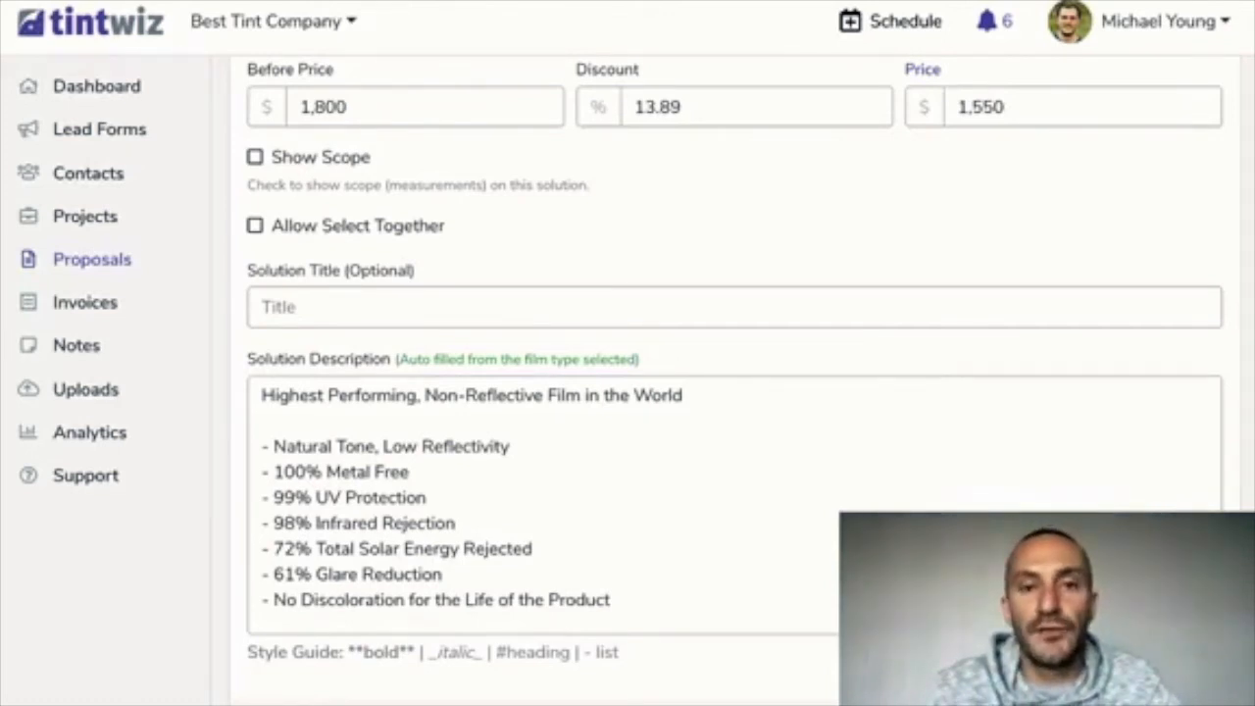
scroll(549, 500, "down", 1)
left_click(1149, 698)
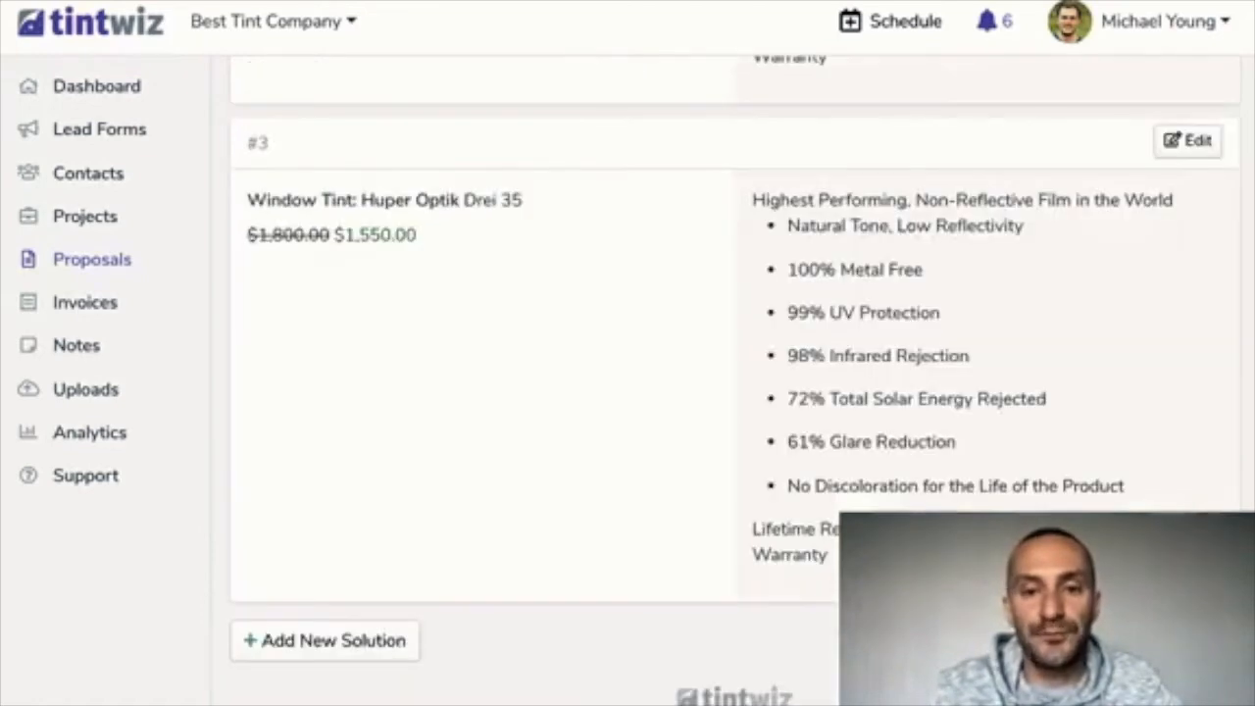
scroll(735, 392, "up", 10)
scroll(736, 294, "up", 2)
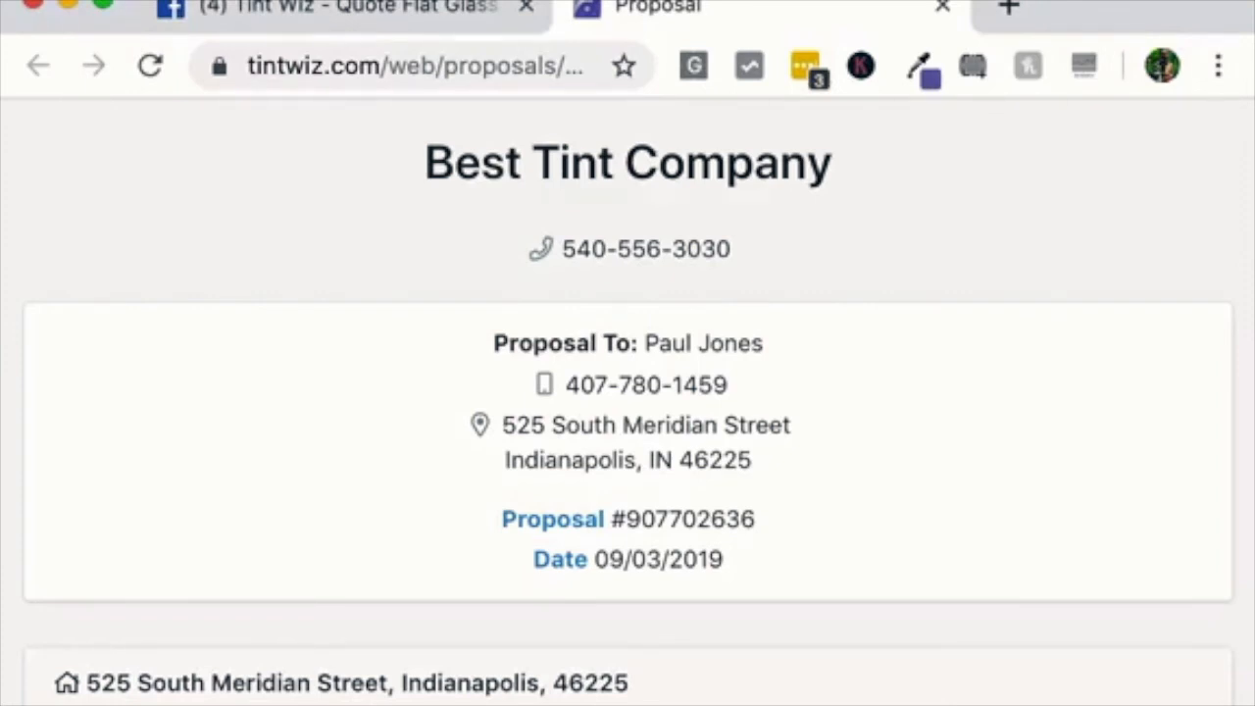
scroll(627, 392, "down", 1)
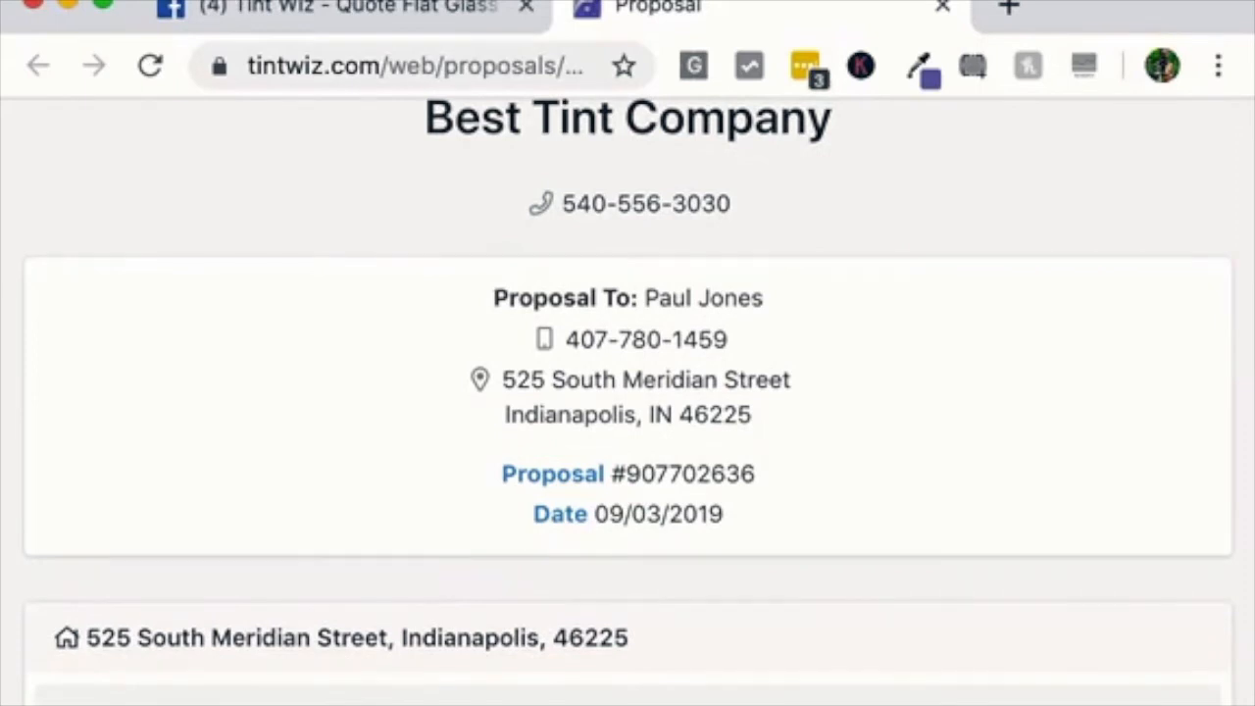
scroll(627, 392, "down", 5)
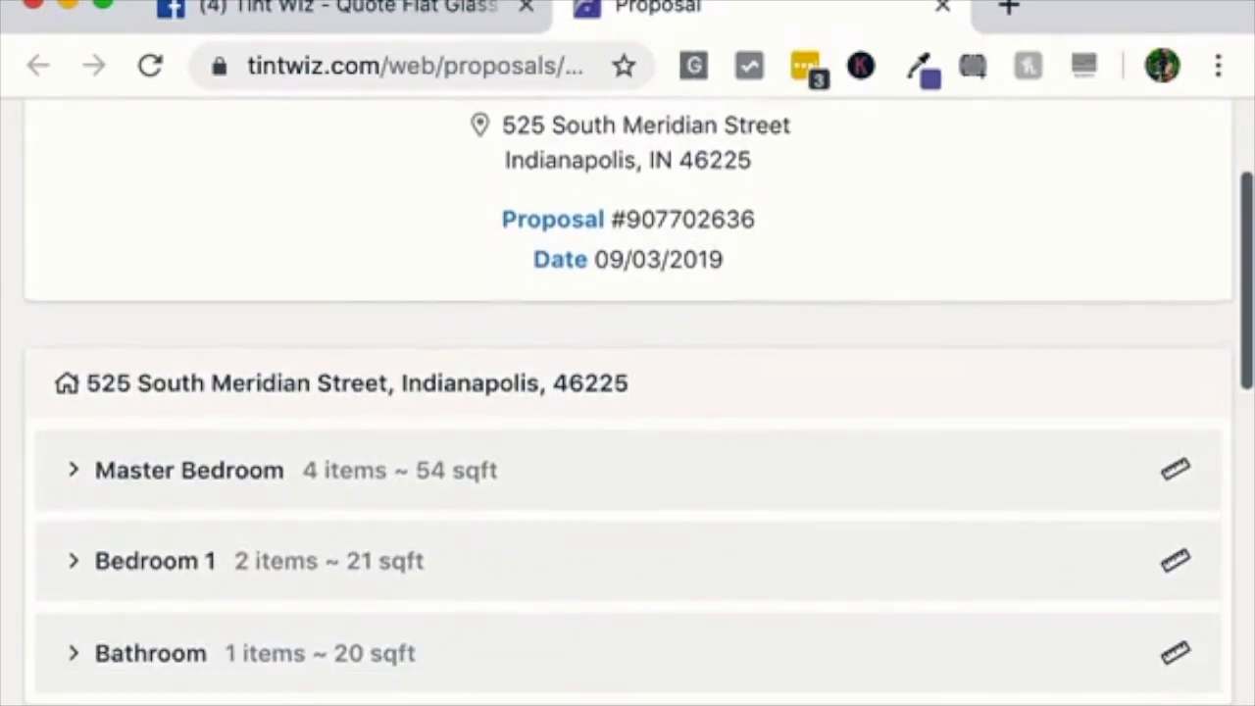
scroll(627, 392, "down", 3)
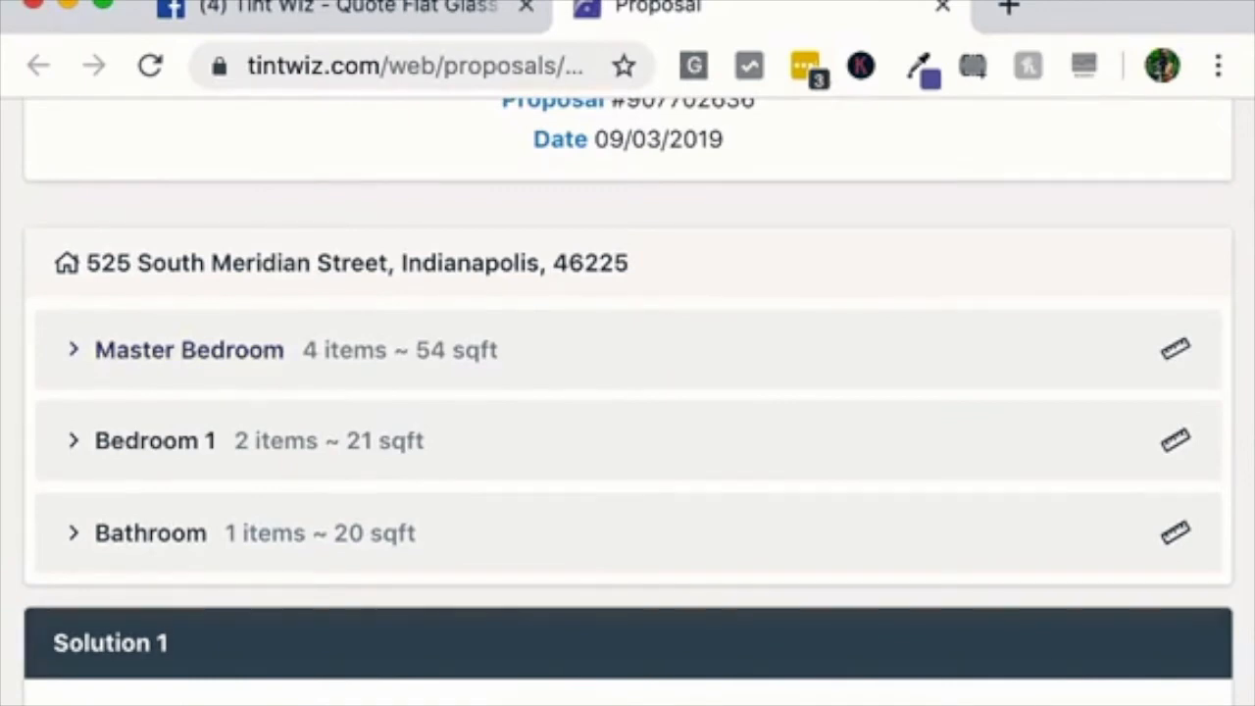
left_click(190, 350)
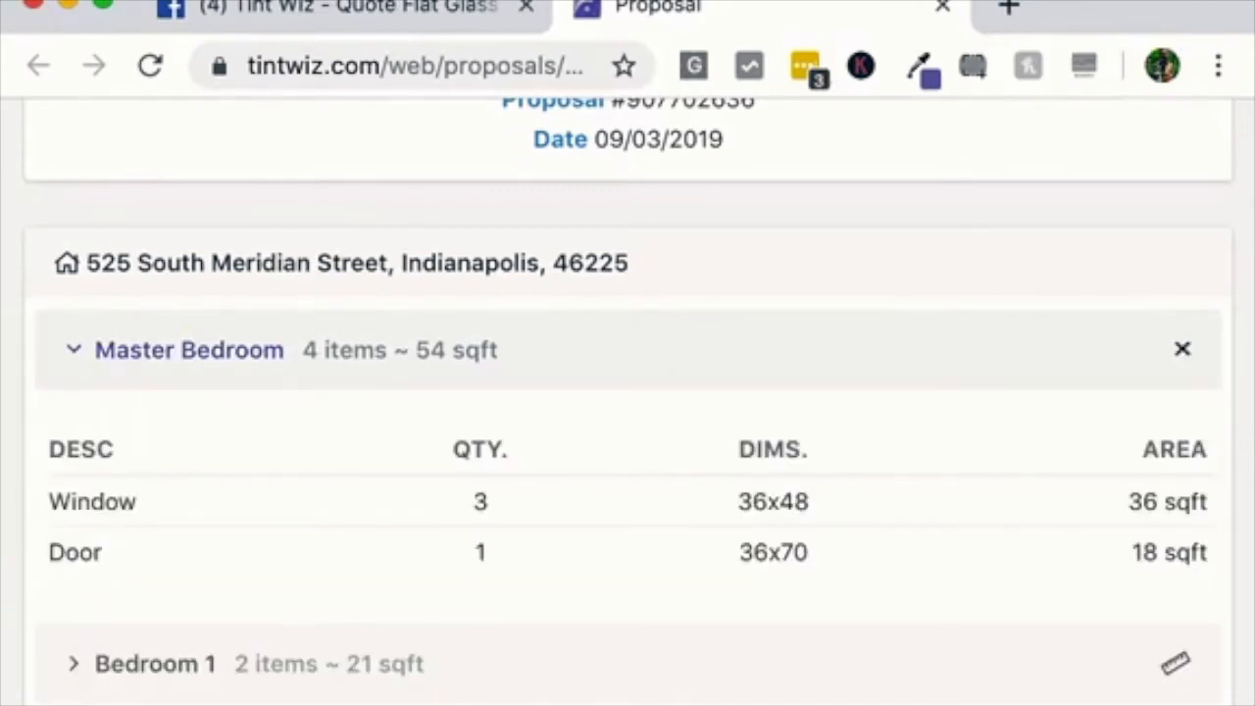
left_click(189, 350)
scroll(627, 392, "down", 3)
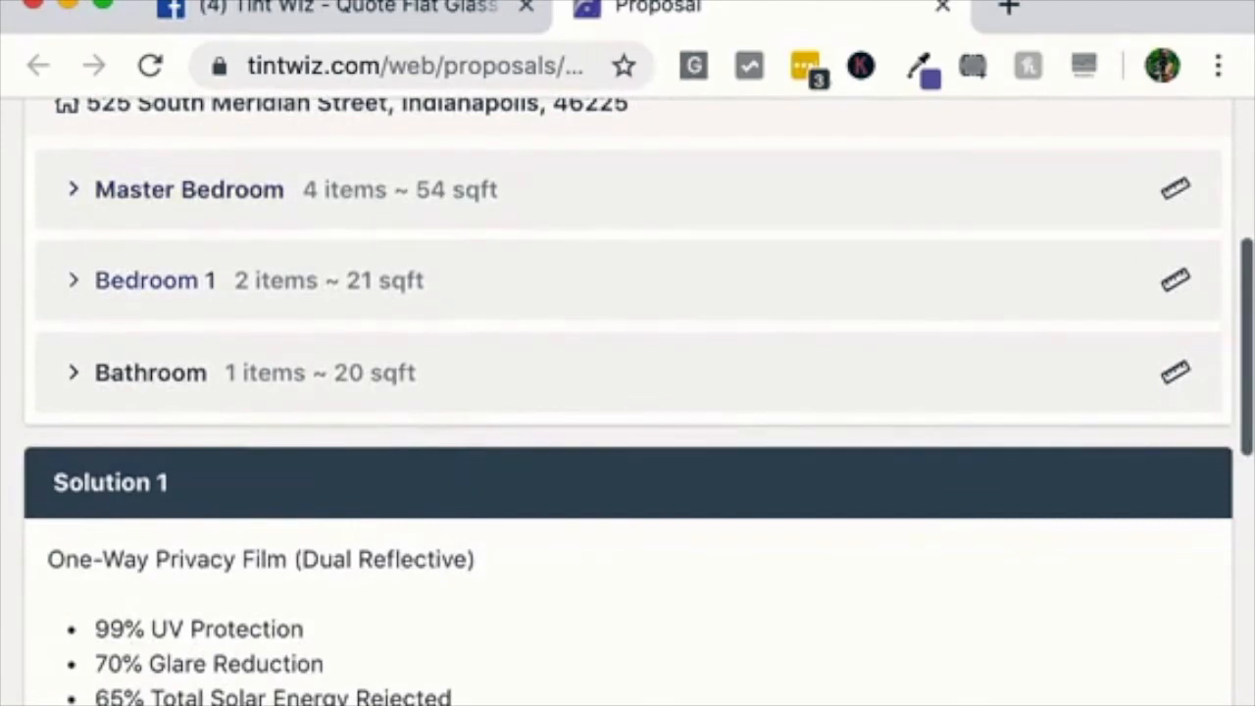
left_click(155, 280)
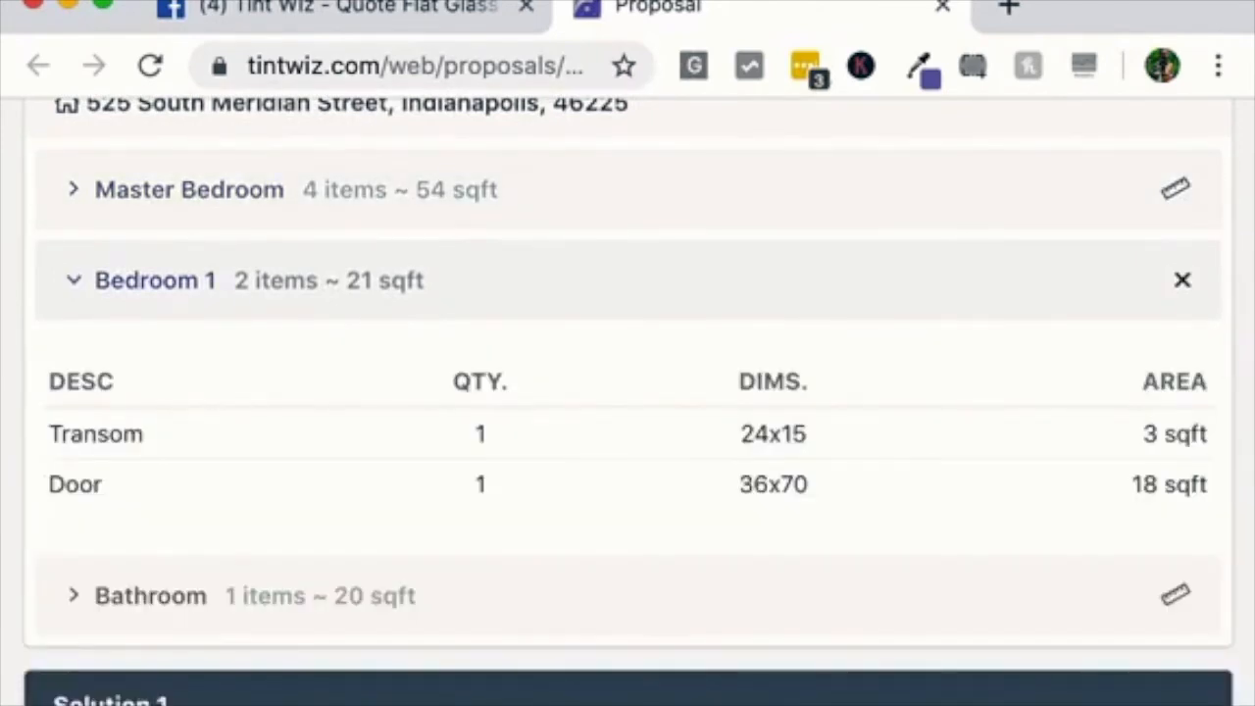
left_click(155, 280)
left_click(150, 369)
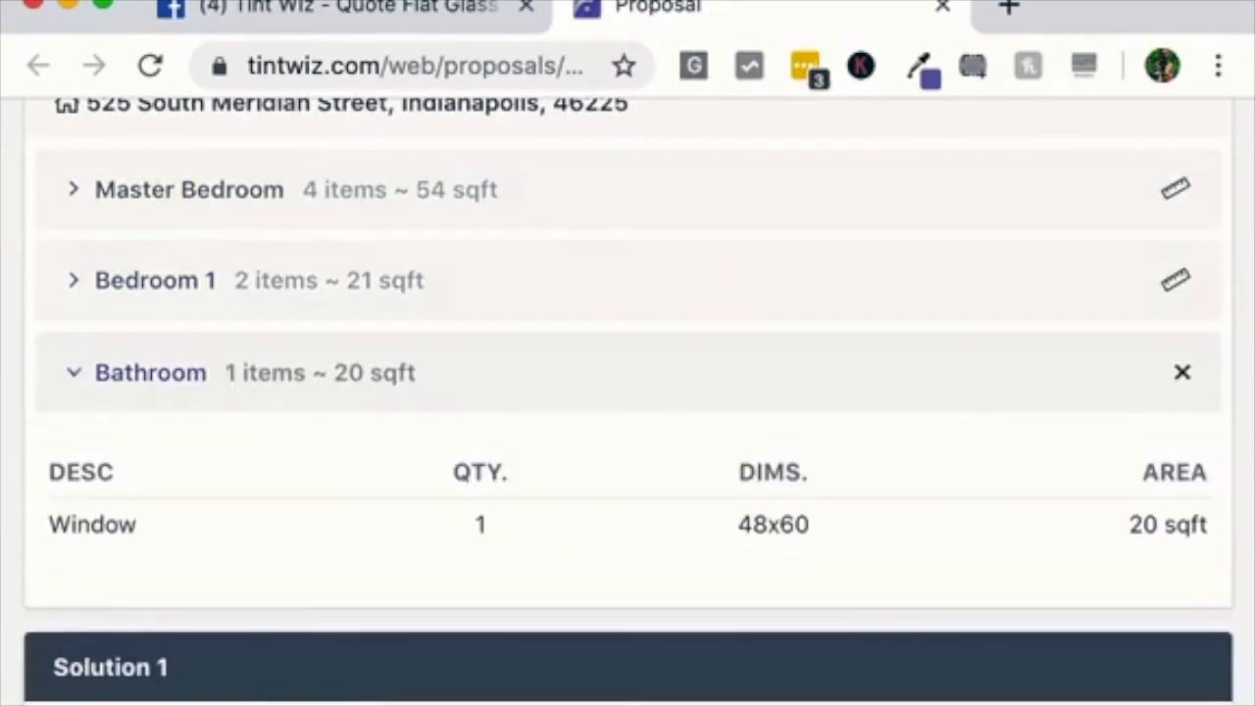
left_click(150, 372)
scroll(627, 392, "down", 1)
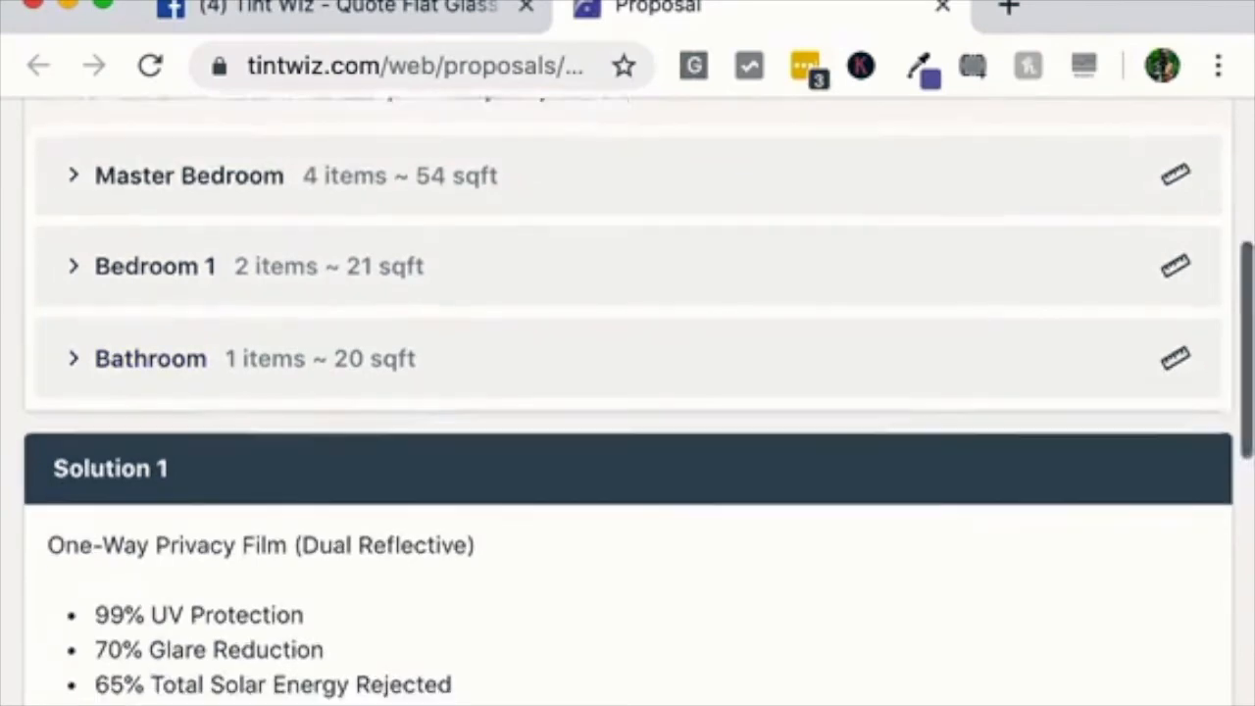
scroll(628, 392, "up", 3)
scroll(627, 392, "down", 5)
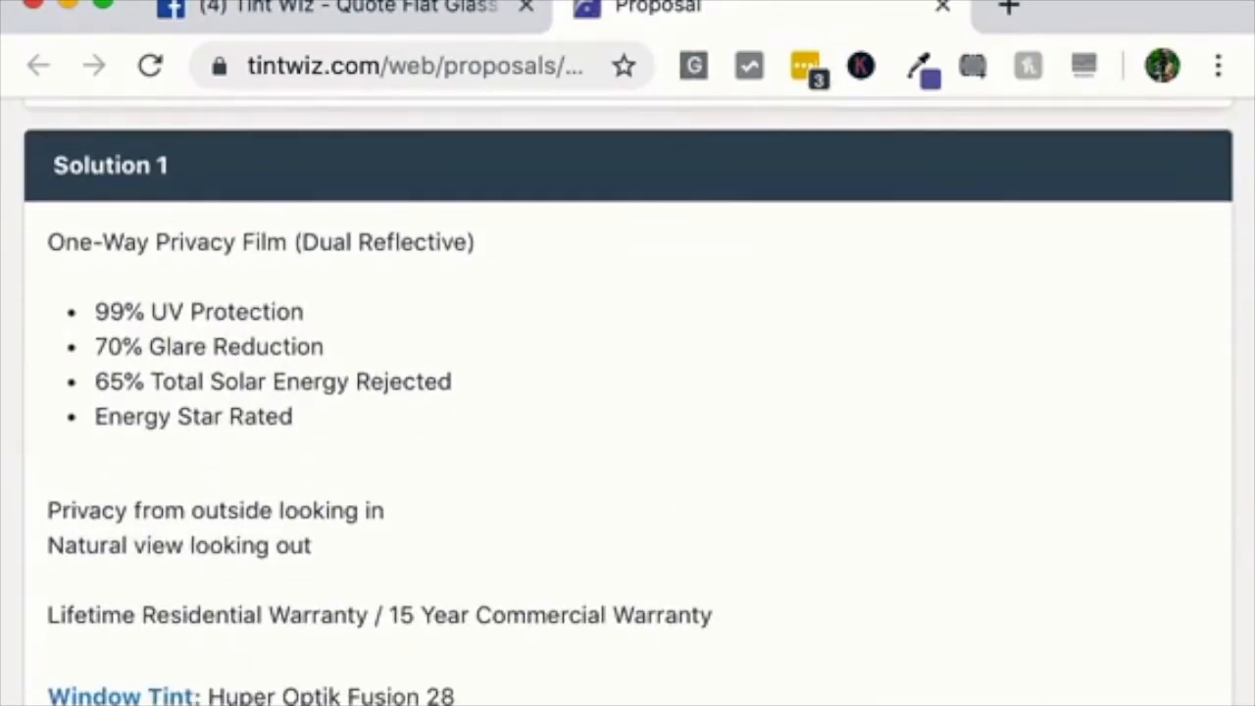
left_click_drag(47, 242, 480, 242)
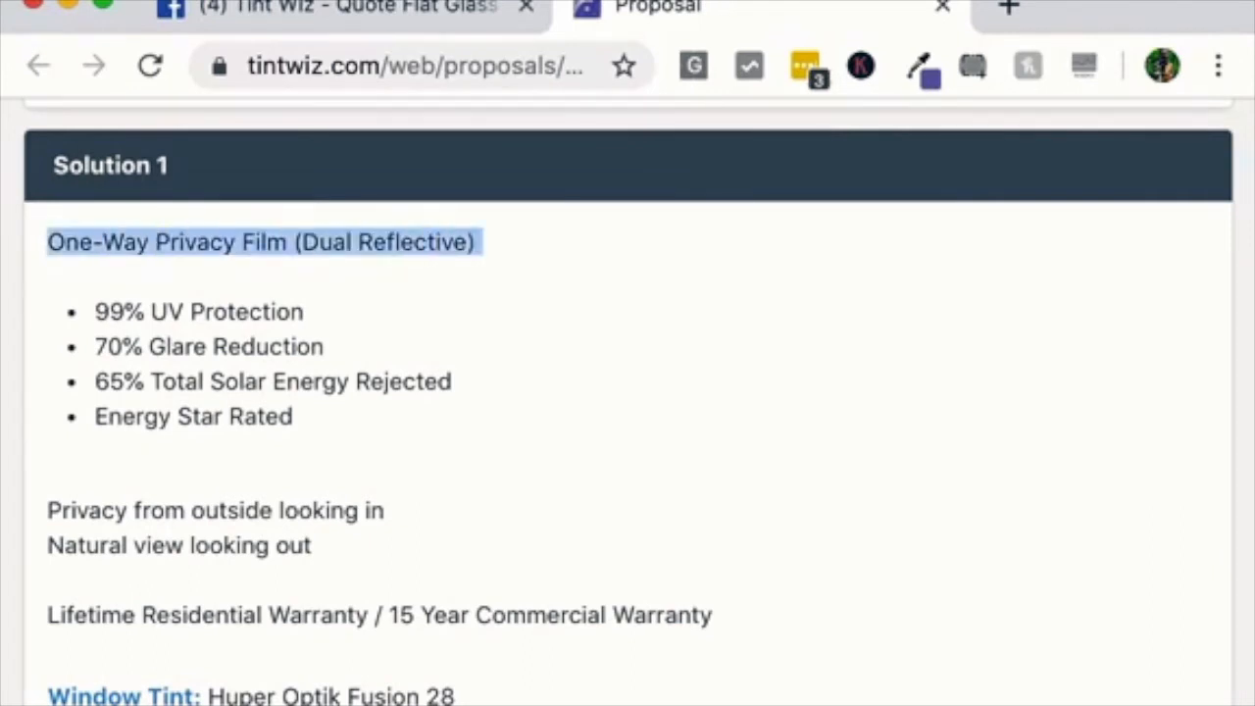
left_click_drag(455, 695, 47, 694)
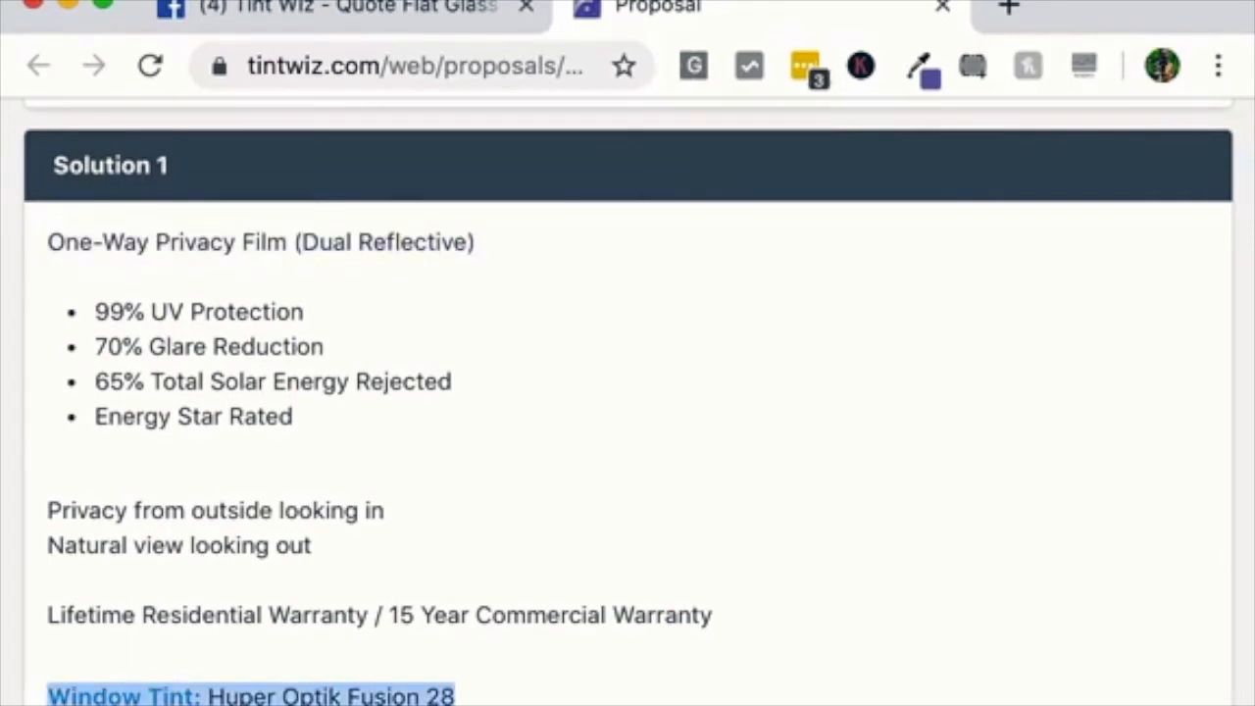
scroll(627, 402, "down", 5)
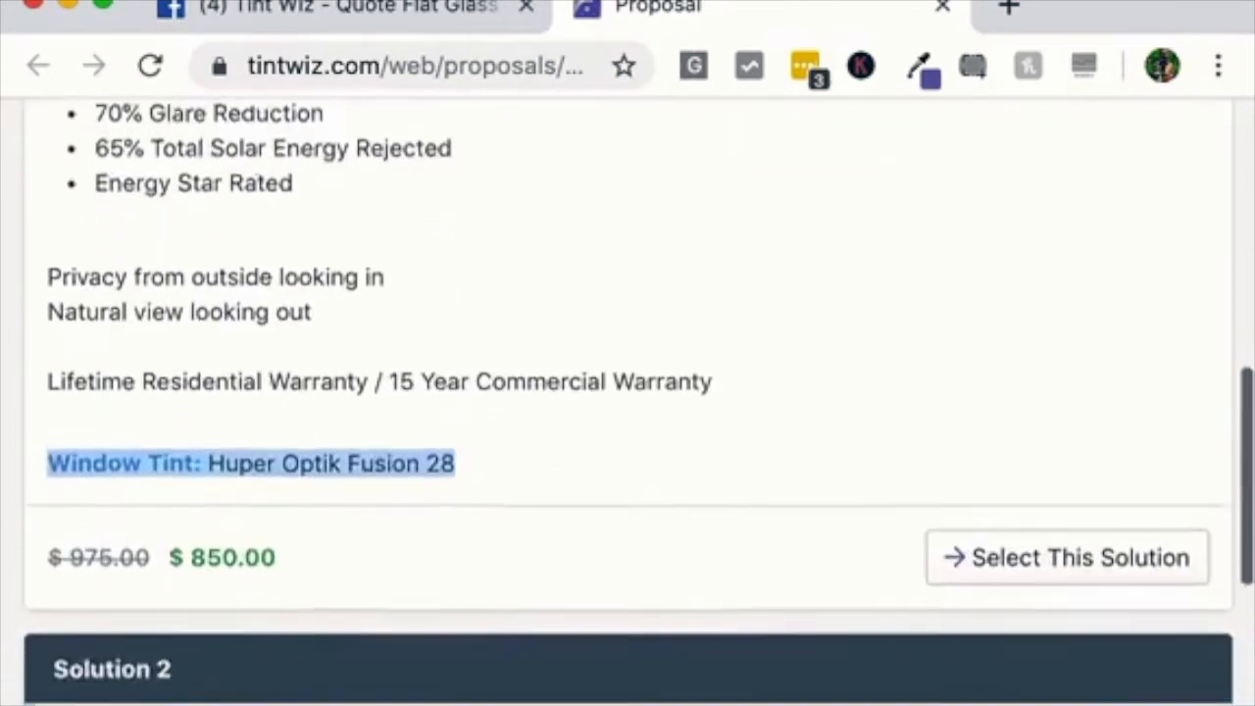
scroll(627, 402, "down", 2)
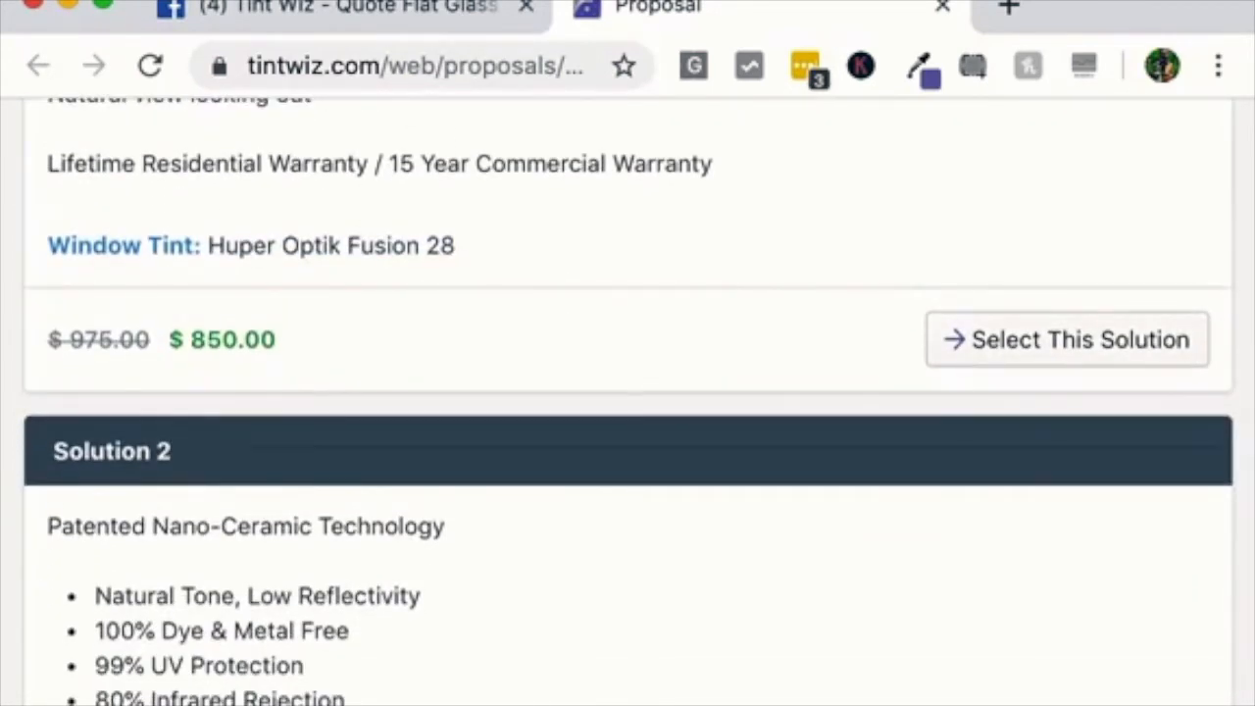
scroll(628, 402, "down", 4)
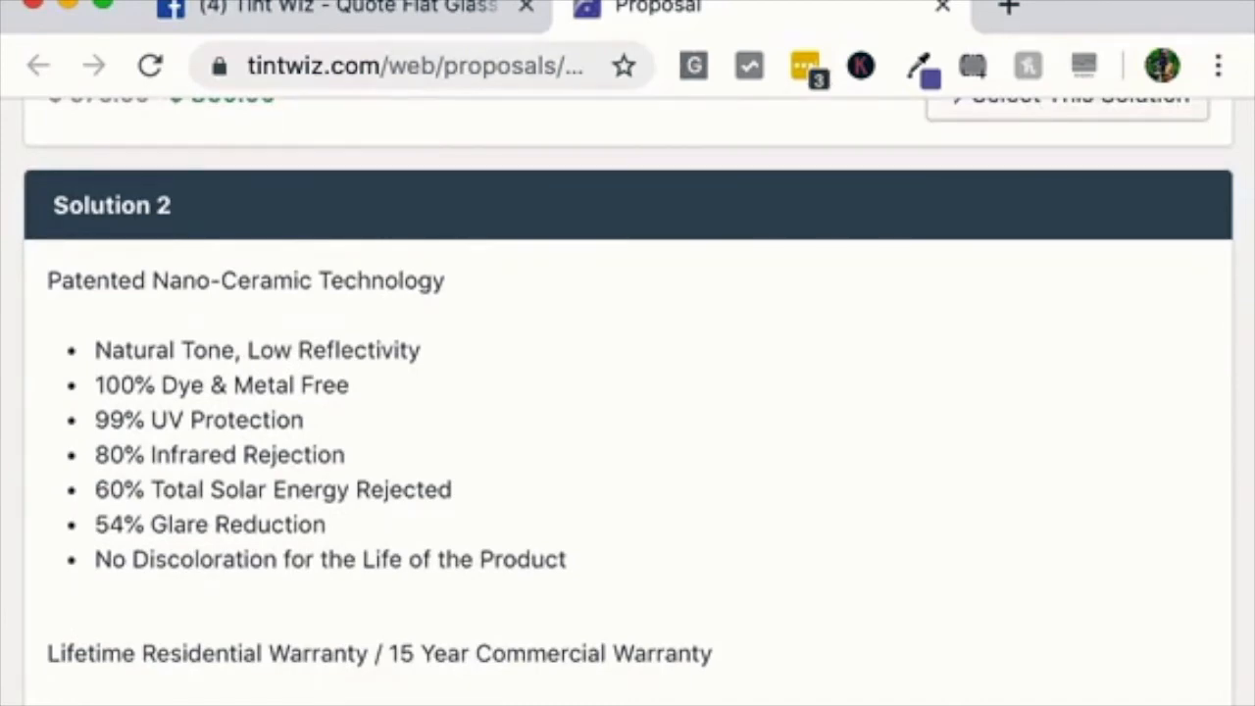
scroll(628, 402, "down", 4)
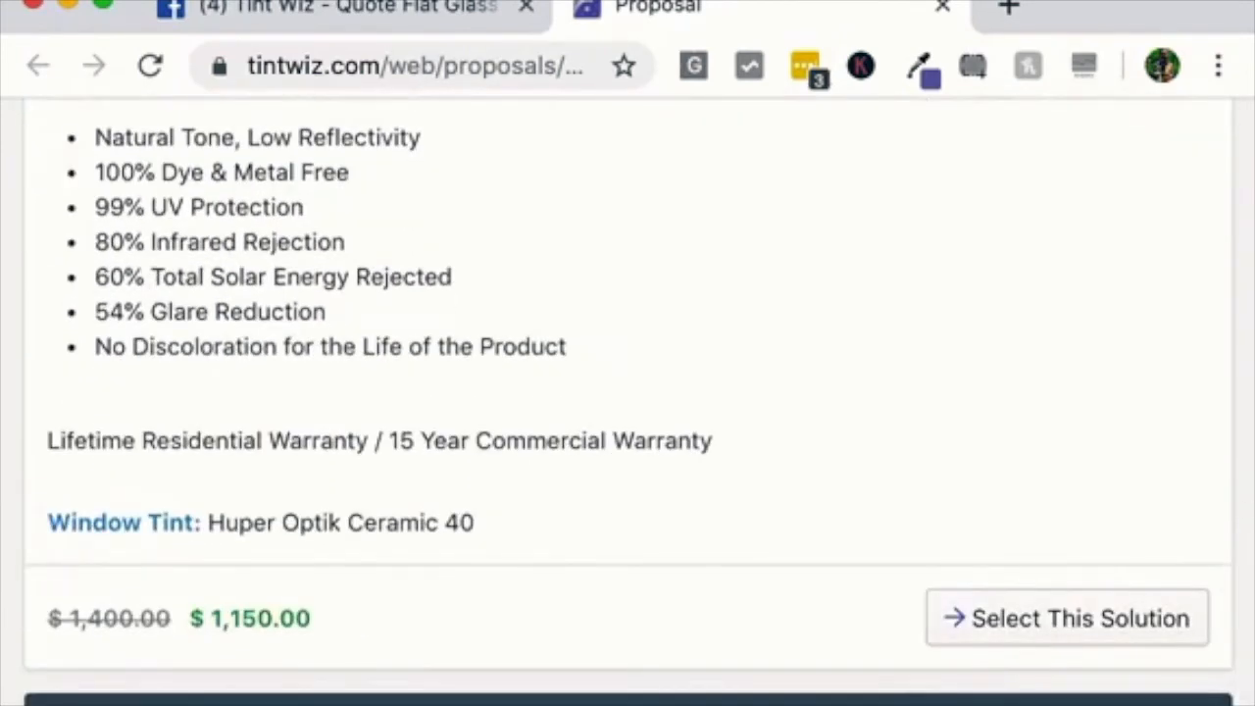
scroll(628, 402, "down", 9)
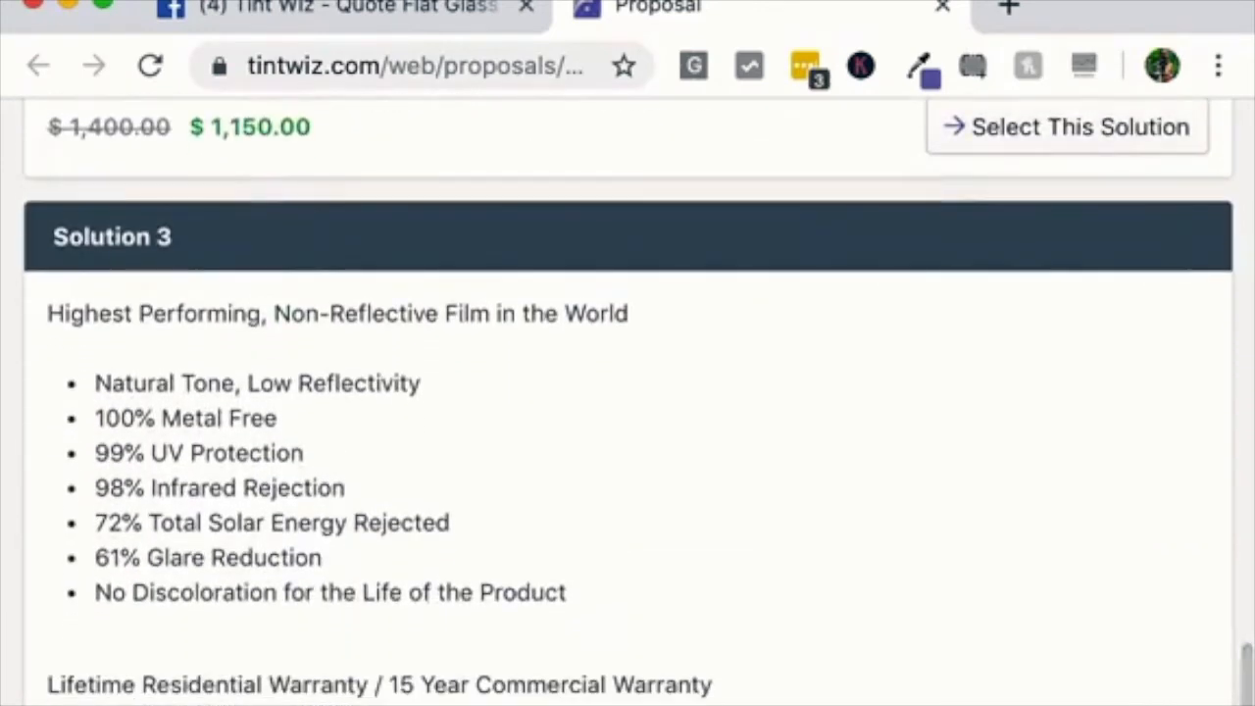
scroll(627, 402, "down", 3)
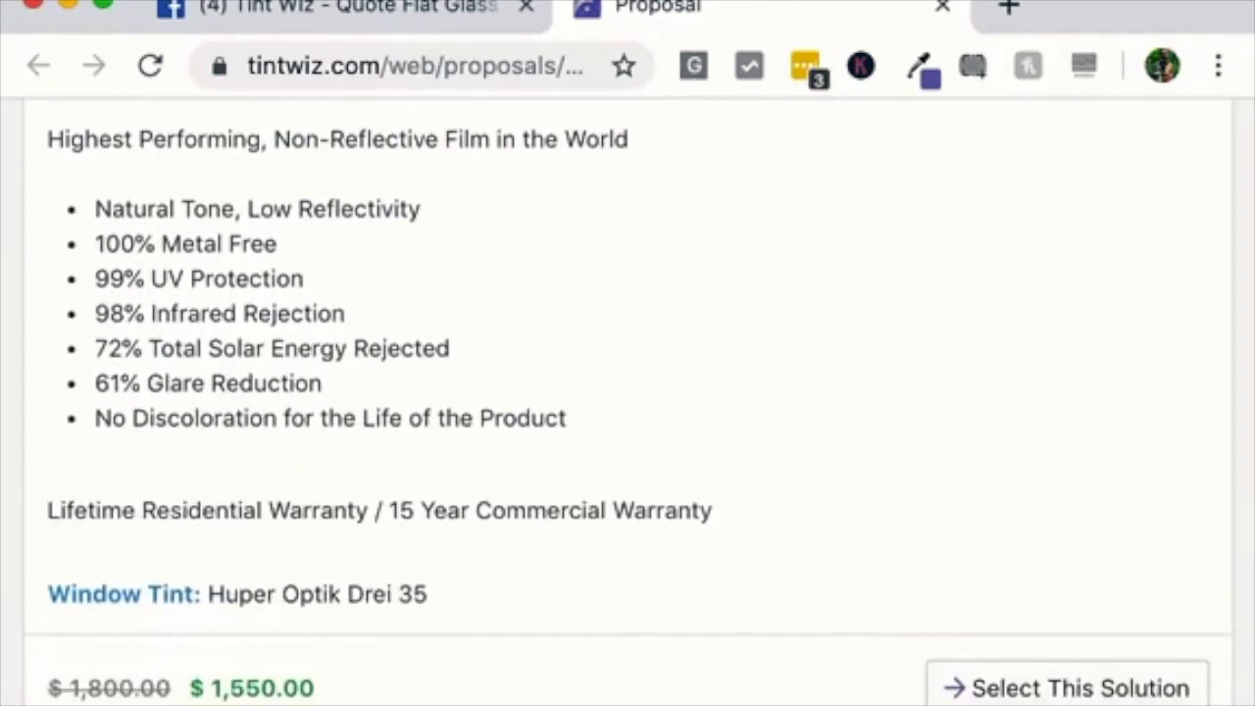
scroll(628, 402, "down", 5)
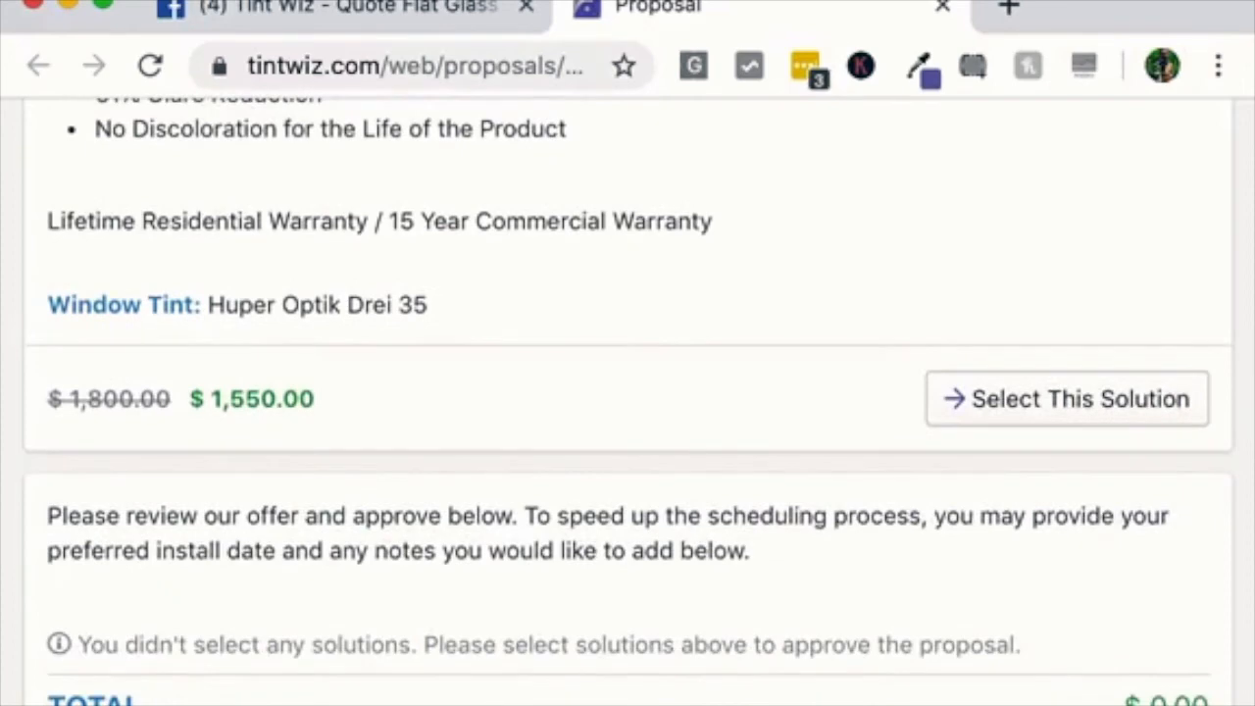
scroll(627, 402, "up", 2)
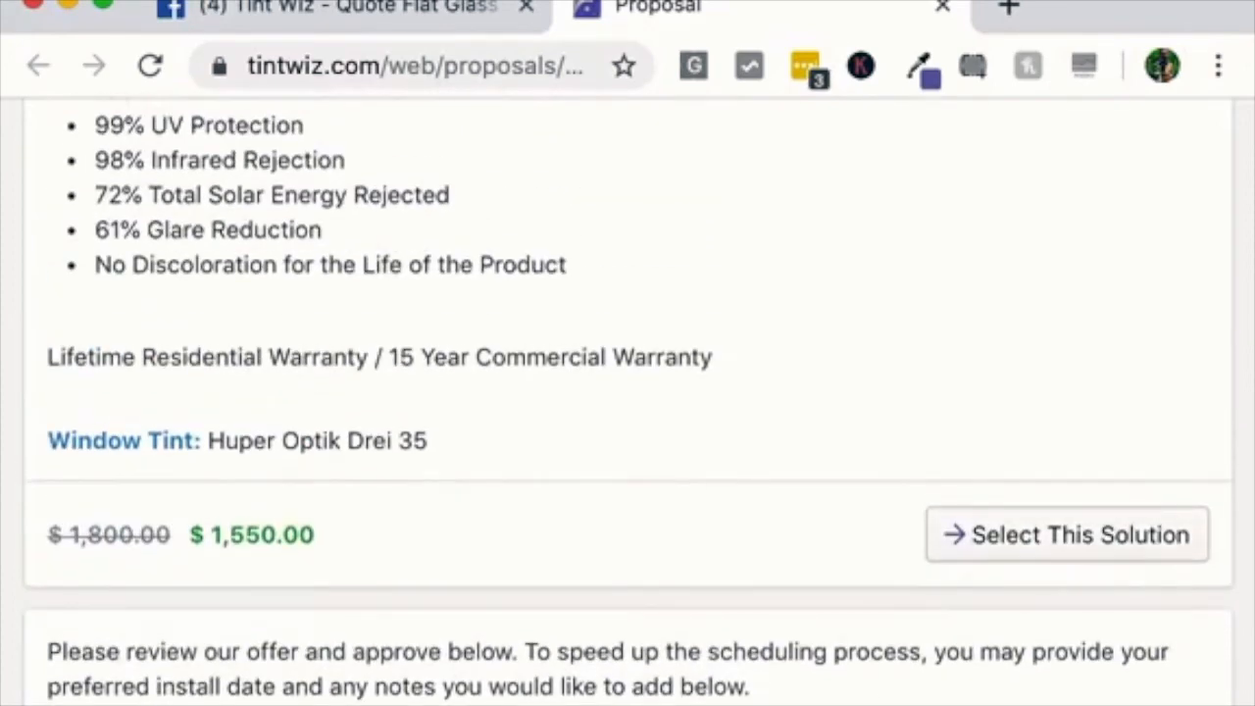
Select the Huper Optik Drei 35 solution on the proposal page
left_click(1066, 534)
scroll(627, 402, "down", 4)
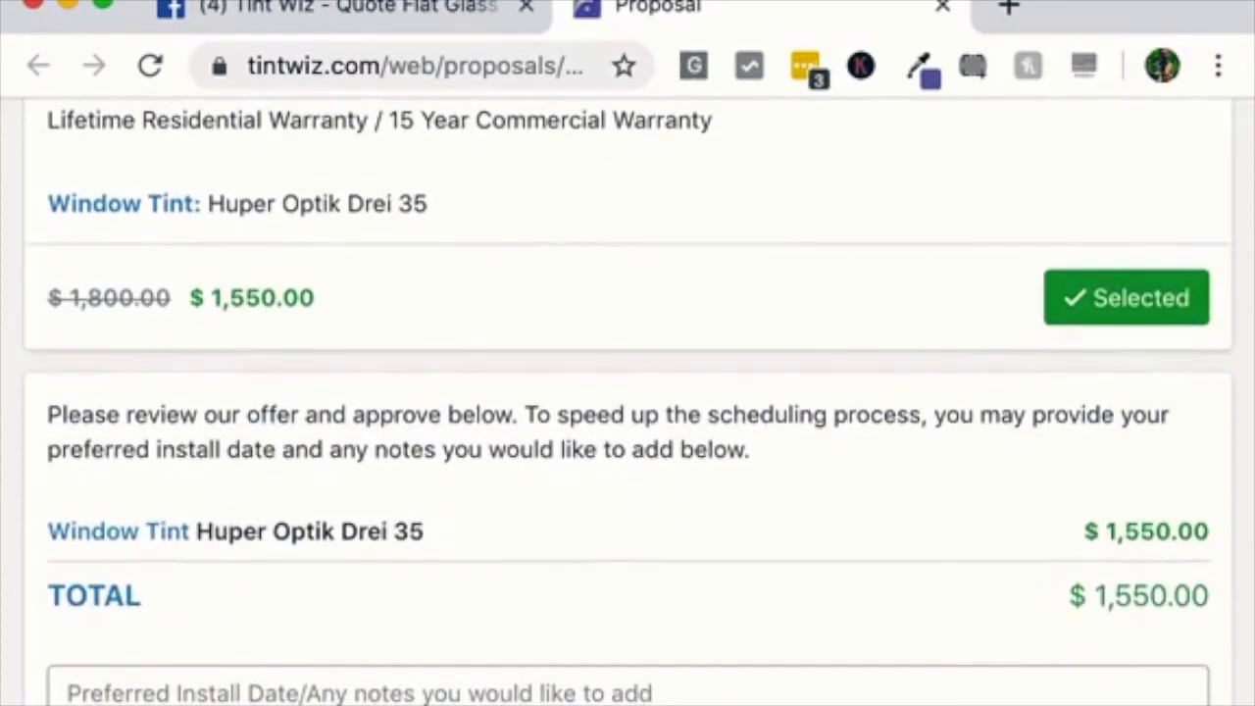
scroll(627, 402, "up", 5)
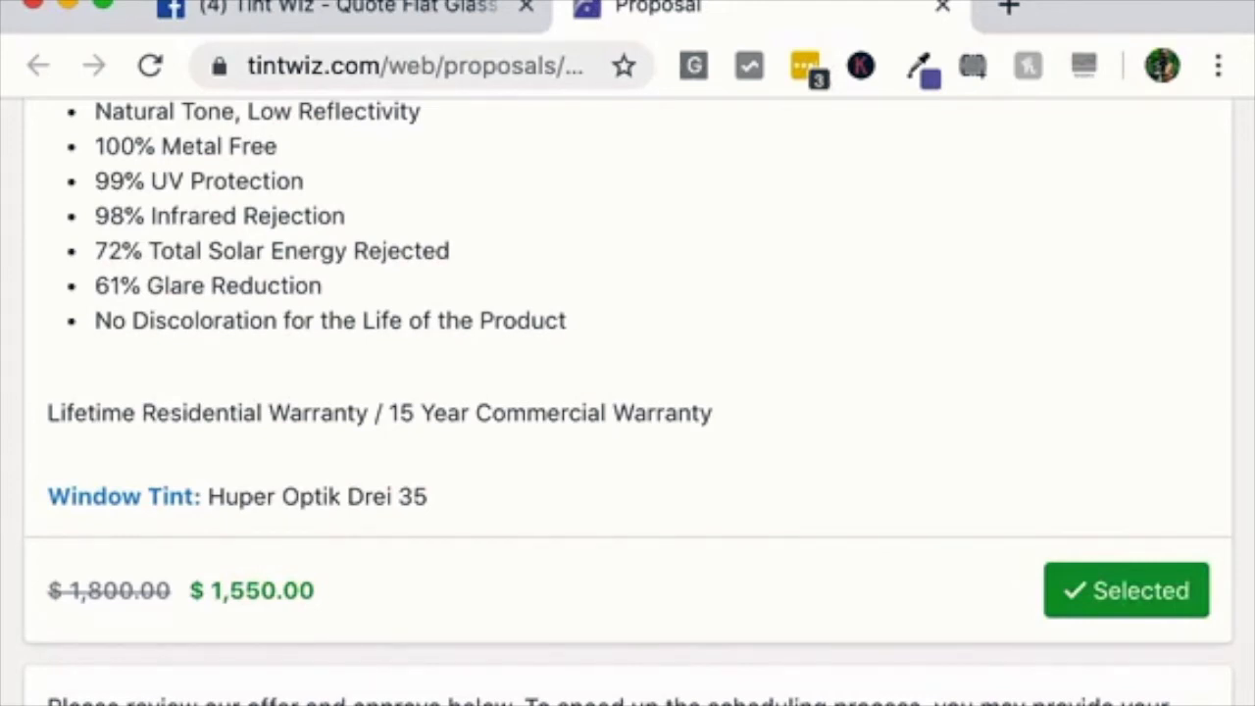
scroll(628, 401, "up", 15)
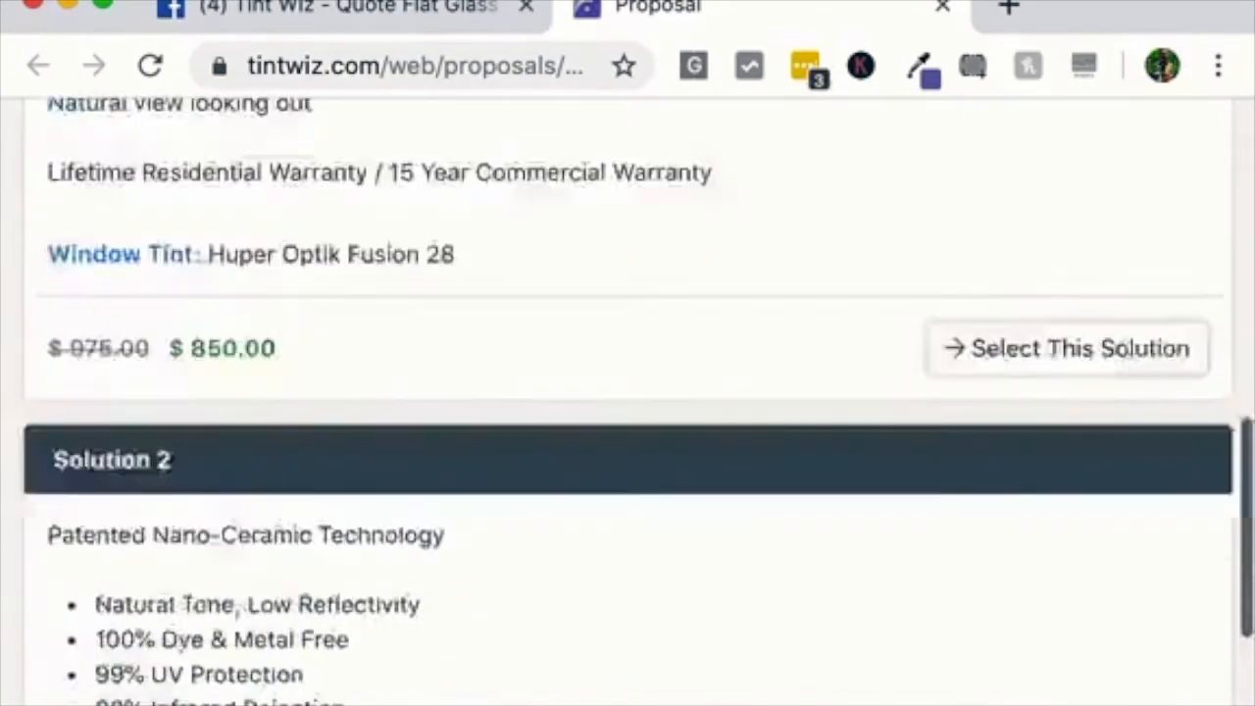
scroll(627, 402, "up", 3)
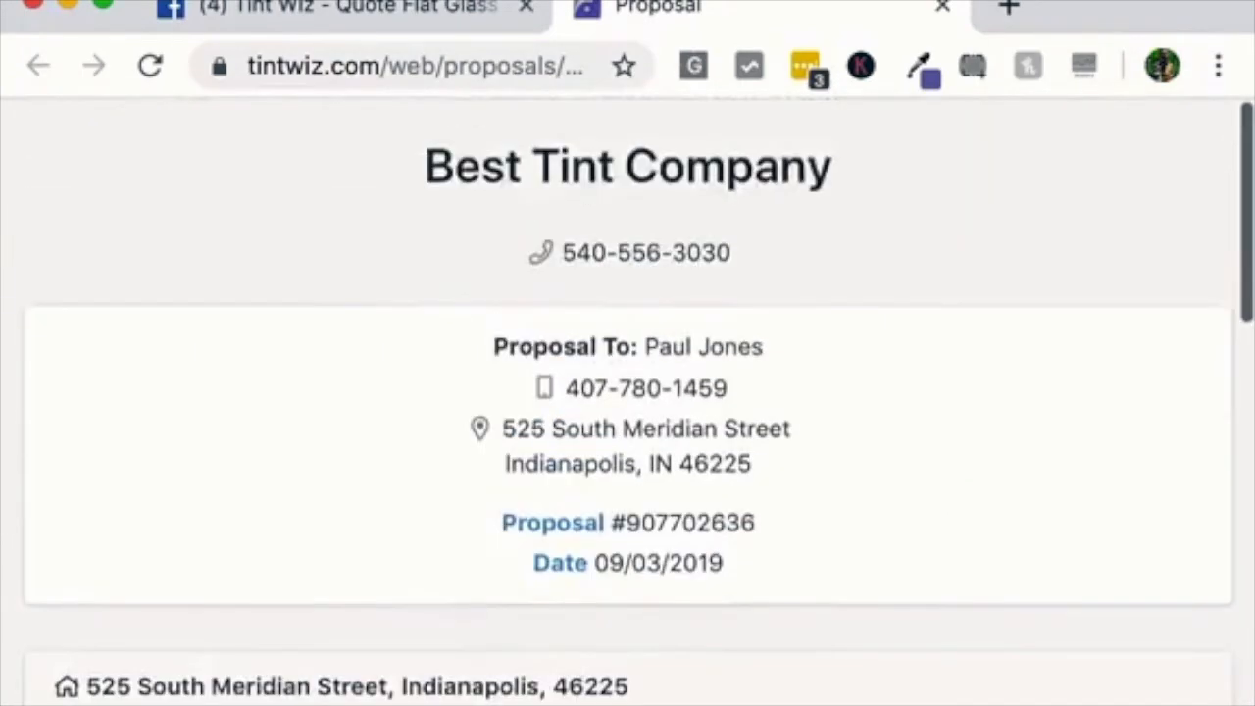
scroll(627, 402, "down", 20)
scroll(627, 402, "down", 3)
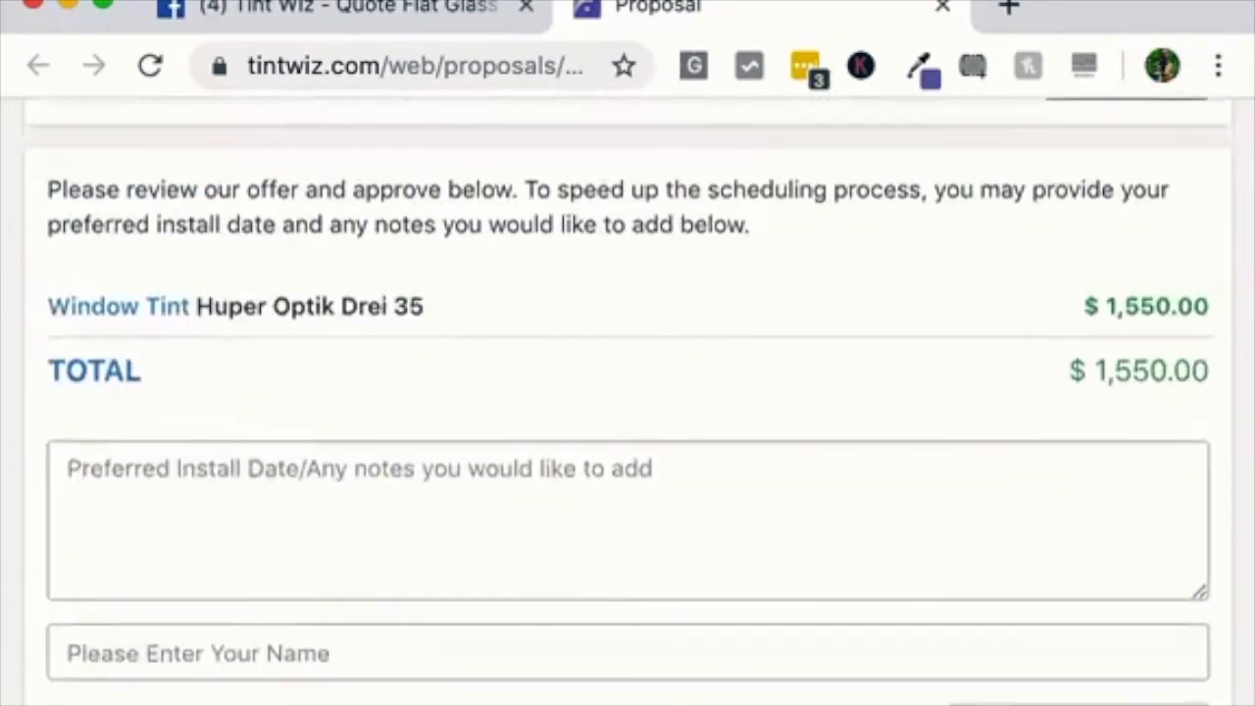
scroll(628, 402, "up", 3)
Toggle Drei 35 off and on, confirming the $1,550.00 line total
left_click(1126, 373)
left_click(1126, 372)
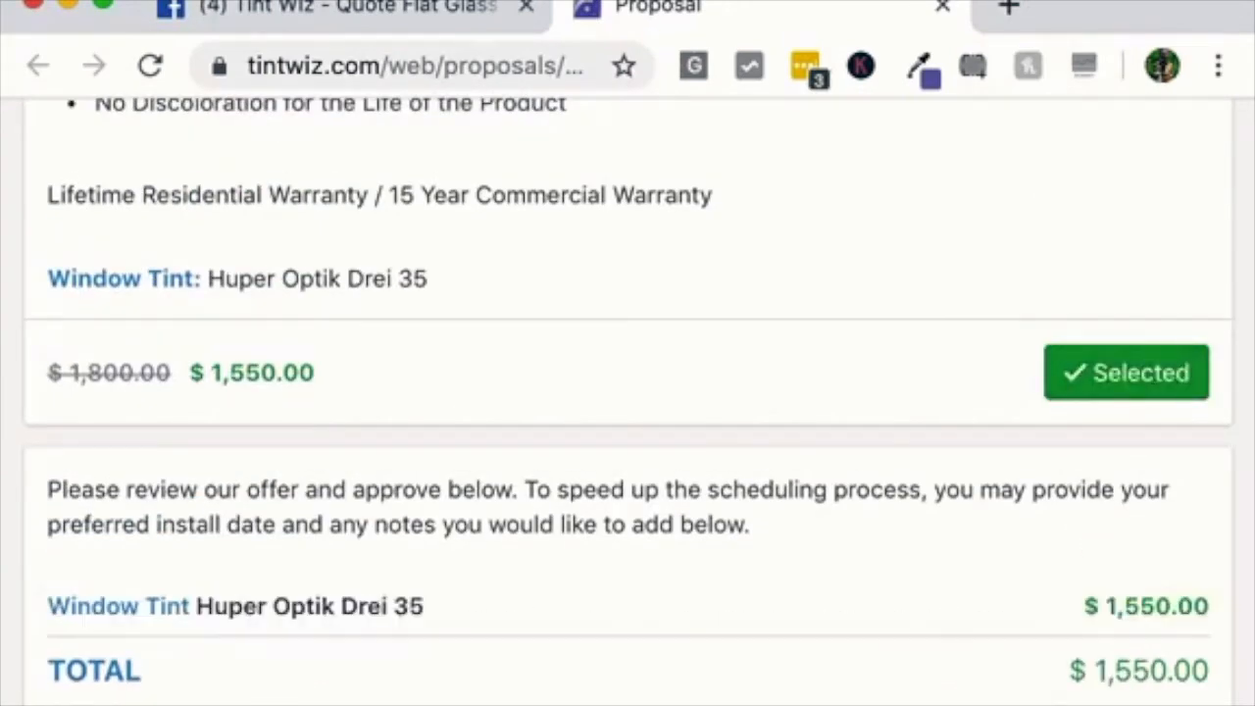
triple_click(235, 606)
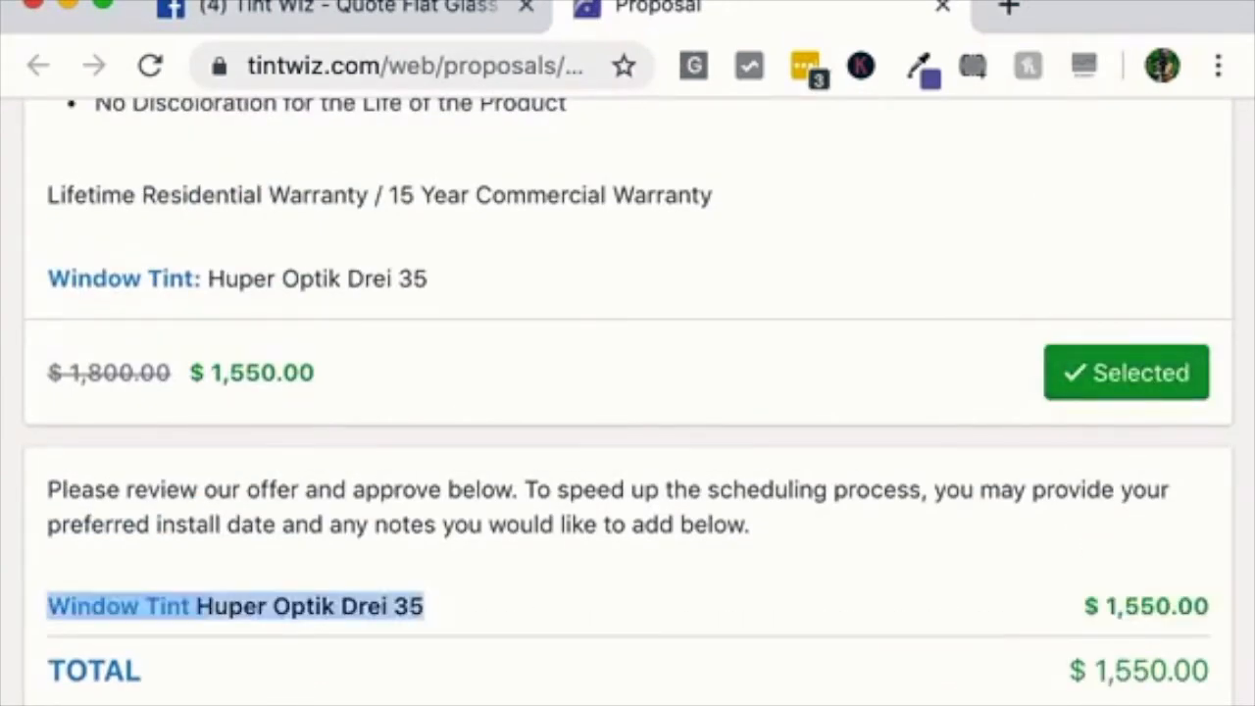
left_click(427, 606)
left_click_drag(1193, 606, 1082, 606)
left_click(1082, 606)
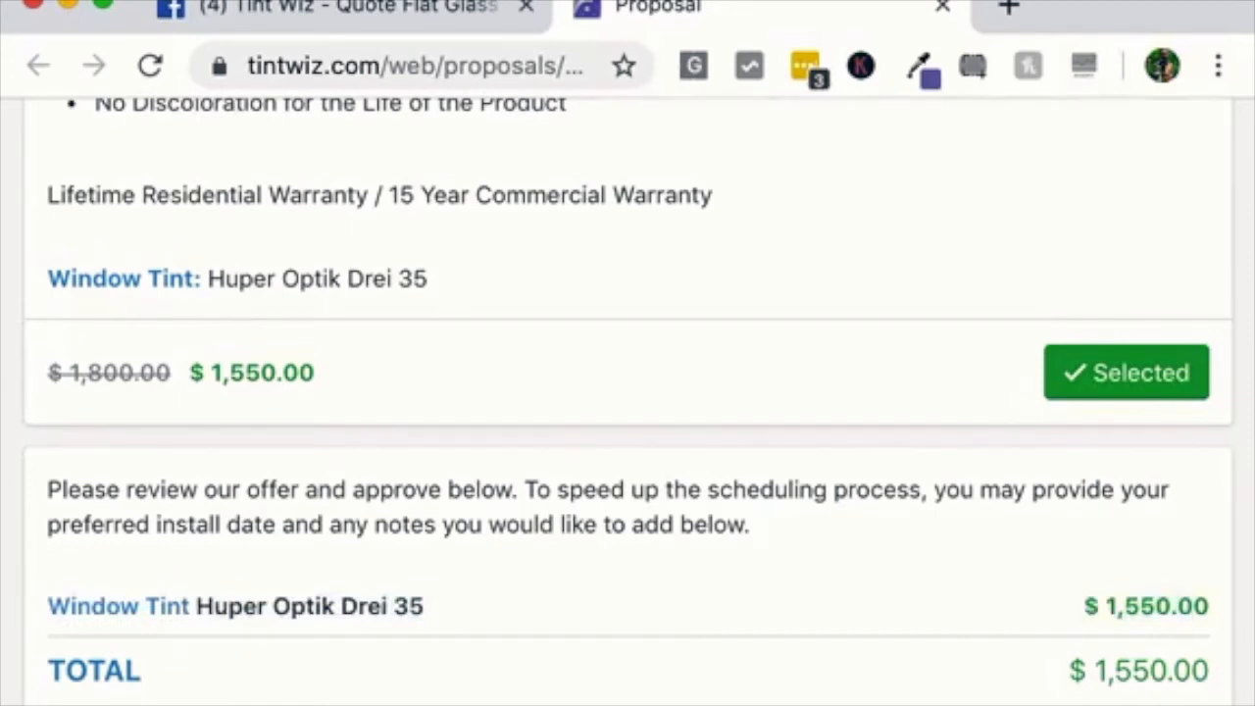
scroll(627, 397, "down", 5)
Approve with the note 'i'd like earliest available installation date' and the customer's name
left_click(628, 514)
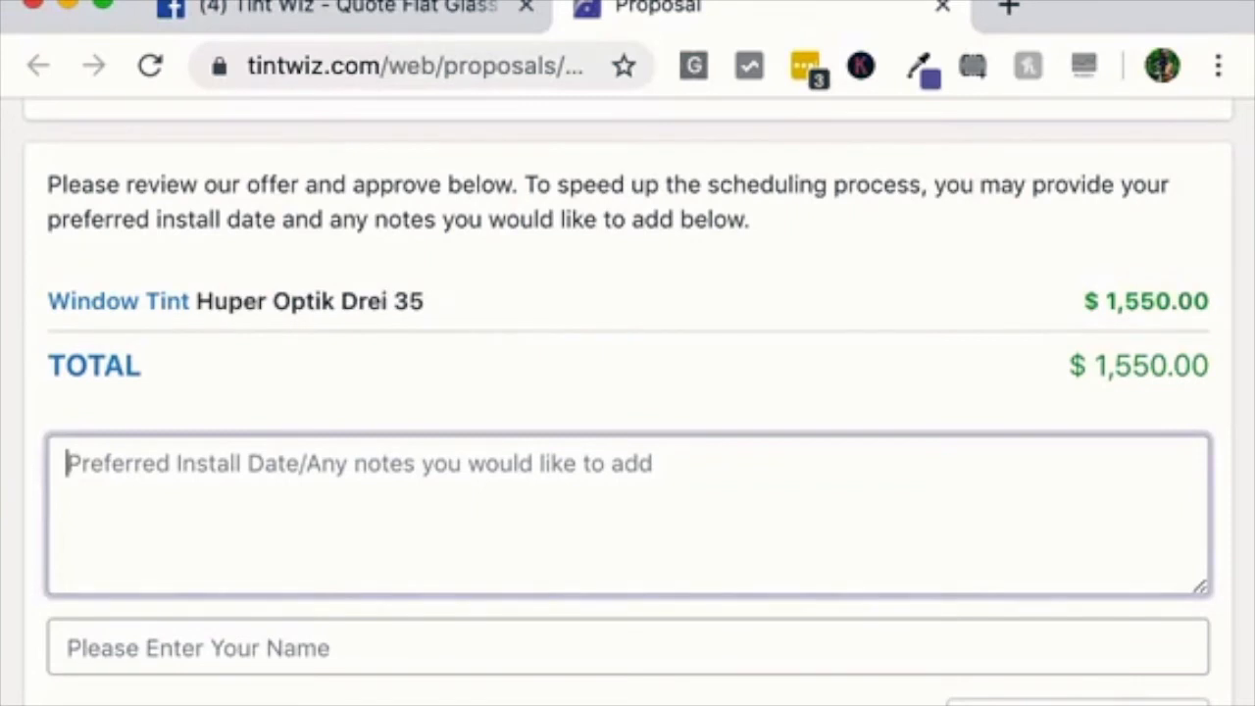
type("i'd ")
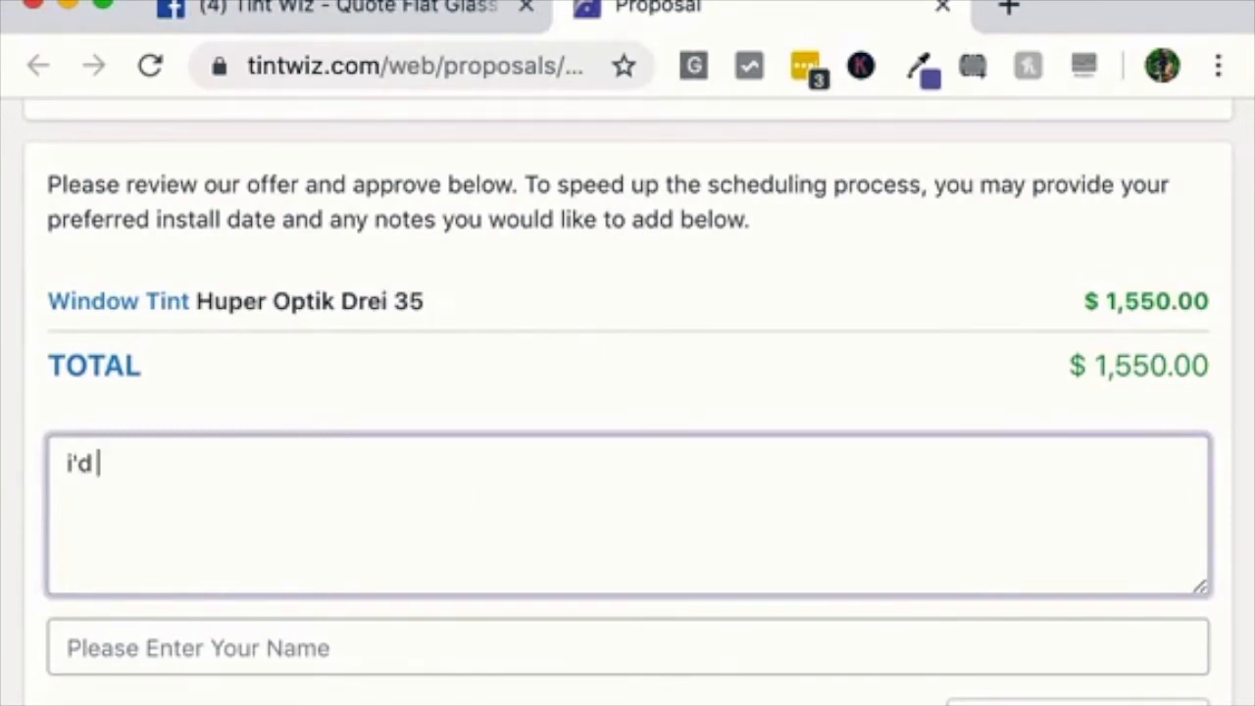
type("like earliest availab")
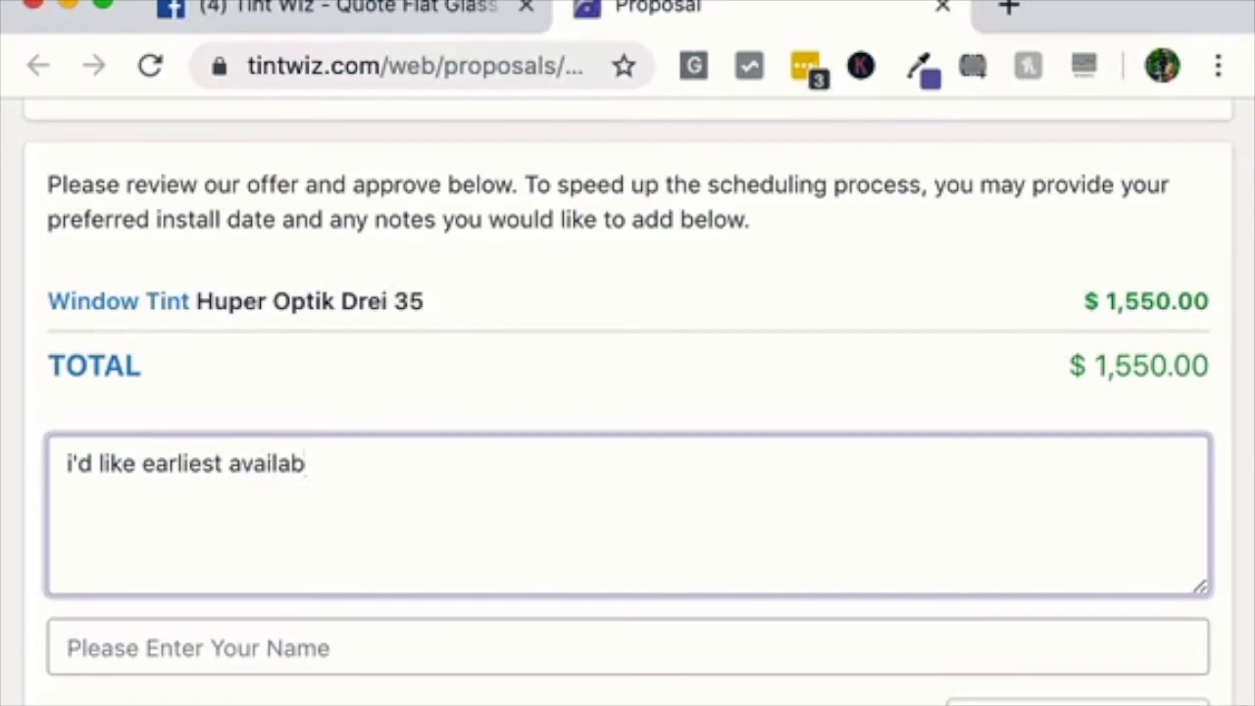
key("BackSpace")
type("ble installation date")
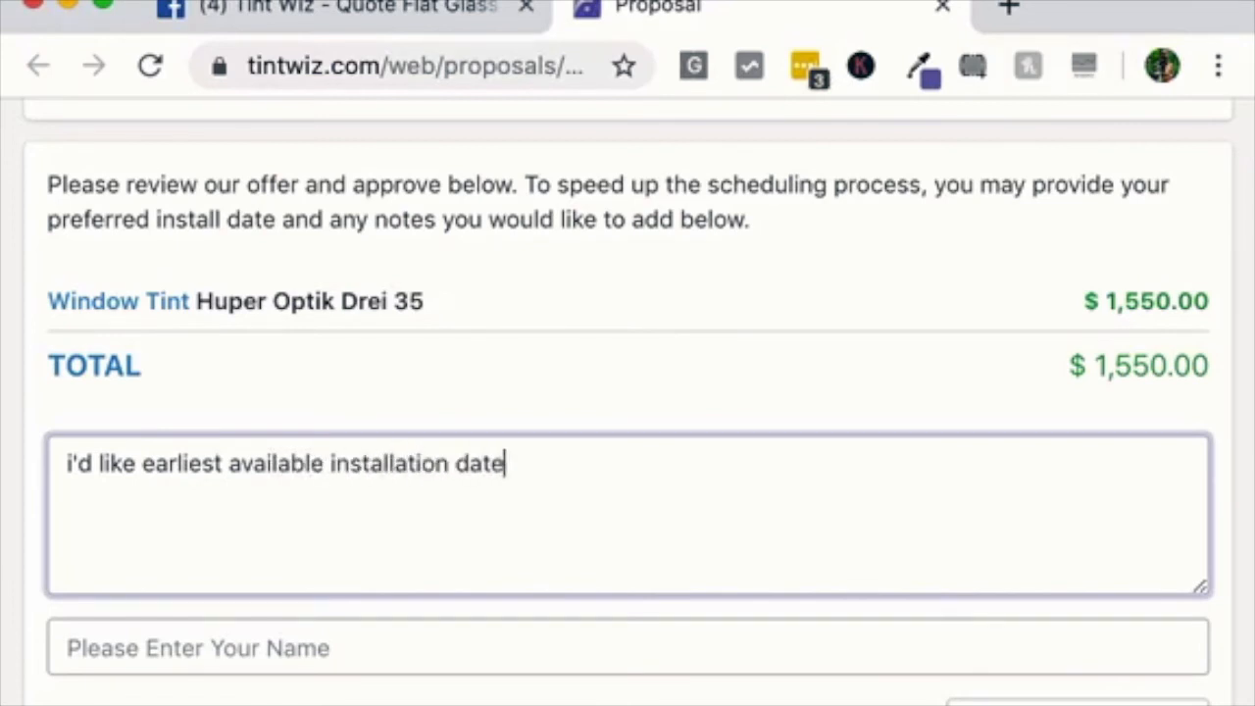
key("Tab")
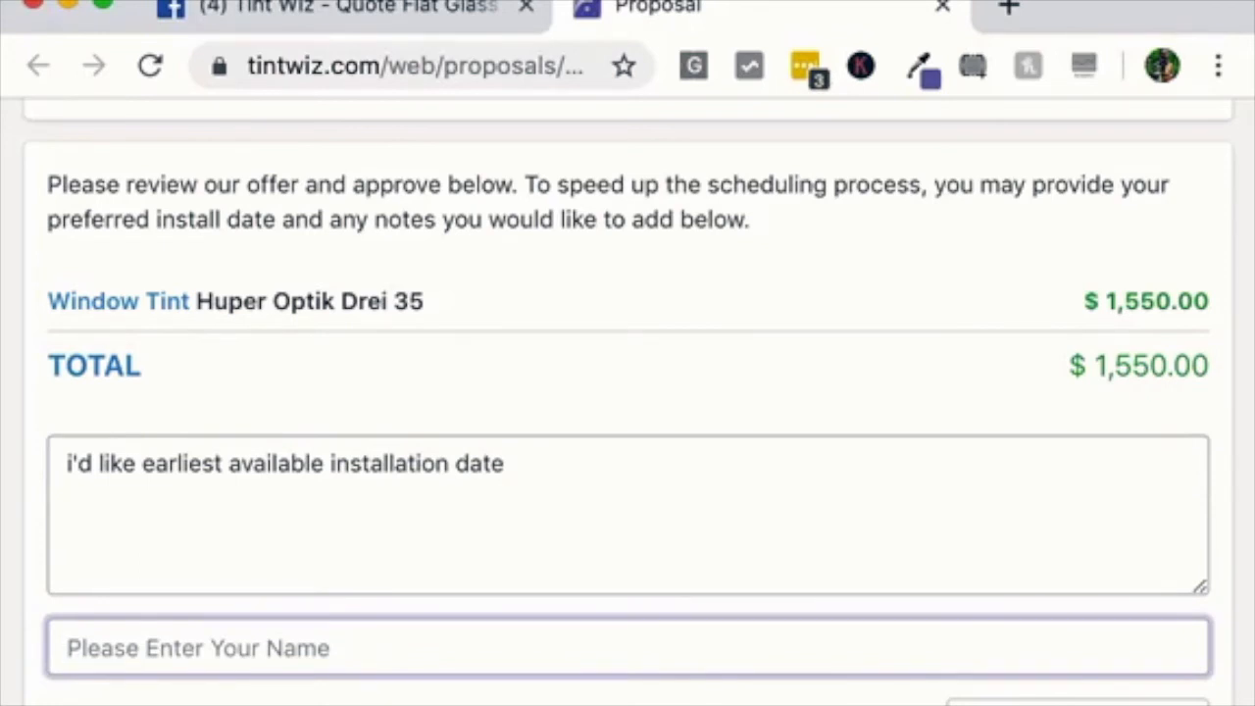
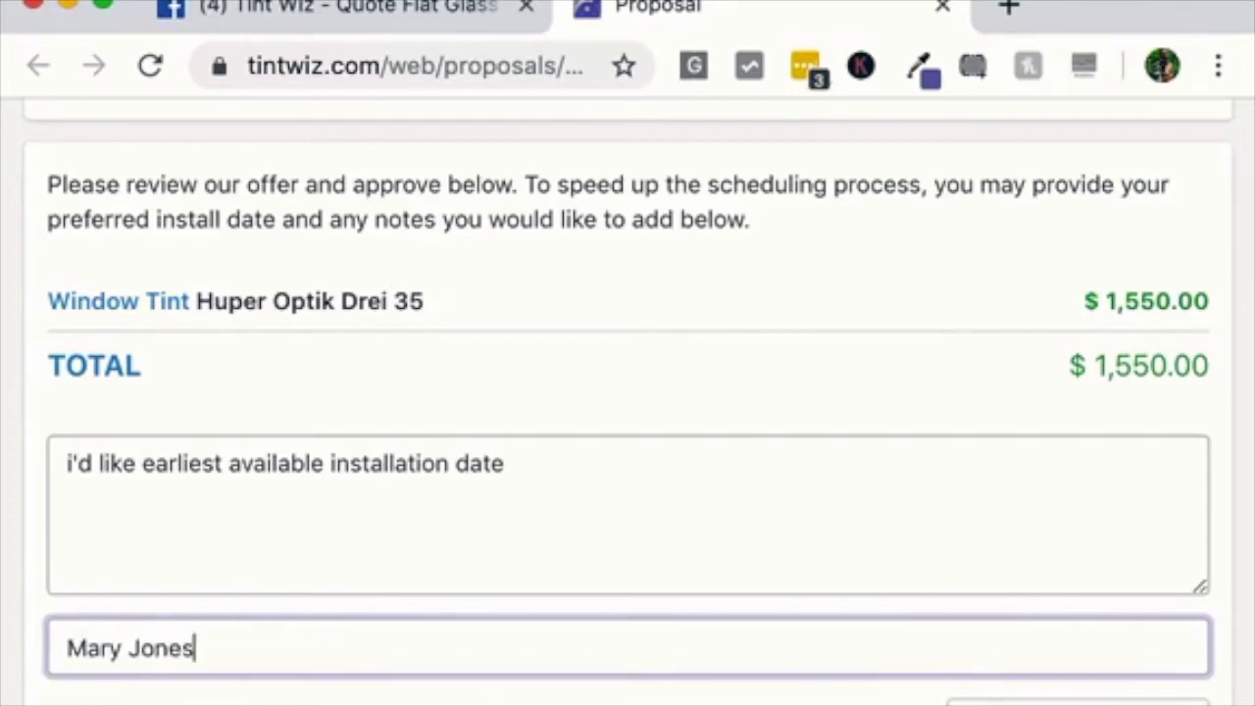
key("Return")
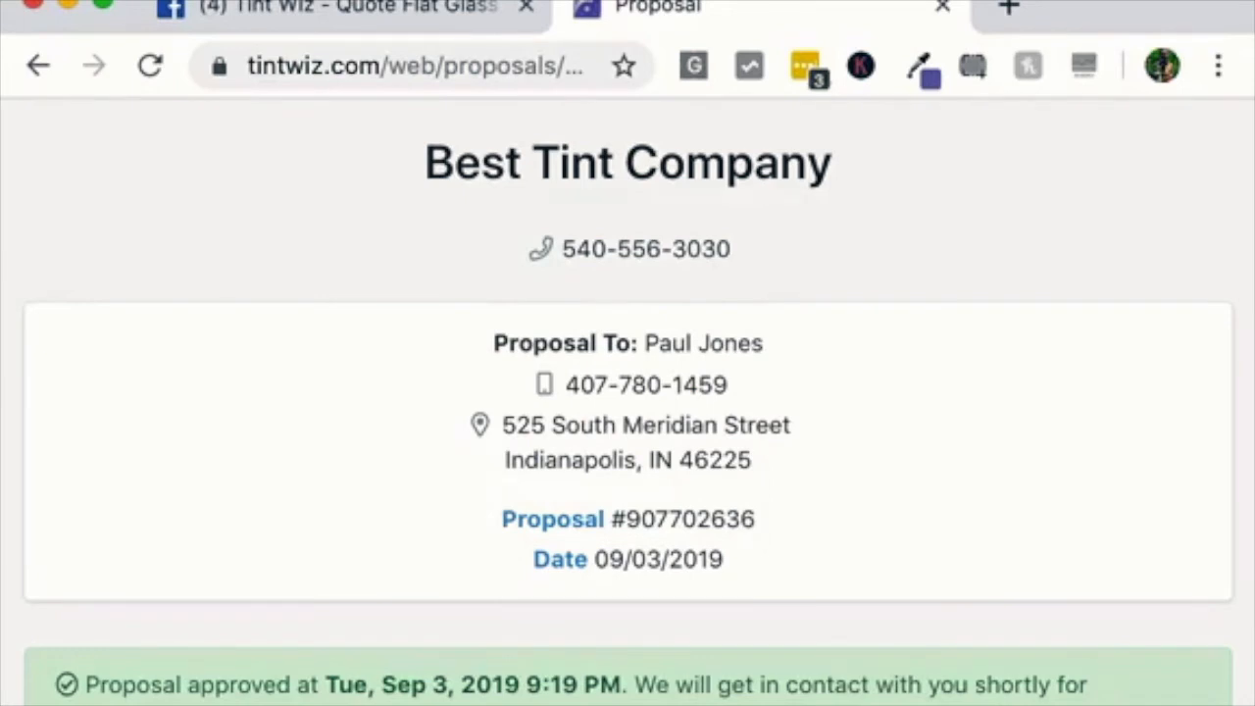
Review the approval confirmation and return to the Tintwiz admin window
left_click_drag(86, 684, 599, 684)
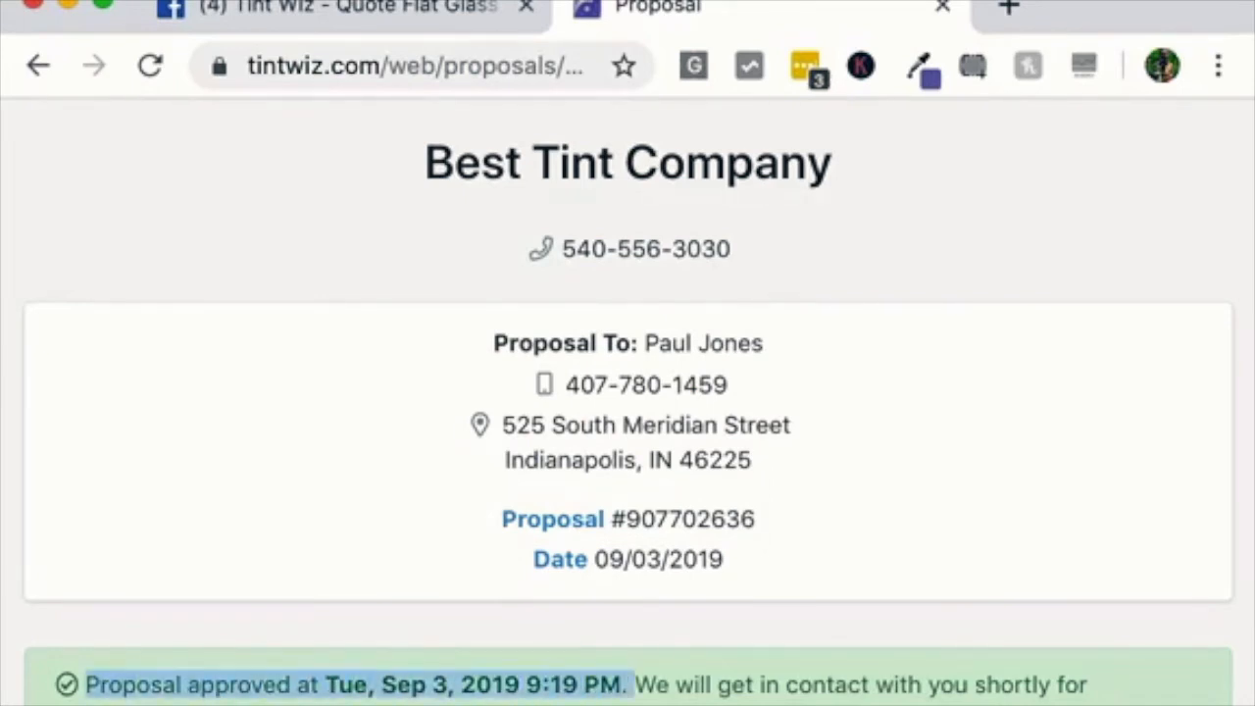
left_click(635, 694)
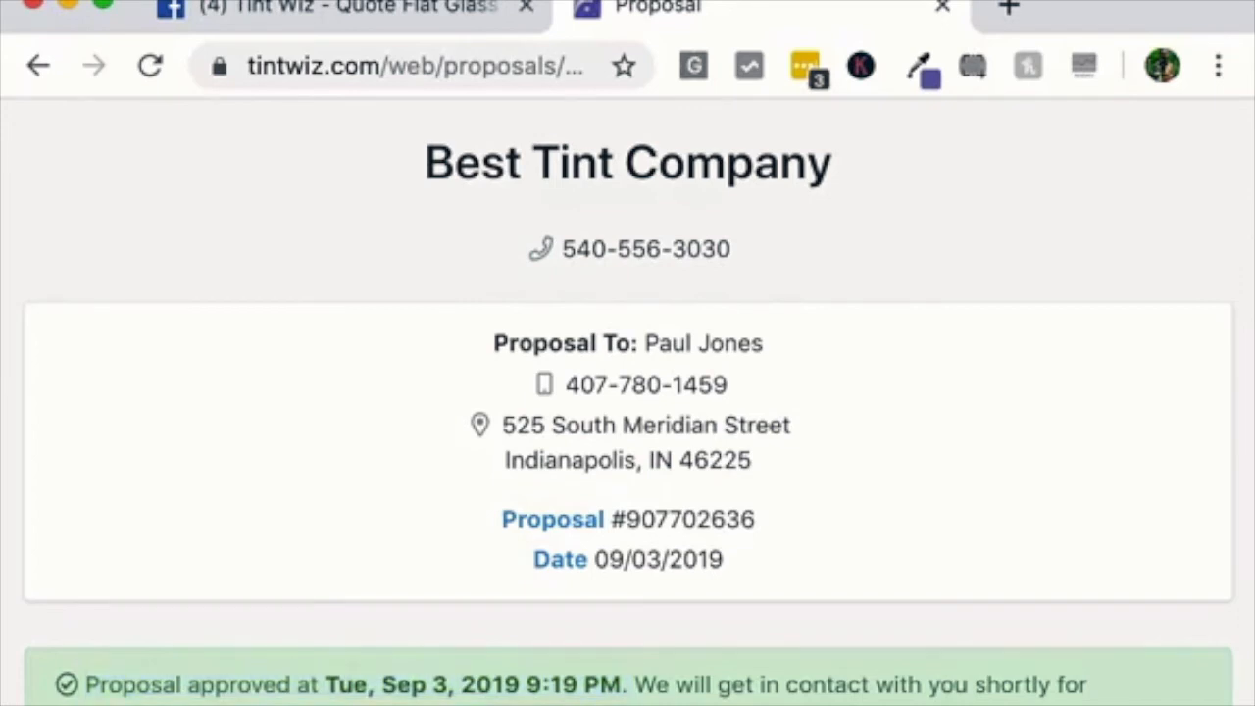
scroll(627, 392, "down", 1)
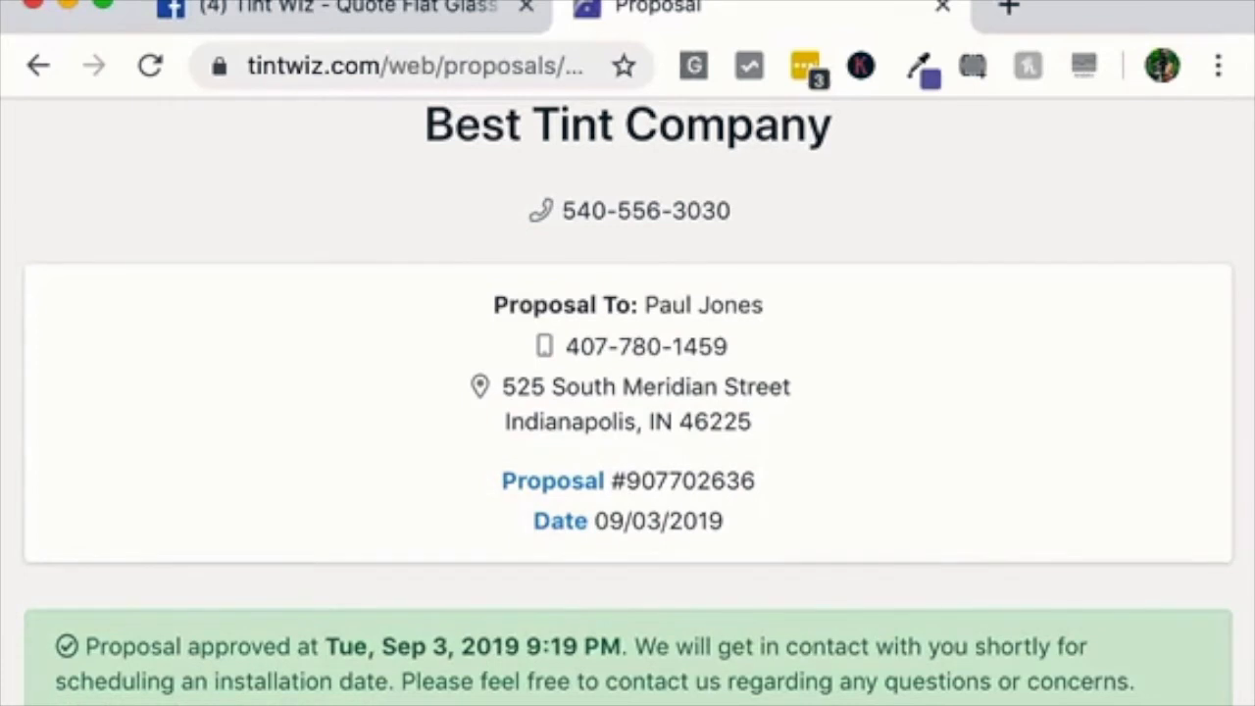
scroll(628, 412, "down", 3)
scroll(627, 412, "down", 2)
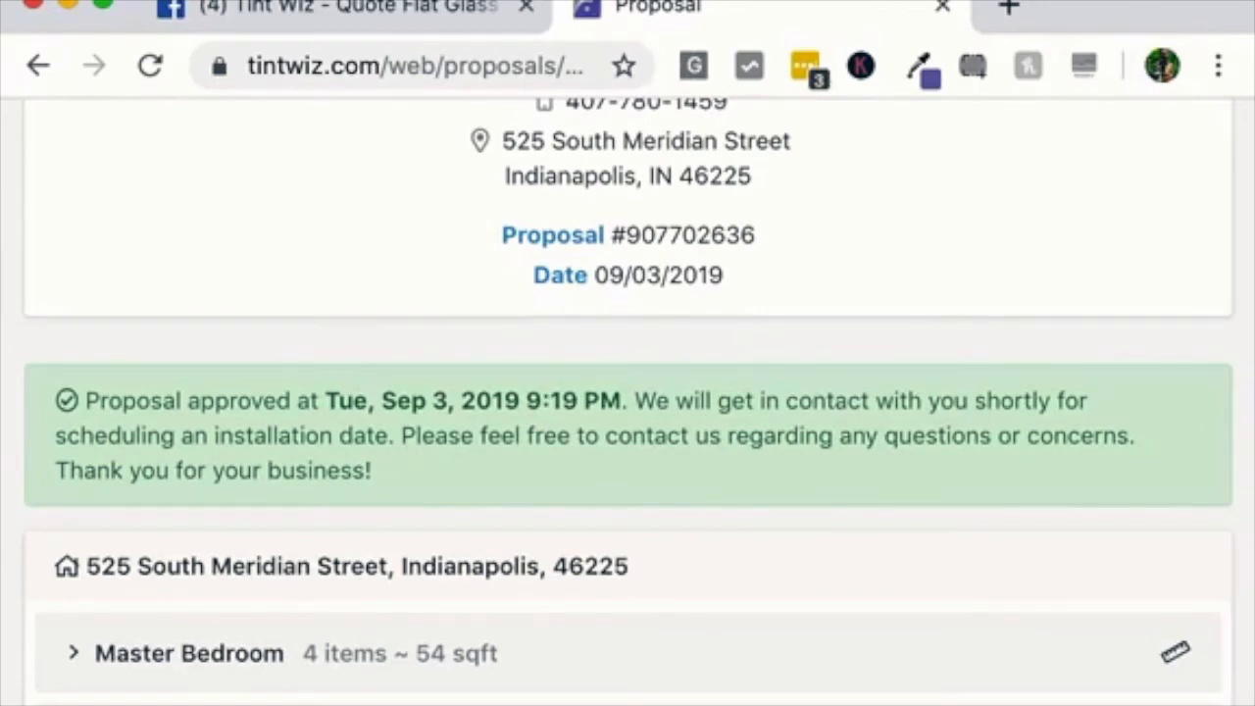
key("super+Tab")
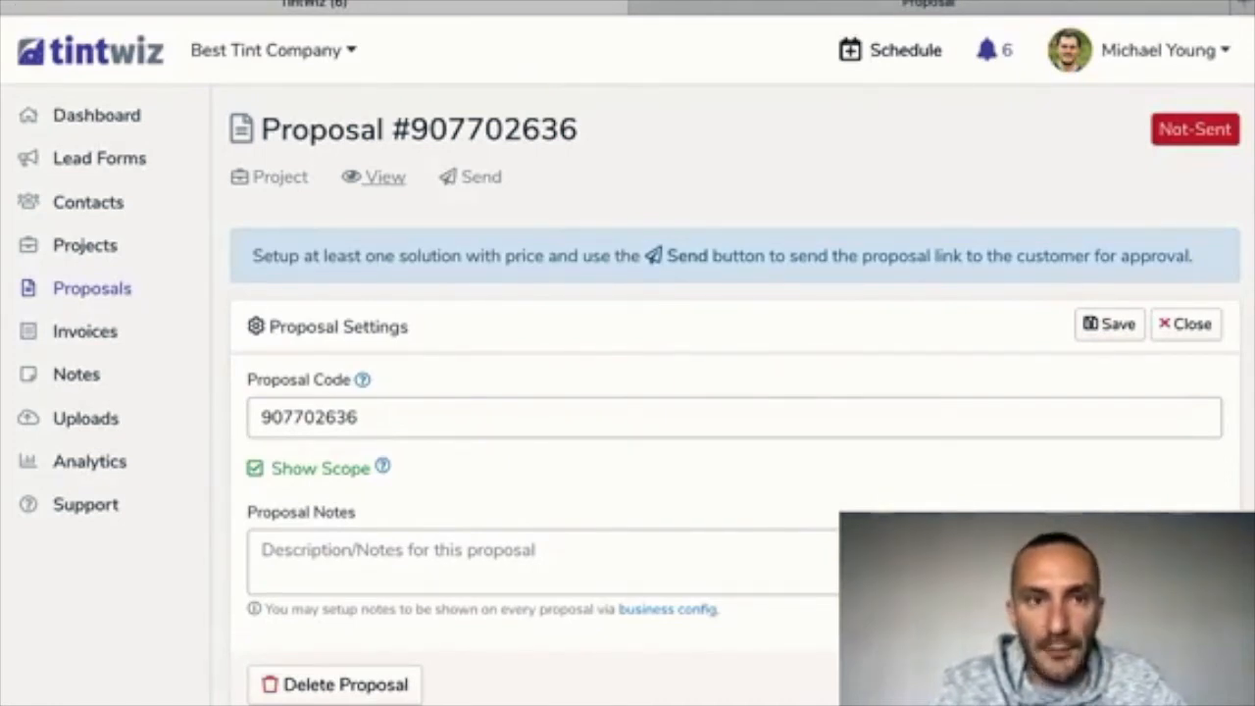
Check dashboard notifications, then open the new lead from the Leads Added list
left_click(96, 116)
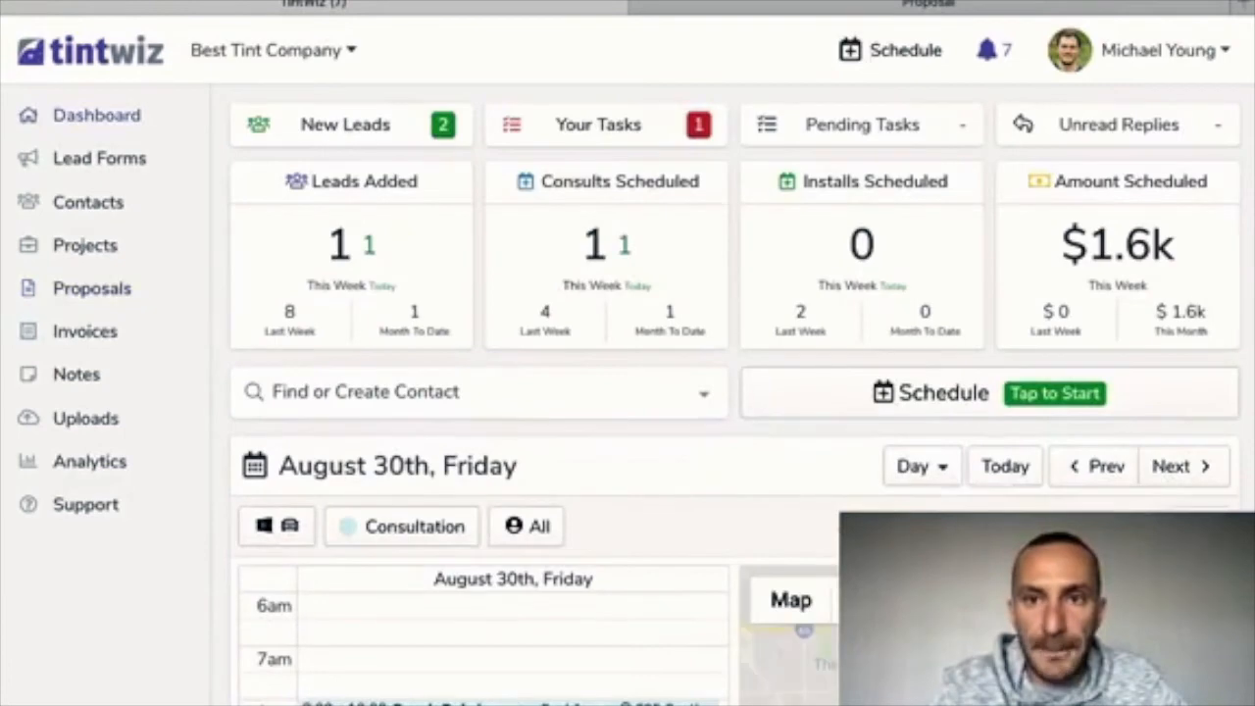
left_click(992, 50)
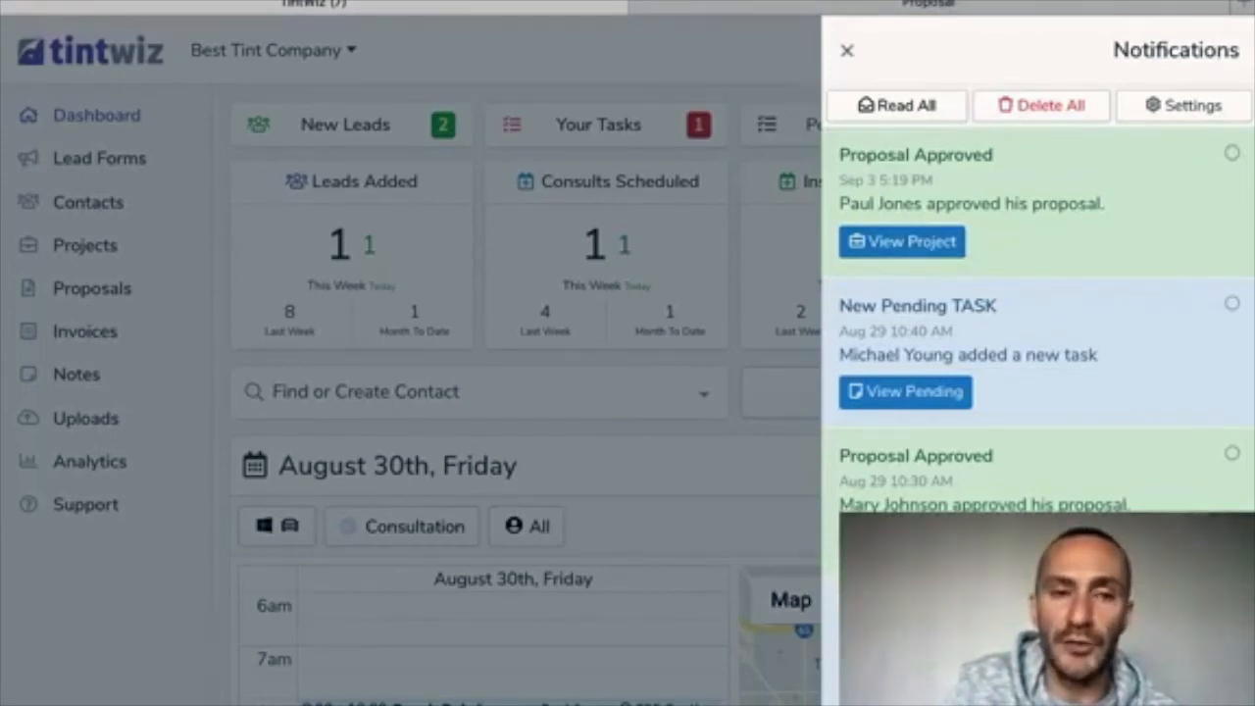
left_click(846, 50)
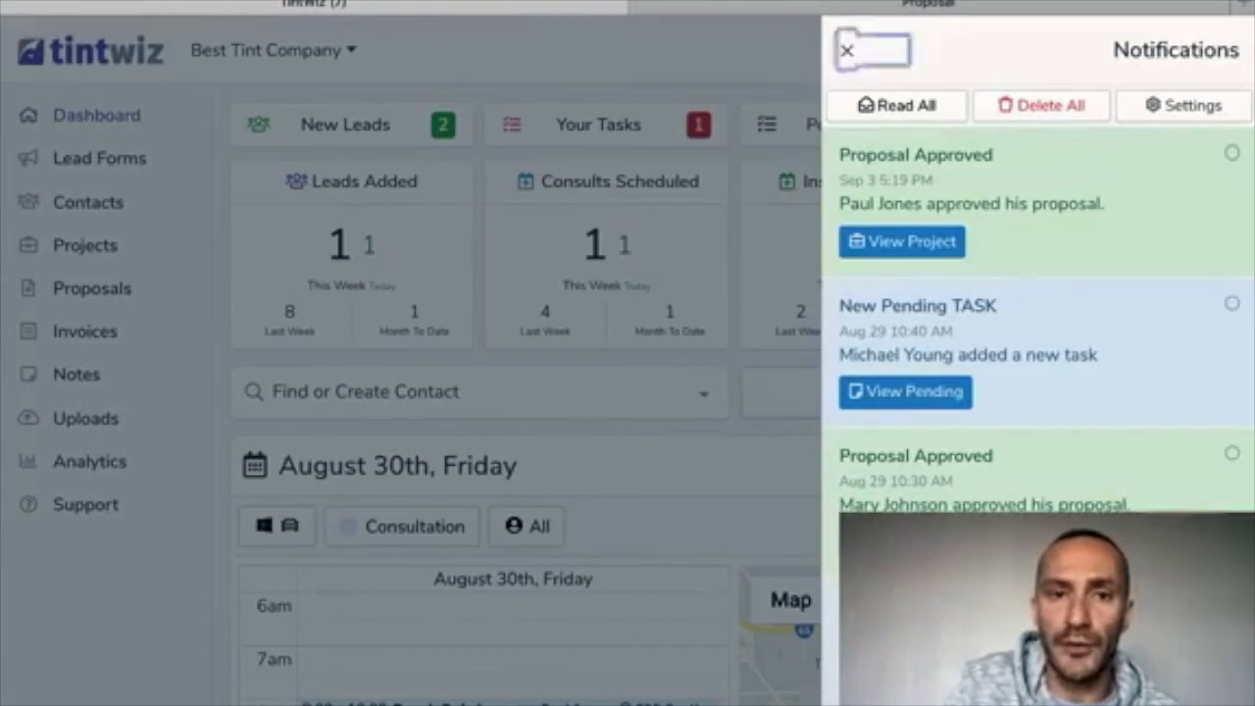
left_click(351, 182)
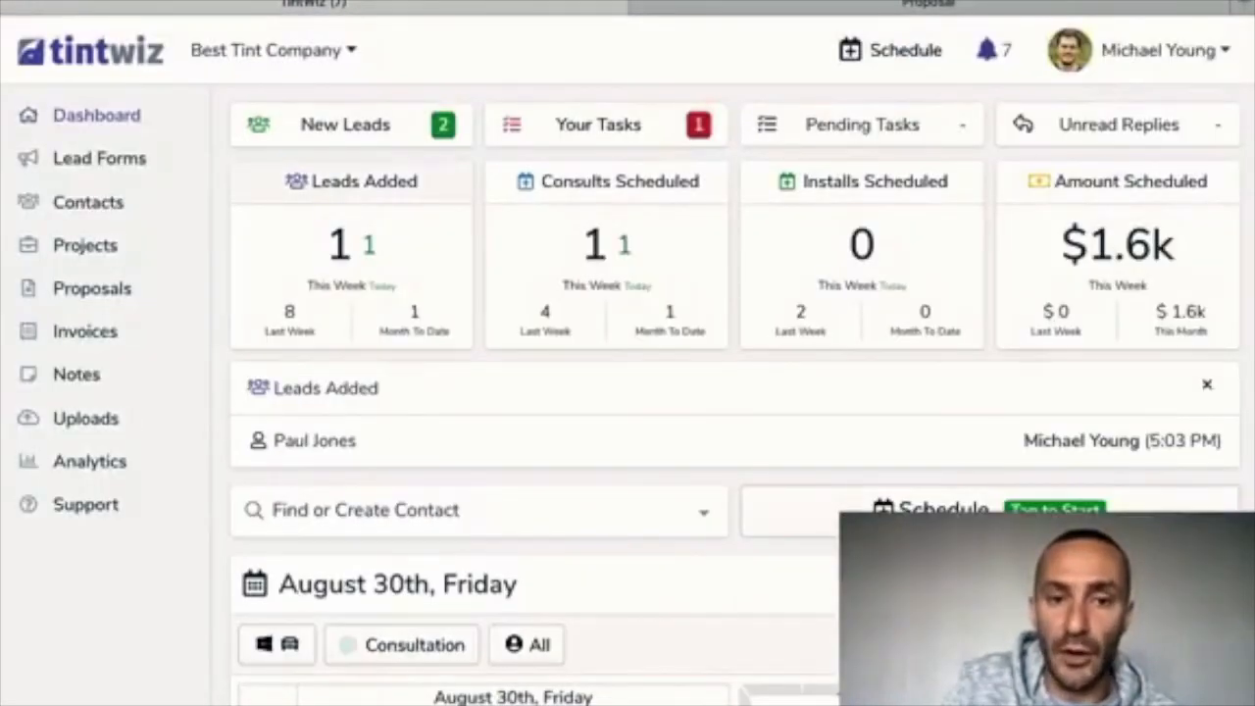
left_click(314, 441)
scroll(647, 392, "down", 5)
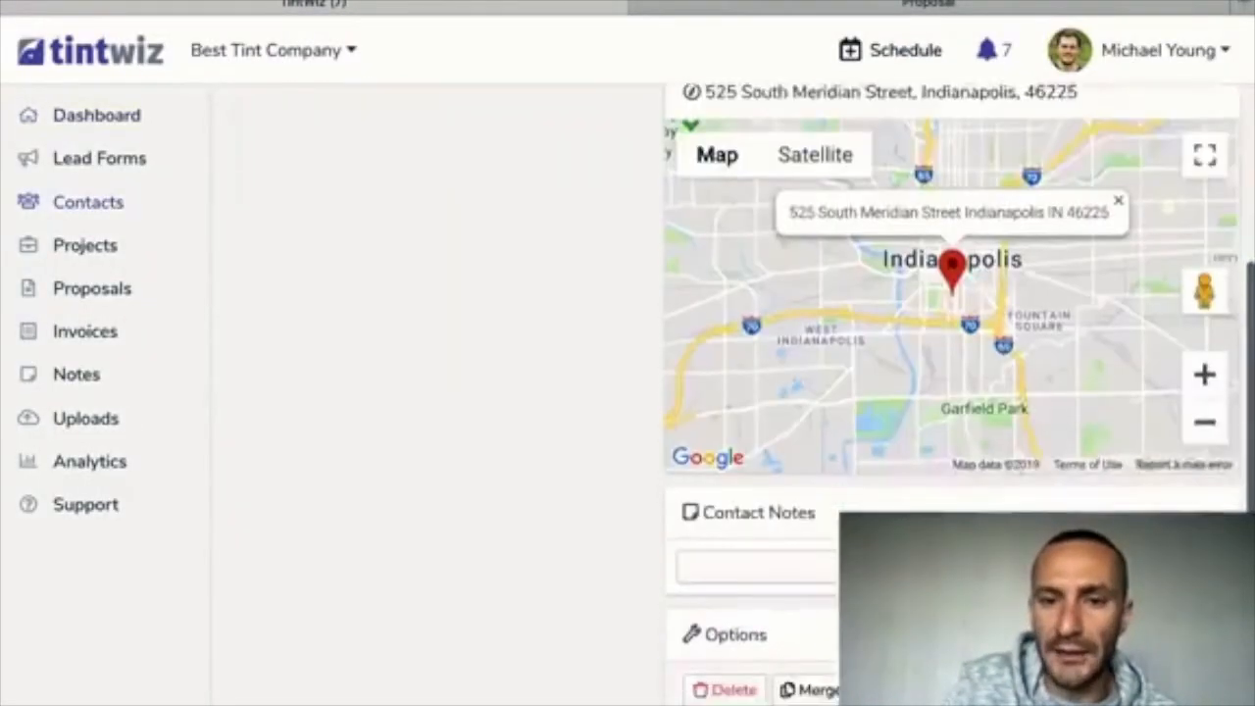
scroll(804, 425, "up", 5)
left_click(804, 425)
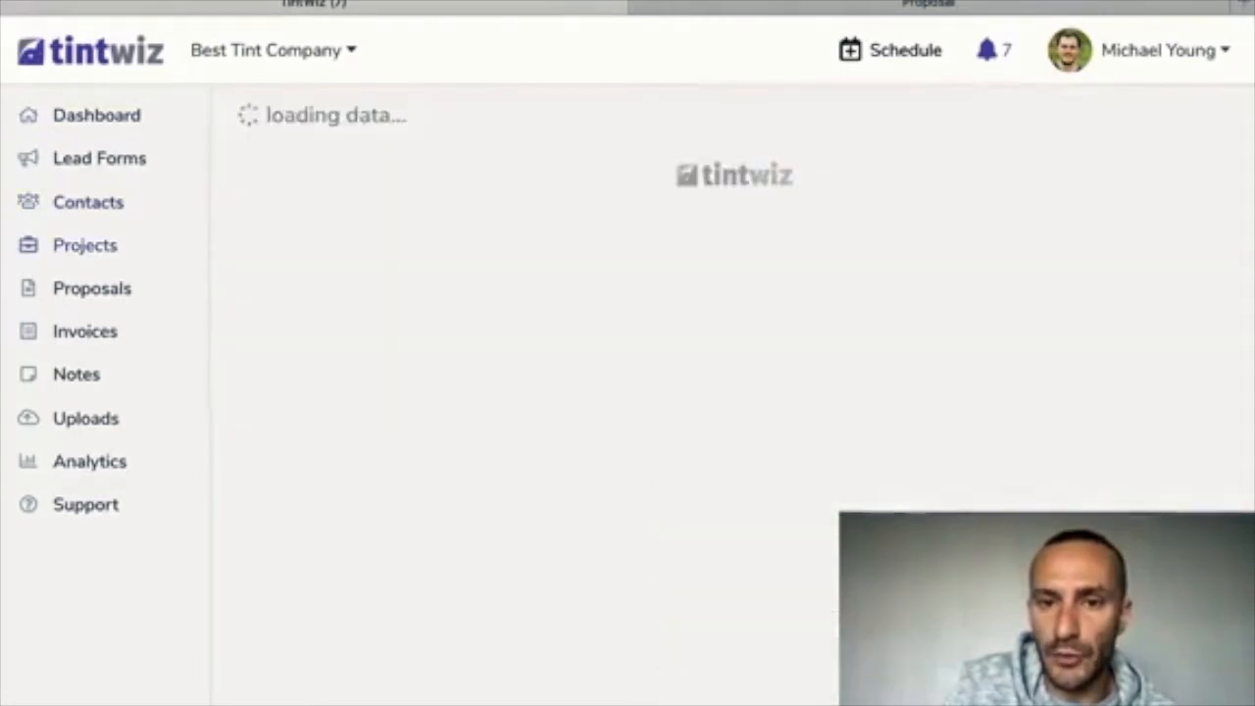
scroll(951, 392, "down", 7)
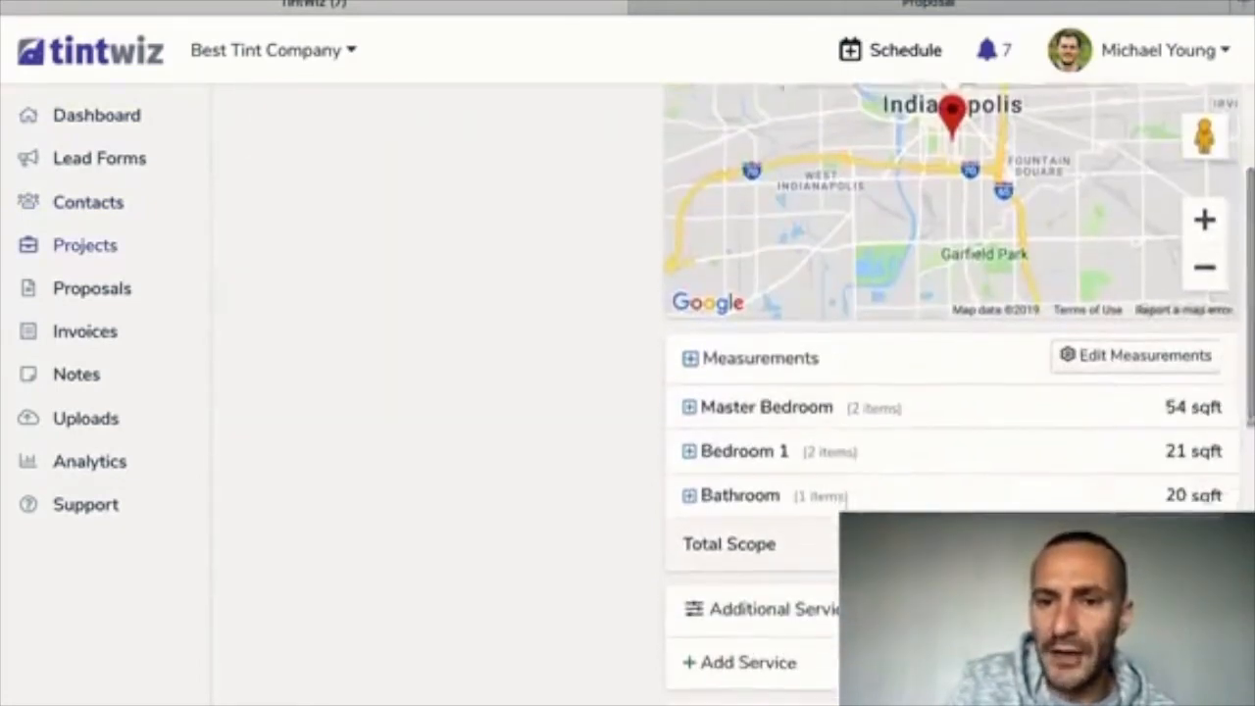
scroll(951, 392, "down", 1)
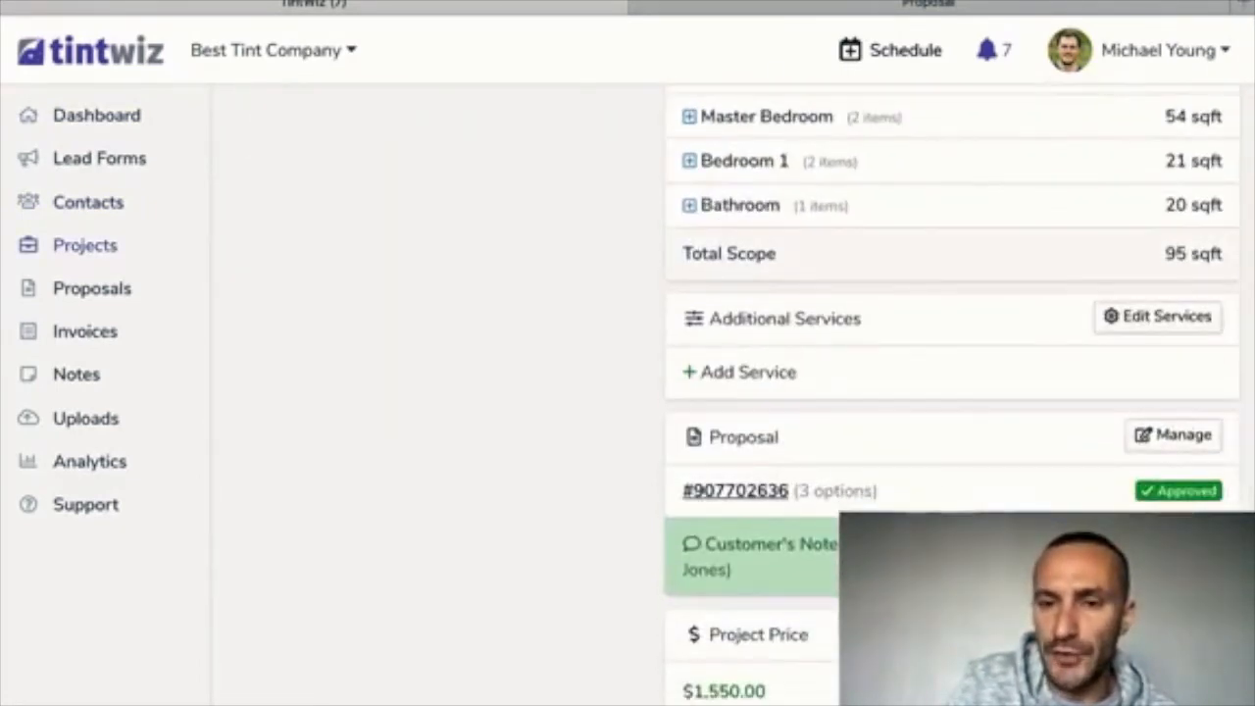
left_click(735, 491)
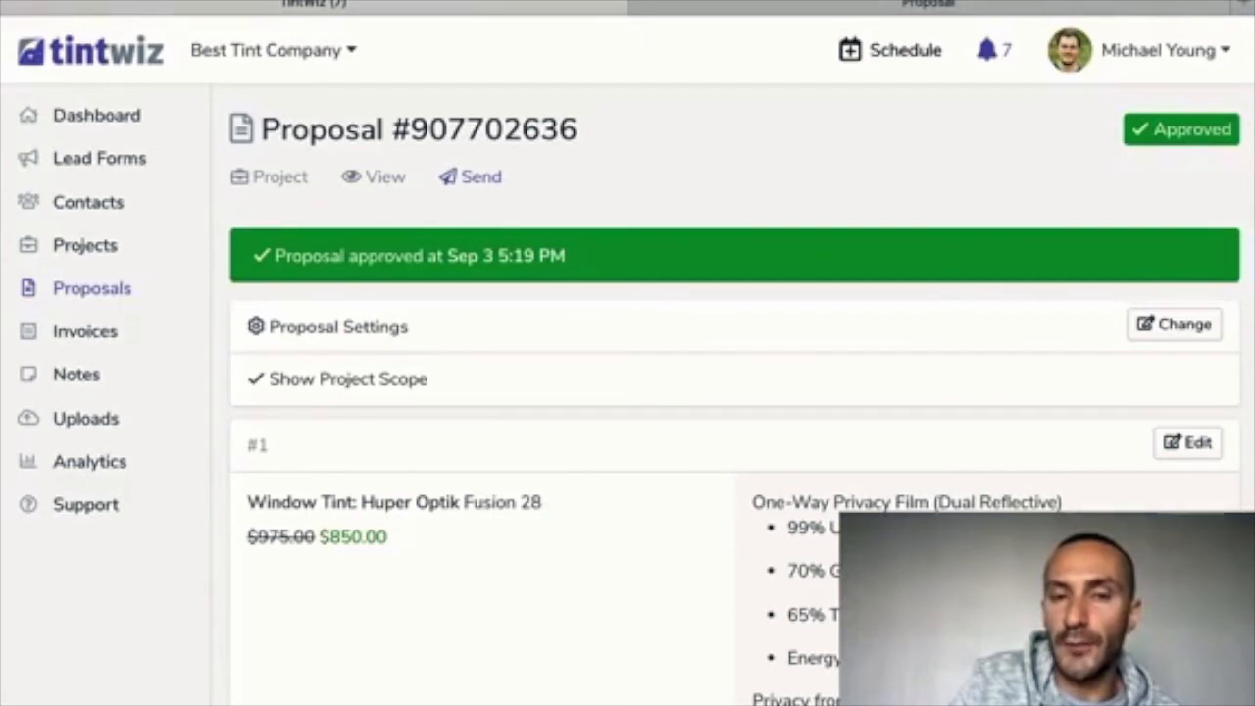
Bring up the proposal's Send form and inspect the prefilled contact name
left_click(471, 177)
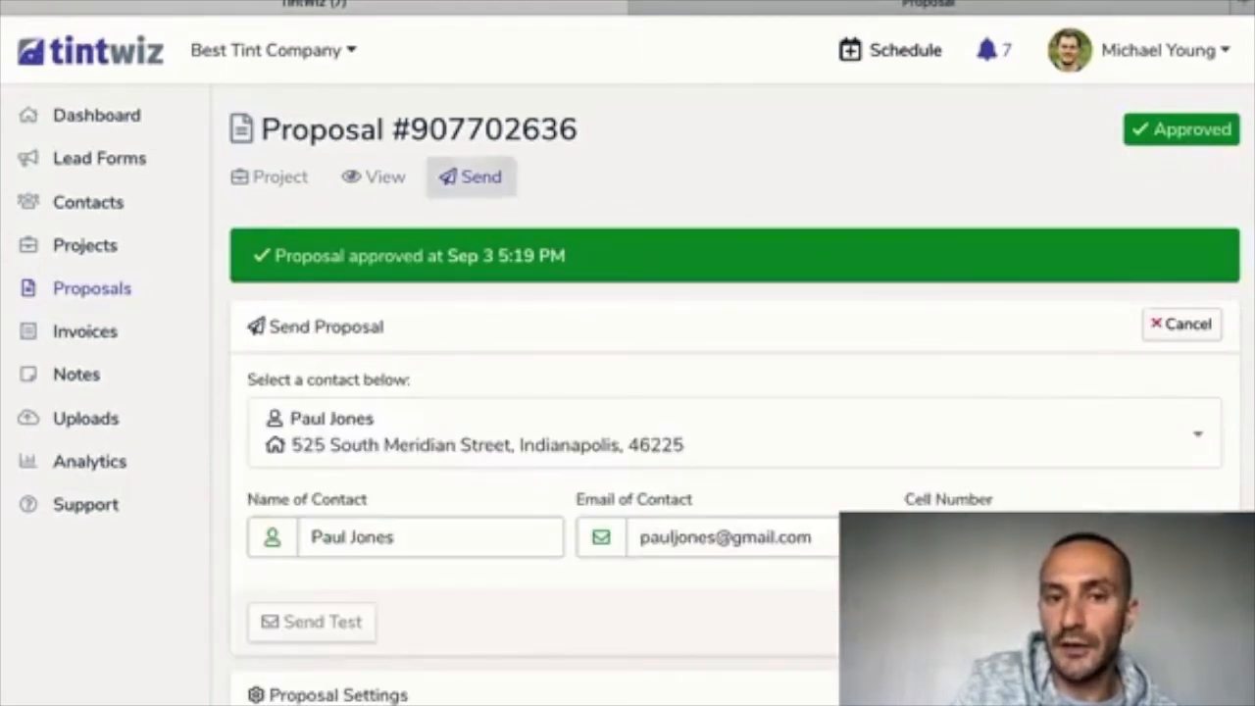
scroll(734, 392, "down", 2)
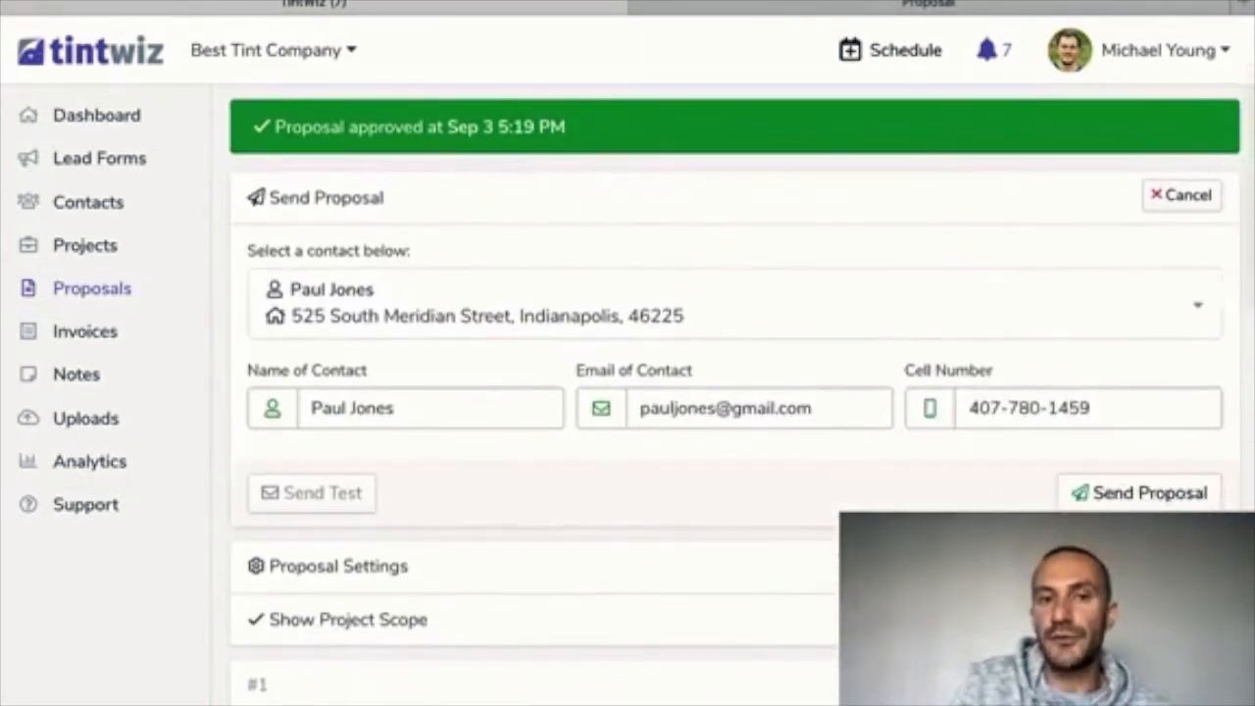
scroll(734, 392, "down", 1)
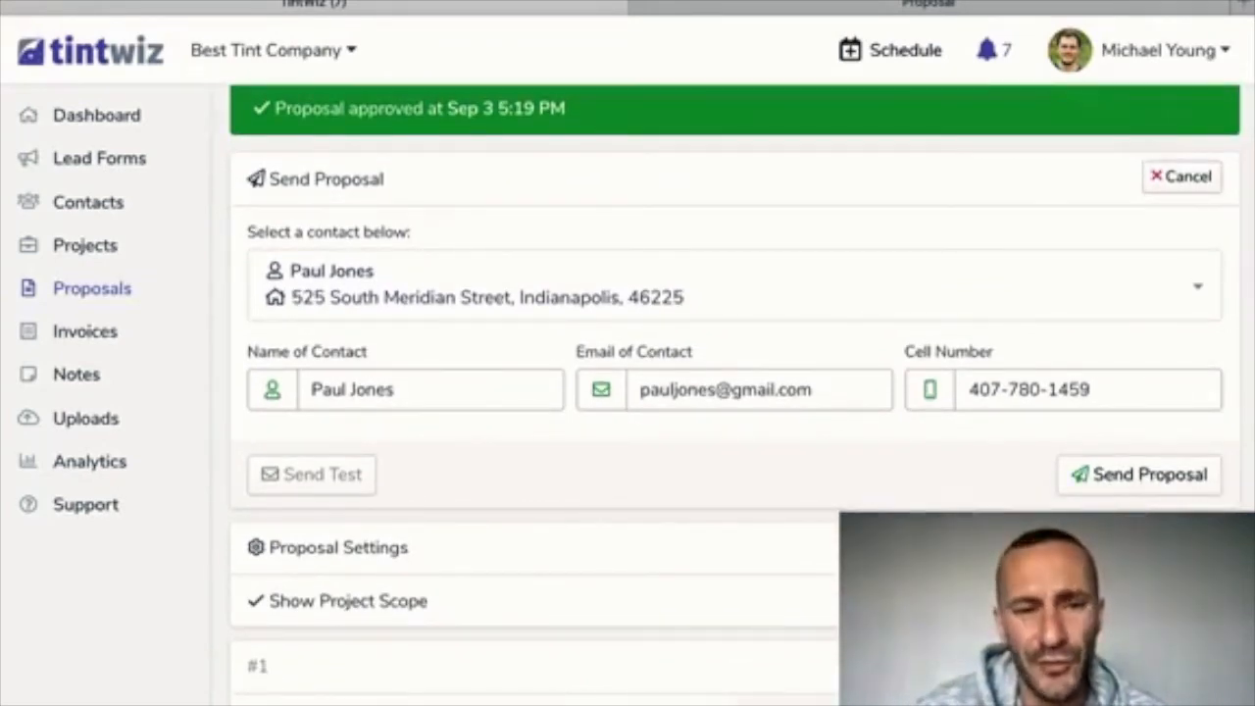
left_click(402, 389)
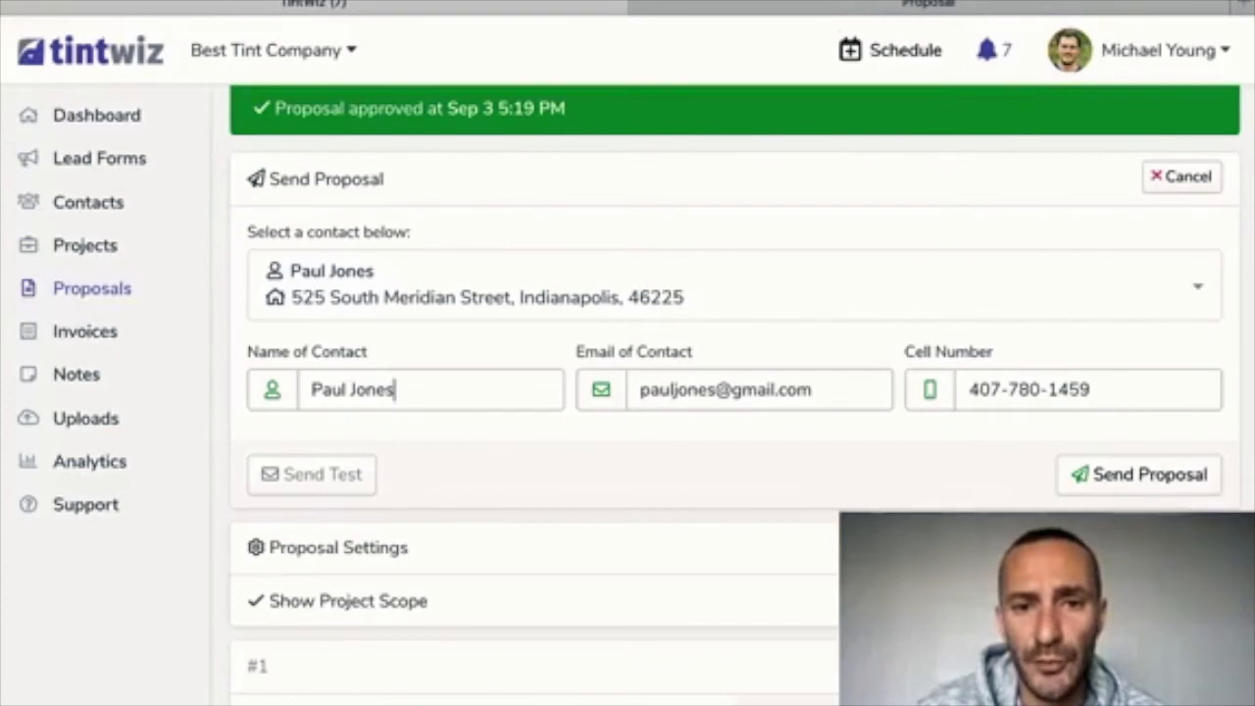
triple_click(402, 389)
left_click(402, 390)
scroll(725, 392, "down", 1)
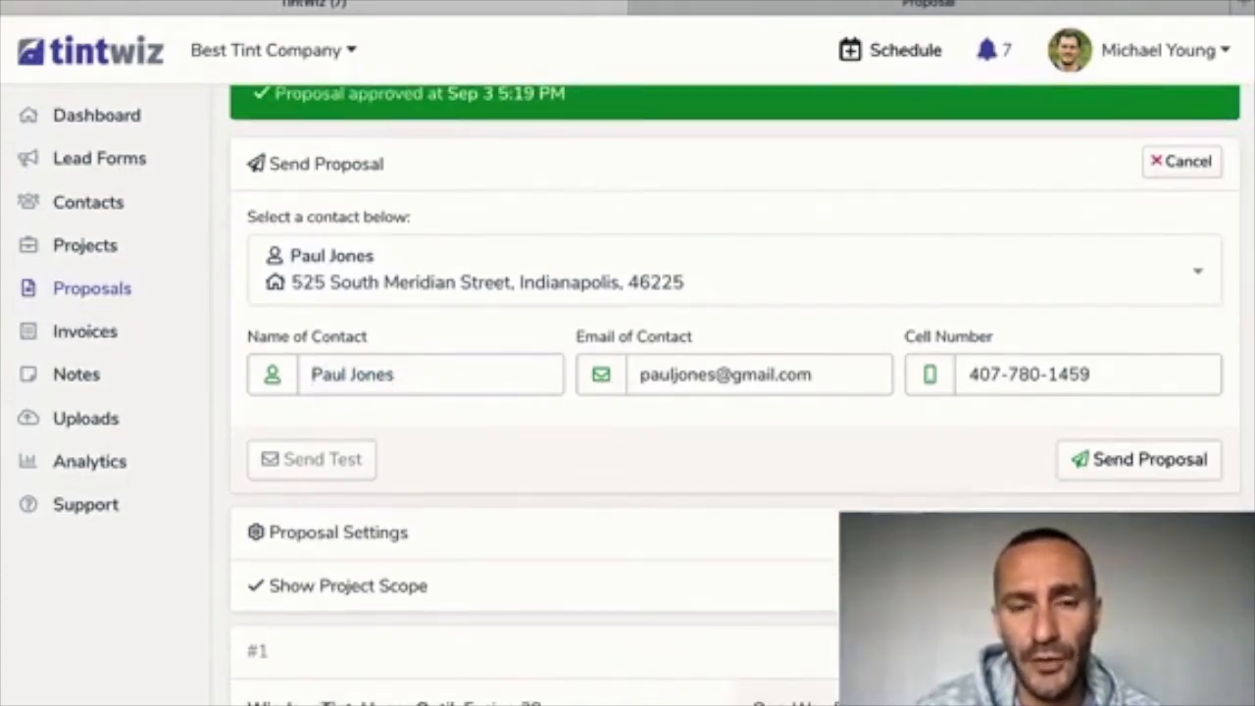
left_click_drag(396, 375, 367, 376)
left_click(396, 375)
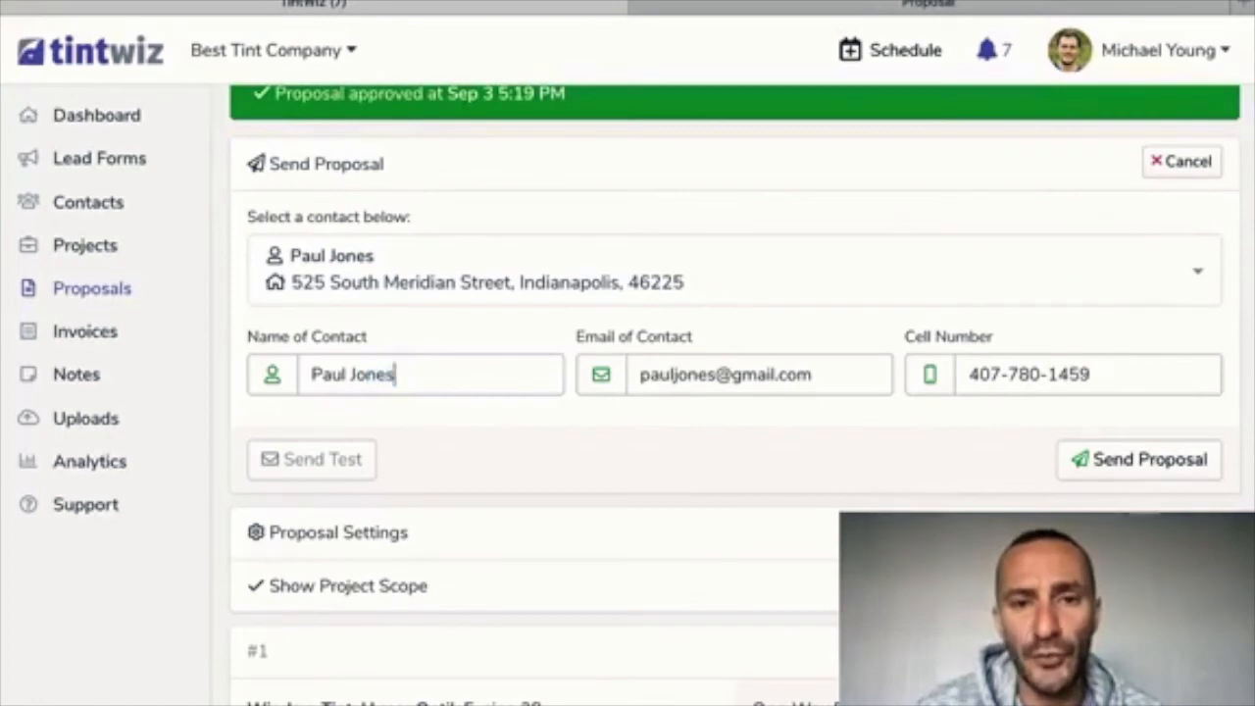
left_click_drag(396, 375, 307, 375)
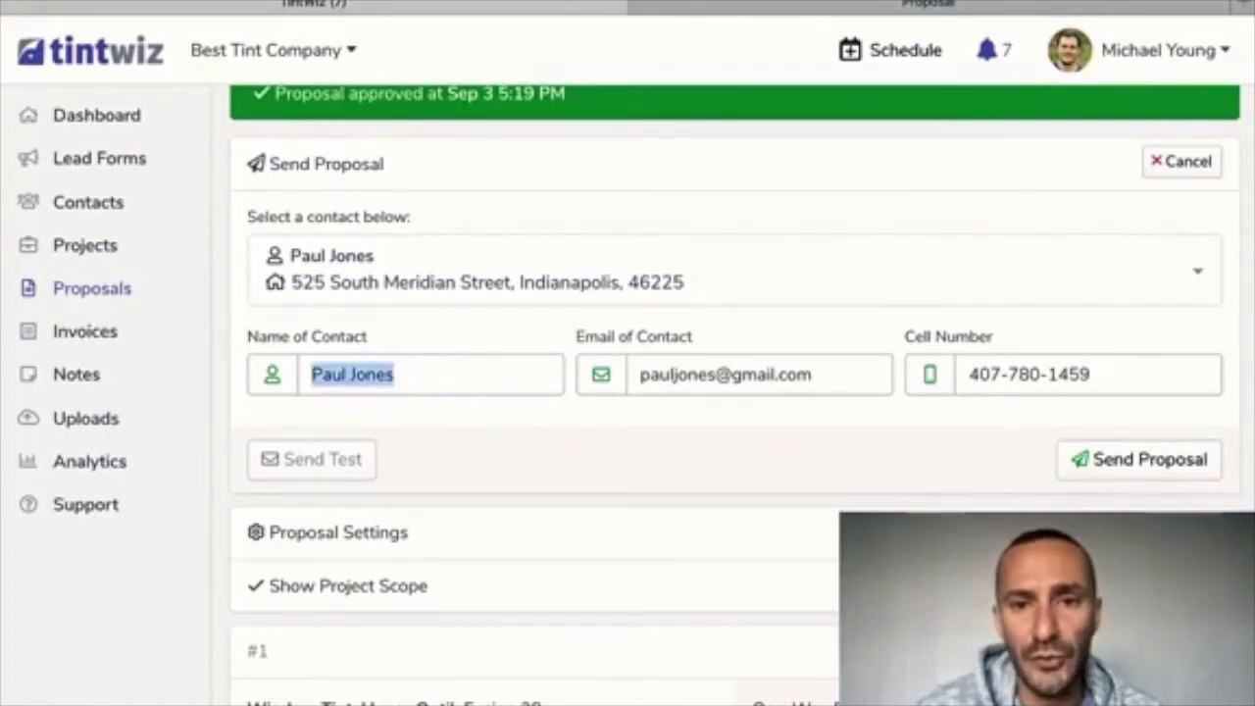
scroll(725, 392, "down", 1)
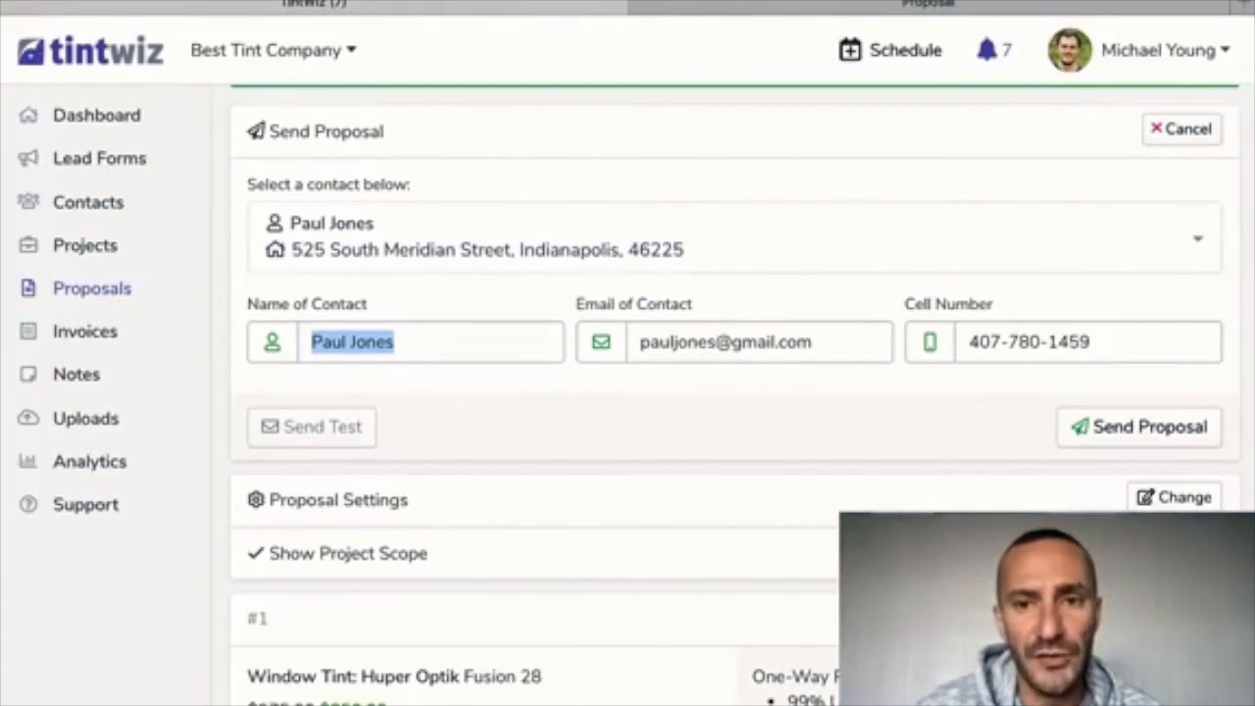
scroll(726, 392, "up", 3)
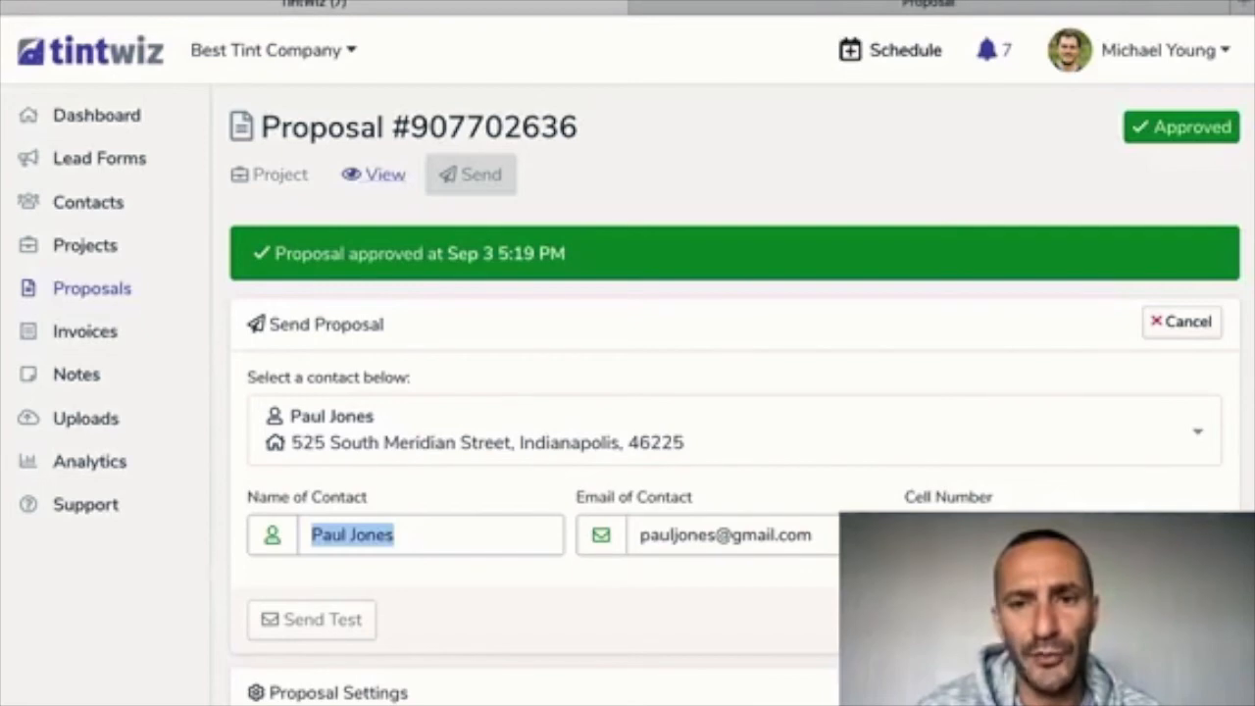
scroll(725, 392, "down", 2)
scroll(725, 392, "up", 2)
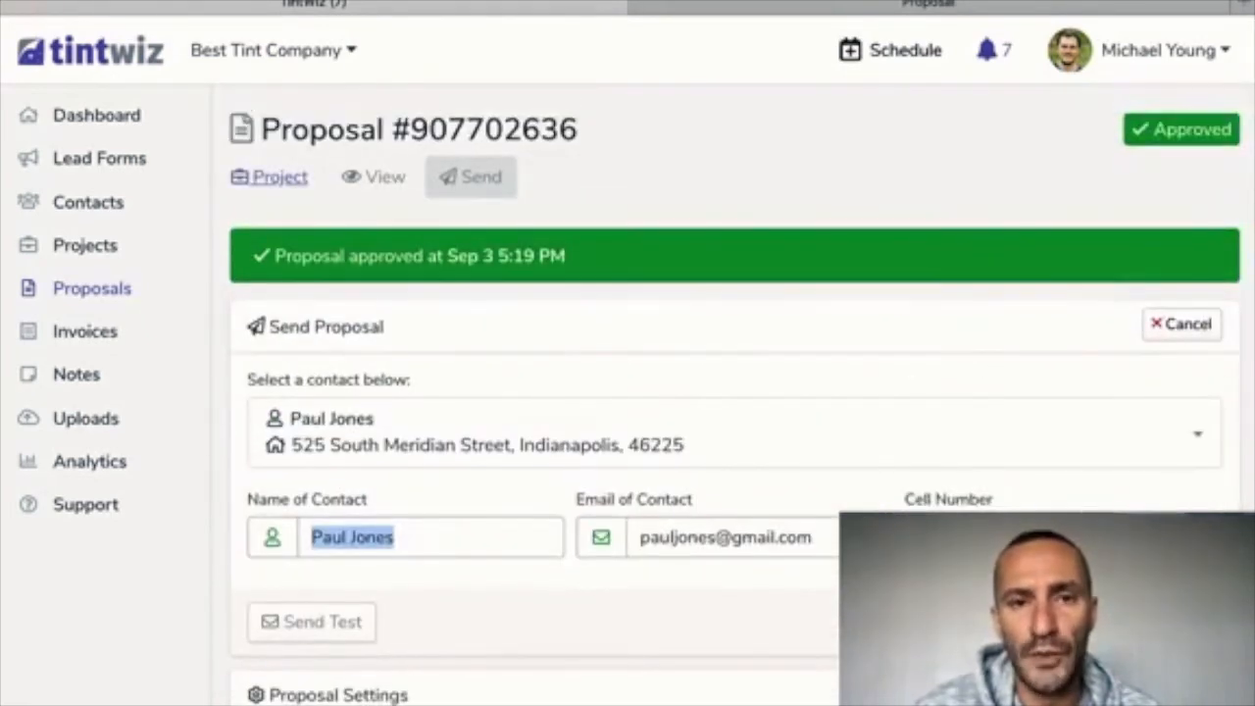
left_click(279, 176)
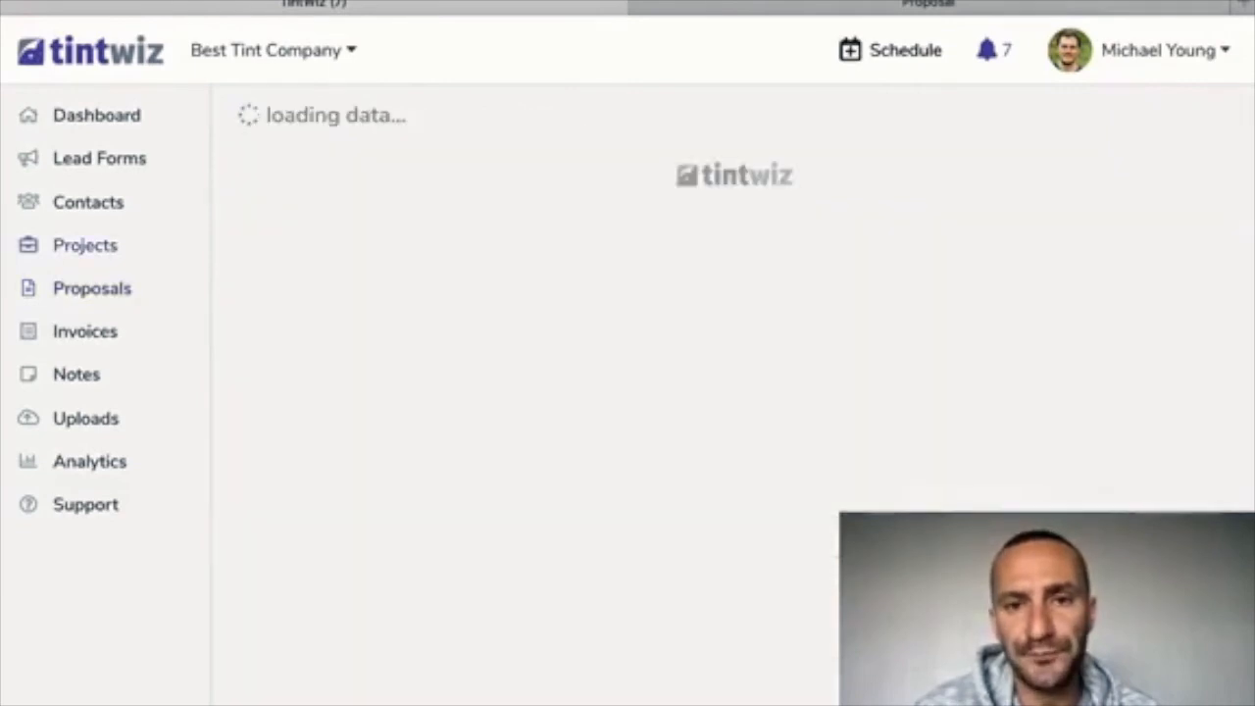
Start a new invoice from the project's Invoice card, prefilled with a Window Tint description
scroll(951, 392, "down", 3)
scroll(950, 392, "down", 6)
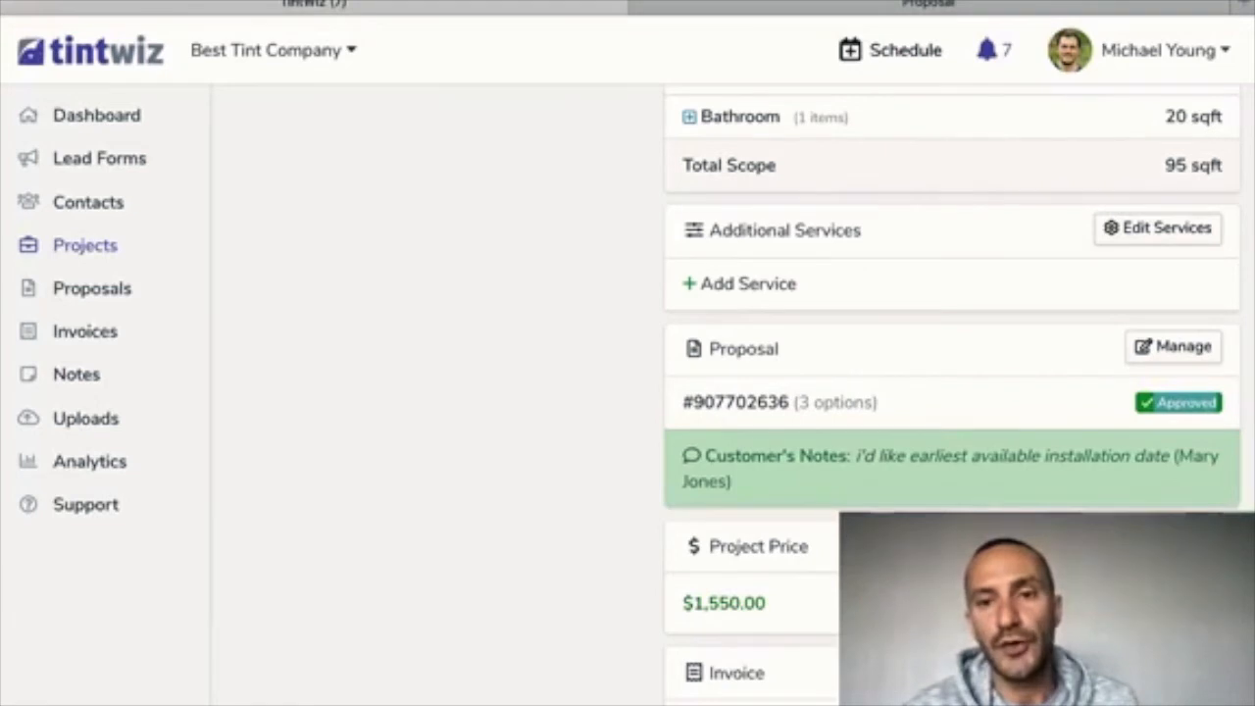
scroll(735, 382, "down", 1)
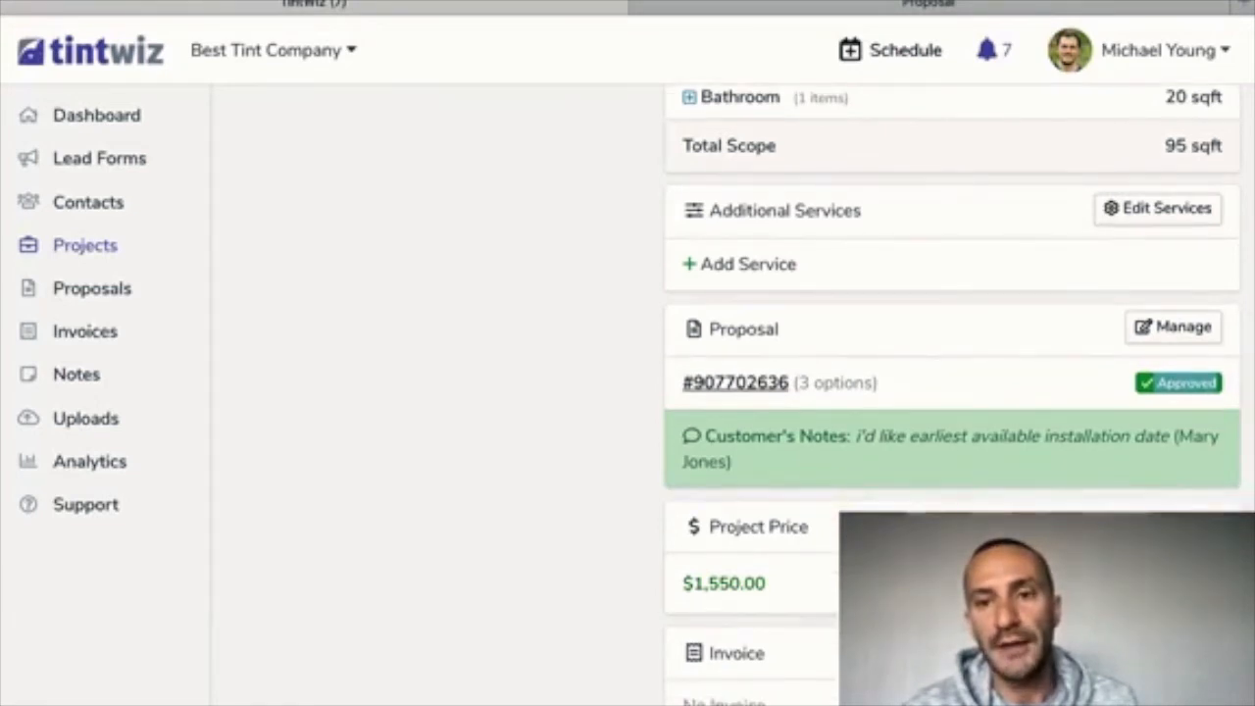
scroll(735, 382, "down", 2)
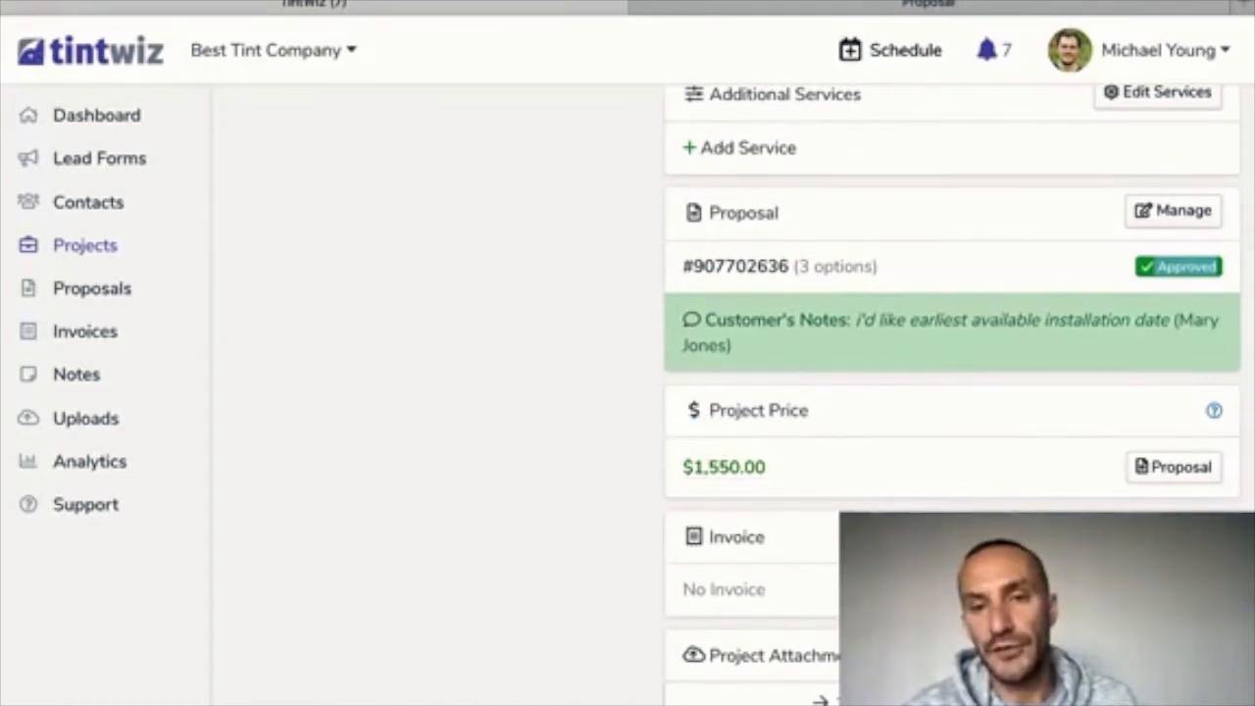
scroll(723, 338, "down", 2)
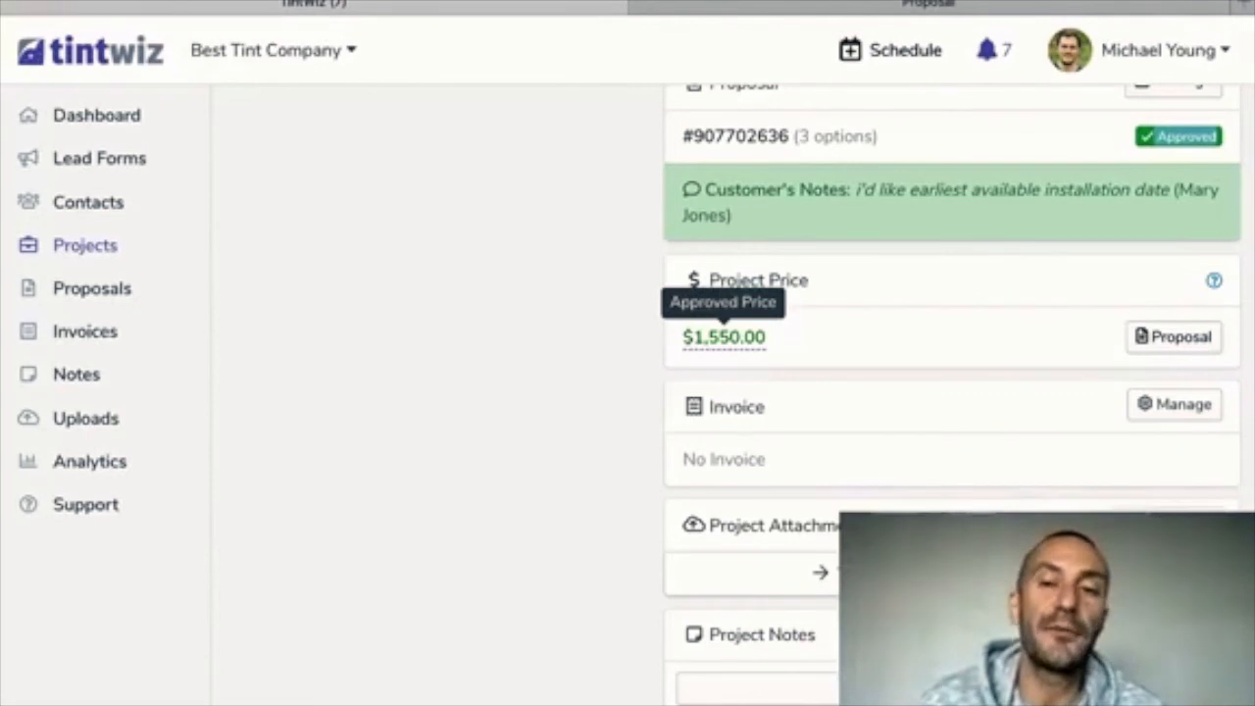
scroll(724, 337, "down", 1)
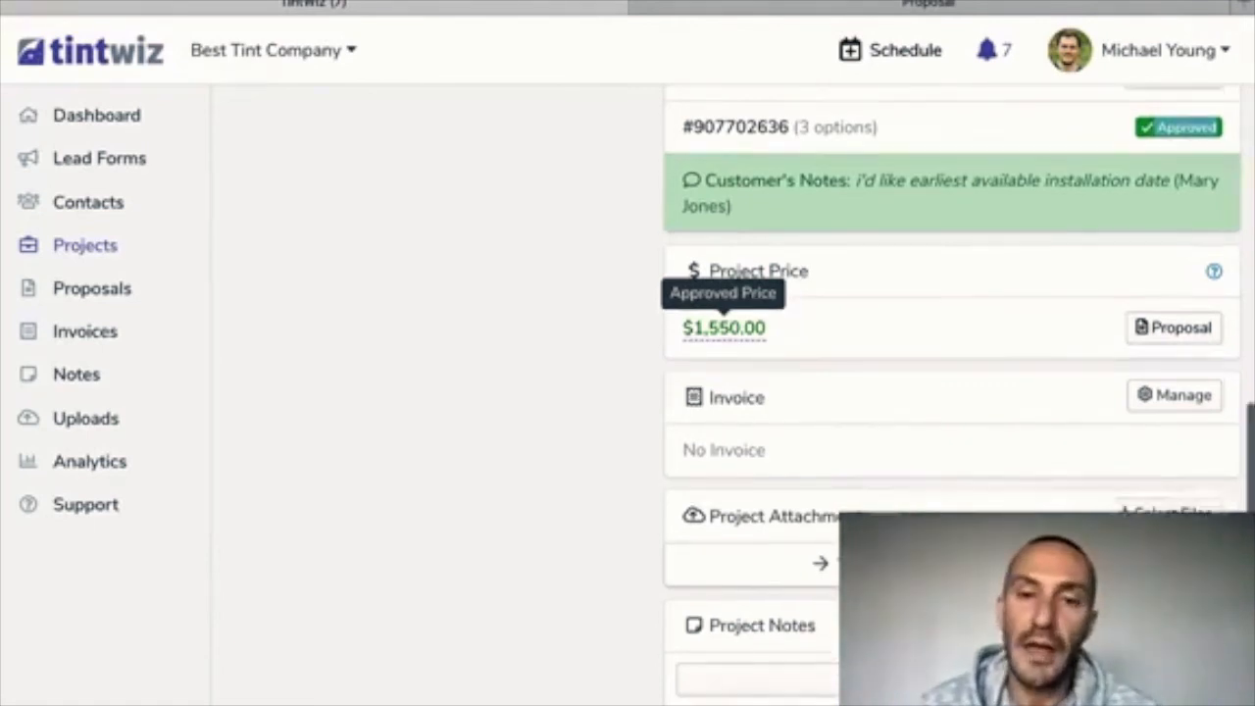
scroll(952, 392, "up", 1)
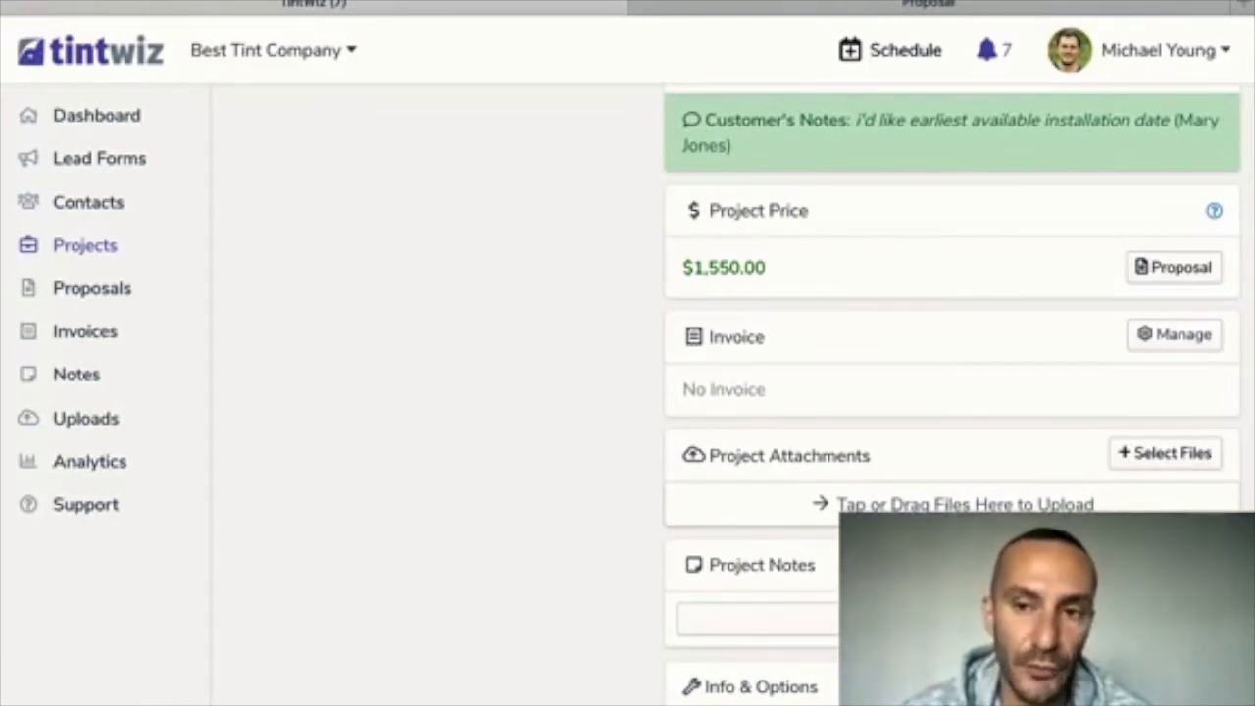
left_click(1174, 335)
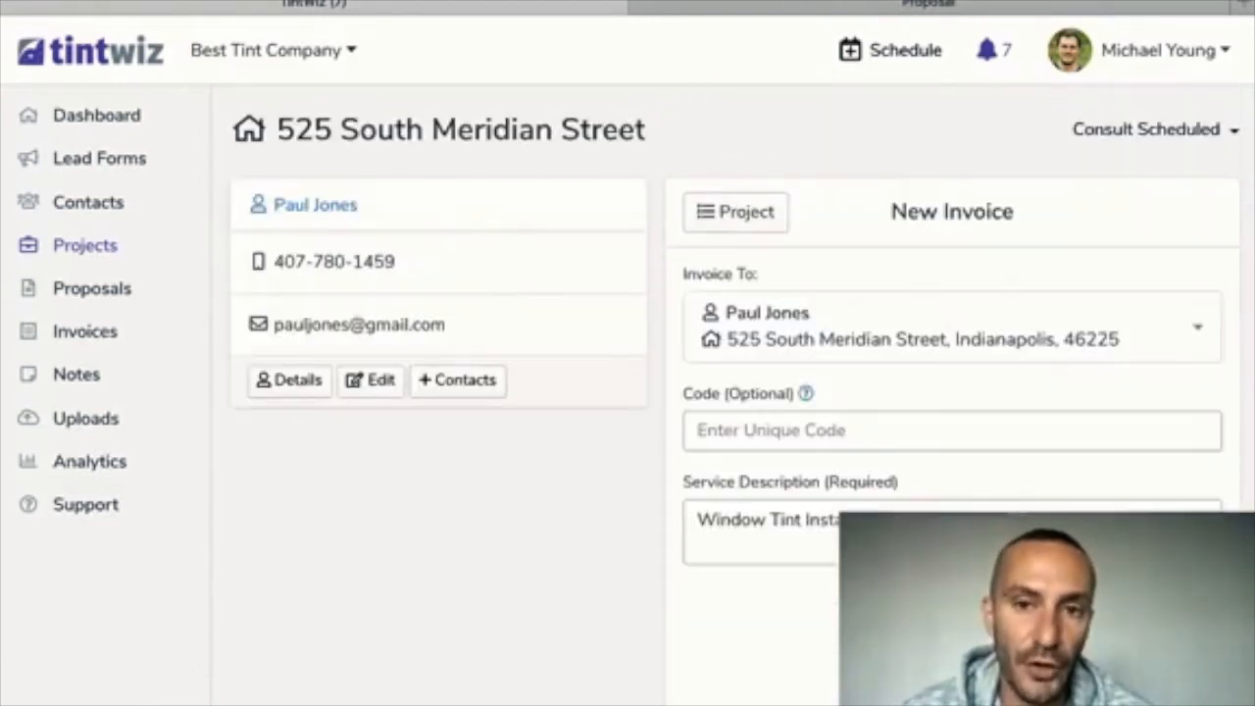
Review the unsaved New Invoice form, then go back to the project's Events overview
scroll(951, 373, "down", 2)
scroll(951, 372, "up", 1)
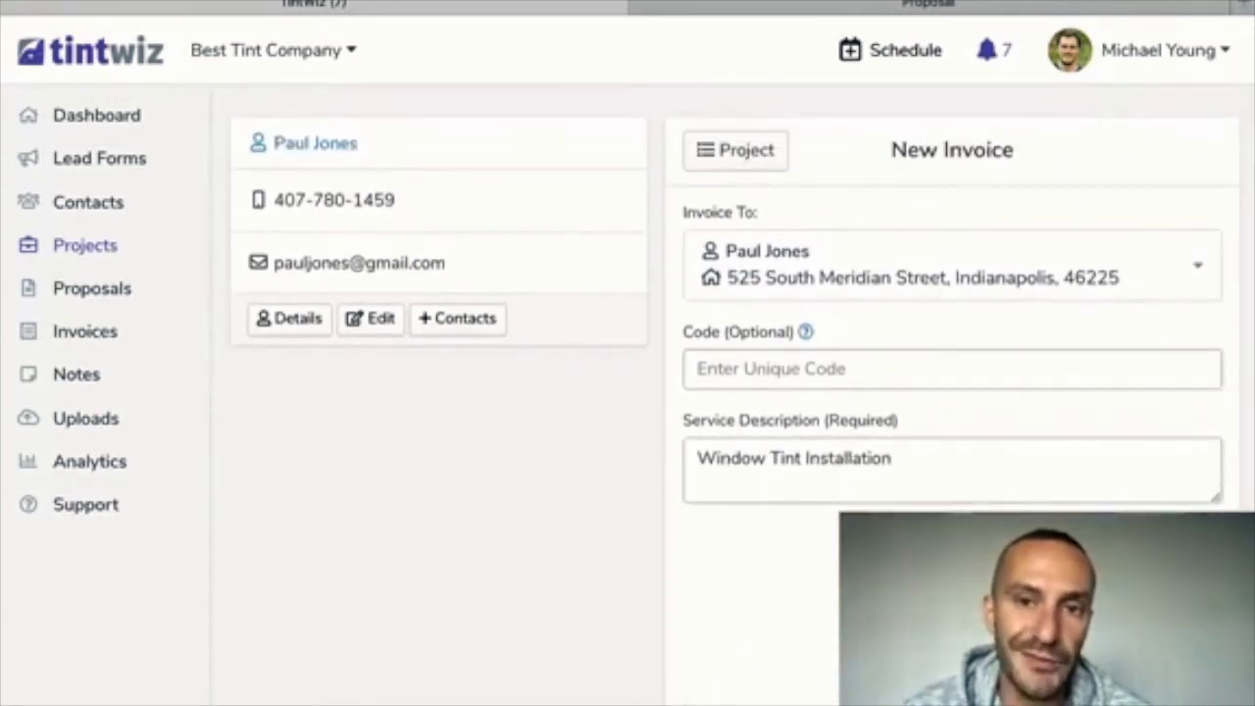
scroll(951, 372, "down", 1)
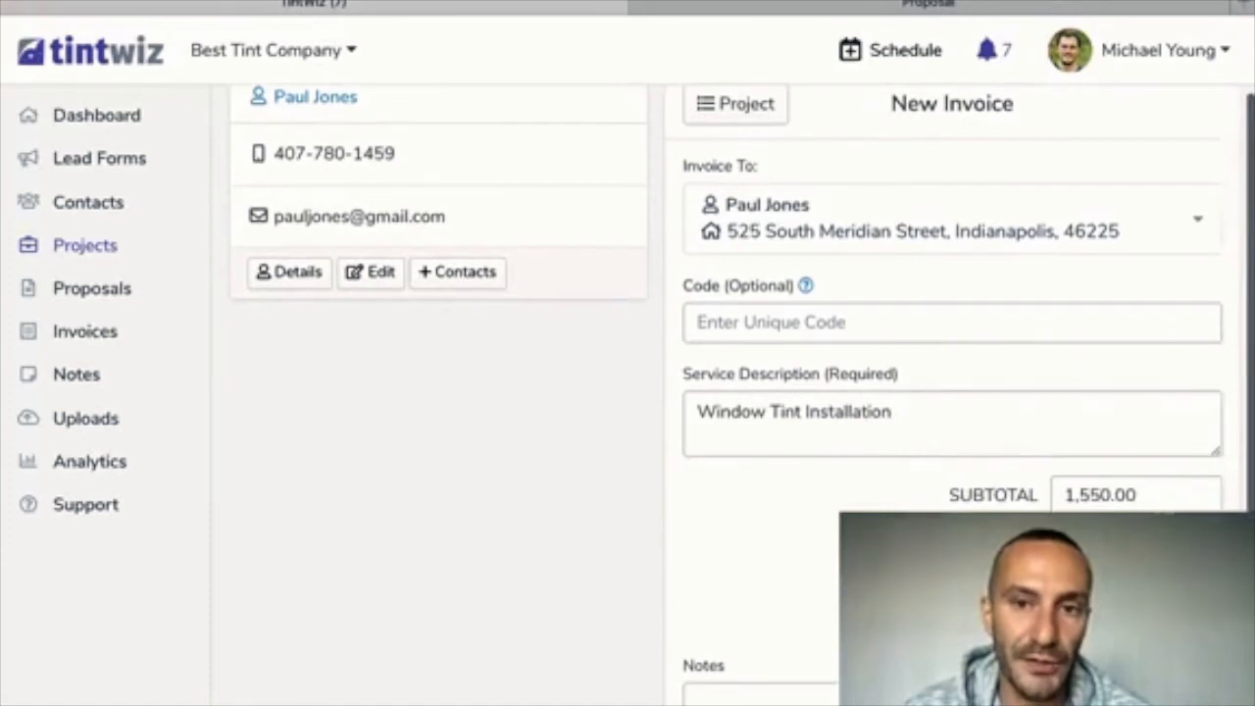
scroll(742, 384, "down", 3)
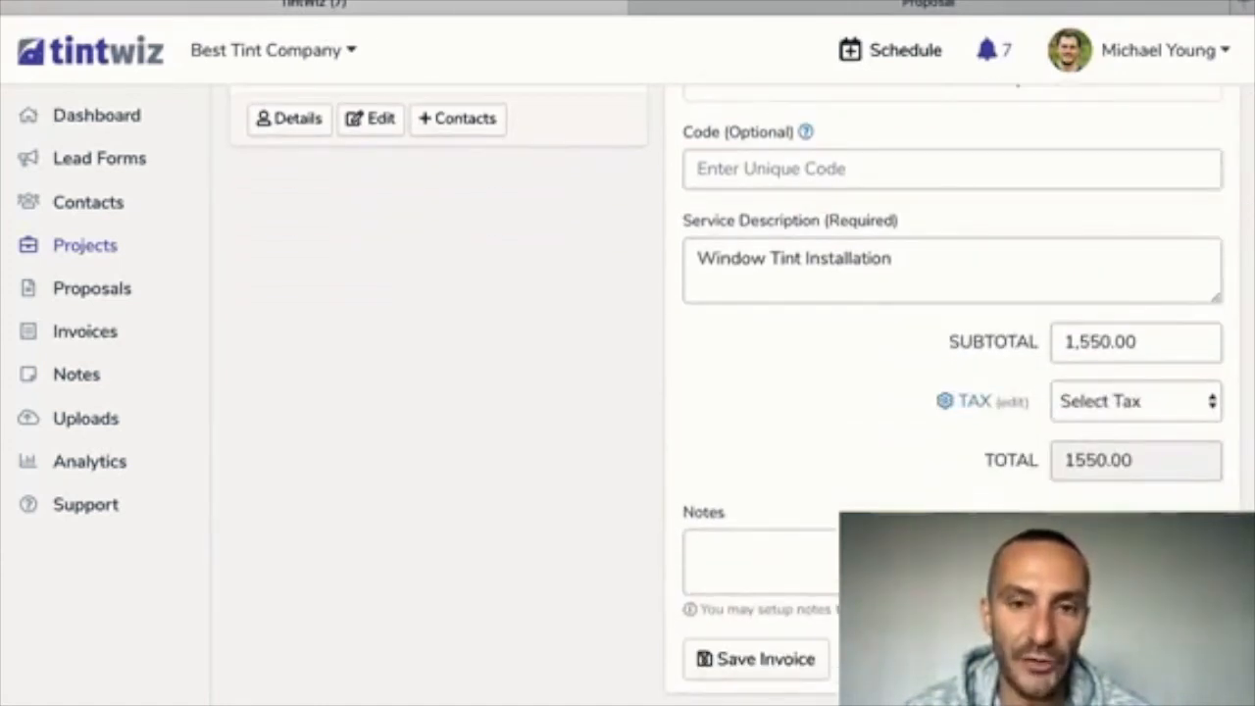
scroll(742, 392, "up", 5)
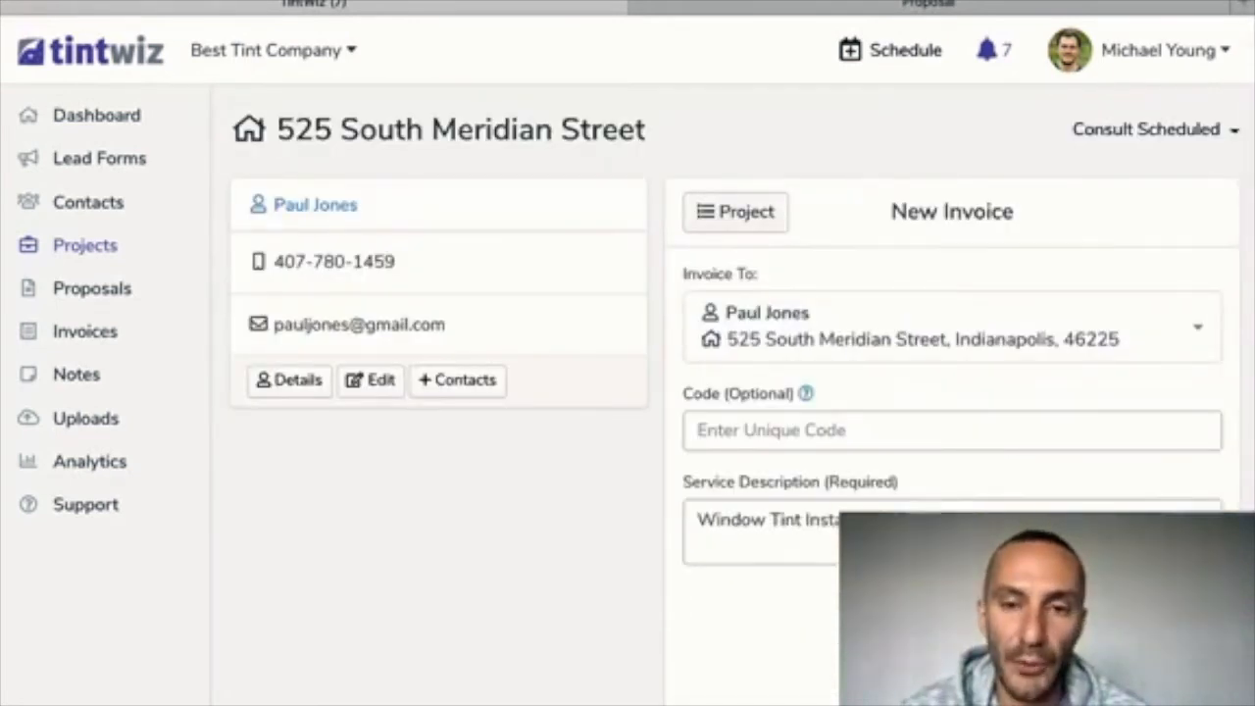
left_click(736, 212)
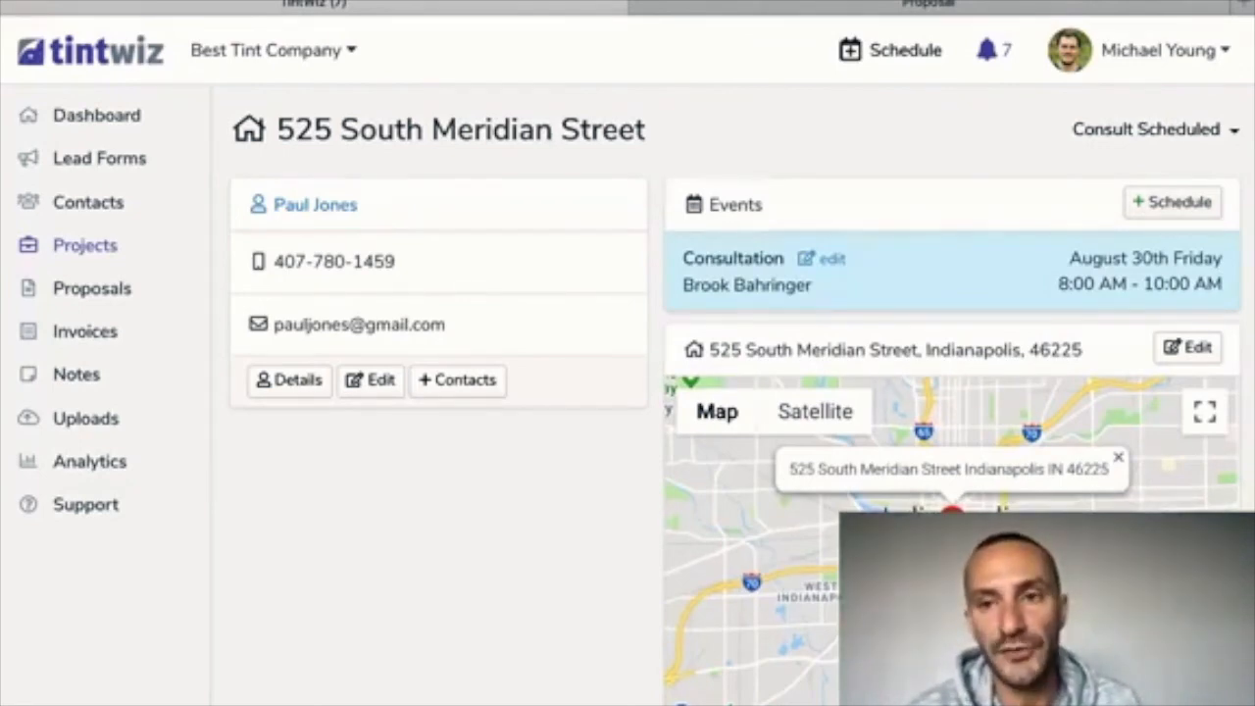
Begin a new Installation event for the project and assign the suggested installer
left_click(1173, 202)
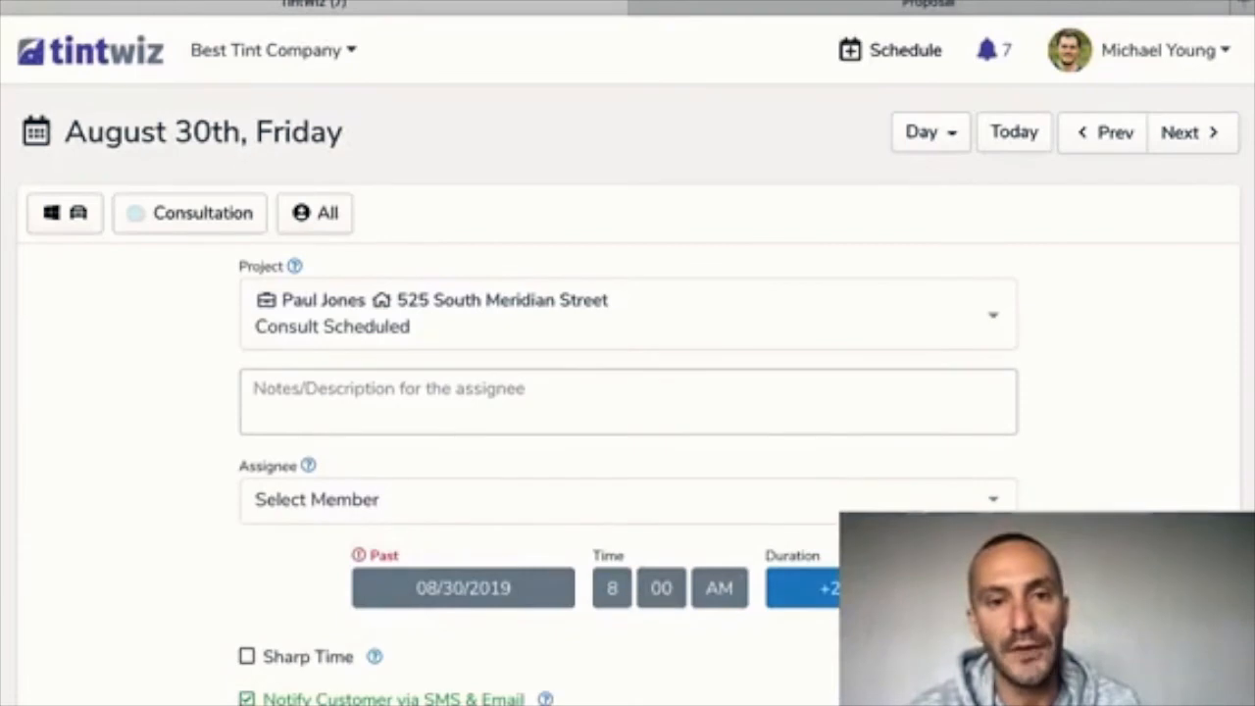
scroll(627, 392, "down", 1)
scroll(628, 392, "up", 1)
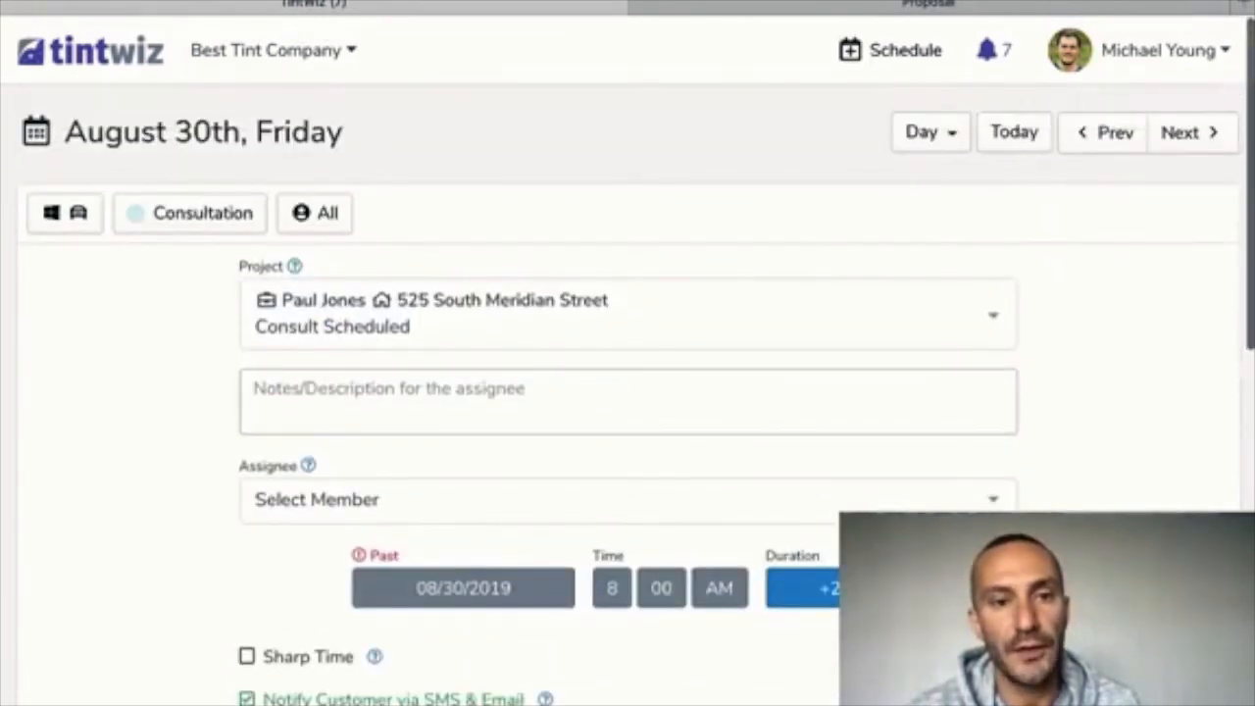
left_click(191, 213)
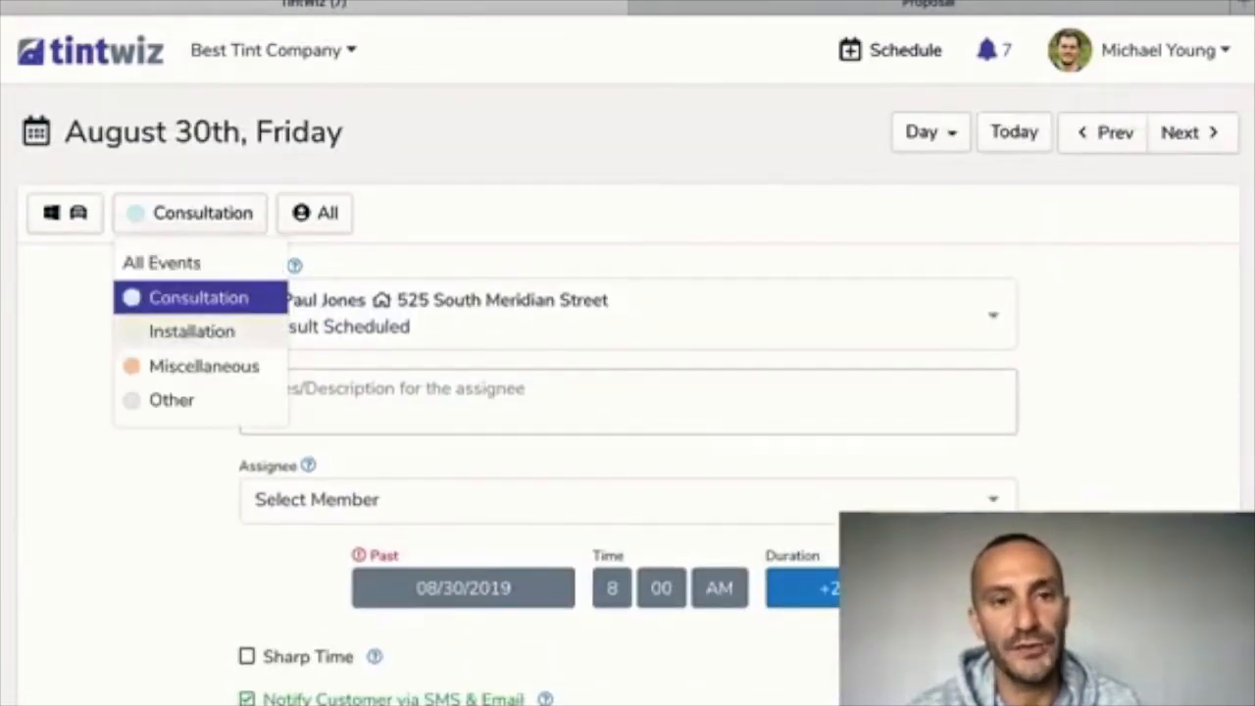
left_click(191, 331)
scroll(627, 392, "down", 1)
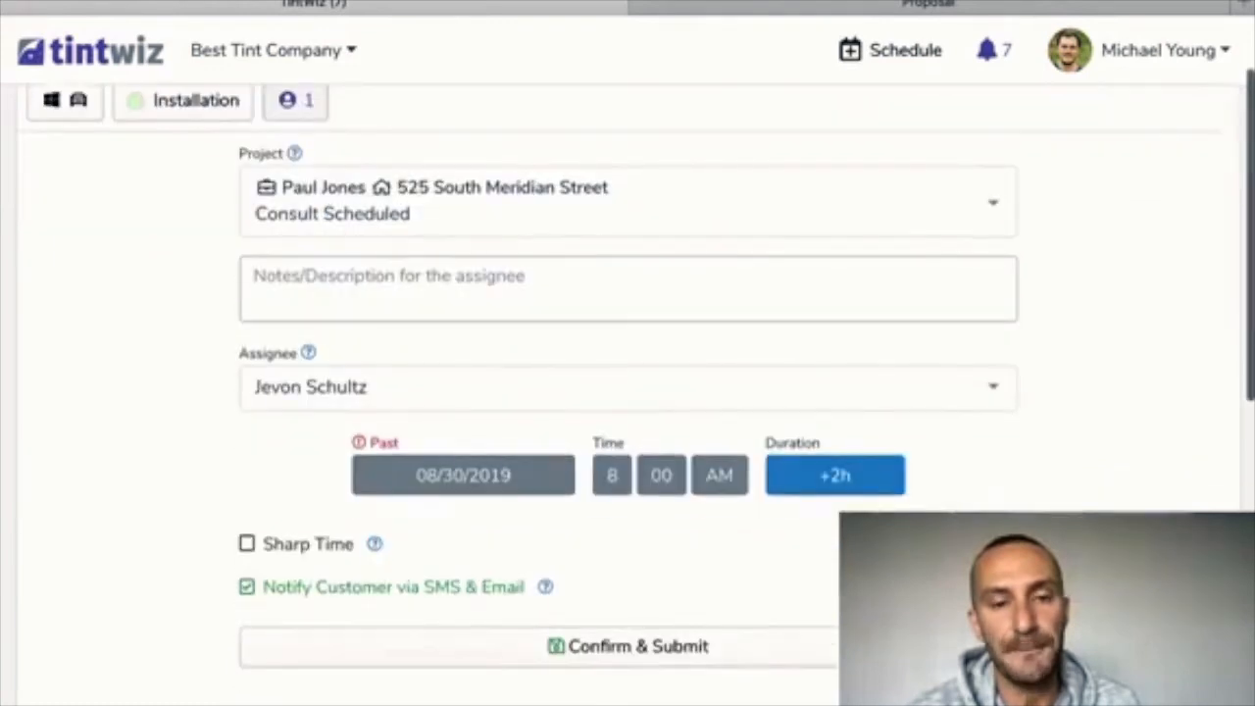
left_click(627, 387)
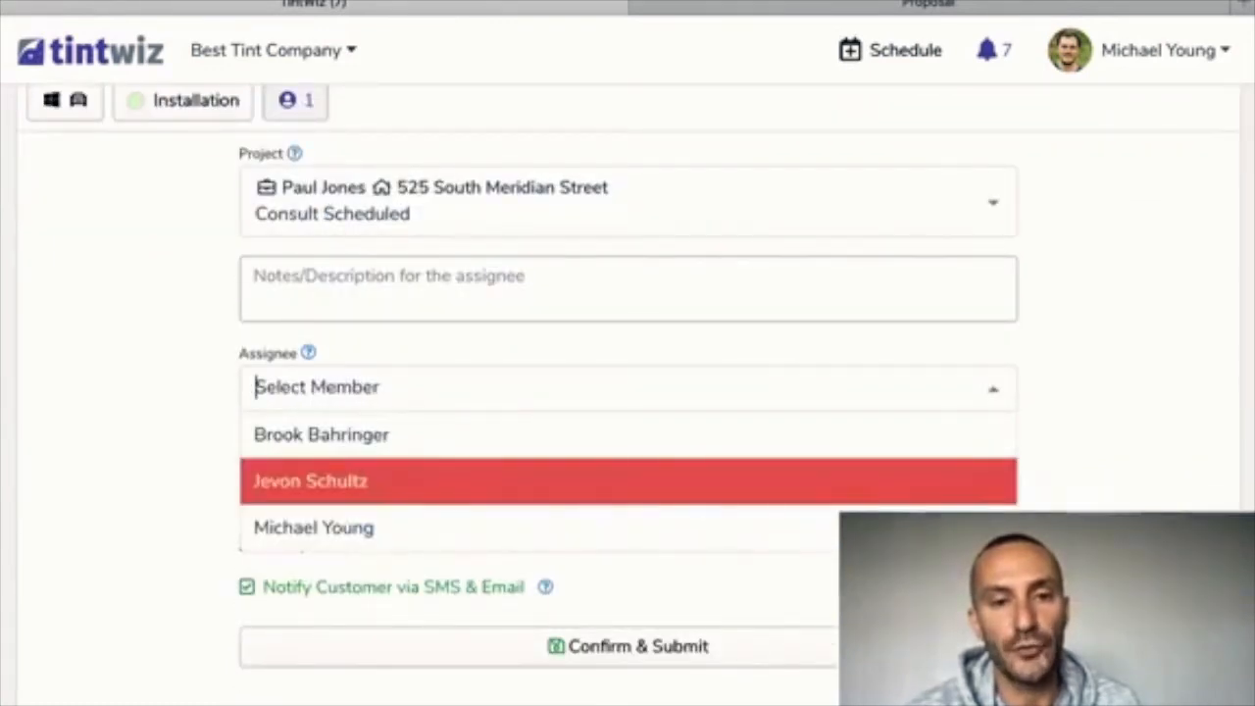
key("Return")
scroll(627, 392, "down", 1)
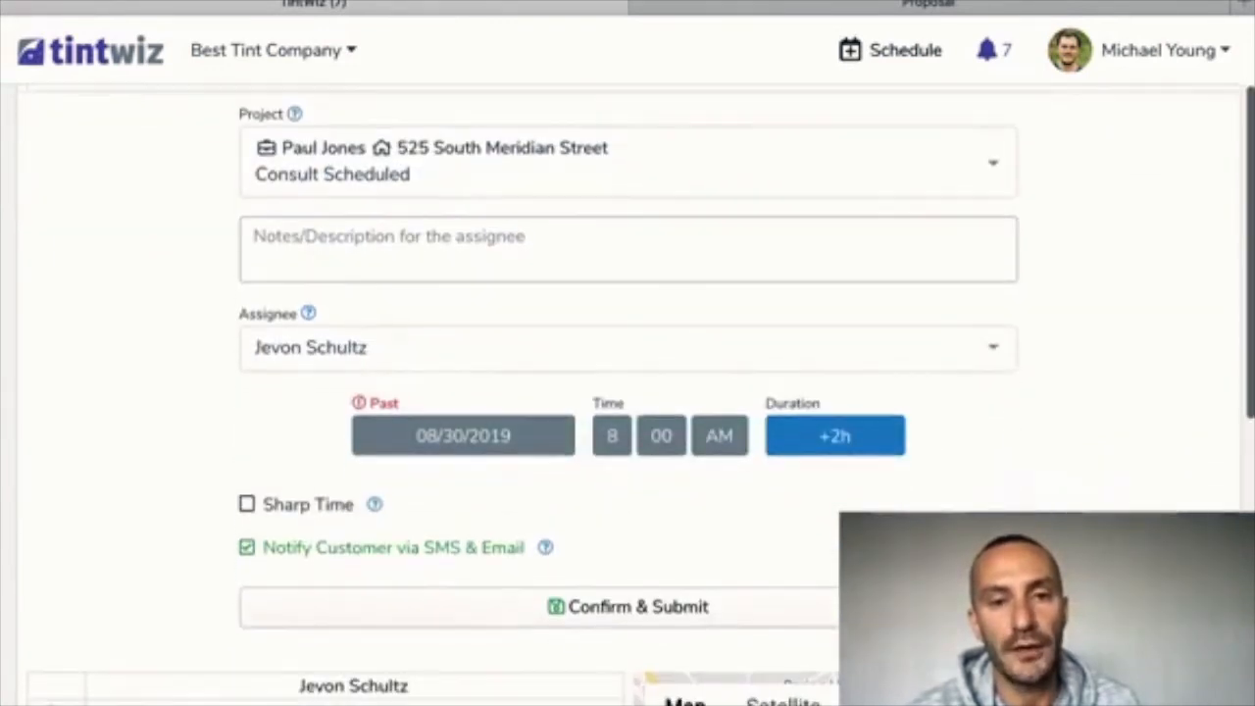
Schedule the installation for September 2, 2019 at 10:00, lasting 4 hours
left_click(462, 435)
left_click(677, 480)
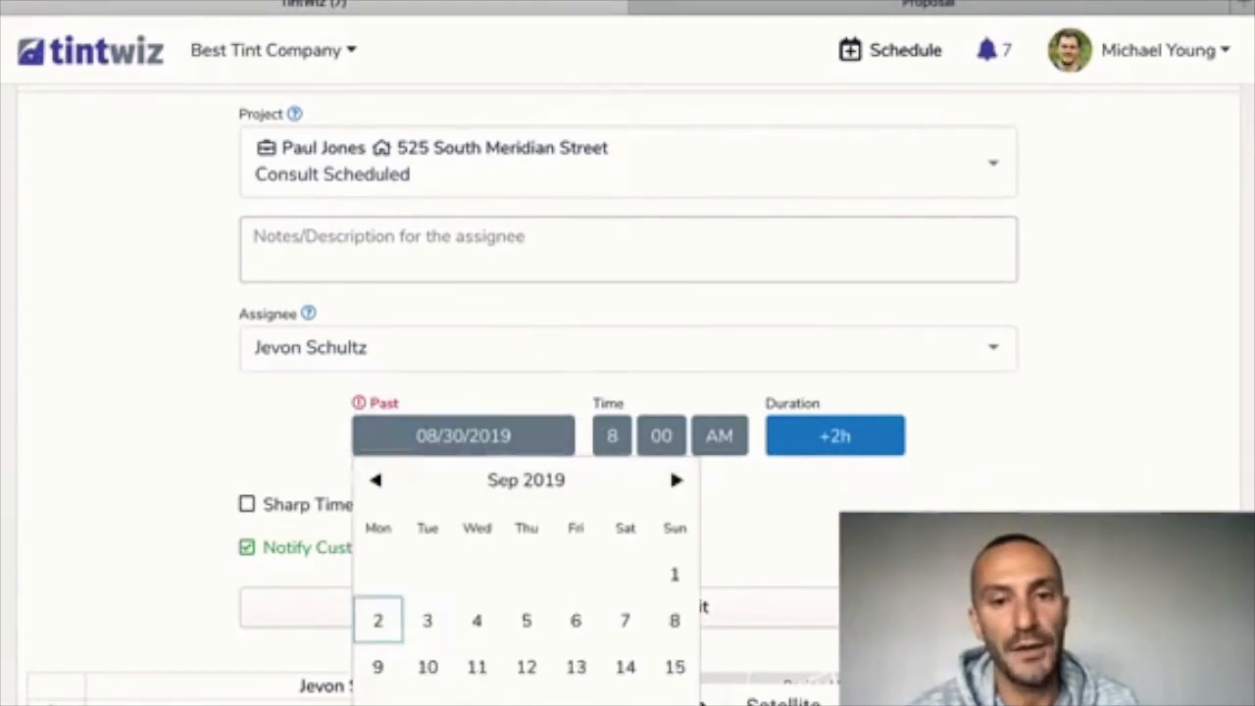
left_click(377, 619)
left_click(612, 435)
scroll(628, 555, "down", 2)
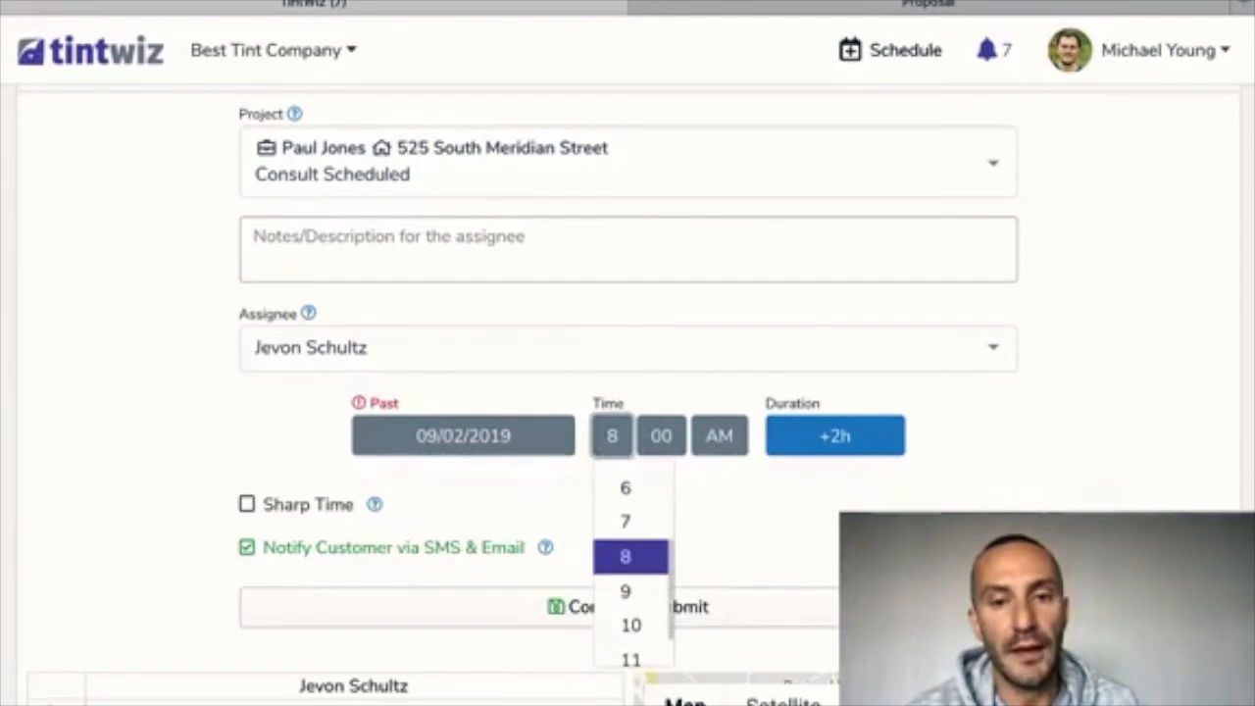
left_click(628, 625)
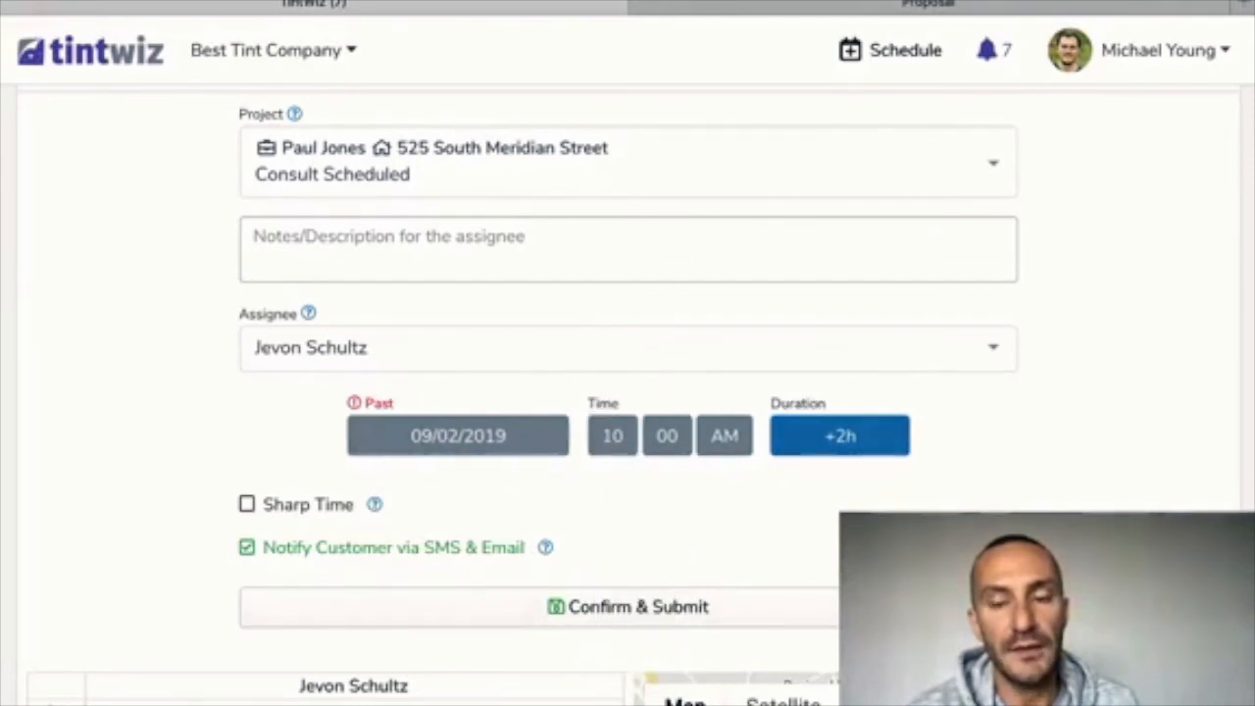
left_click(840, 436)
scroll(819, 557, "down", 2)
scroll(818, 569, "down", 3)
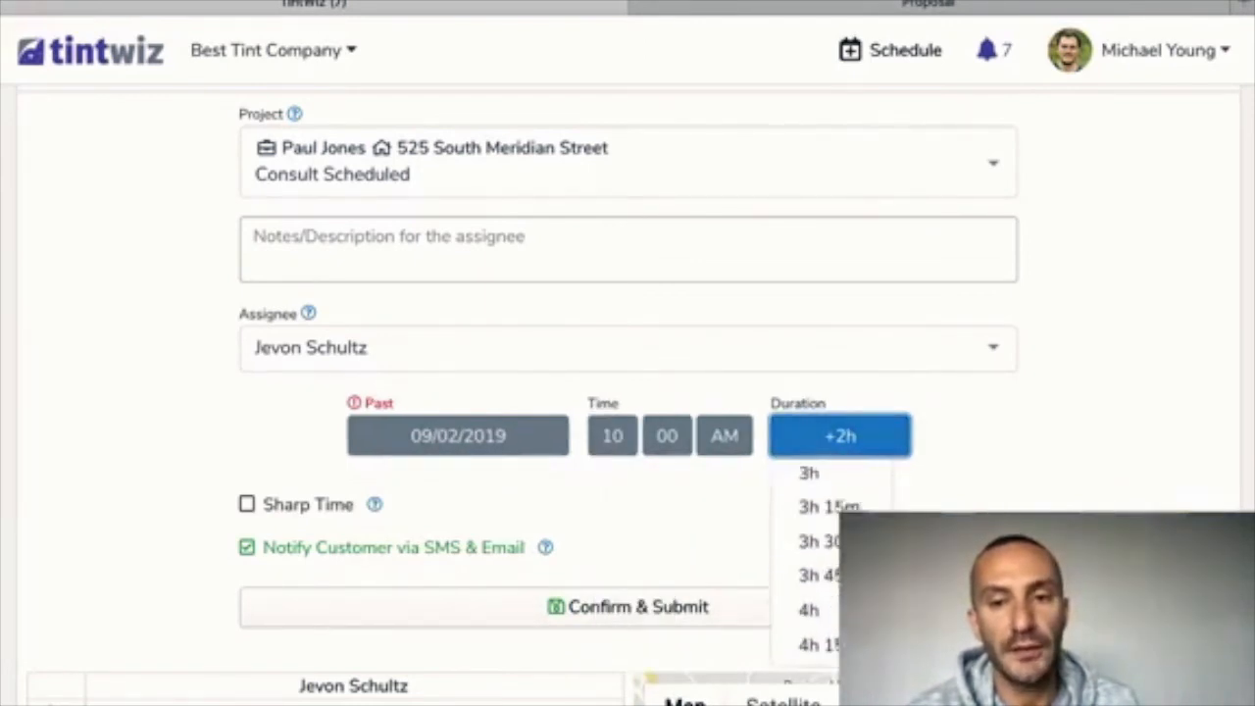
left_click(813, 591)
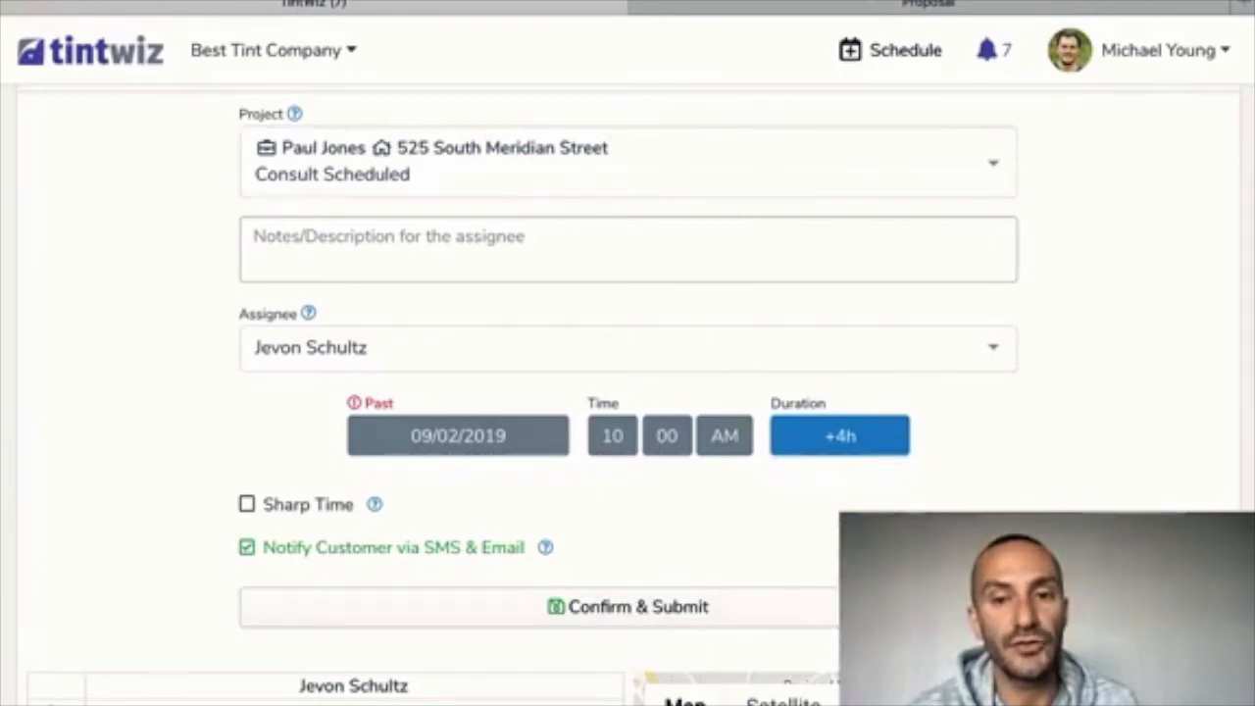
scroll(627, 392, "down", 2)
scroll(627, 392, "down", 3)
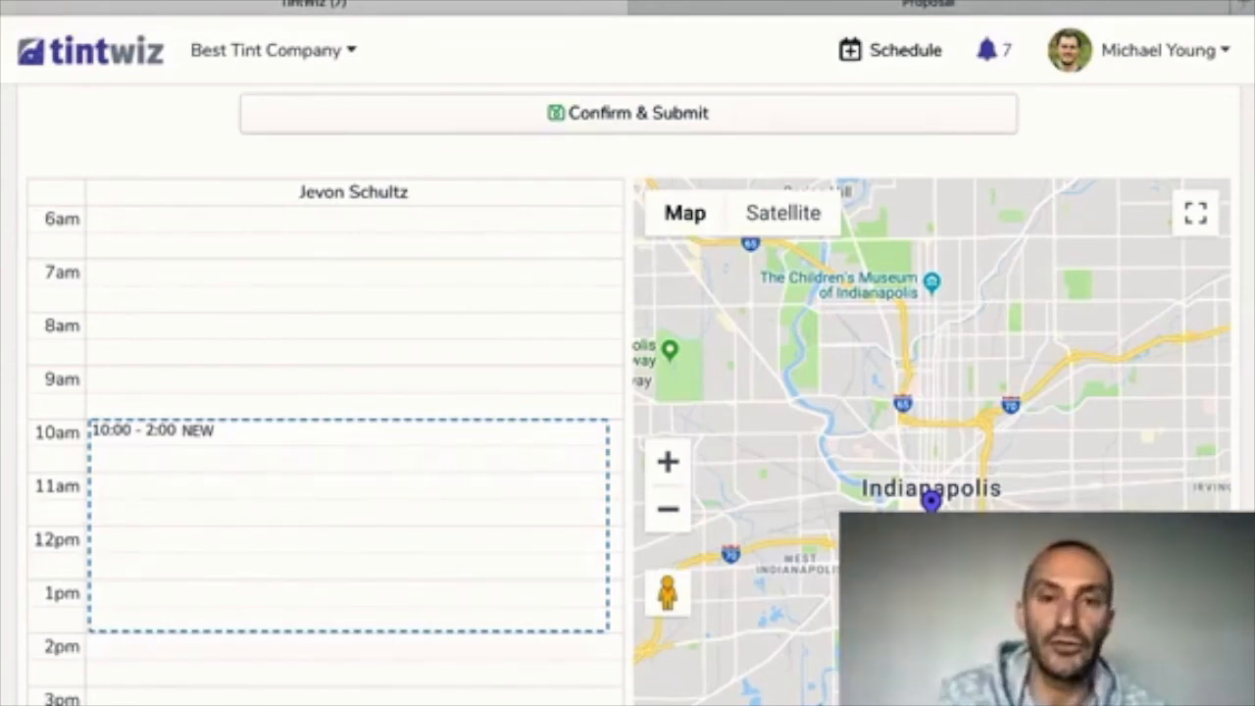
Review the 10:00 AM–2:00 PM draft on the day calendar and submit the installation event
scroll(628, 392, "up", 2)
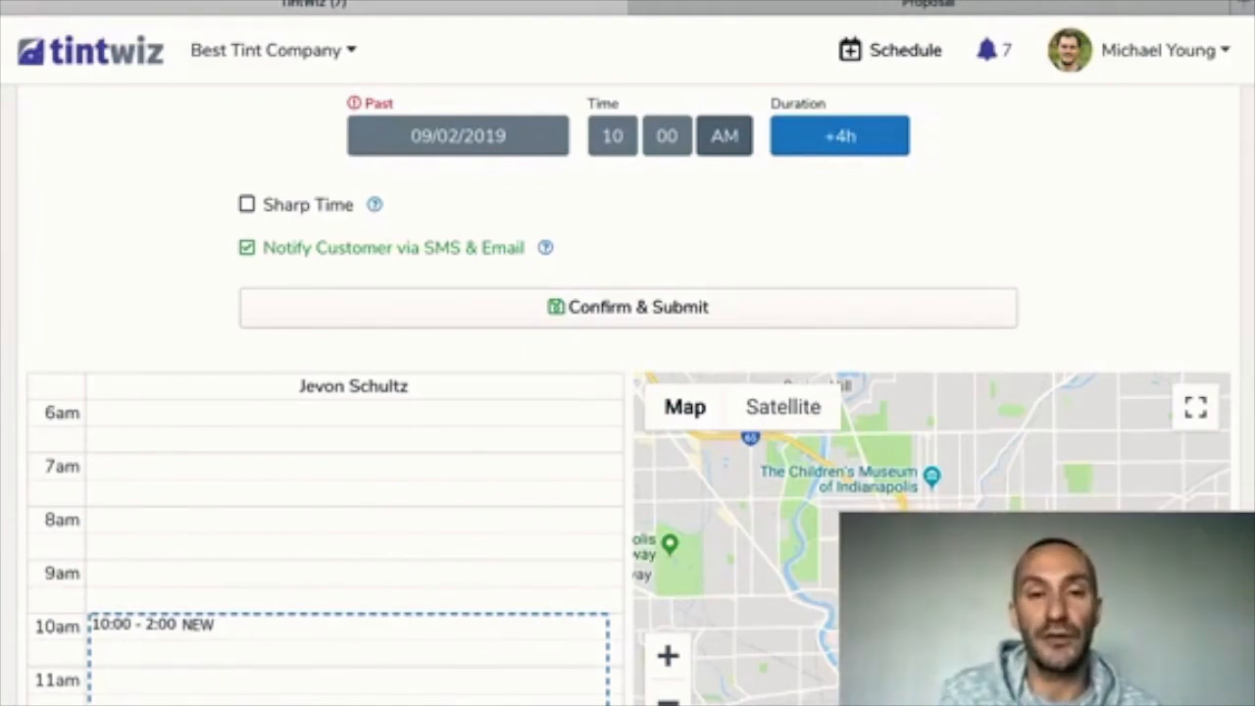
scroll(627, 392, "up", 4)
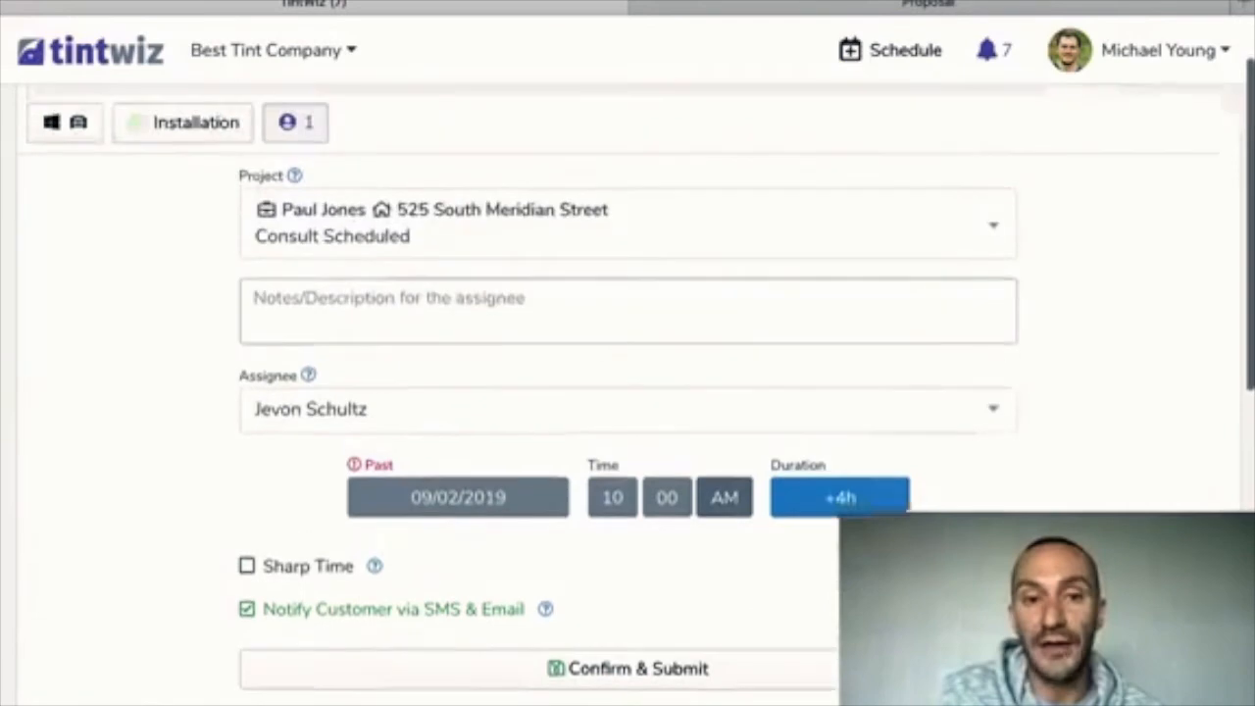
scroll(627, 392, "down", 1)
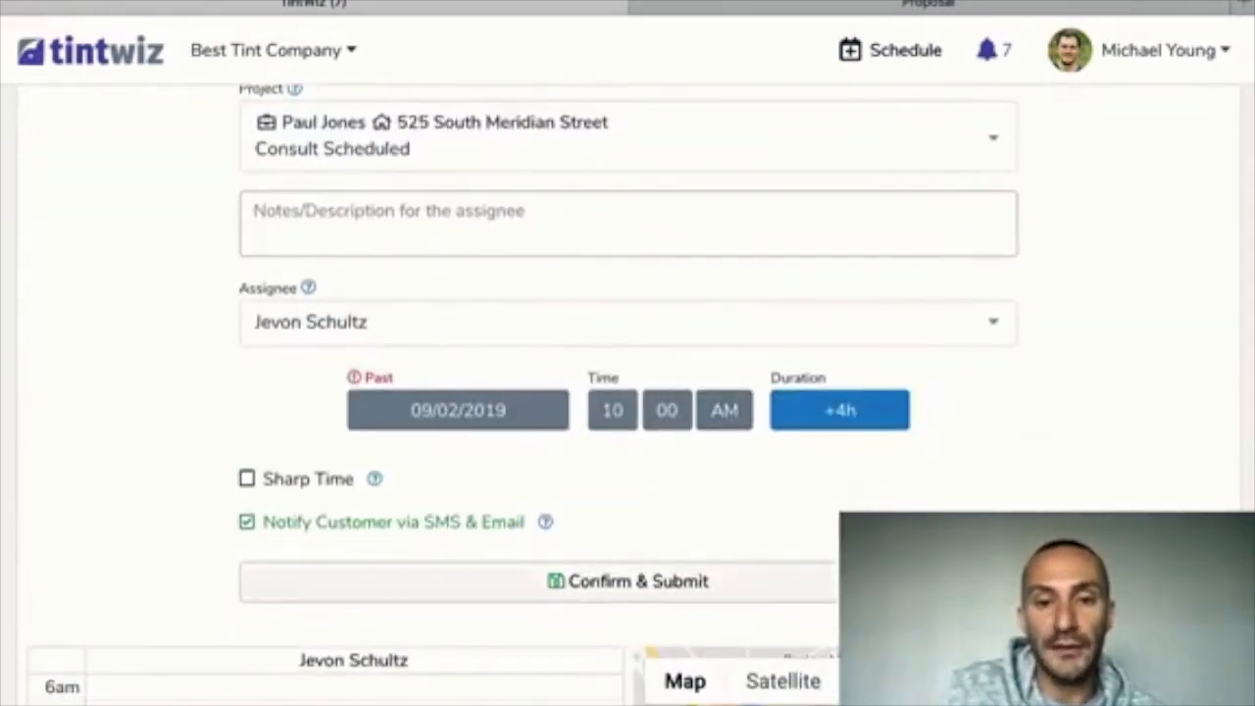
left_click(627, 581)
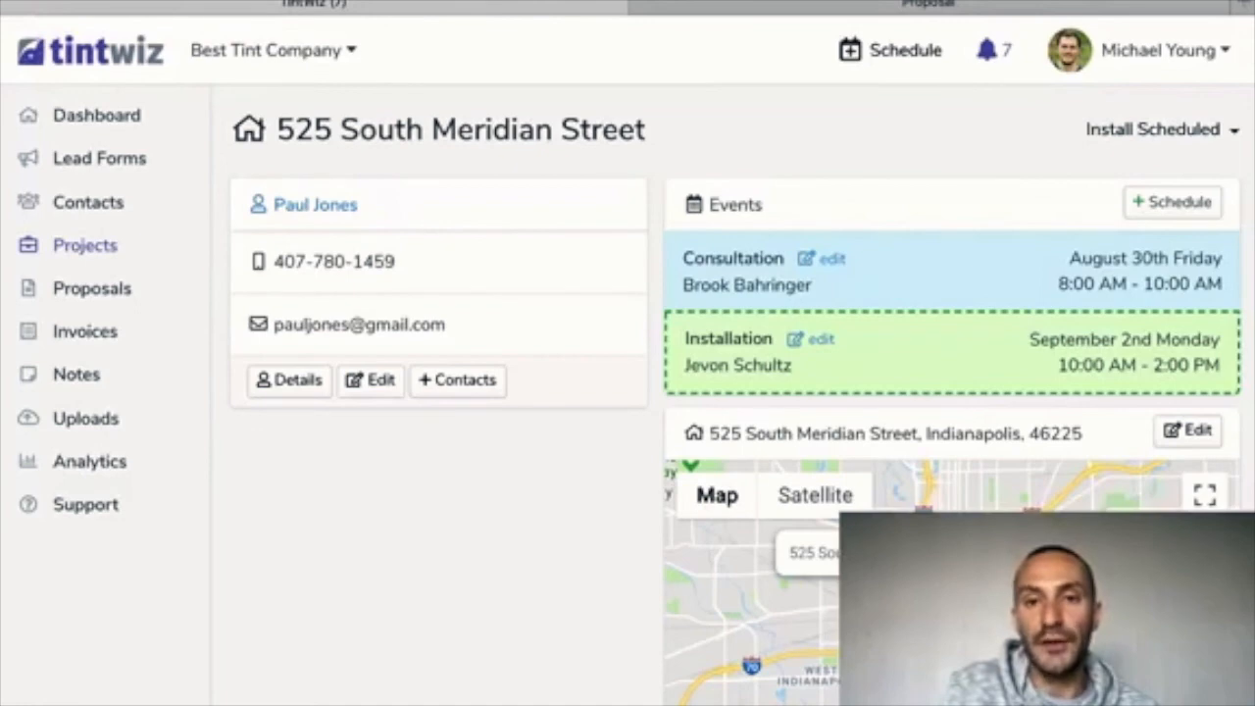
scroll(951, 392, "down", 10)
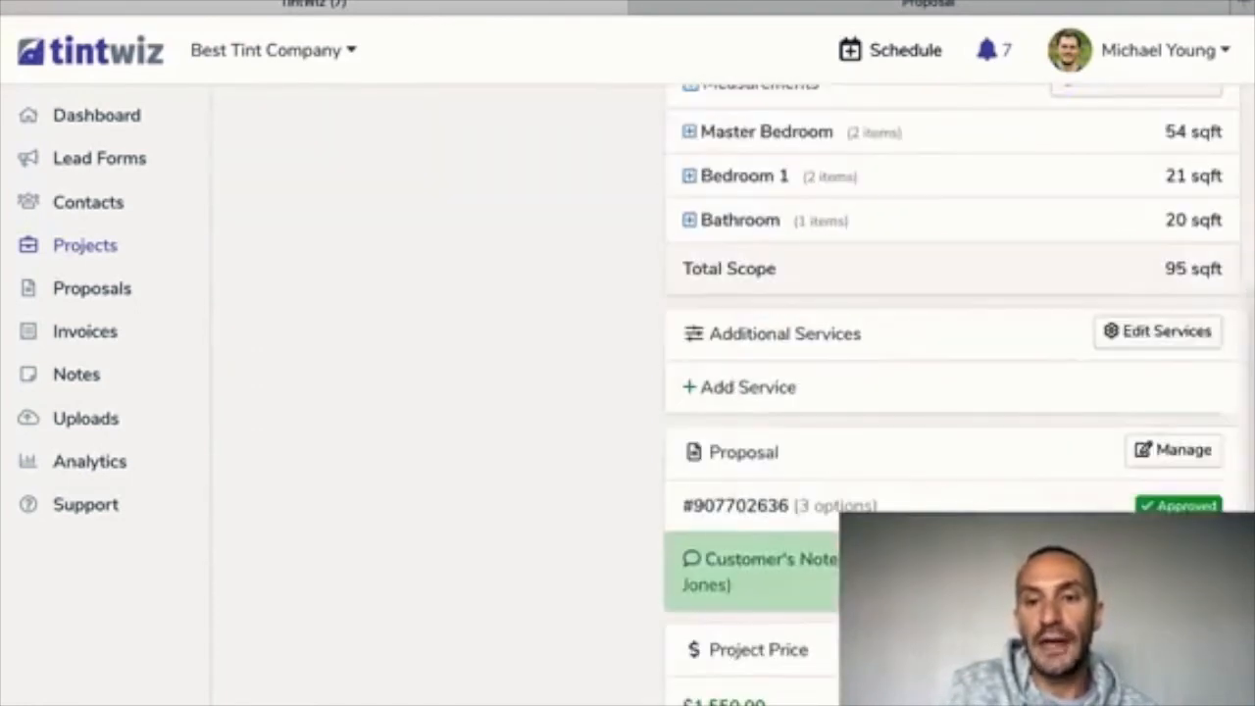
scroll(951, 392, "down", 6)
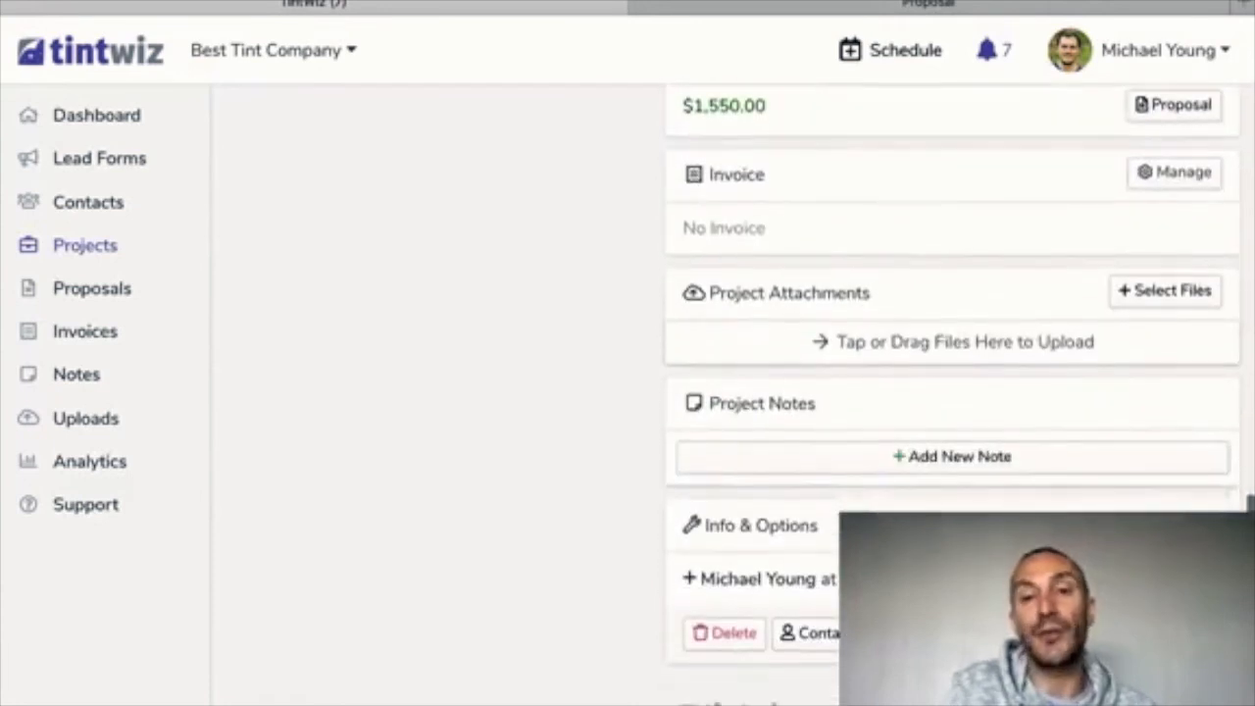
scroll(951, 392, "up", 1)
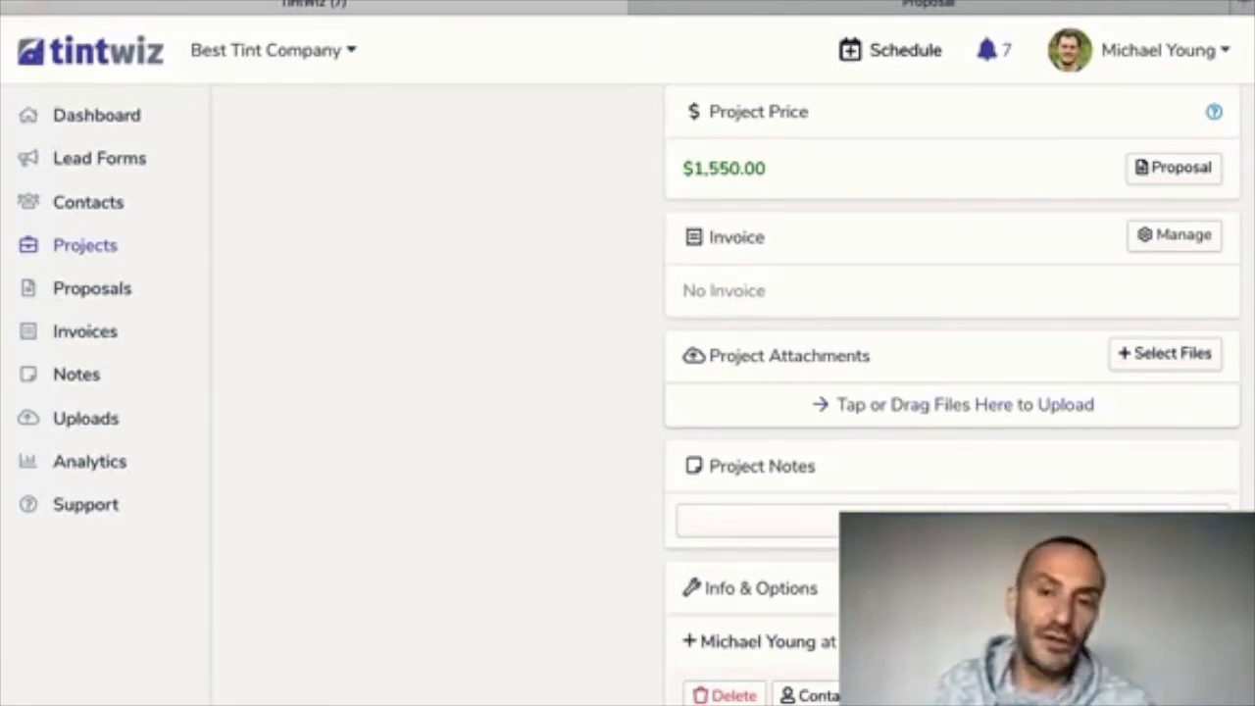
scroll(952, 392, "down", 1)
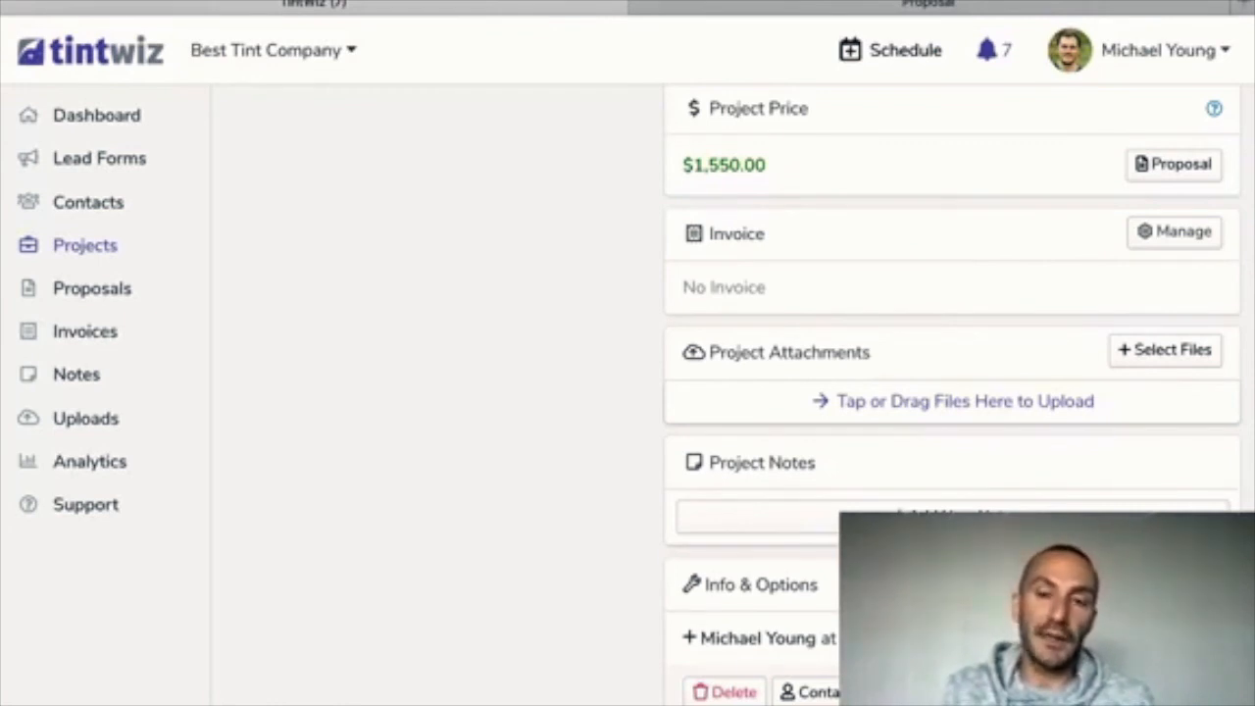
scroll(951, 392, "up", 3)
scroll(950, 392, "down", 1)
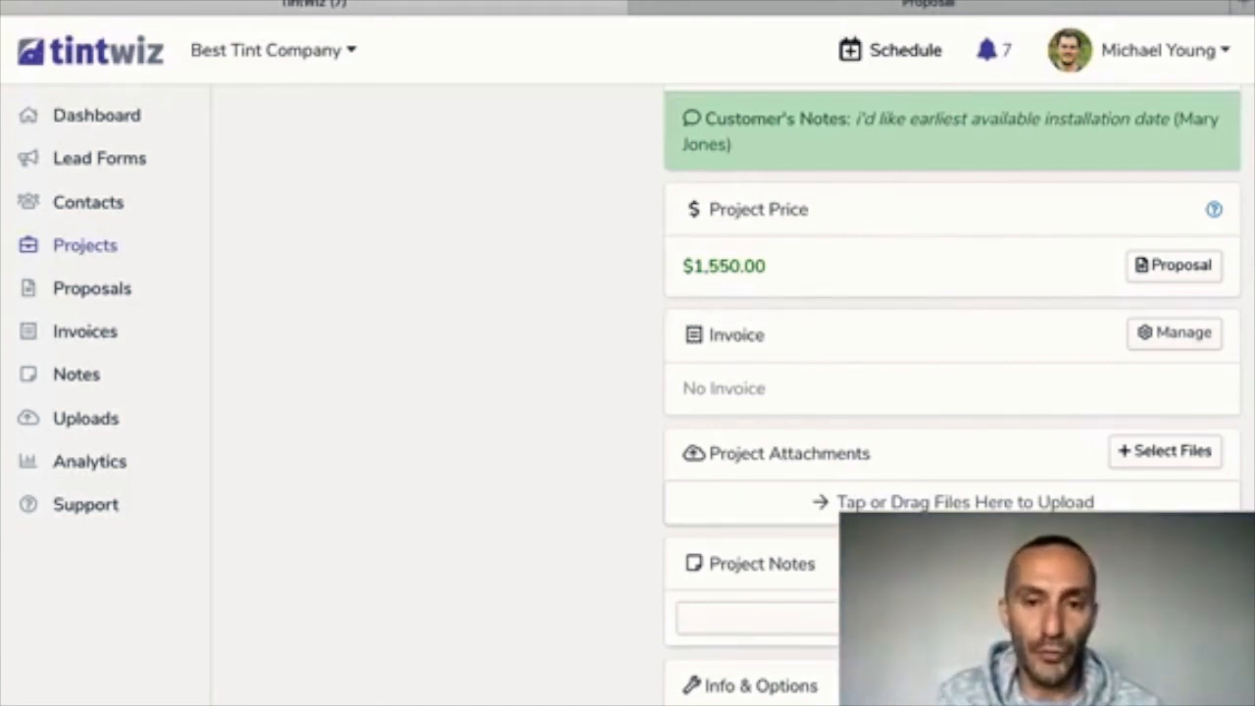
scroll(952, 392, "up", 2)
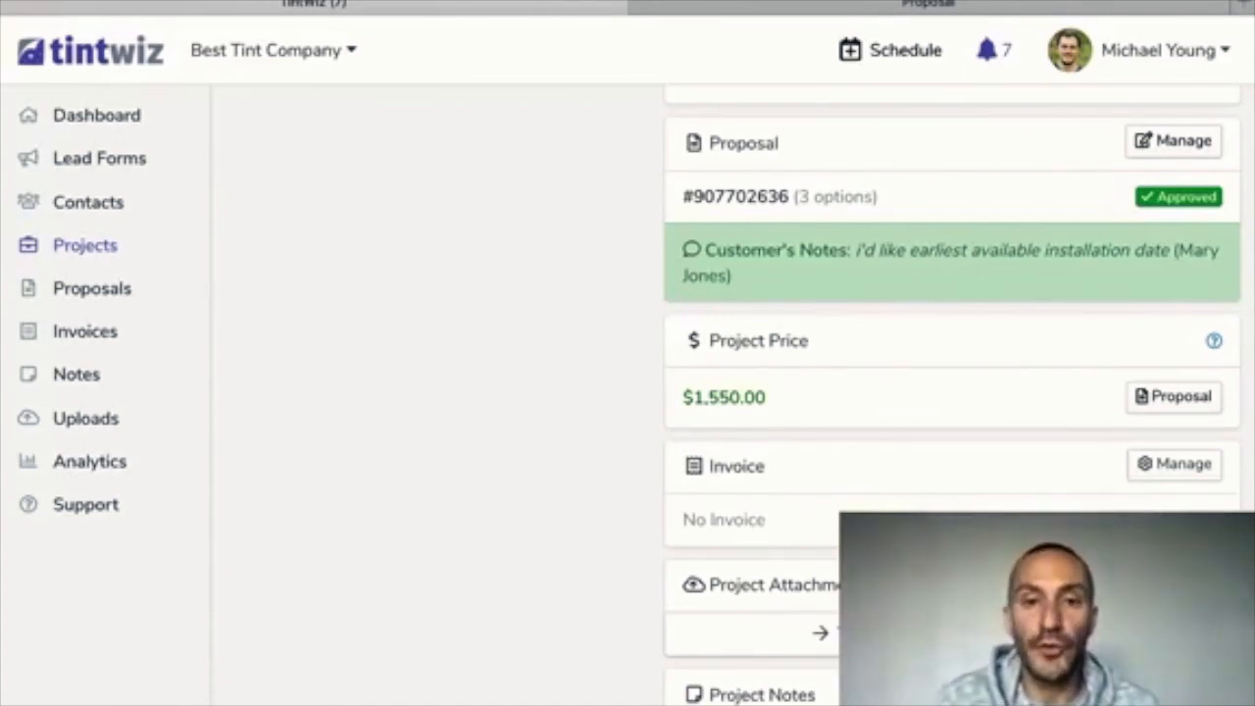
scroll(725, 392, "up", 10)
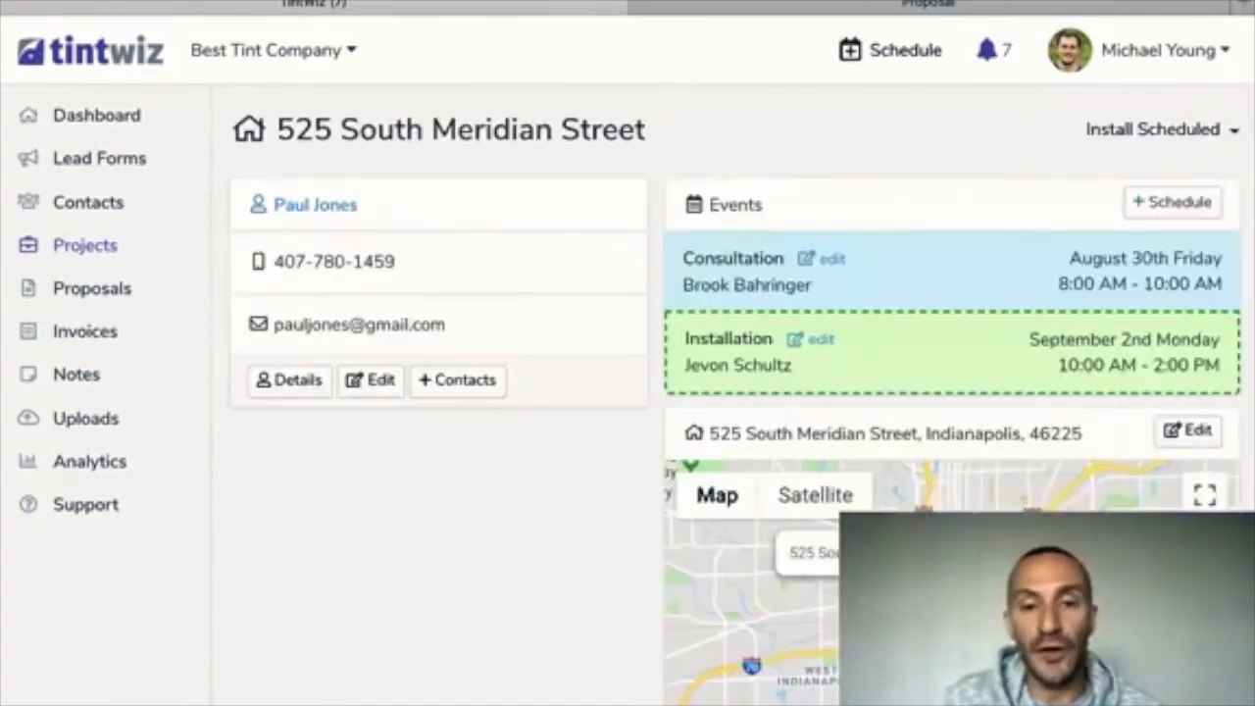